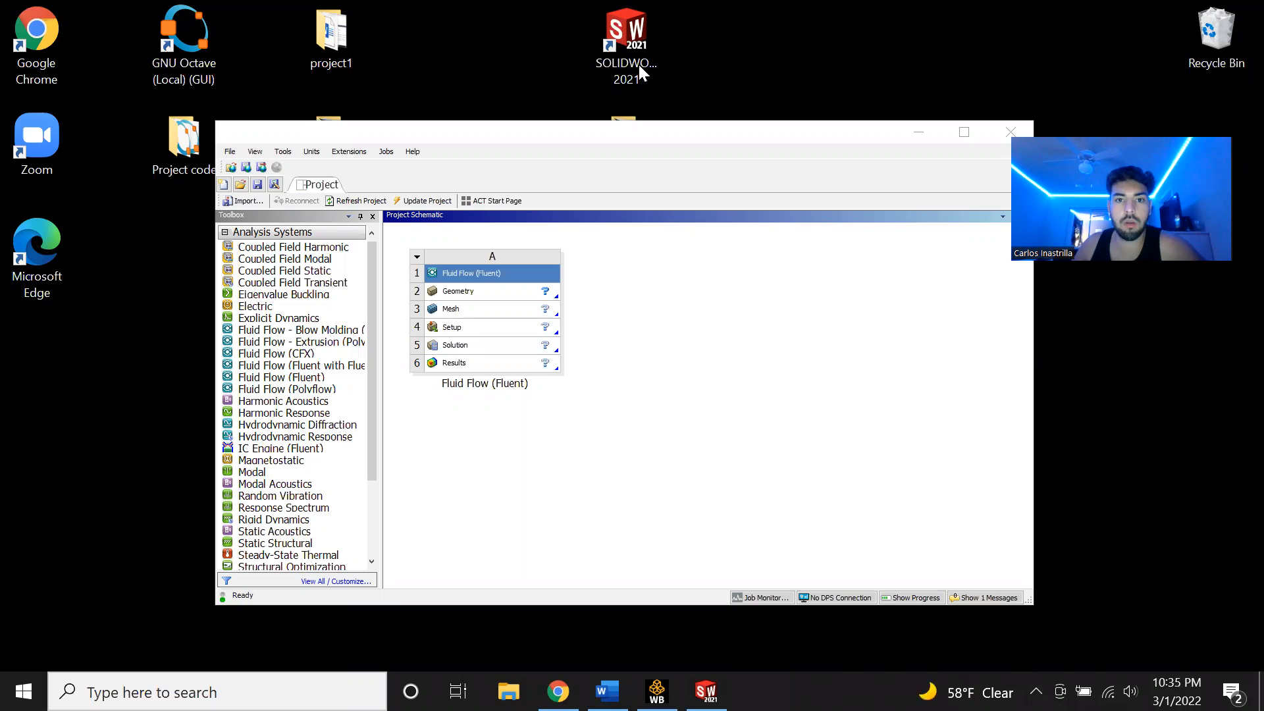
# - Switch to SolidWorks and inspect the hemisphere_right surface model of the nozzle
pyautogui.click(707, 691)
pyautogui.scroll(-5, 425, 291)
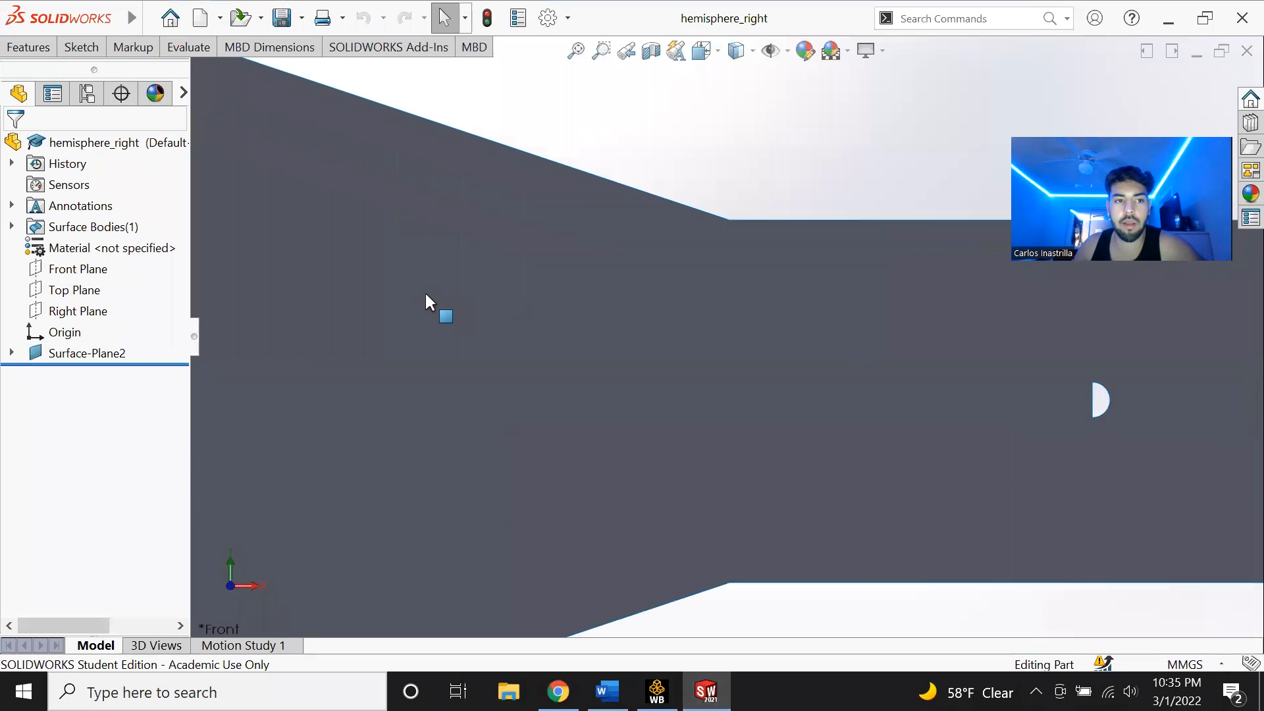
pyautogui.scroll(6, 727, 481)
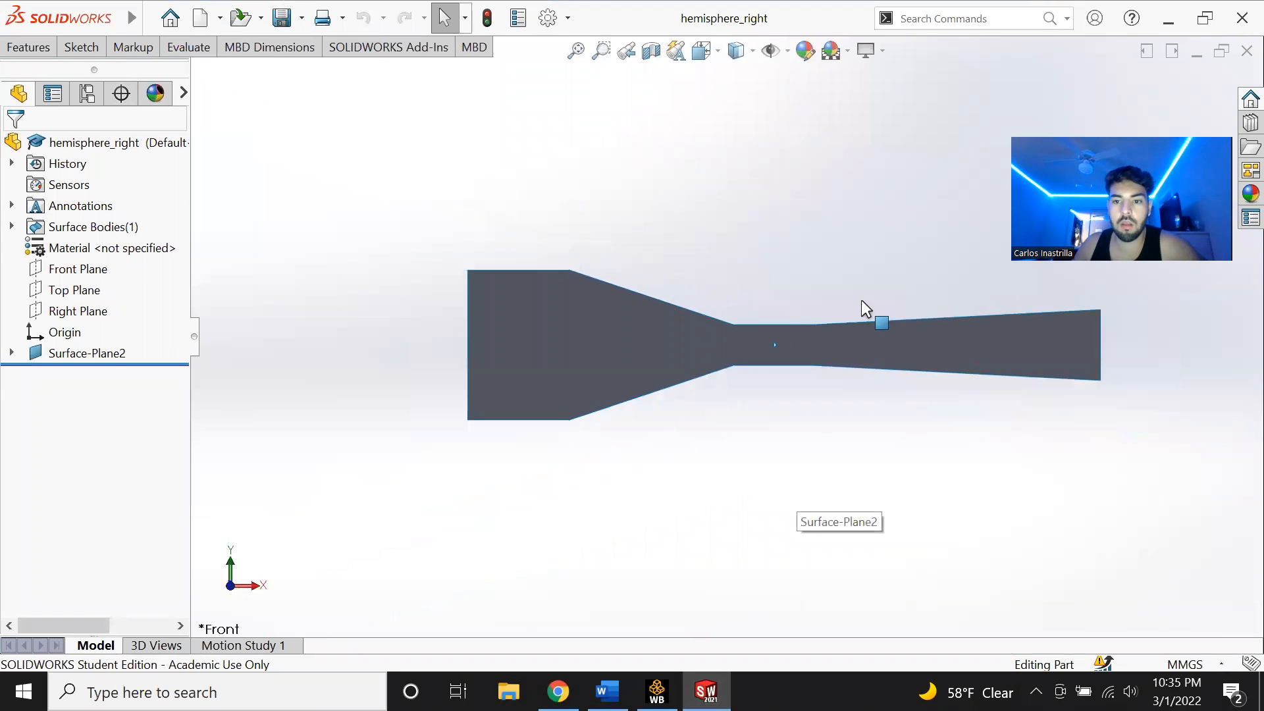
pyautogui.scroll(-3, 706, 296)
pyautogui.scroll(4, 706, 301)
pyautogui.scroll(-8, 656, 388)
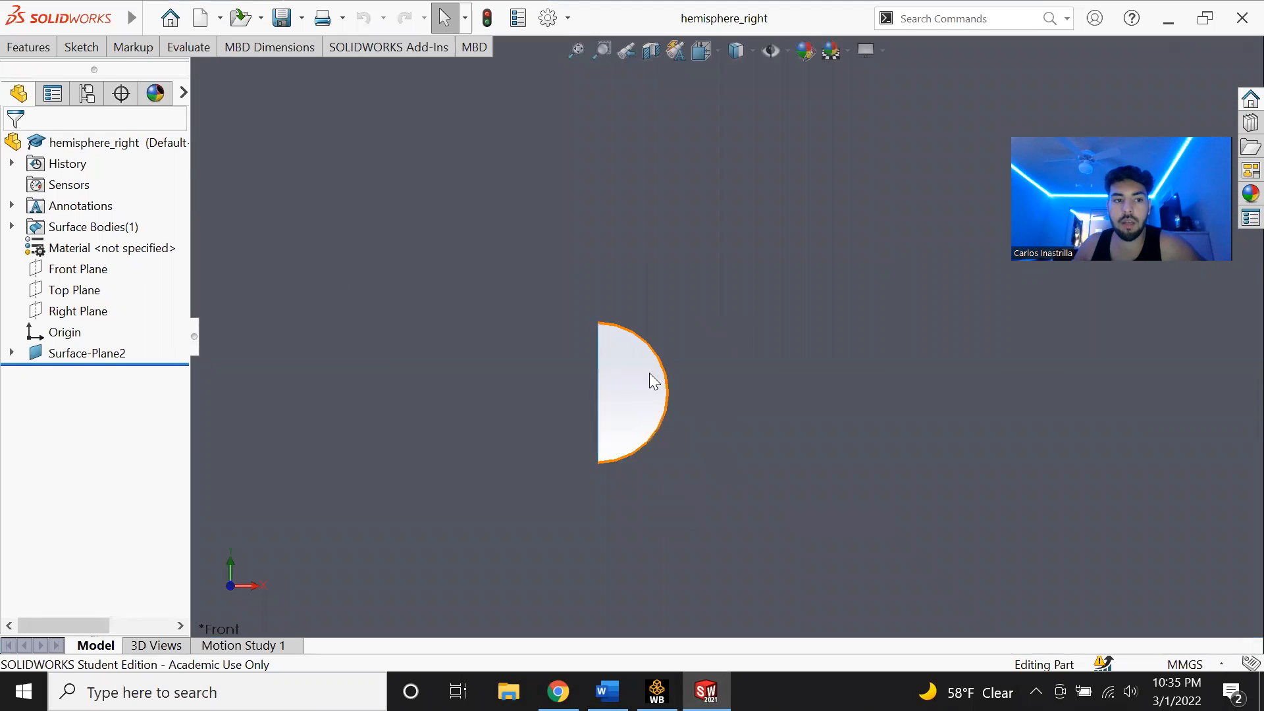
pyautogui.scroll(-2, 595, 362)
# - Open Sketch1 under Surface-Plane2 to examine the hemisphere's dimensions, then exit the sketch
pyautogui.click(12, 353)
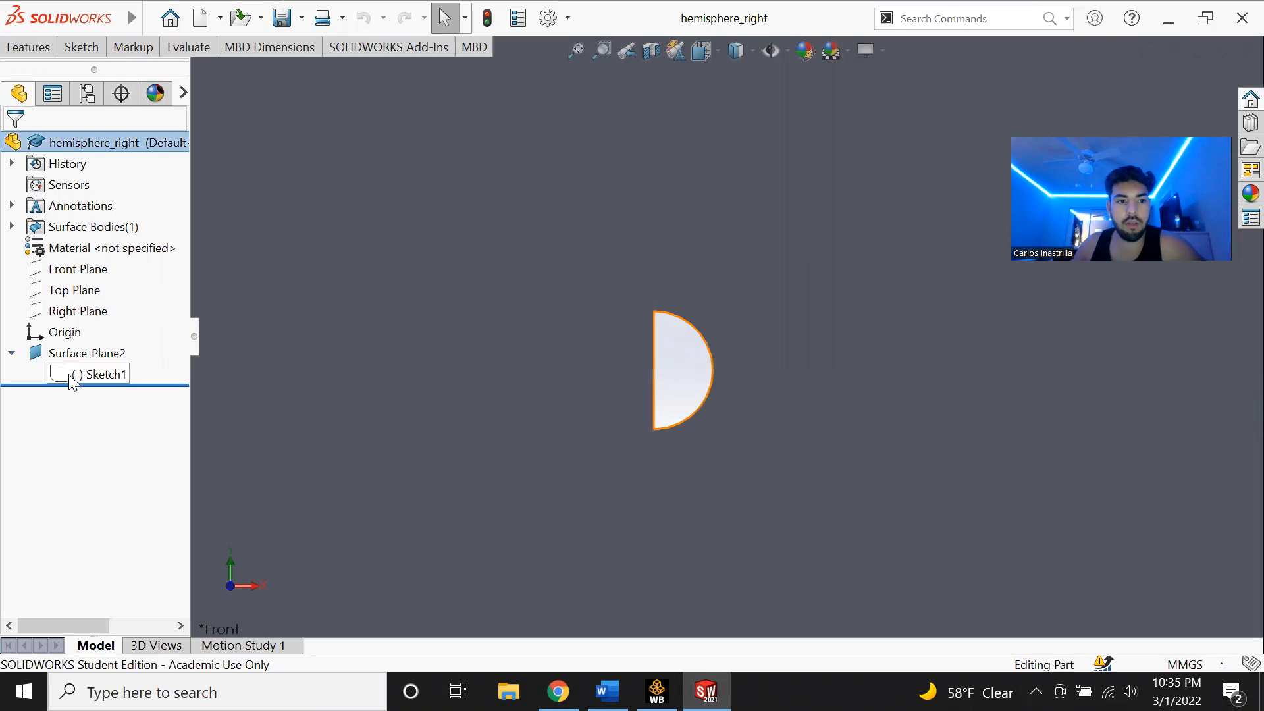
pyautogui.doubleClick(70, 375)
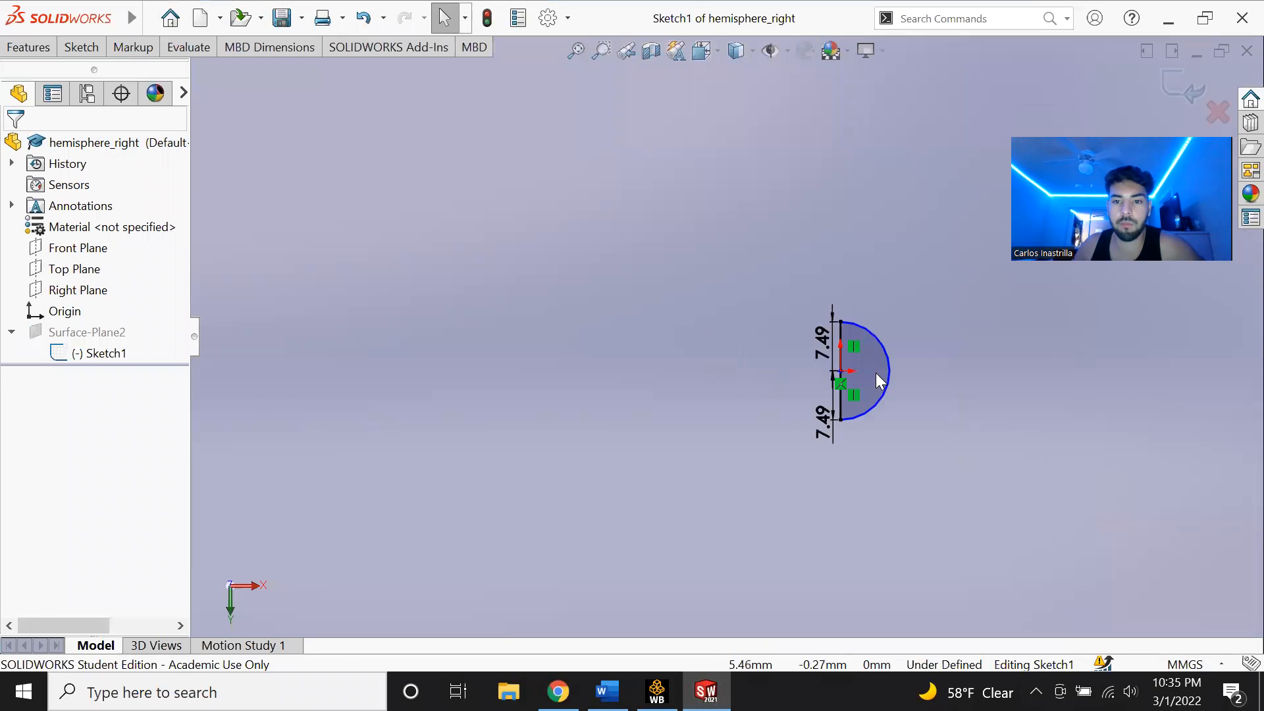
pyautogui.scroll(6, 810, 439)
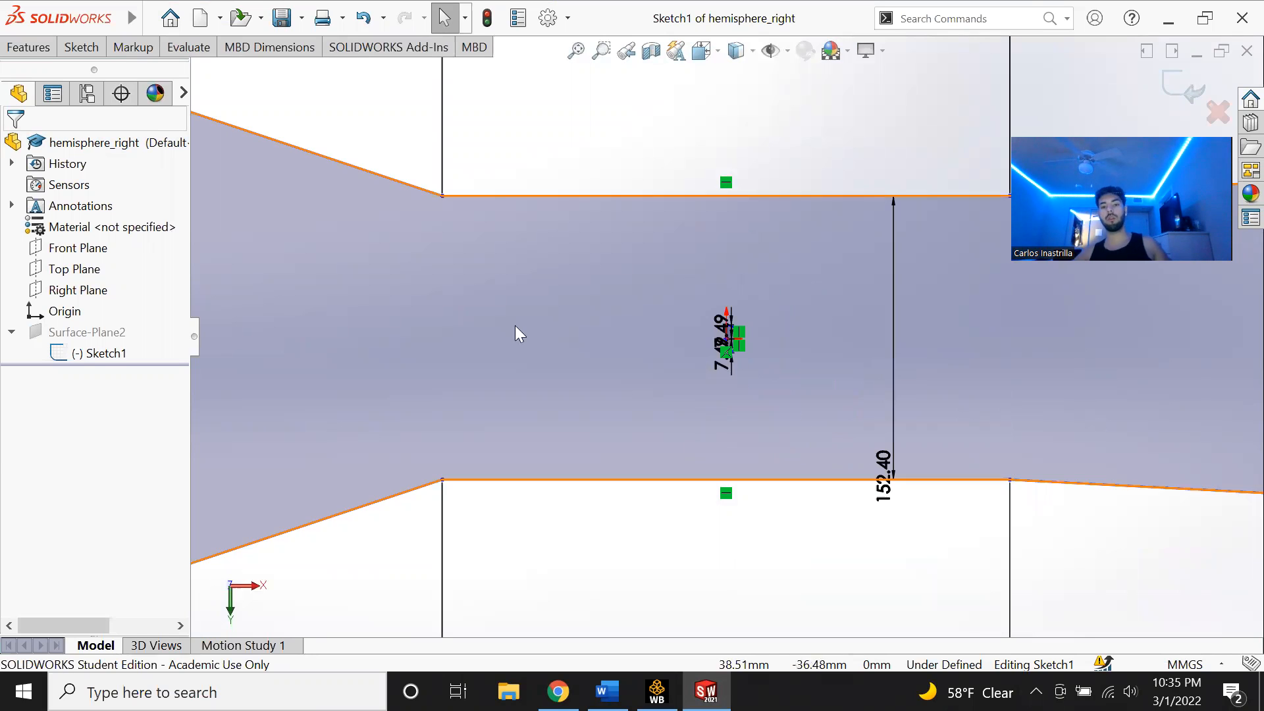
pyautogui.scroll(-3, 605, 343)
pyautogui.scroll(-6, 862, 333)
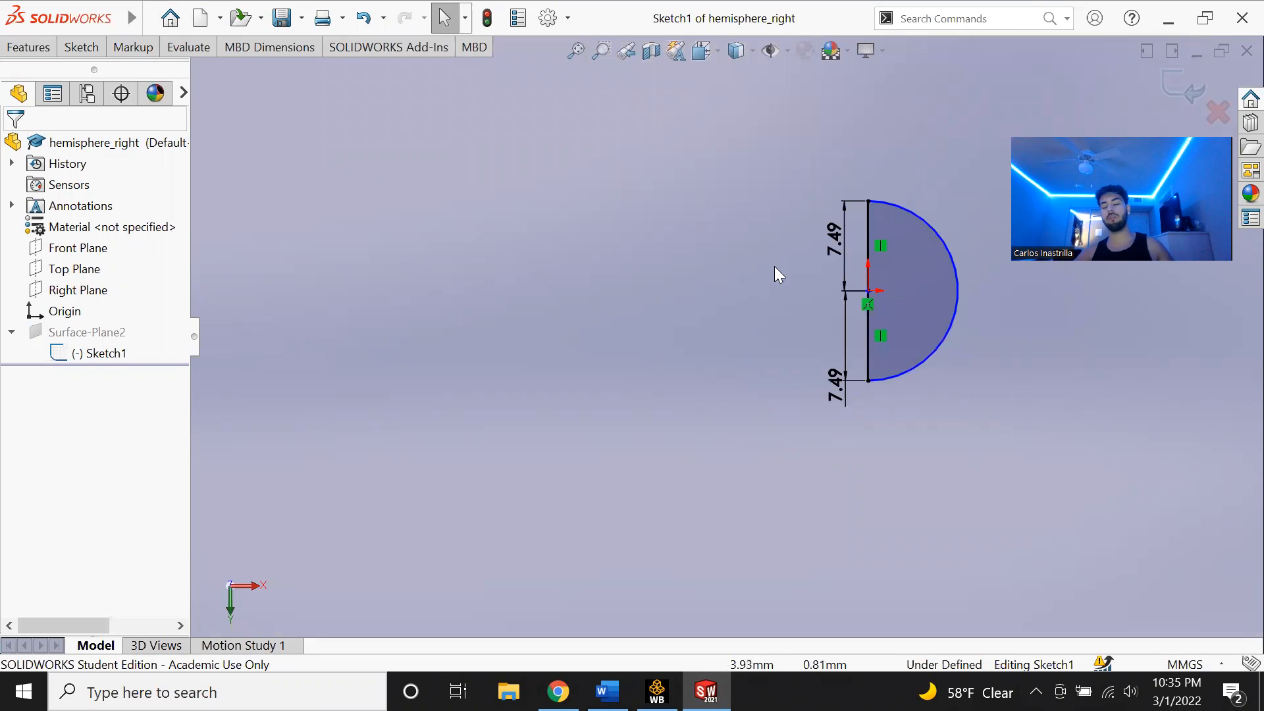
pyautogui.scroll(-3, 885, 308)
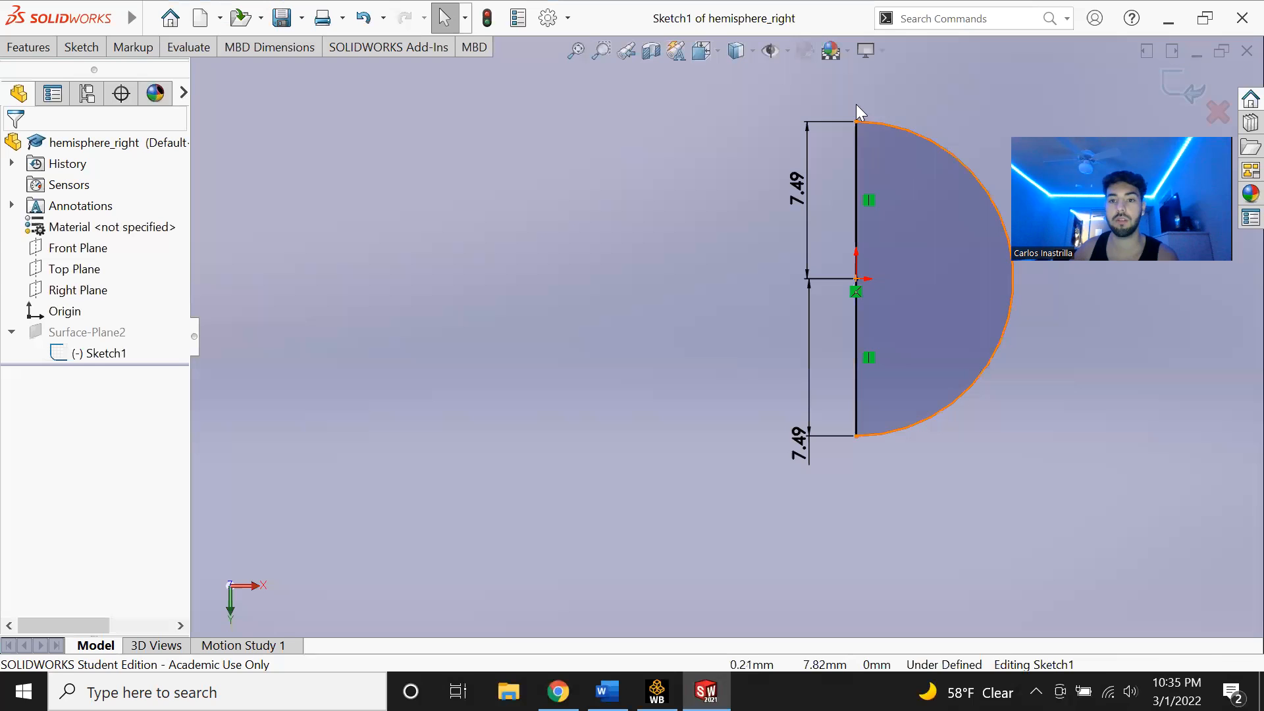
pyautogui.scroll(-2, 923, 277)
pyautogui.scroll(3, 937, 298)
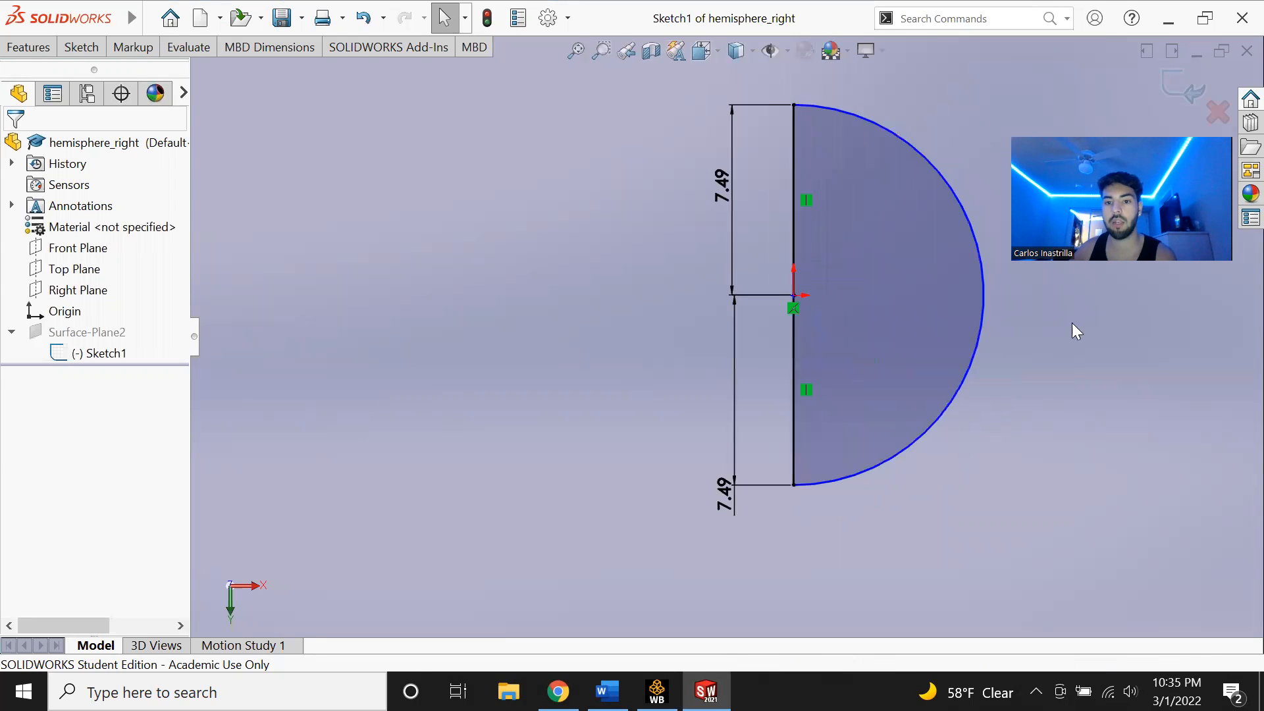
pyautogui.scroll(2, 825, 271)
pyautogui.scroll(-4, 757, 270)
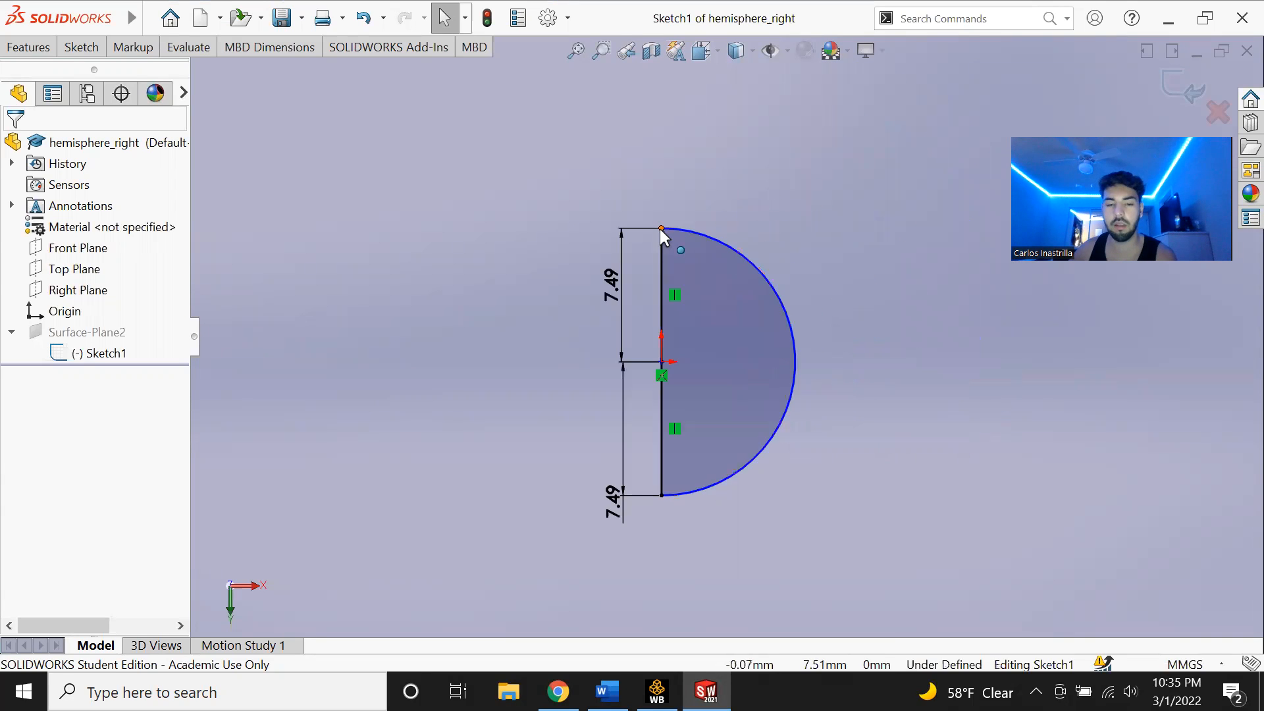
pyautogui.scroll(-1, 662, 229)
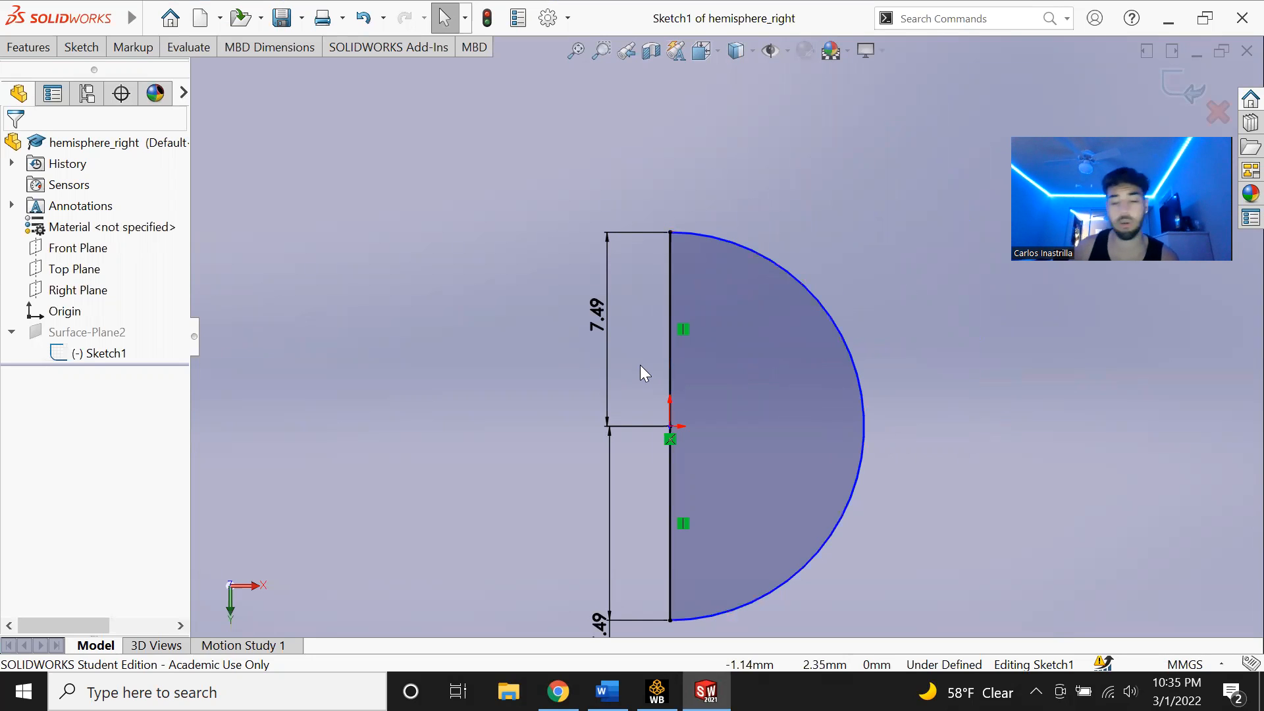
pyautogui.click(1183, 85)
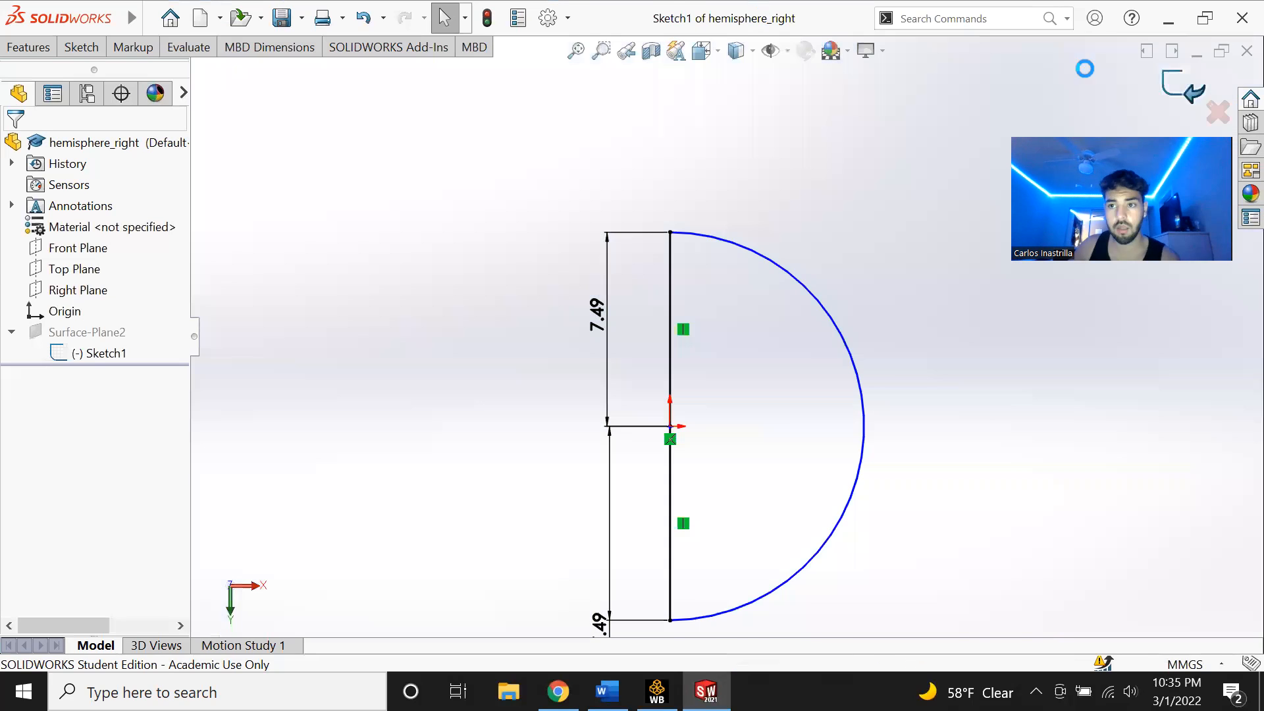
# - Review the whole surface body and close SolidWorks
pyautogui.scroll(5, 678, 333)
pyautogui.scroll(6, 714, 382)
pyautogui.scroll(-4, 823, 382)
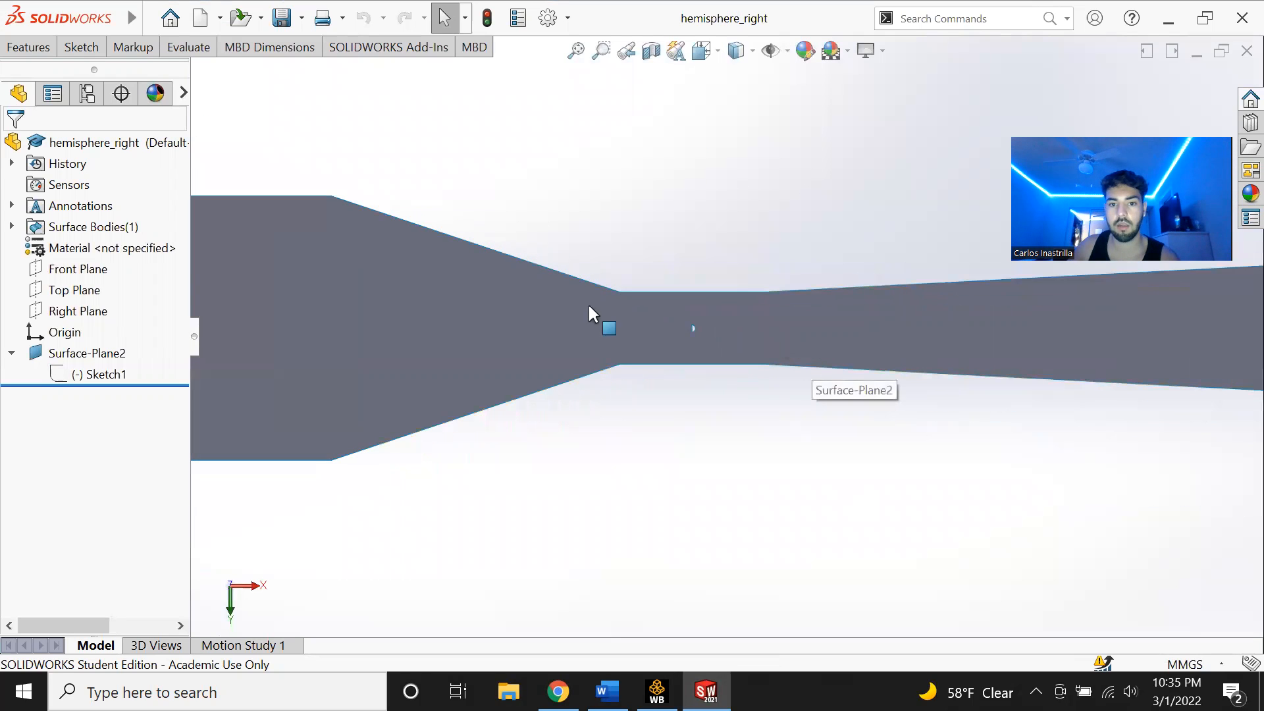
pyautogui.scroll(1, 593, 333)
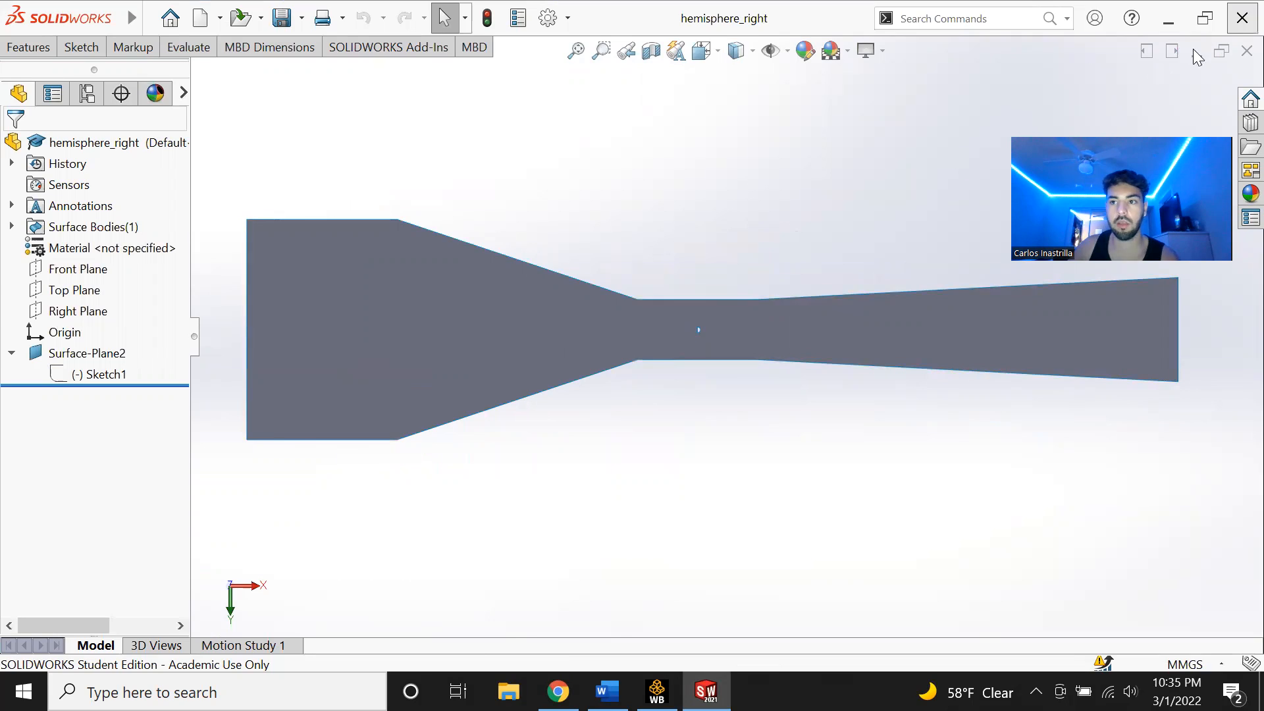
pyautogui.click(1240, 18)
# - Import hemisphere_right_meters.IGS from the project 2 folder as the Fluid Flow (Fluent) system's geometry
pyautogui.rightClick(507, 290)
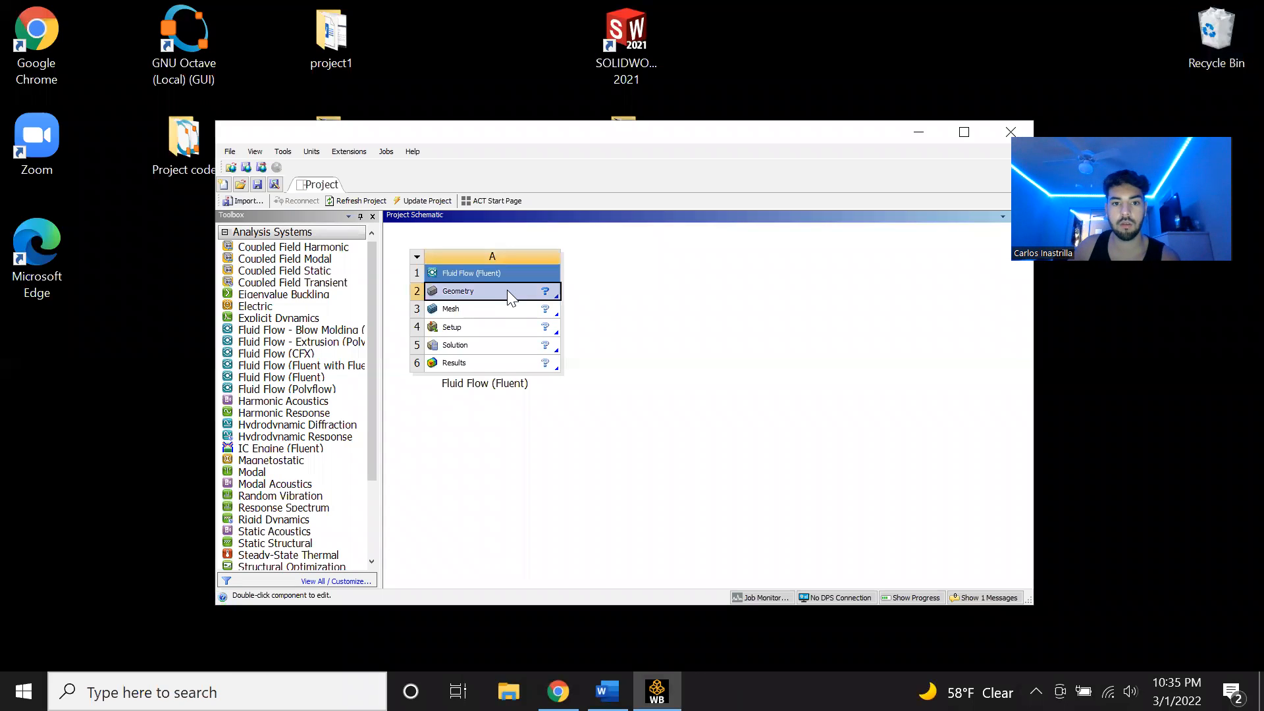
pyautogui.moveTo(662, 333)
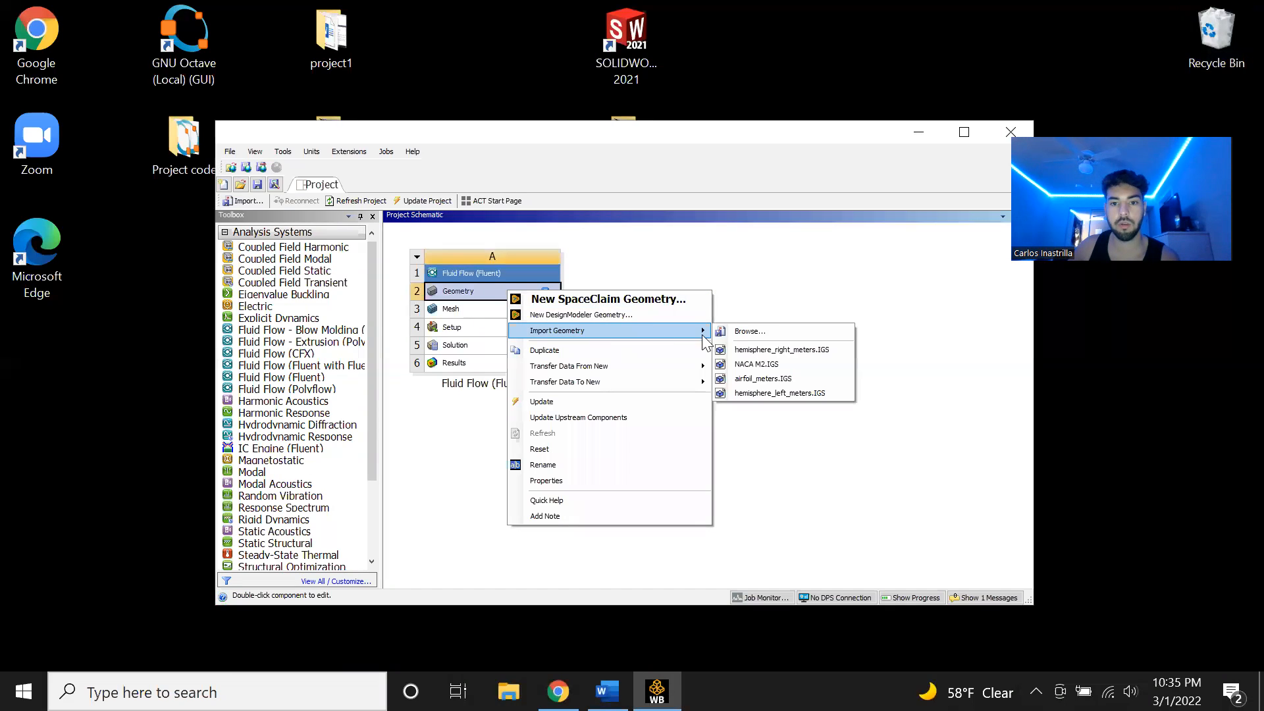
pyautogui.click(750, 332)
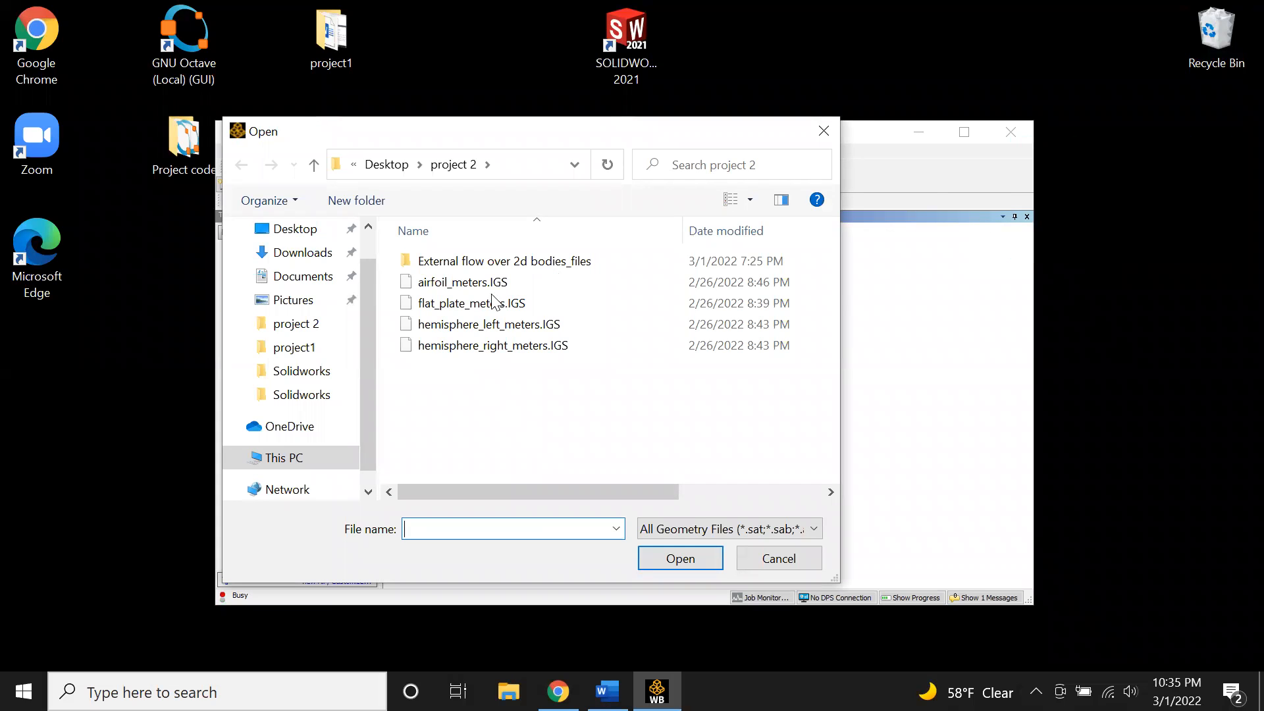
pyautogui.click(554, 345)
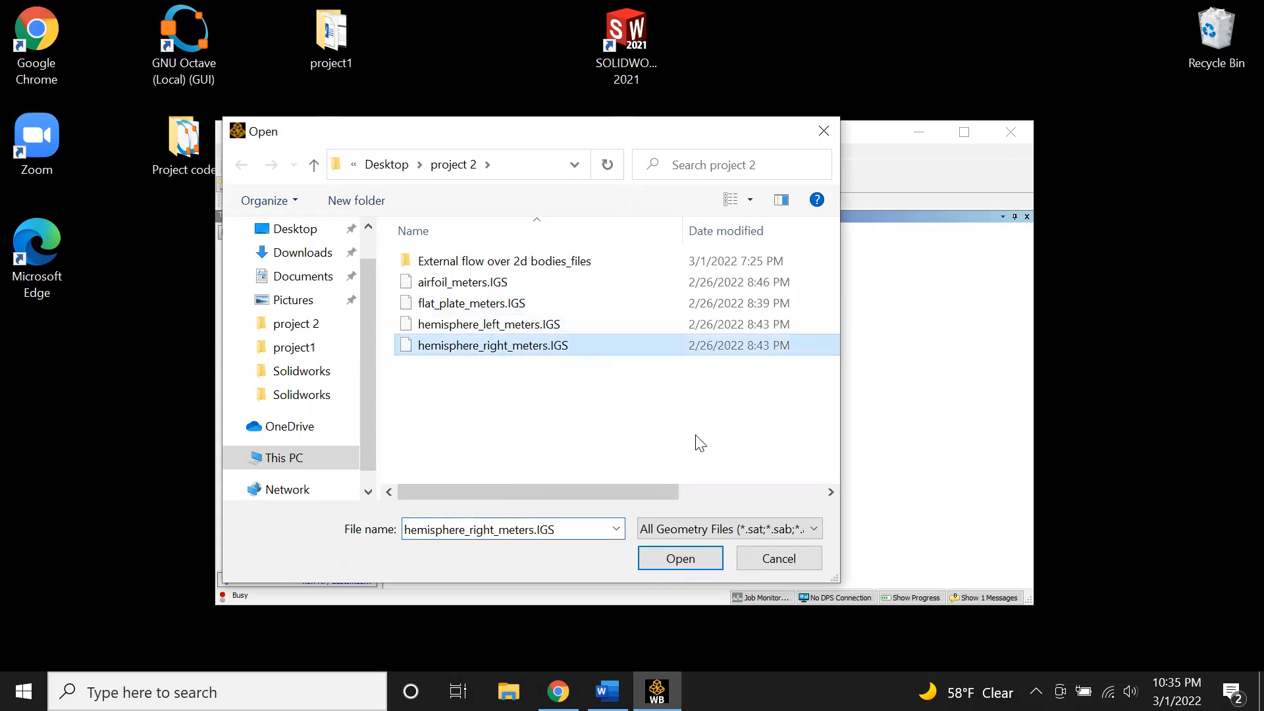
pyautogui.click(680, 558)
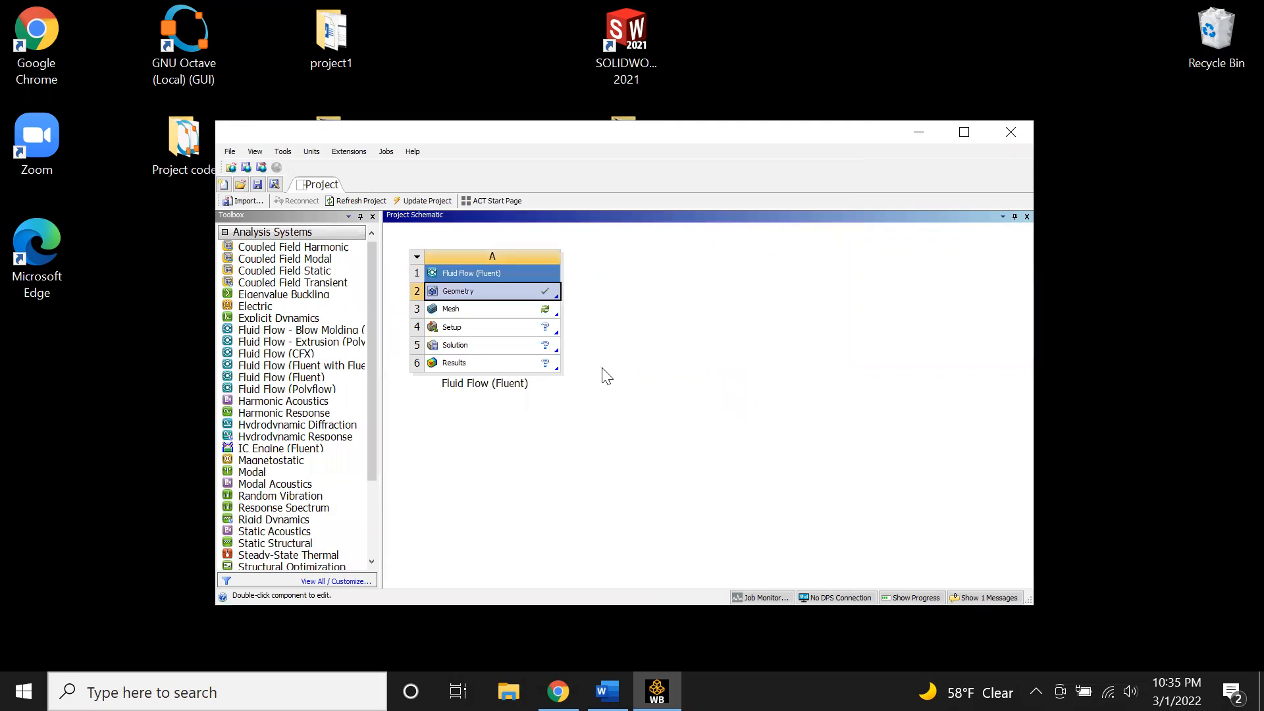
# - Open the geometry in DesignModeler and generate the imported body
pyautogui.rightClick(518, 295)
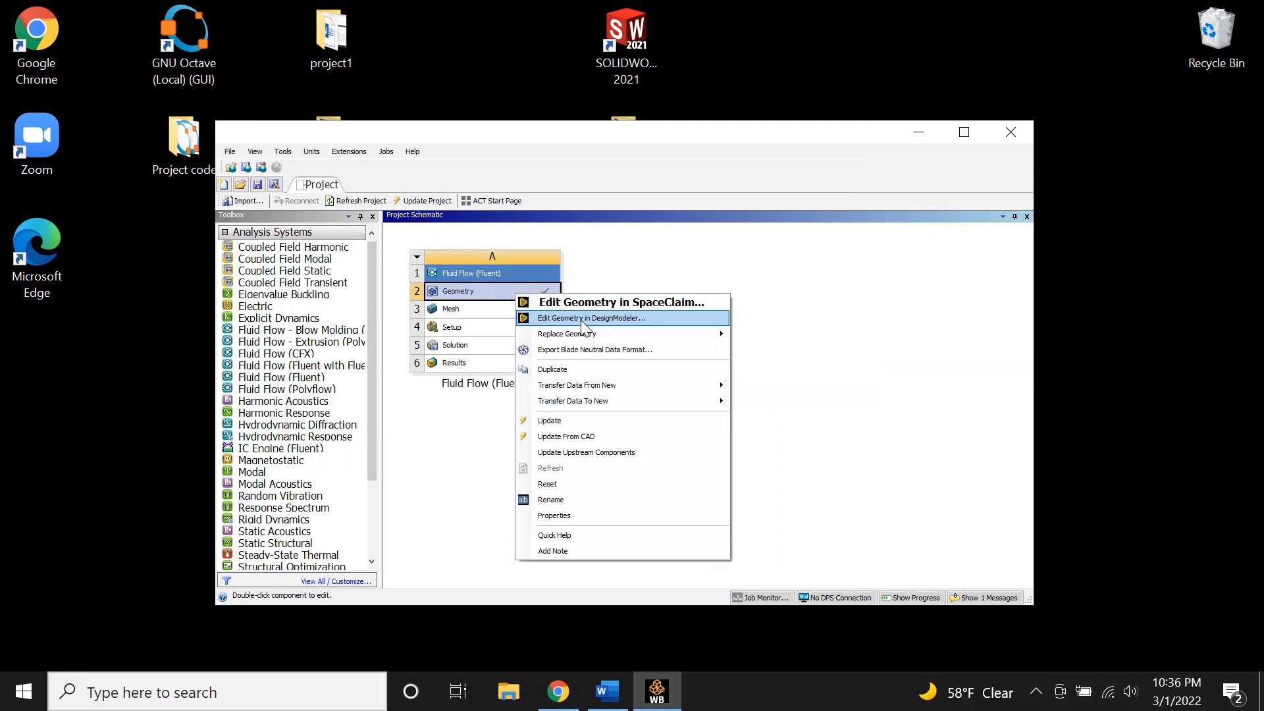
pyautogui.click(587, 317)
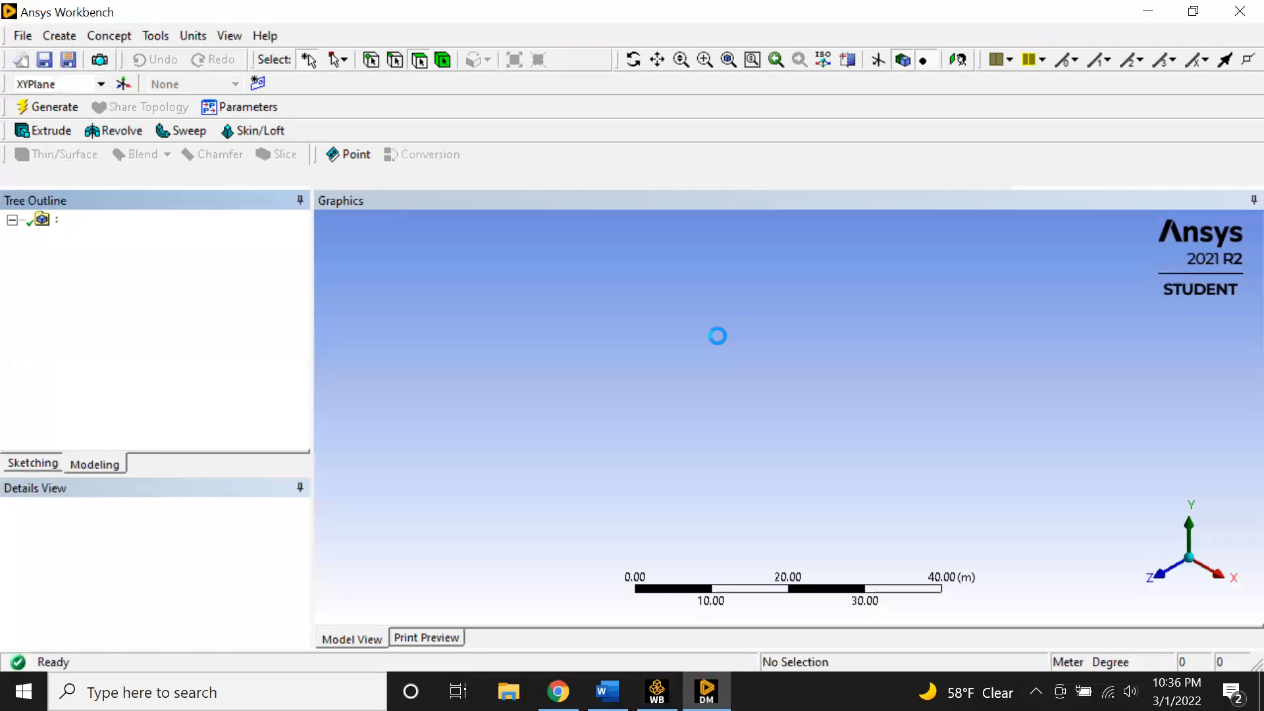
pyautogui.click(1156, 570)
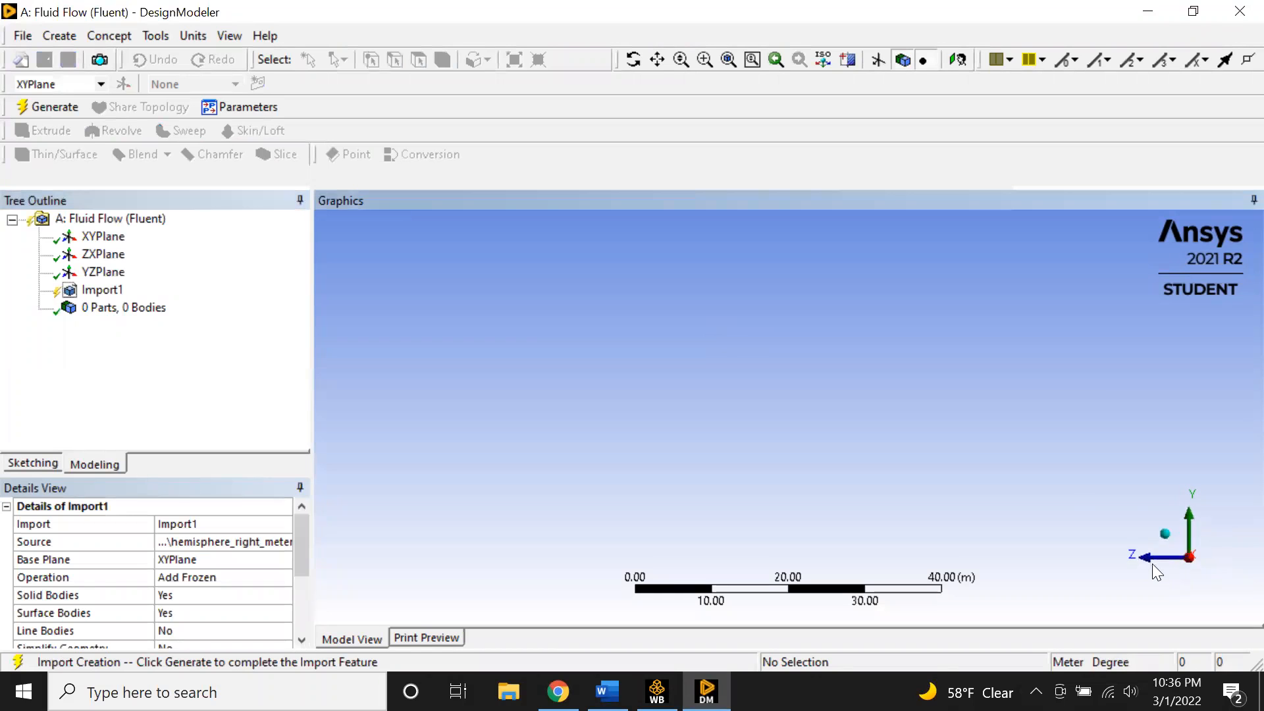
pyautogui.click(48, 107)
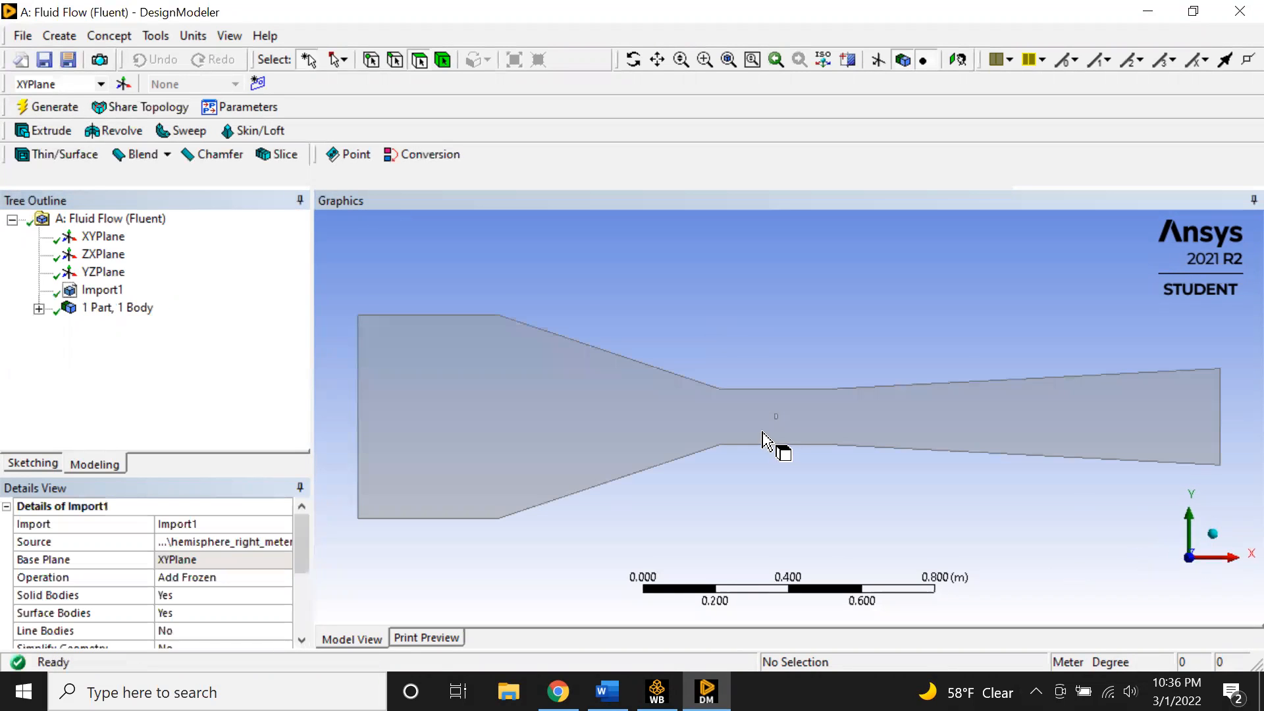
# - Inspect the imported nozzle body in DesignModeler, then close it
pyautogui.scroll(10, 784, 454)
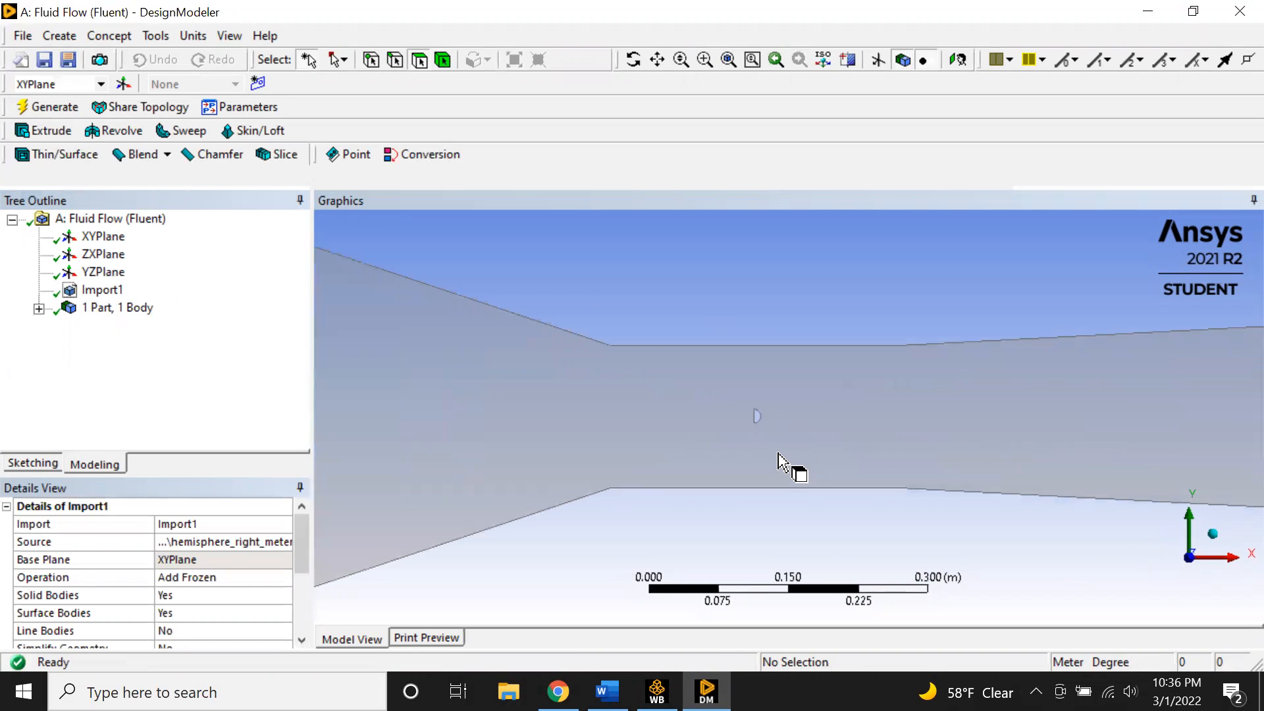
pyautogui.scroll(-8, 703, 422)
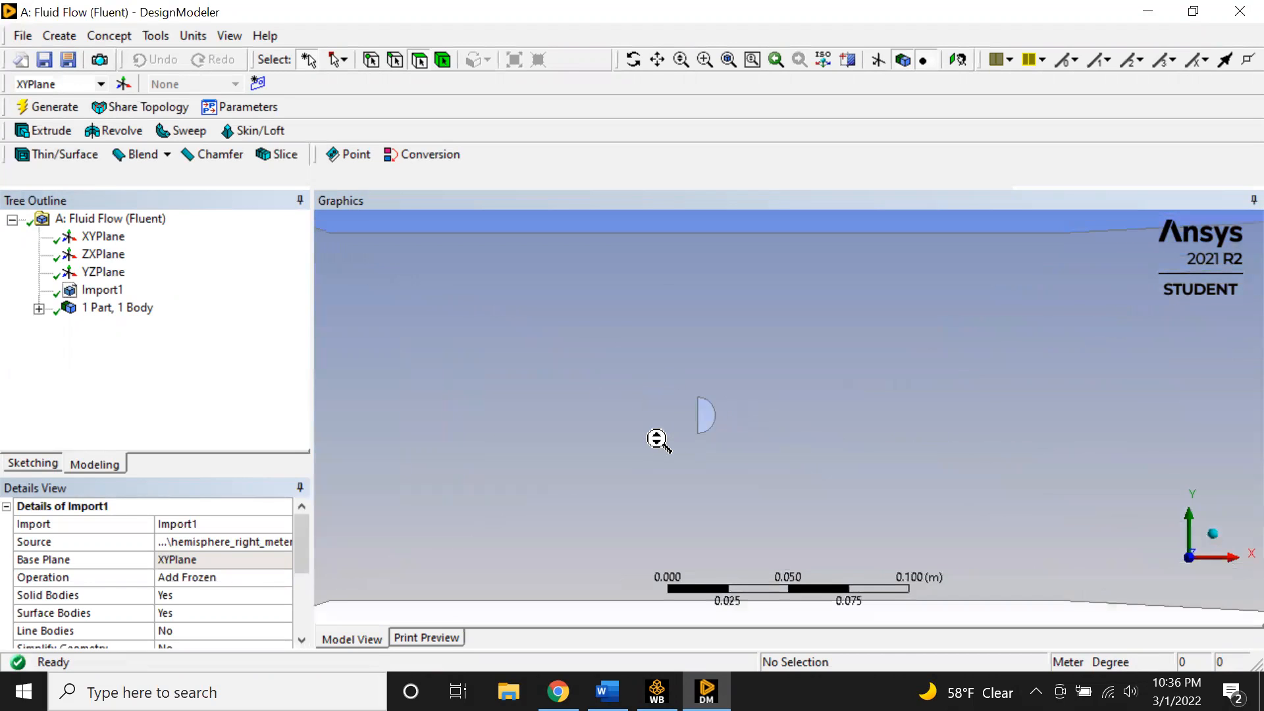
pyautogui.scroll(-2, 751, 428)
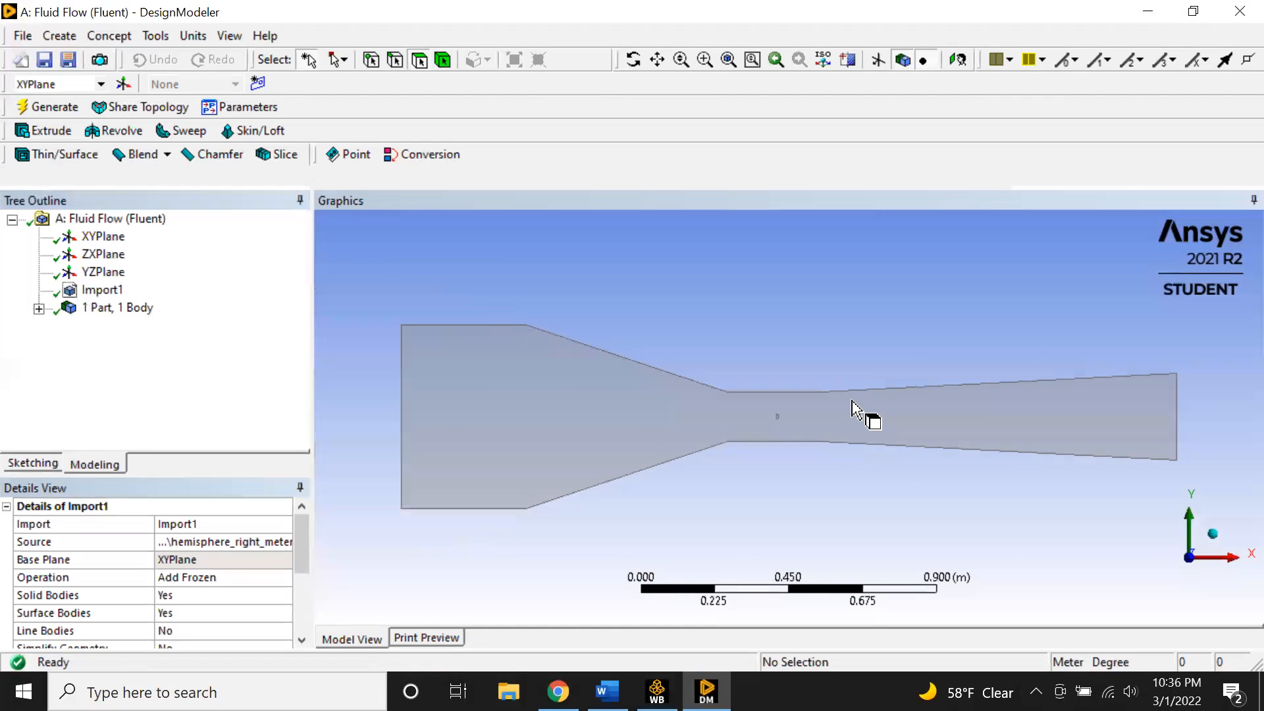
pyautogui.moveTo(1029, 514); pyautogui.dragTo(975, 385, button='middle')
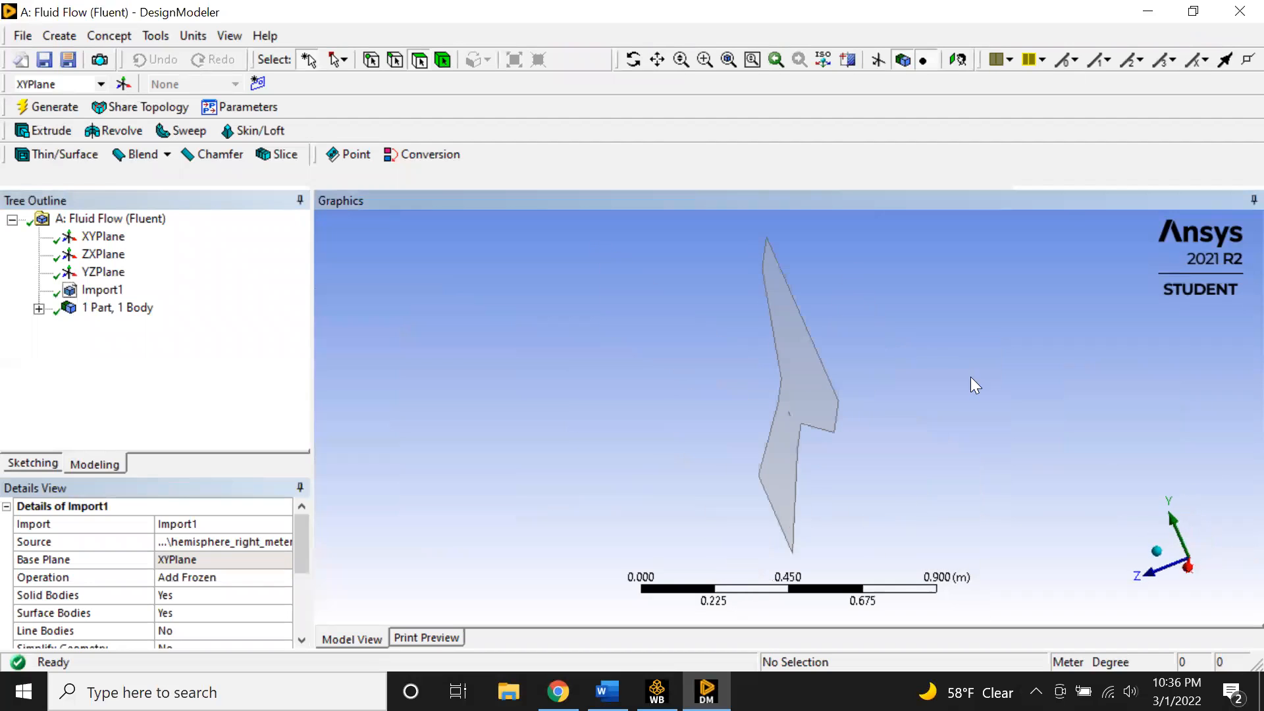
pyautogui.click(748, 212)
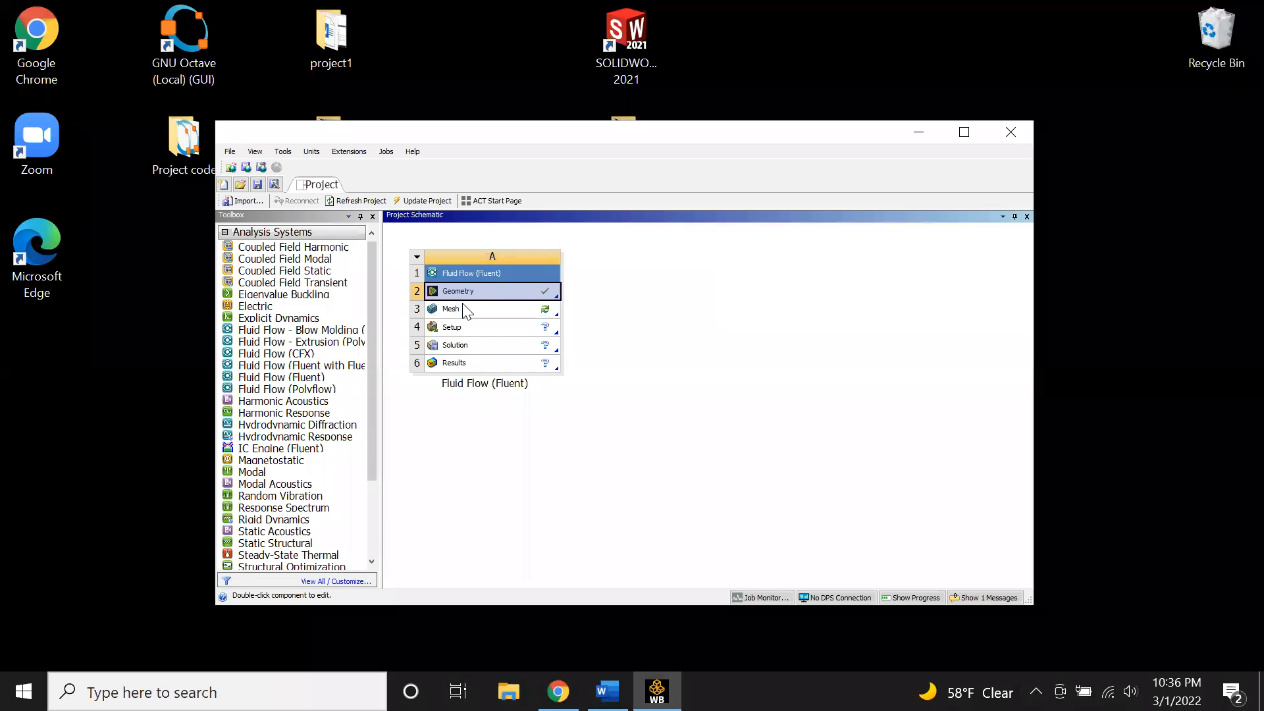
# - Open the Mesh component for editing, select the surface body, and insert a mesh Method on it
pyautogui.rightClick(462, 304)
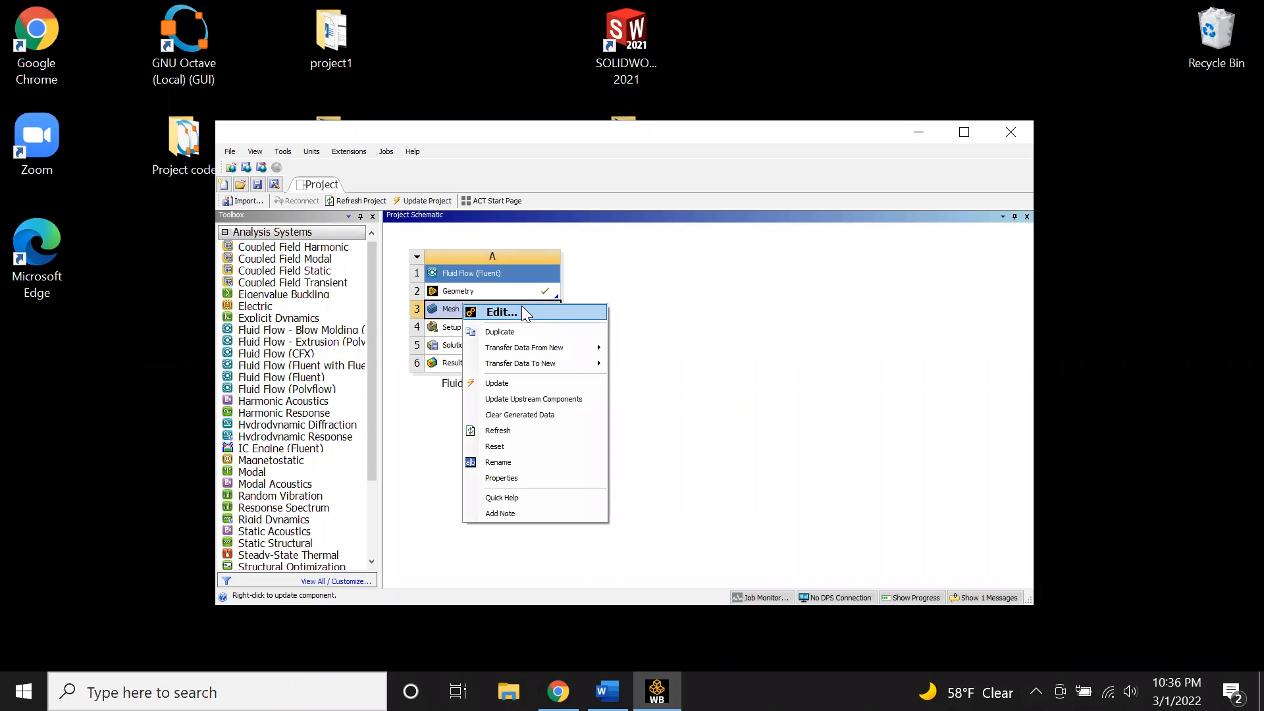
pyautogui.click(525, 312)
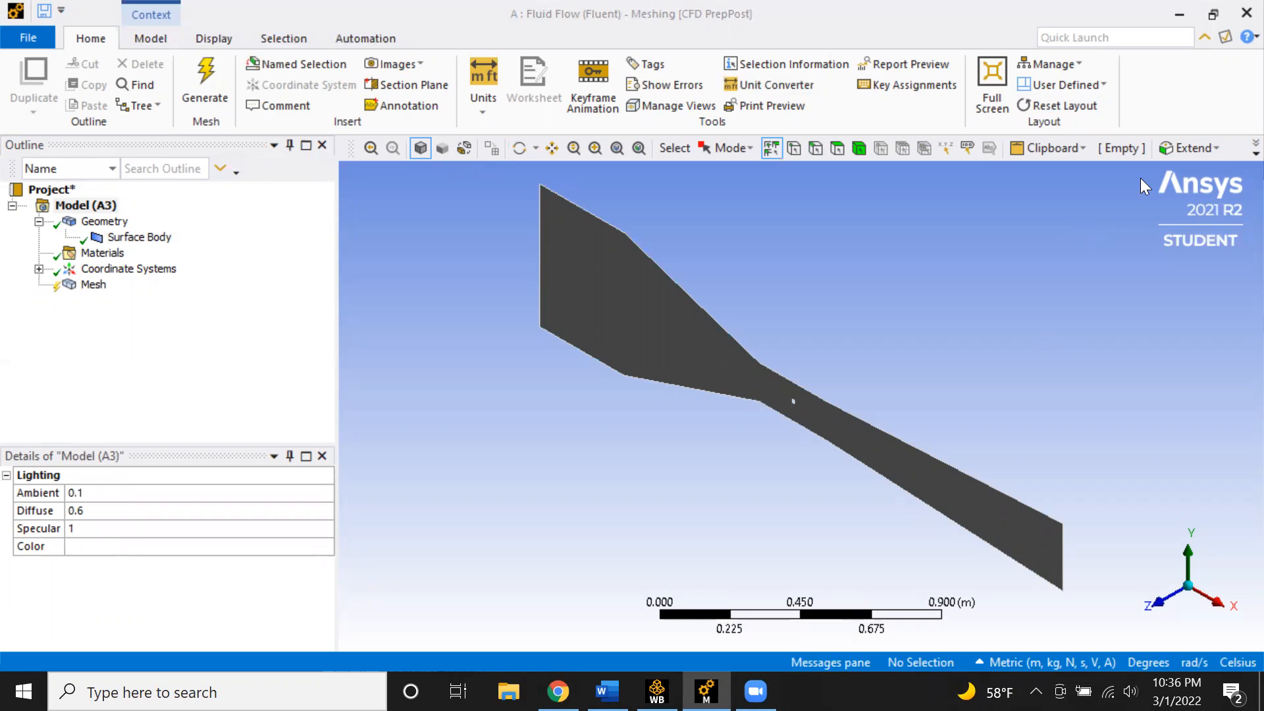
pyautogui.click(1217, 601)
pyautogui.click(1157, 586)
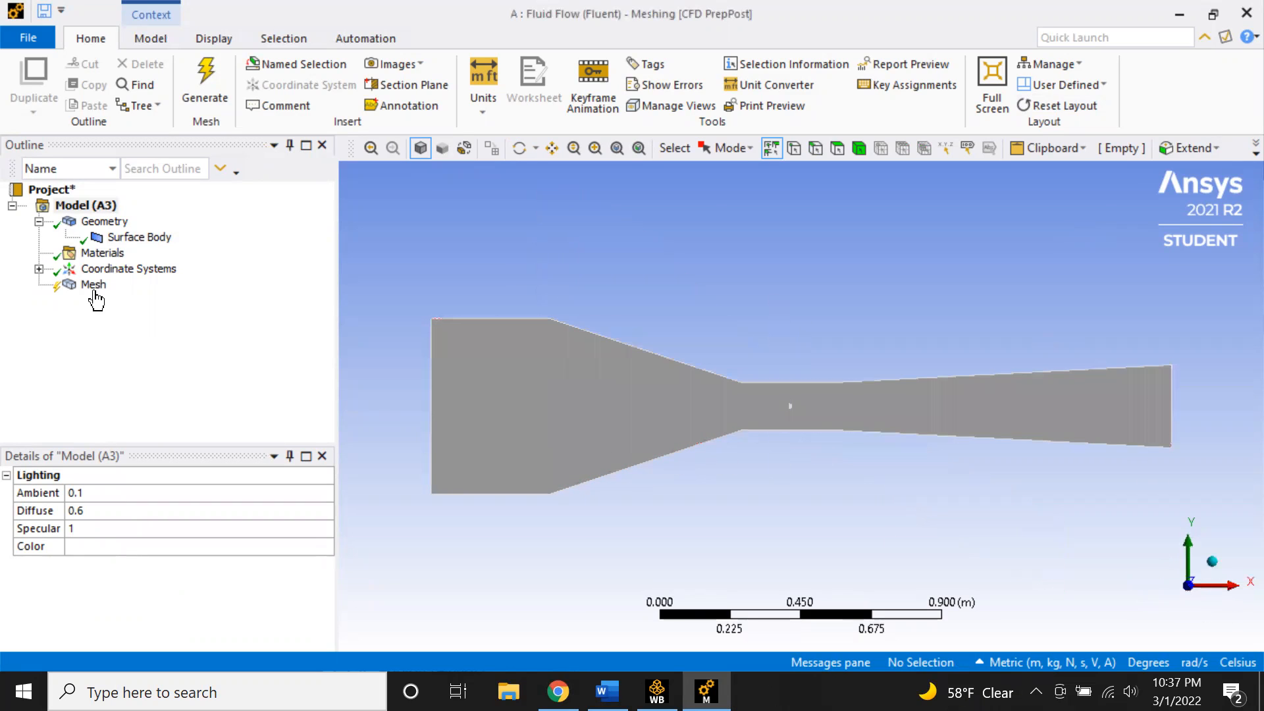
pyautogui.click(859, 147)
pyautogui.click(624, 417)
pyautogui.rightClick(79, 289)
pyautogui.moveTo(122, 291)
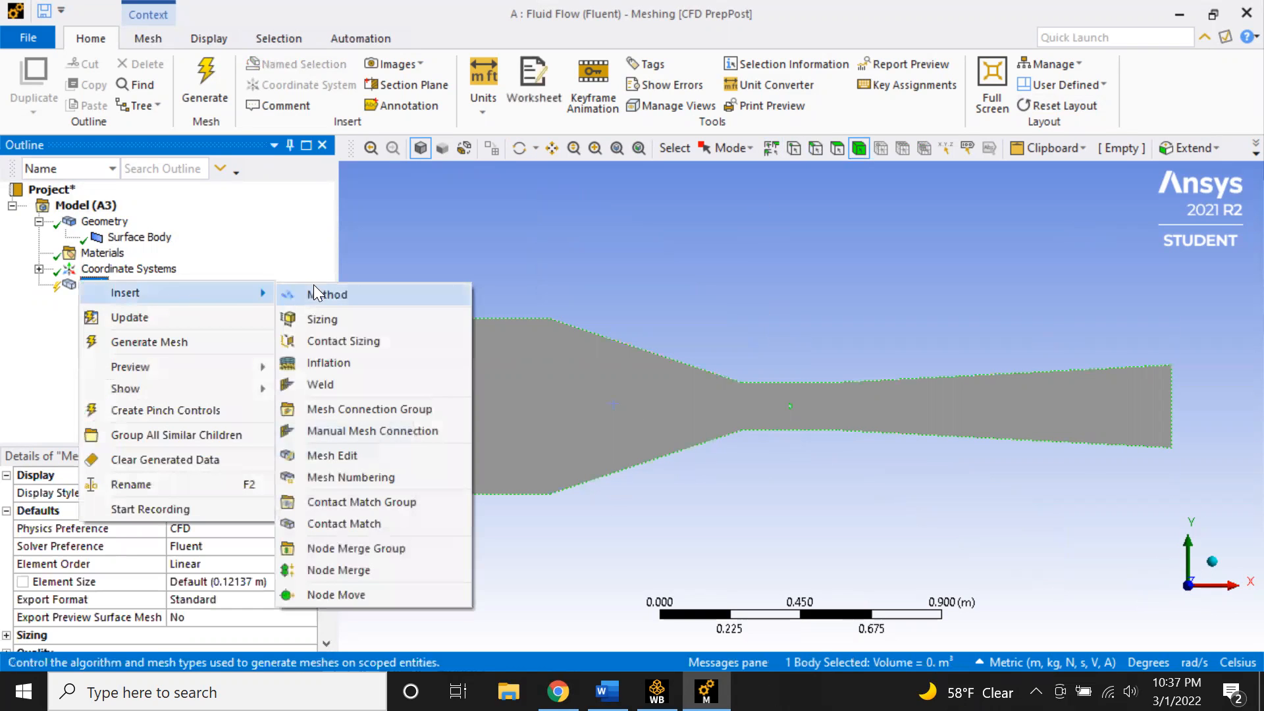
pyautogui.click(313, 287)
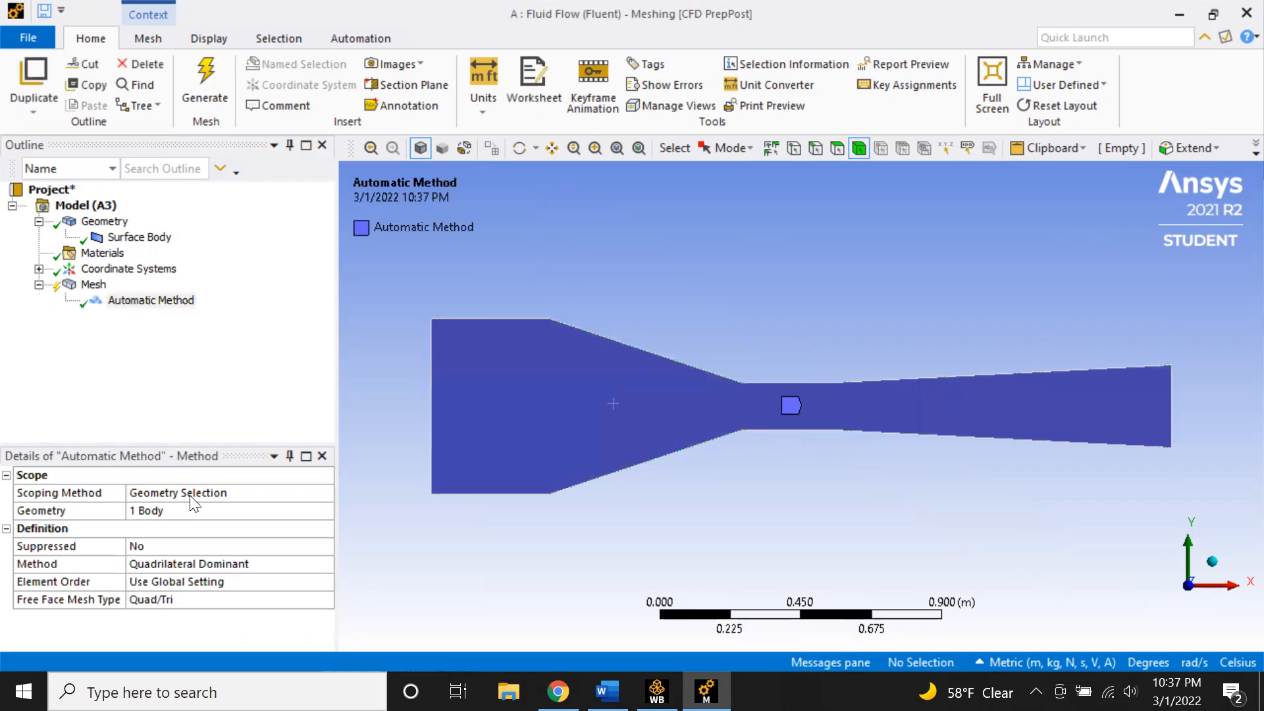
# - Set the method to Triangles for the body and generate the mesh
pyautogui.click(209, 492)
pyautogui.click(179, 508)
pyautogui.click(175, 511)
pyautogui.click(289, 565)
pyautogui.click(323, 564)
pyautogui.click(271, 589)
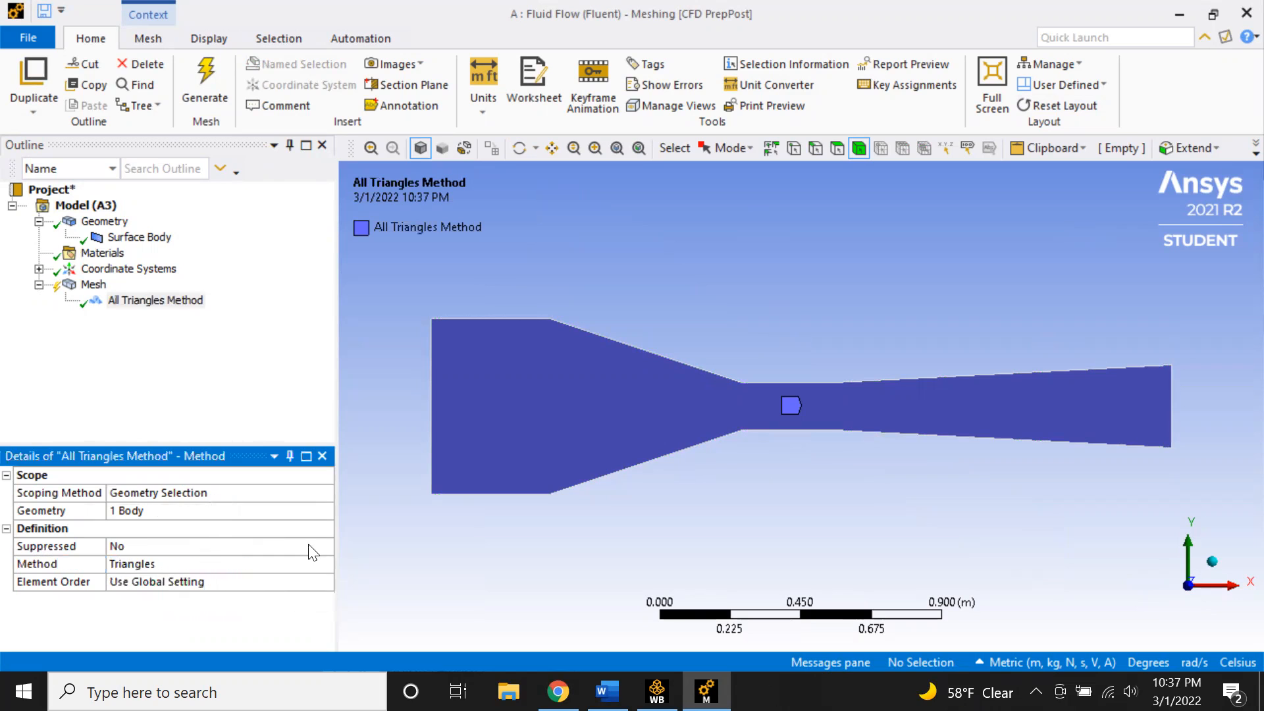
pyautogui.click(218, 93)
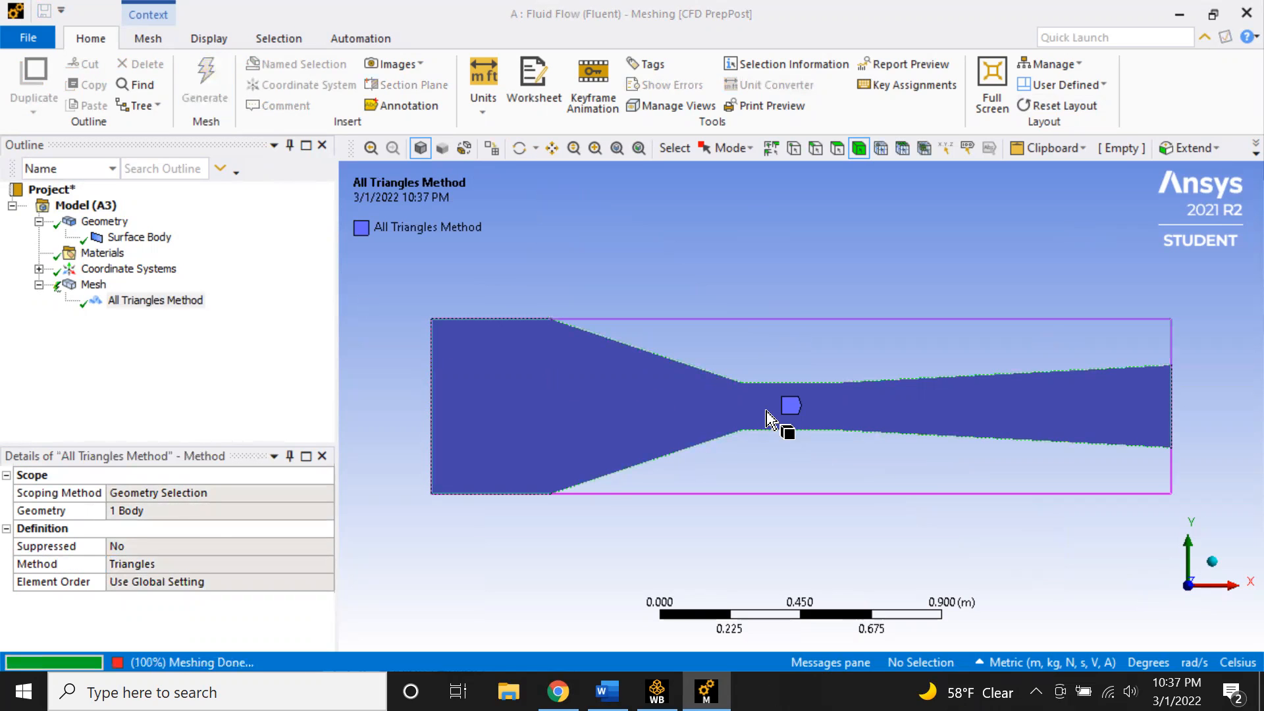
# - Zoom in to examine the generated mesh around the hemisphere in the nozzle throat
pyautogui.click(93, 285)
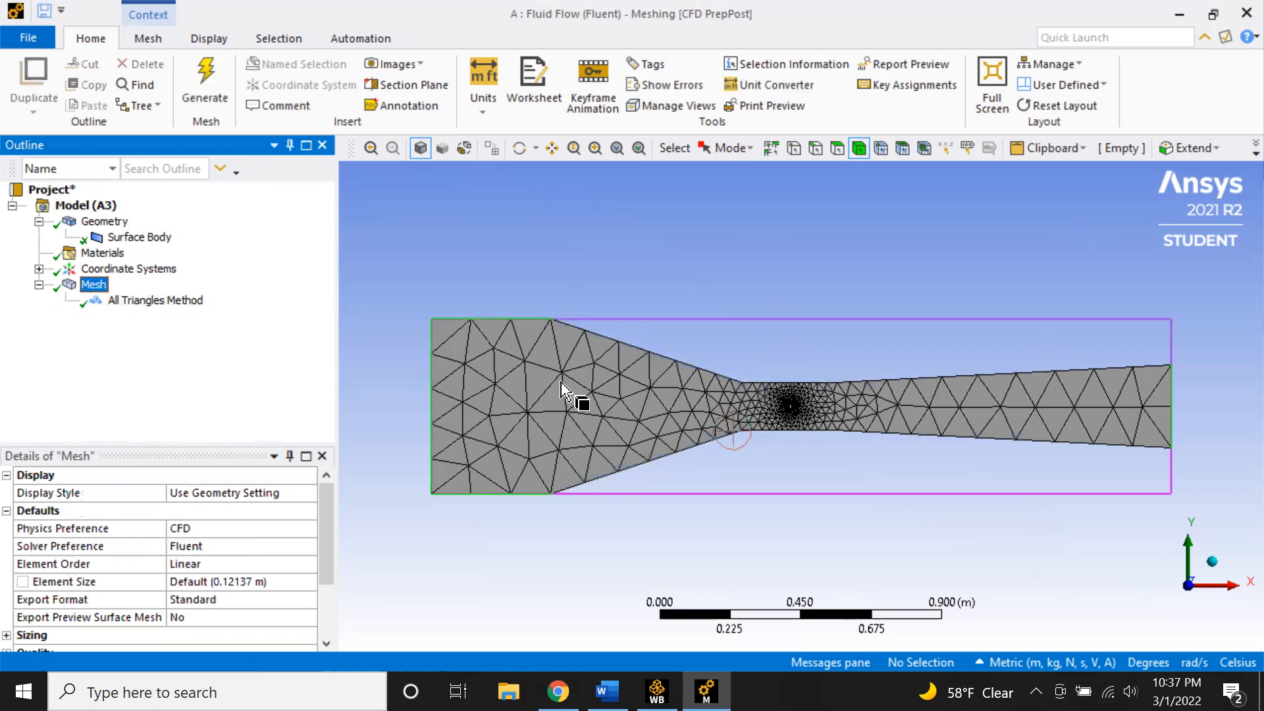
pyautogui.rightClick(91, 286)
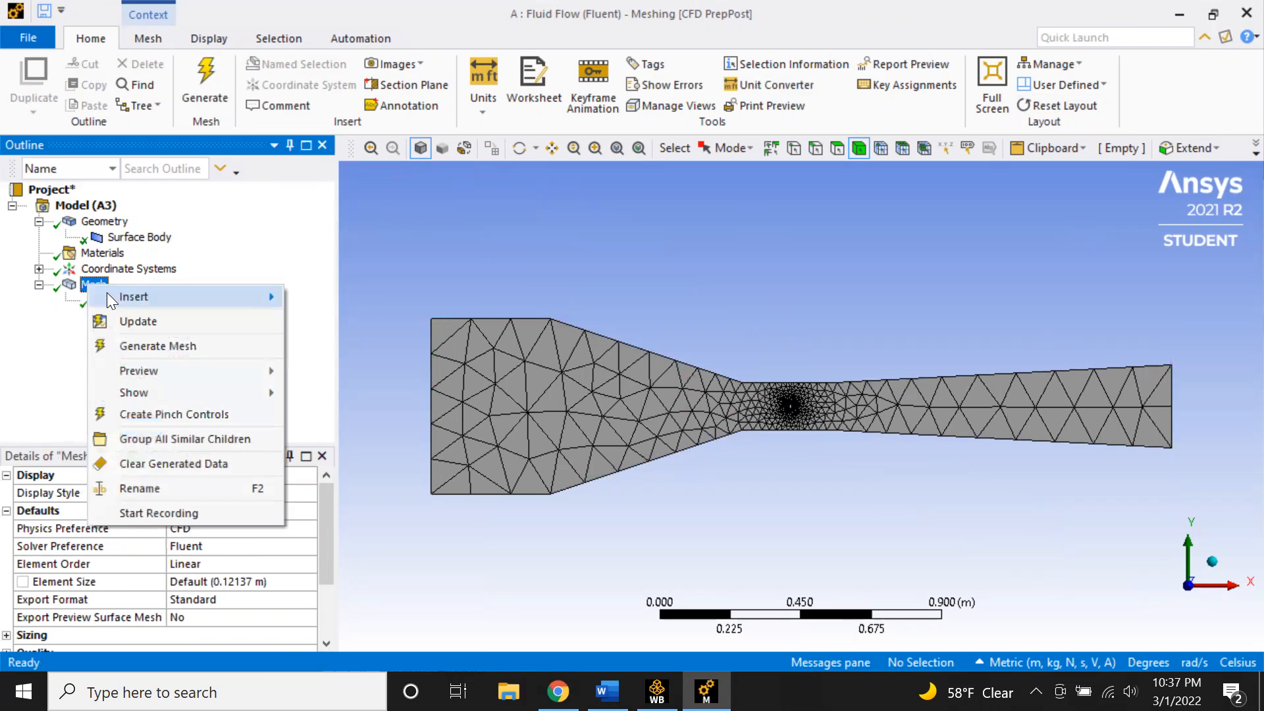
pyautogui.click(768, 437)
pyautogui.scroll(5, 767, 437)
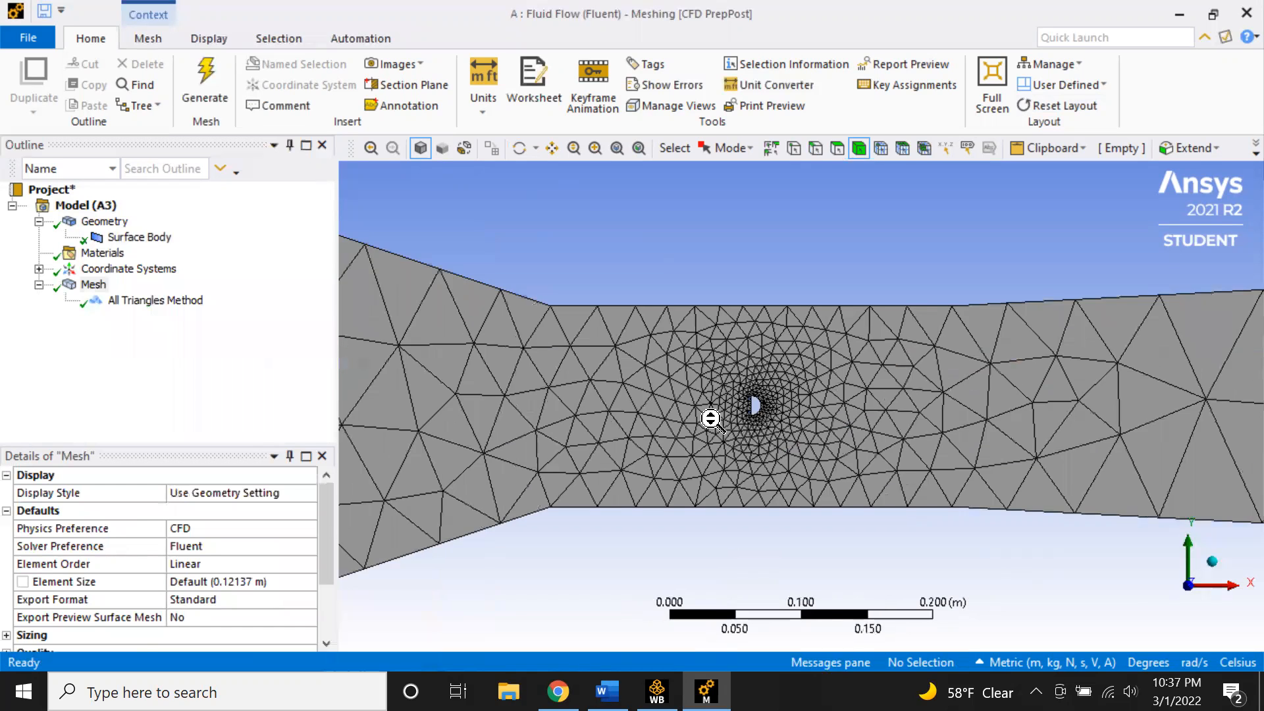
pyautogui.scroll(5, 601, 409)
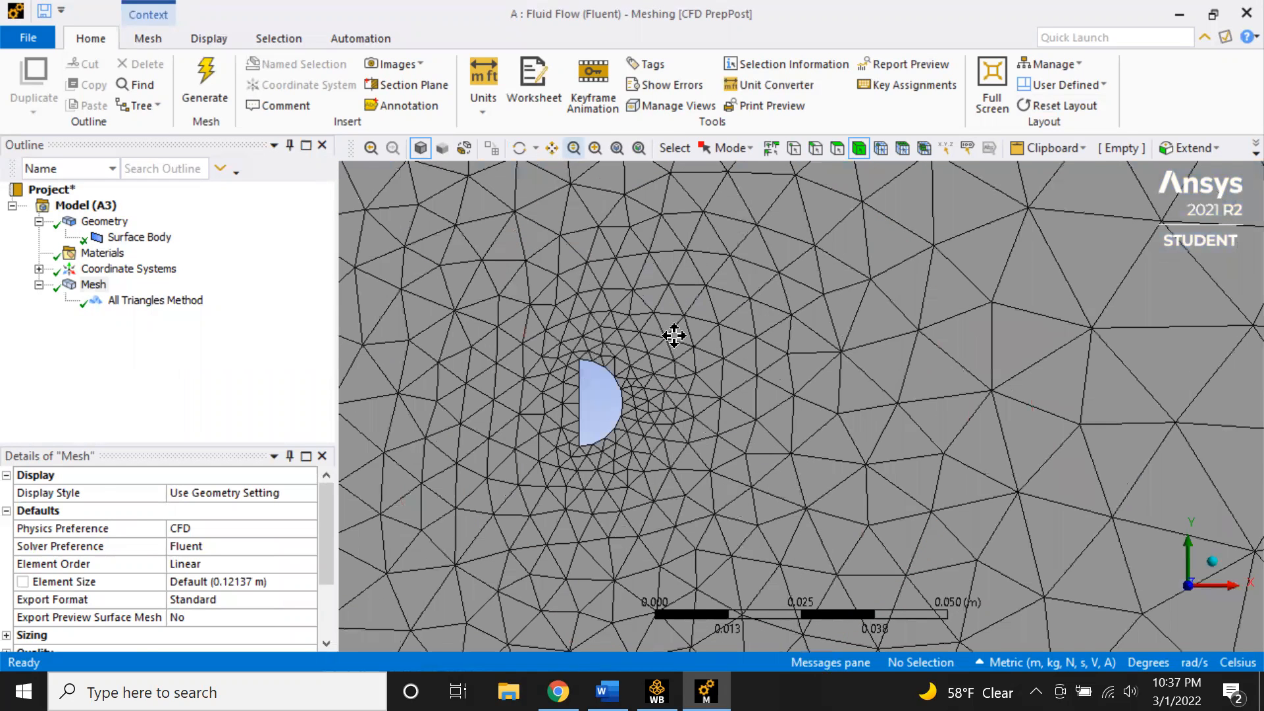
pyautogui.scroll(2, 601, 398)
pyautogui.keyDown('ctrl'); pyautogui.moveTo(601, 397); pyautogui.dragTo(632, 398, button='middle'); pyautogui.keyUp('ctrl')
pyautogui.moveTo(720, 406)
pyautogui.keyDown('ctrl'); pyautogui.mouseDown(button='middle')
pyautogui.moveTo(869, 394)
pyautogui.moveTo(834, 457)
pyautogui.mouseUp(button='middle'); pyautogui.keyUp('ctrl')
pyautogui.scroll(1, 870, 394)
# - Insert an edge Sizing control on the mesh scoped to the hemisphere's two edges
pyautogui.rightClick(105, 282)
pyautogui.moveTo(143, 291)
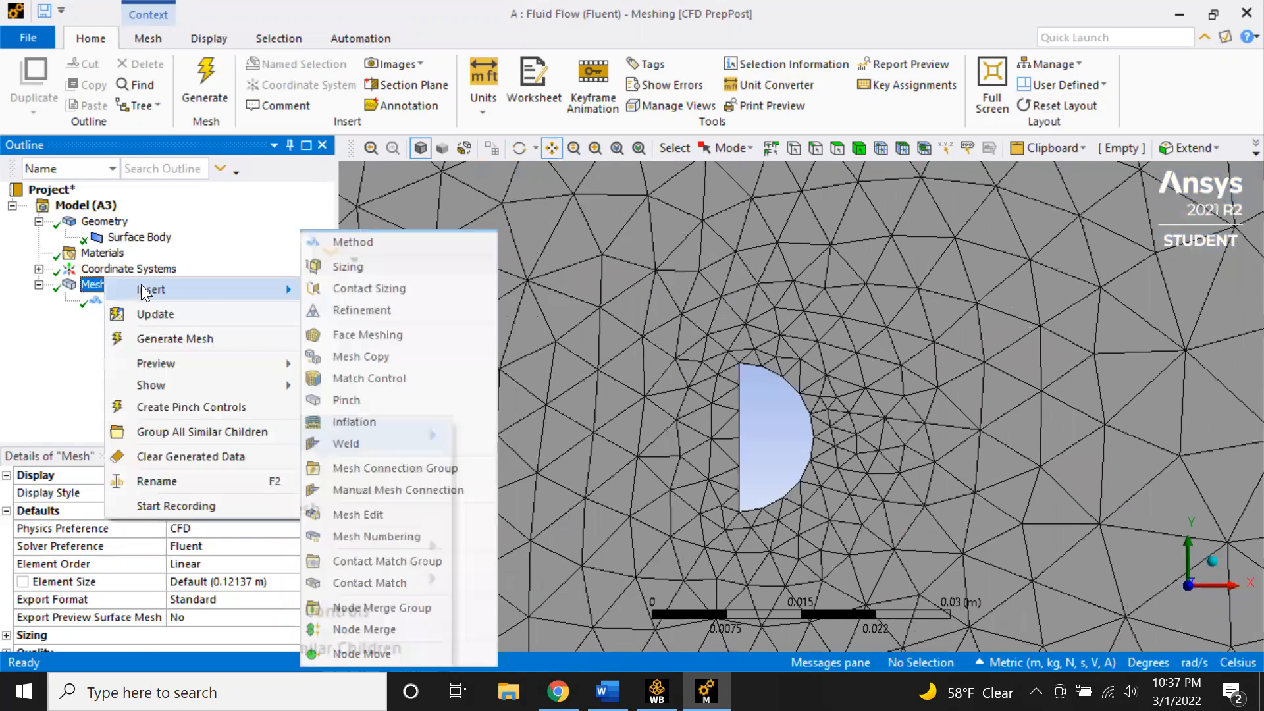
pyautogui.click(337, 266)
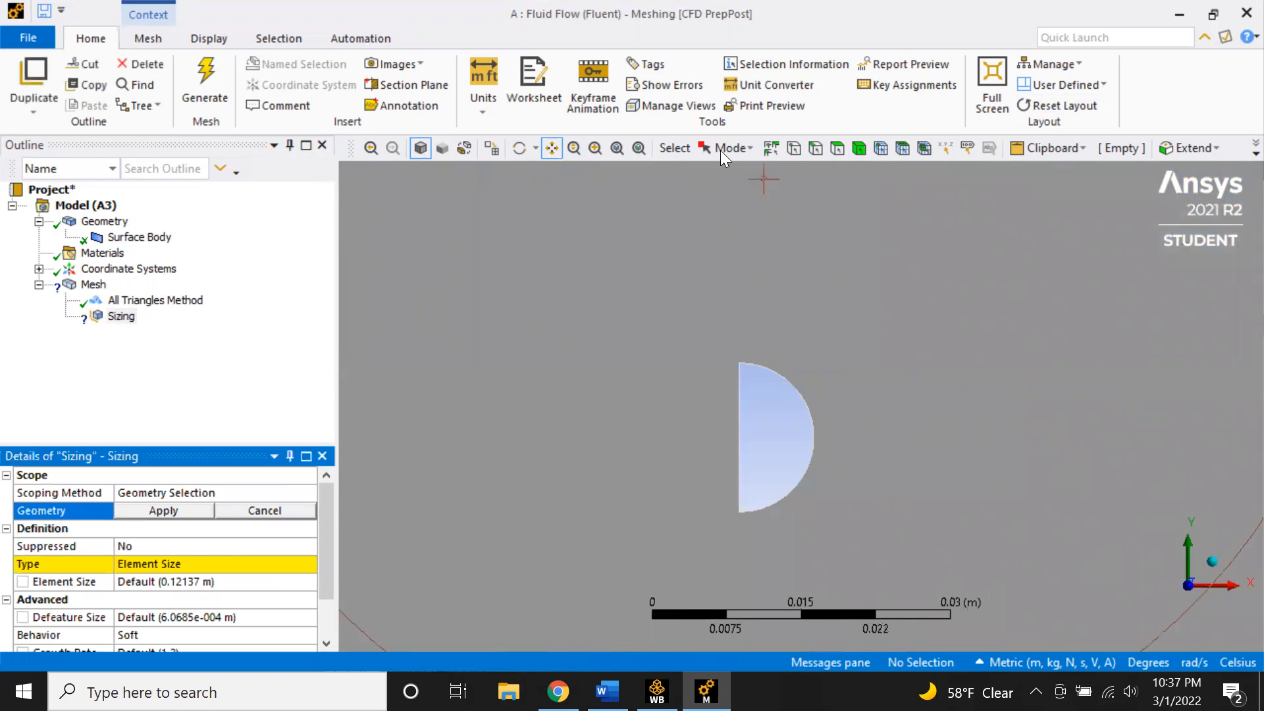
pyautogui.click(817, 146)
pyautogui.moveTo(793, 395); pyautogui.dragTo(722, 407)
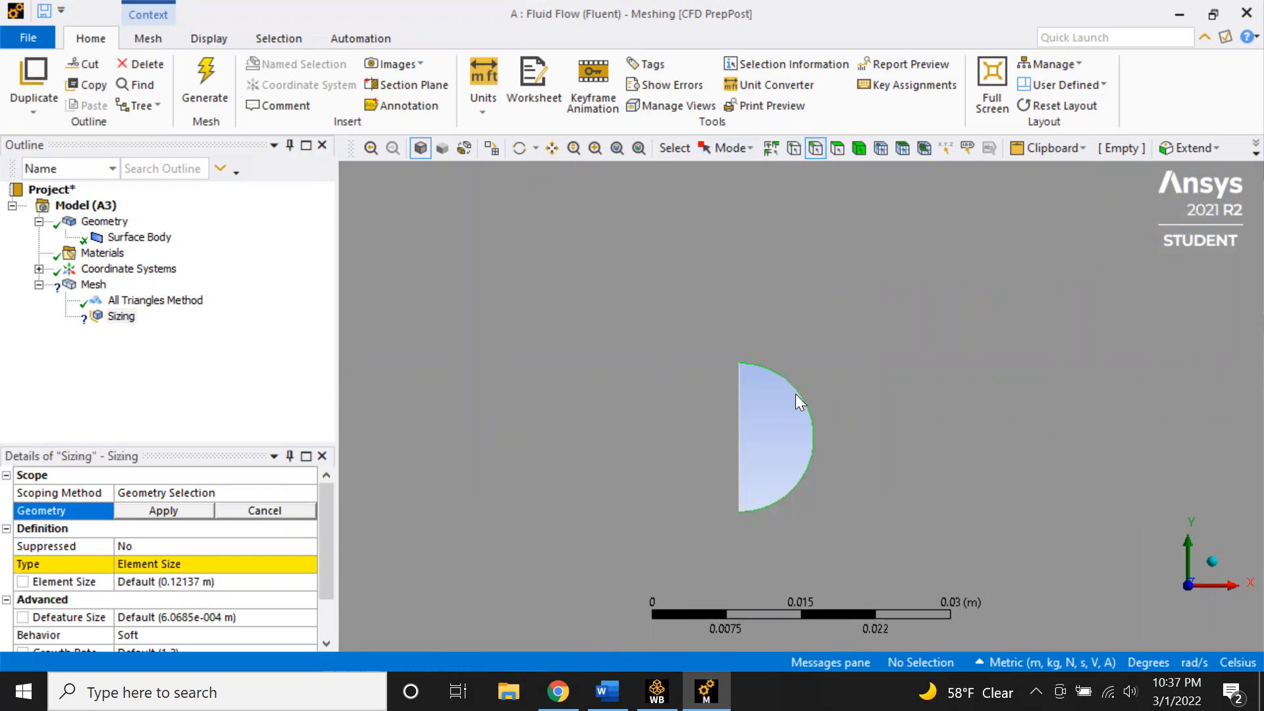
pyautogui.click(137, 508)
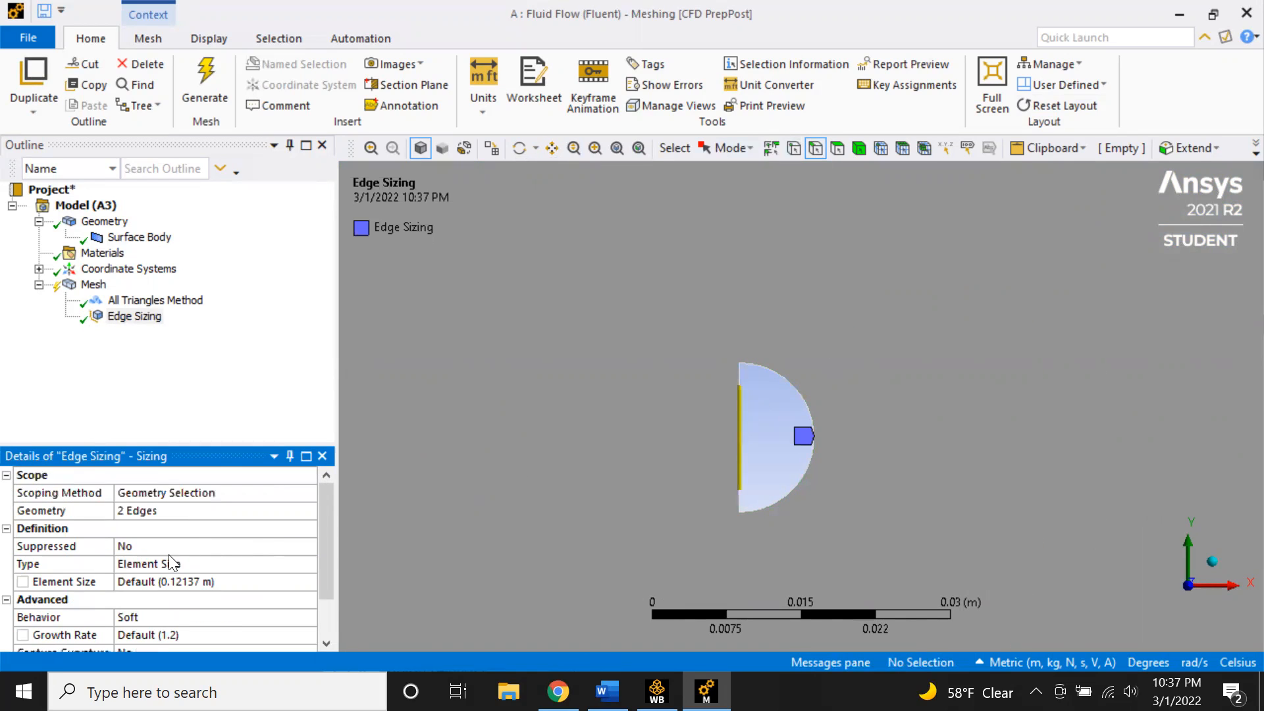
# - Set the edge sizing type to Number of Divisions with 100 divisions
pyautogui.click(178, 562)
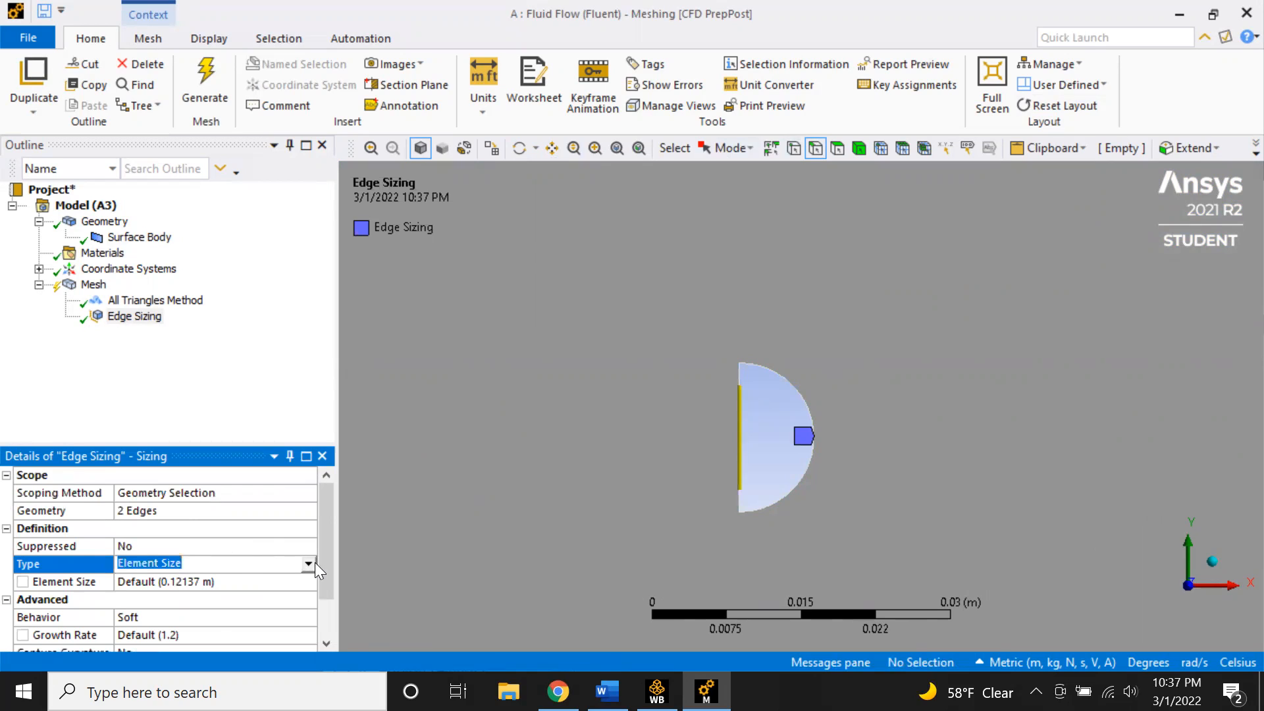
pyautogui.click(311, 563)
pyautogui.click(281, 591)
pyautogui.click(222, 581)
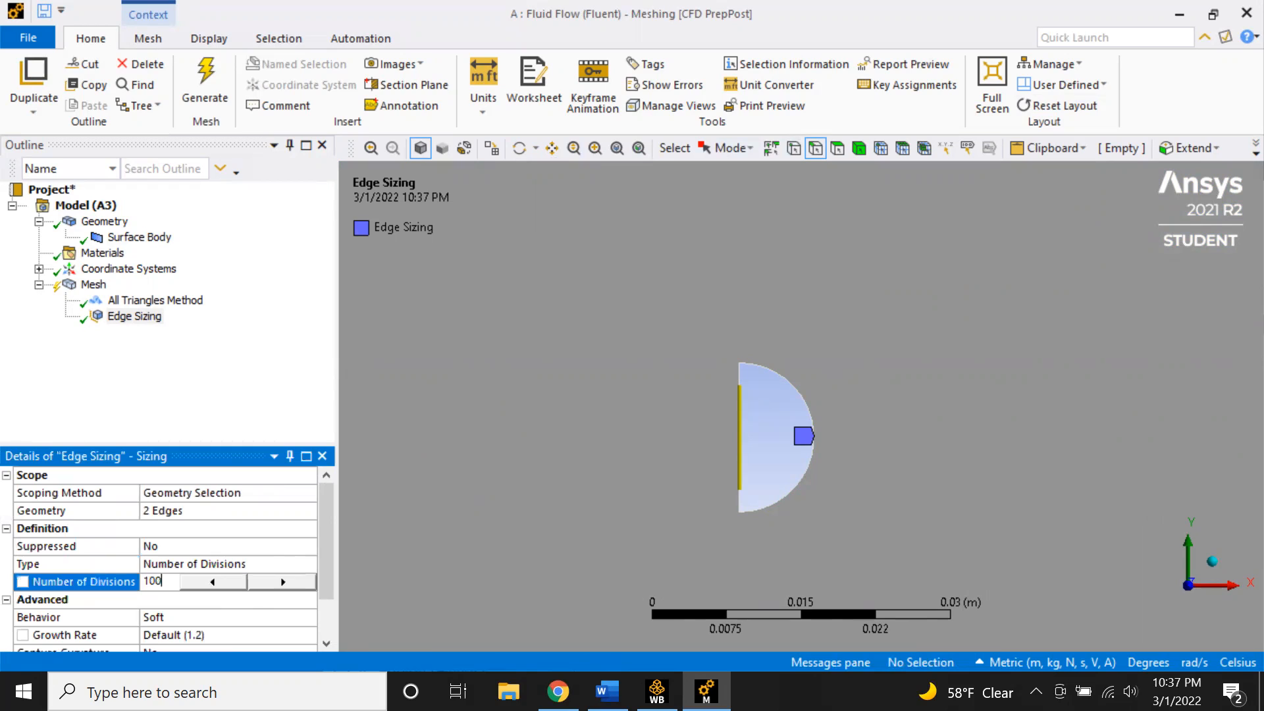
# - Set the edge sizing behavior to Hard and generate the mesh
pyautogui.click(177, 617)
pyautogui.click(309, 617)
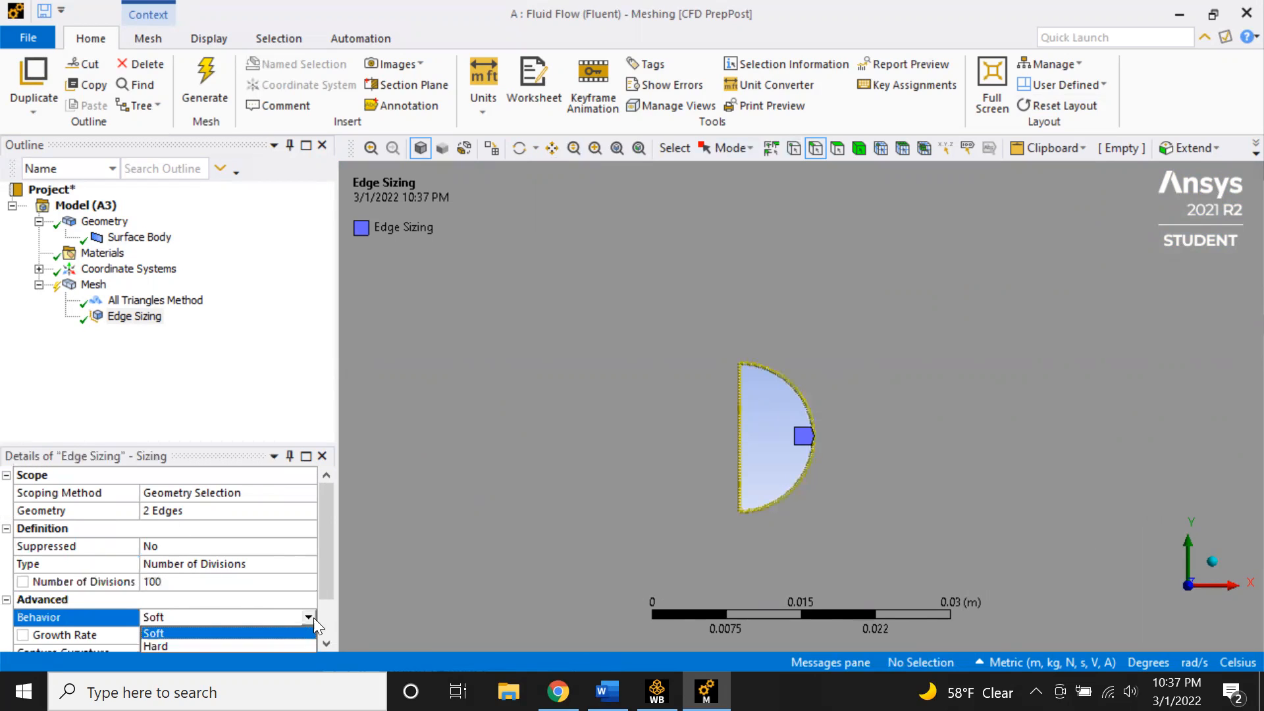
pyautogui.click(264, 648)
pyautogui.click(206, 78)
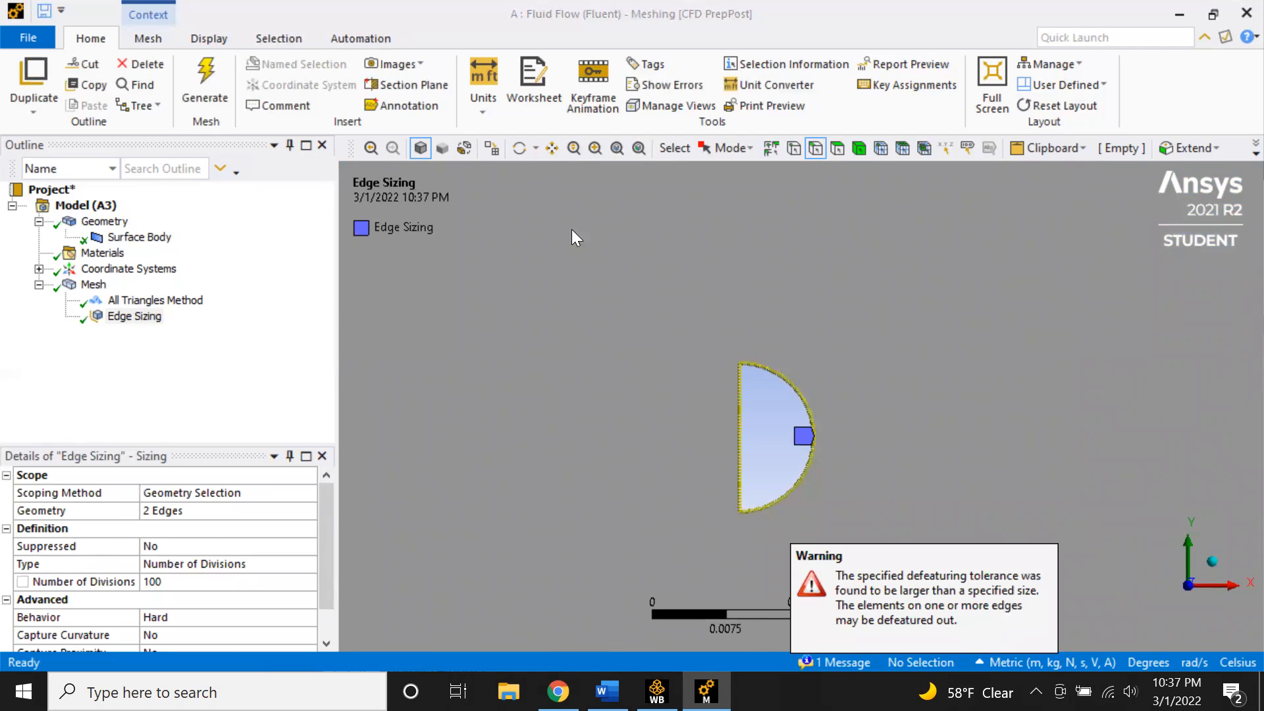
# - Set the global mesh element size to 0.02 m and regenerate the mesh
pyautogui.click(137, 301)
pyautogui.click(94, 284)
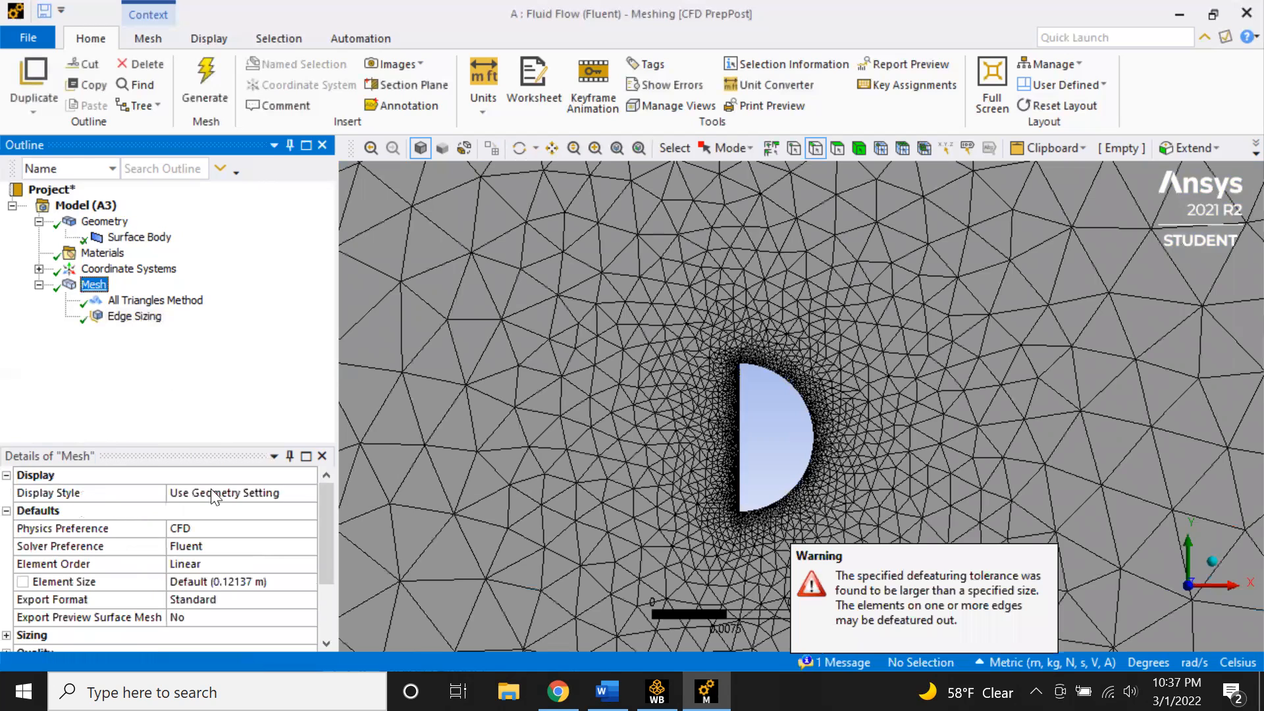
pyautogui.click(222, 577)
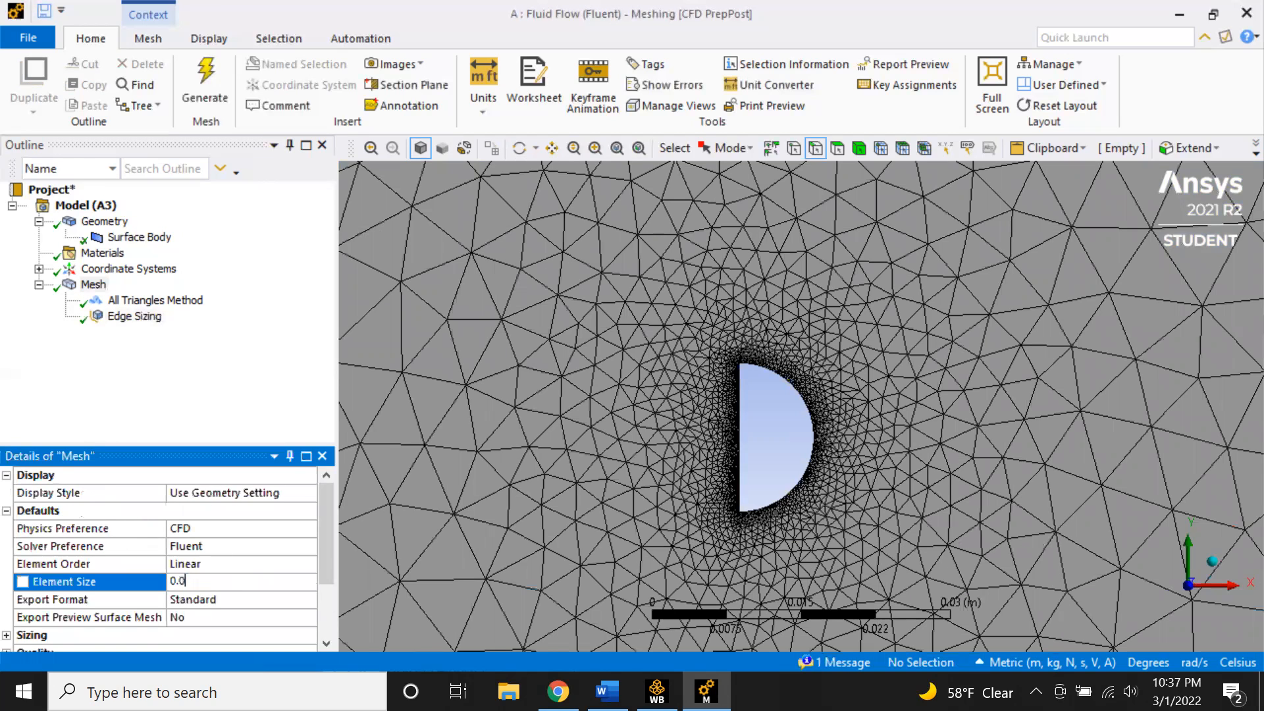
pyautogui.click(212, 77)
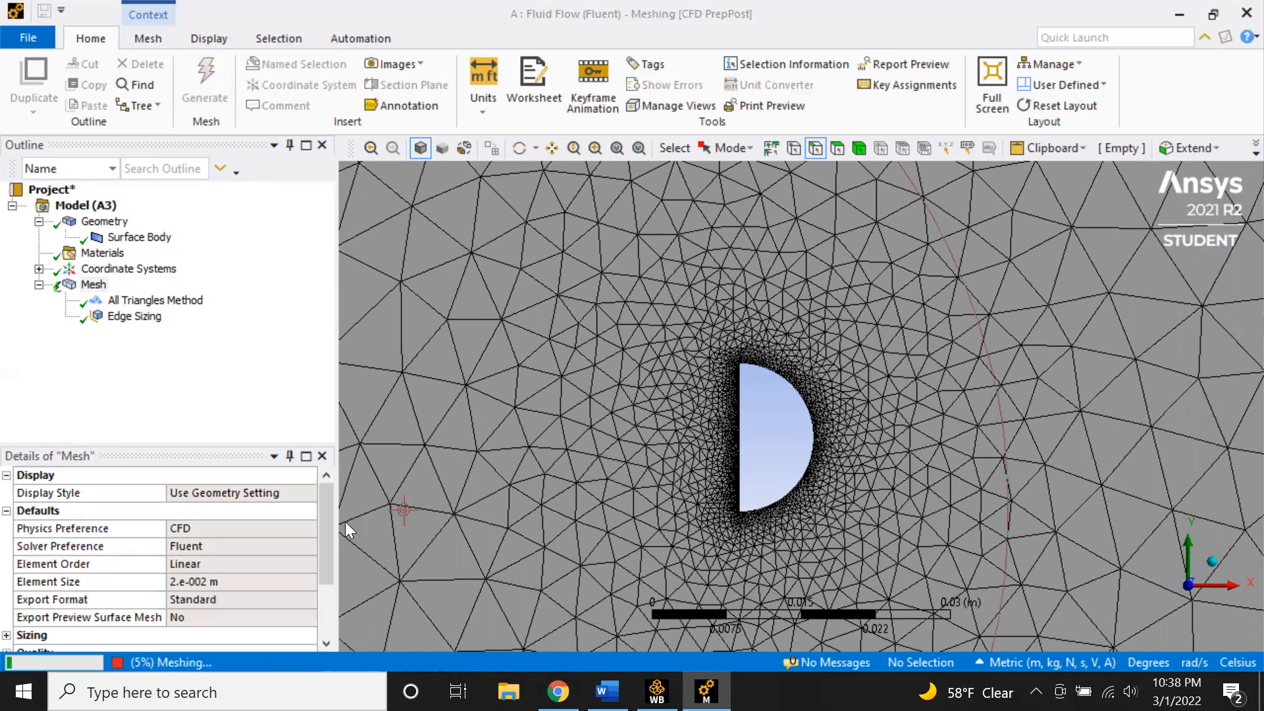
# - Inspect the refined mesh around the hemisphere and along the whole nozzle
pyautogui.click(93, 285)
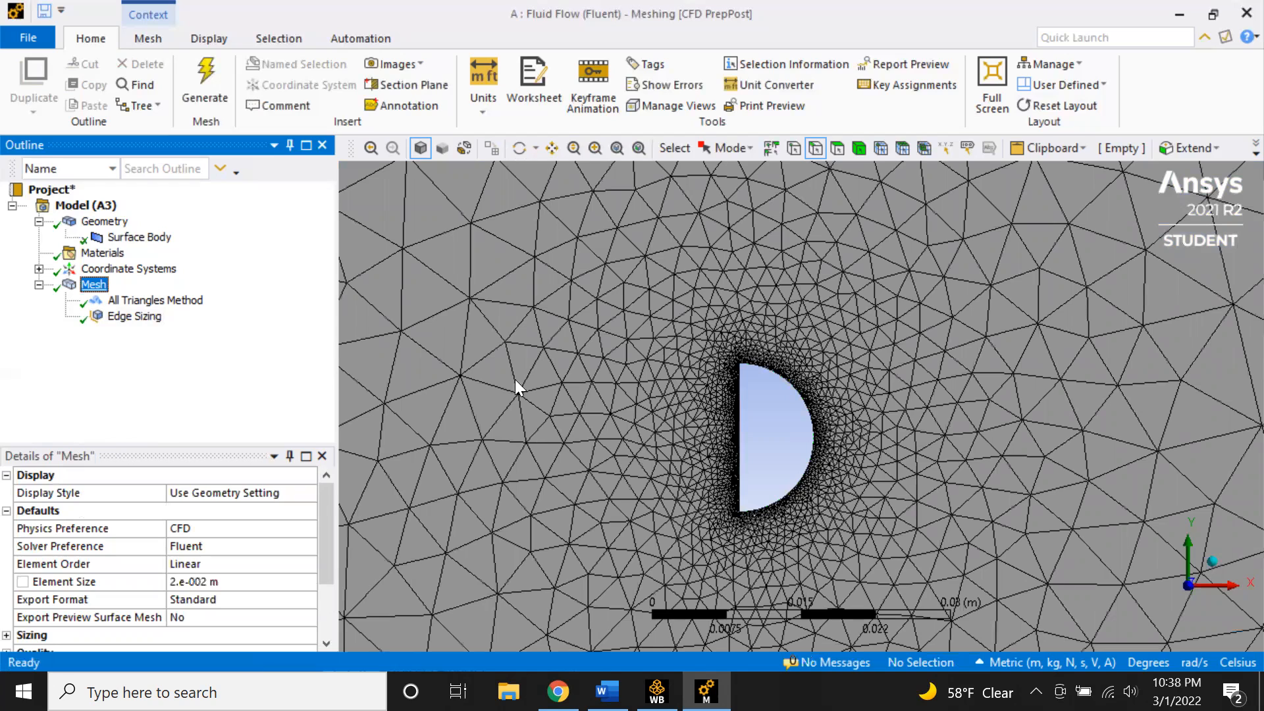
pyautogui.moveTo(583, 395); pyautogui.dragTo(598, 394, button='middle')
pyautogui.scroll(-10, 645, 404)
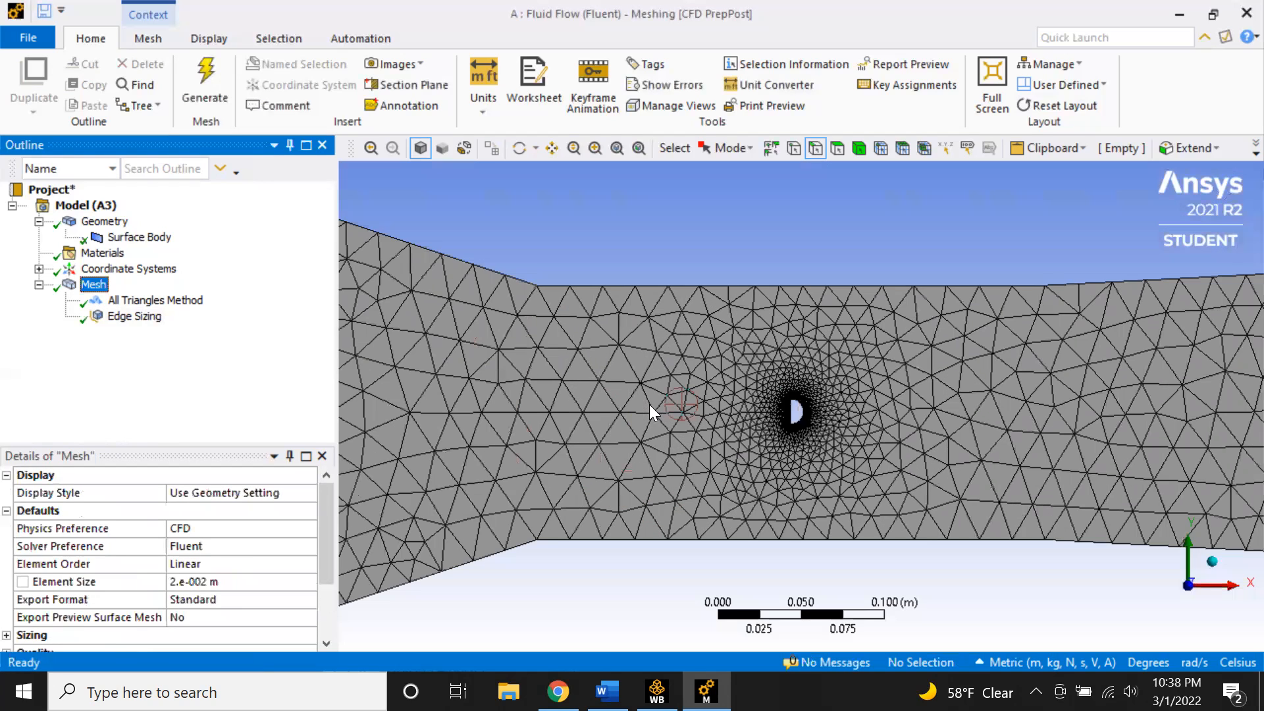
pyautogui.scroll(-4, 816, 330)
pyautogui.scroll(-4, 782, 443)
pyautogui.scroll(6, 783, 442)
pyautogui.scroll(7, 787, 437)
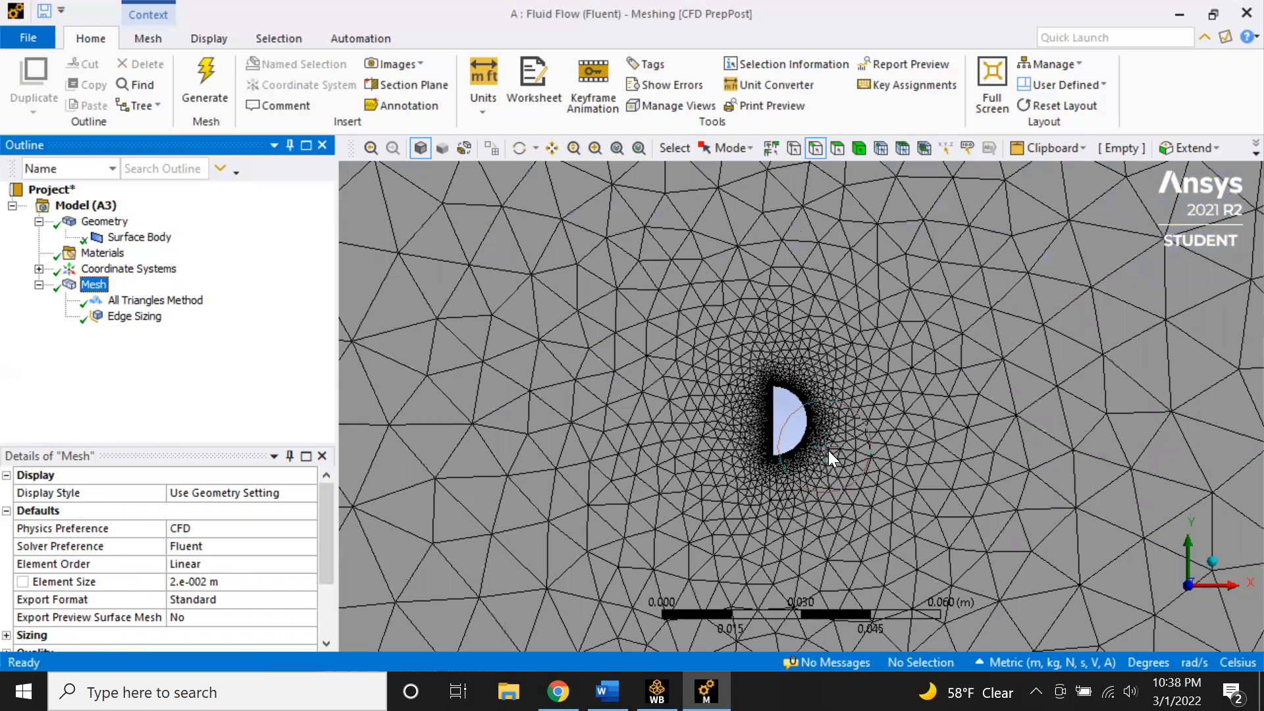
pyautogui.scroll(6, 799, 482)
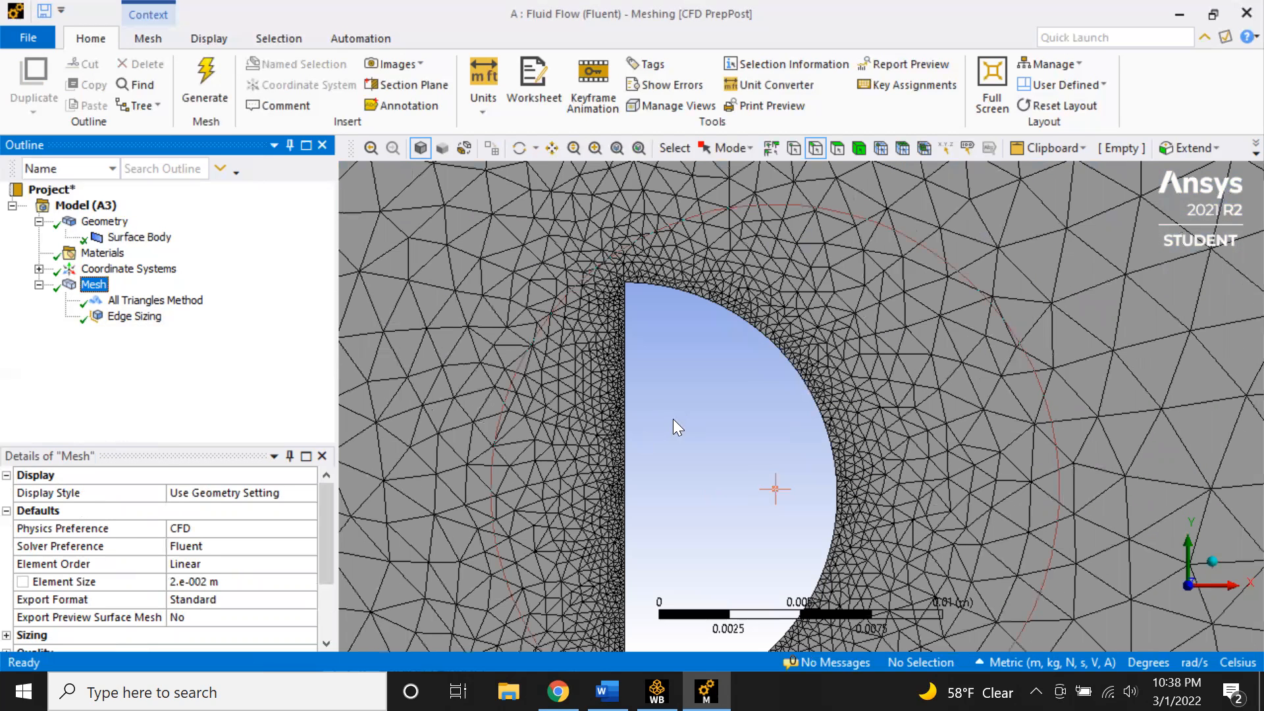
pyautogui.scroll(2, 803, 472)
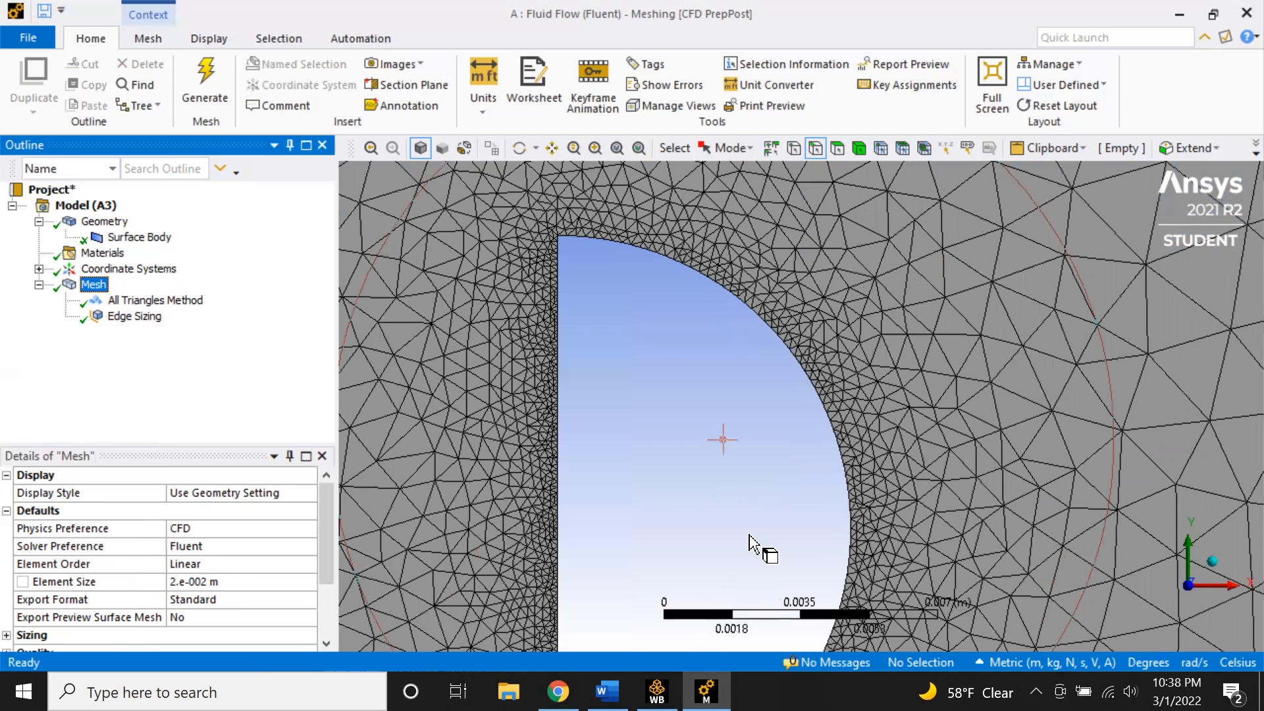
pyautogui.scroll(-3, 721, 559)
pyautogui.scroll(1, 753, 445)
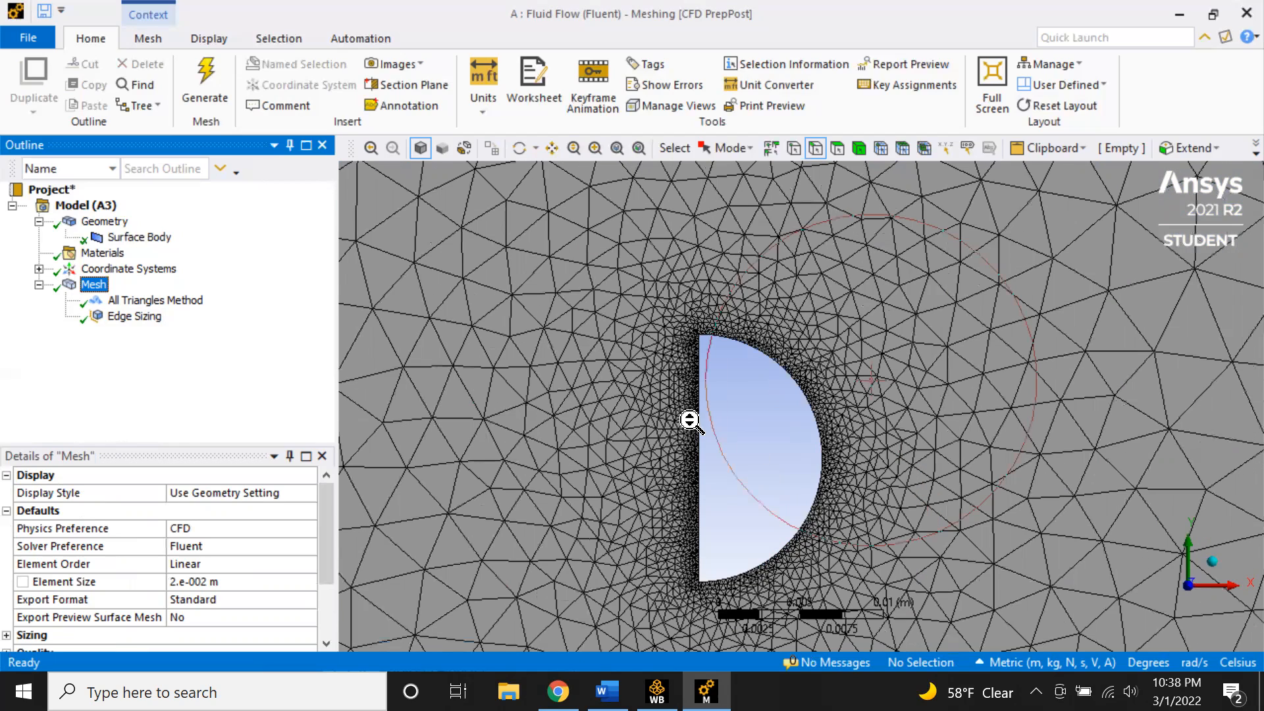
pyautogui.scroll(-10, 626, 400)
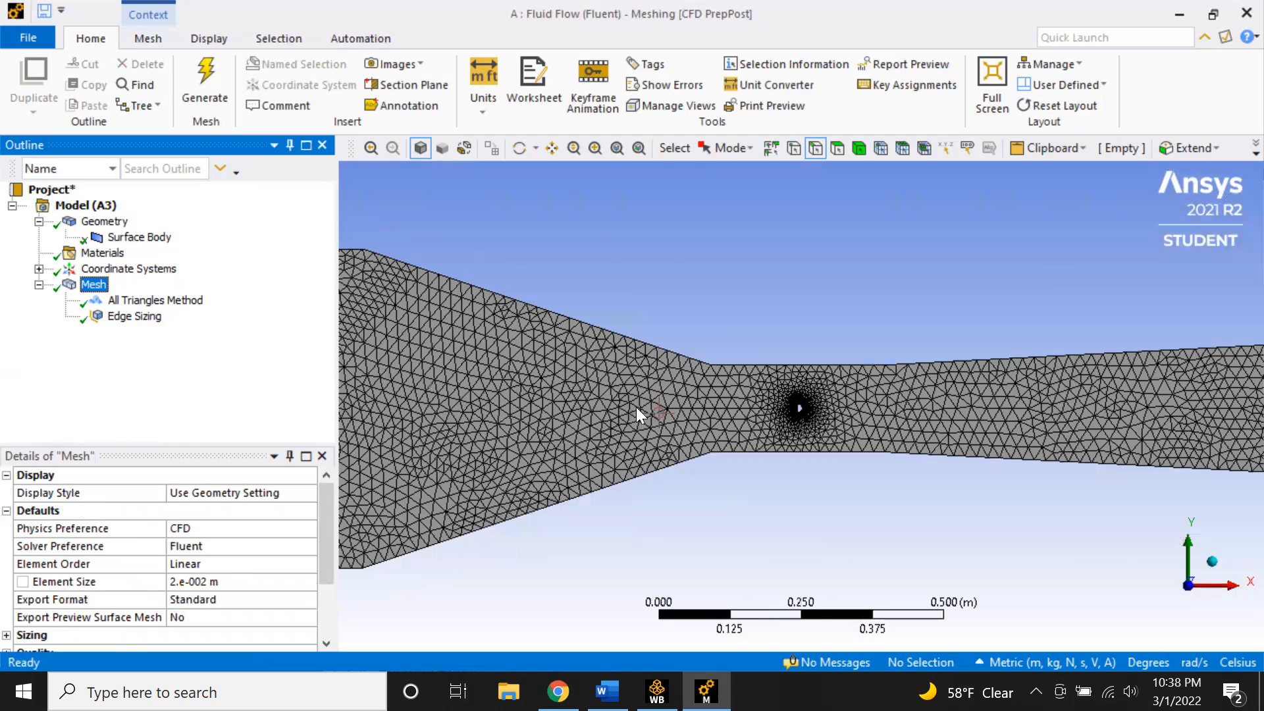
pyautogui.scroll(-2, 683, 253)
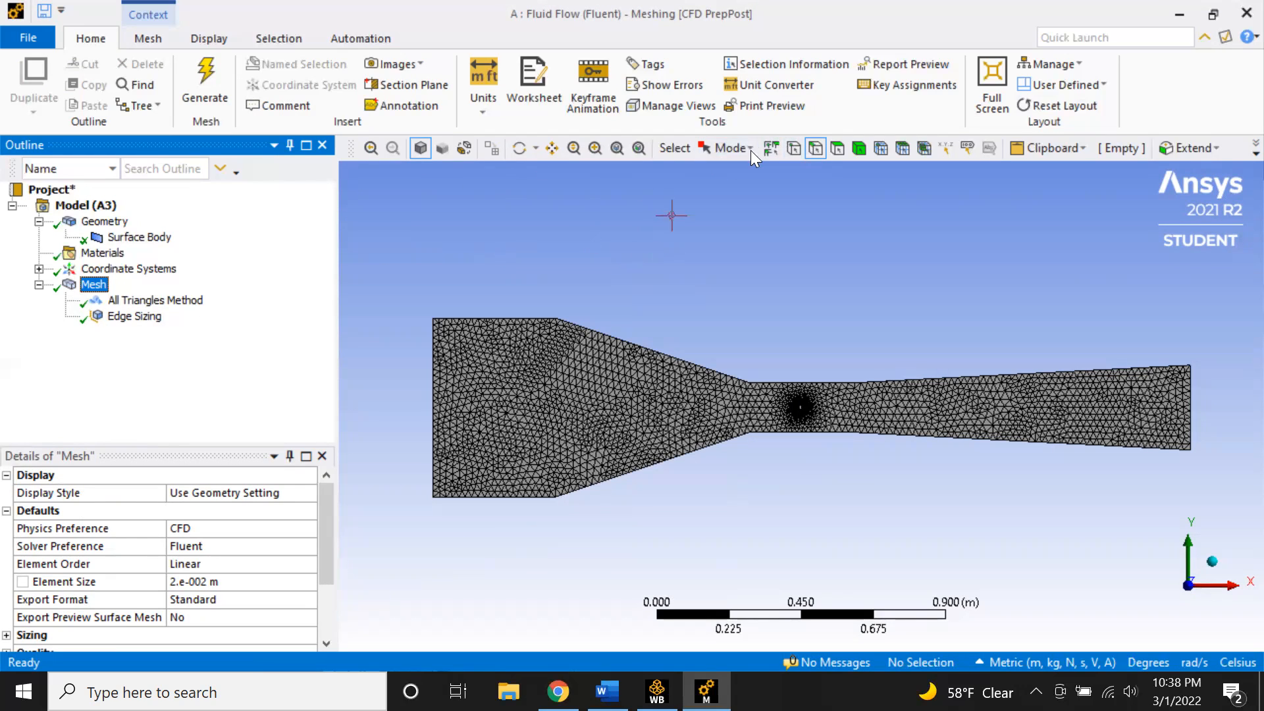
# - Select the nozzle's upper and lower wall edges and create a named selection windtunnel_walls
pyautogui.click(540, 319)
pyautogui.keyDown('ctrl'); pyautogui.click(658, 352); pyautogui.keyUp('ctrl')
pyautogui.moveTo(866, 371)
pyautogui.mouseDown()
pyautogui.moveTo(922, 387)
pyautogui.moveTo(895, 442)
pyautogui.moveTo(496, 497)
pyautogui.mouseUp()
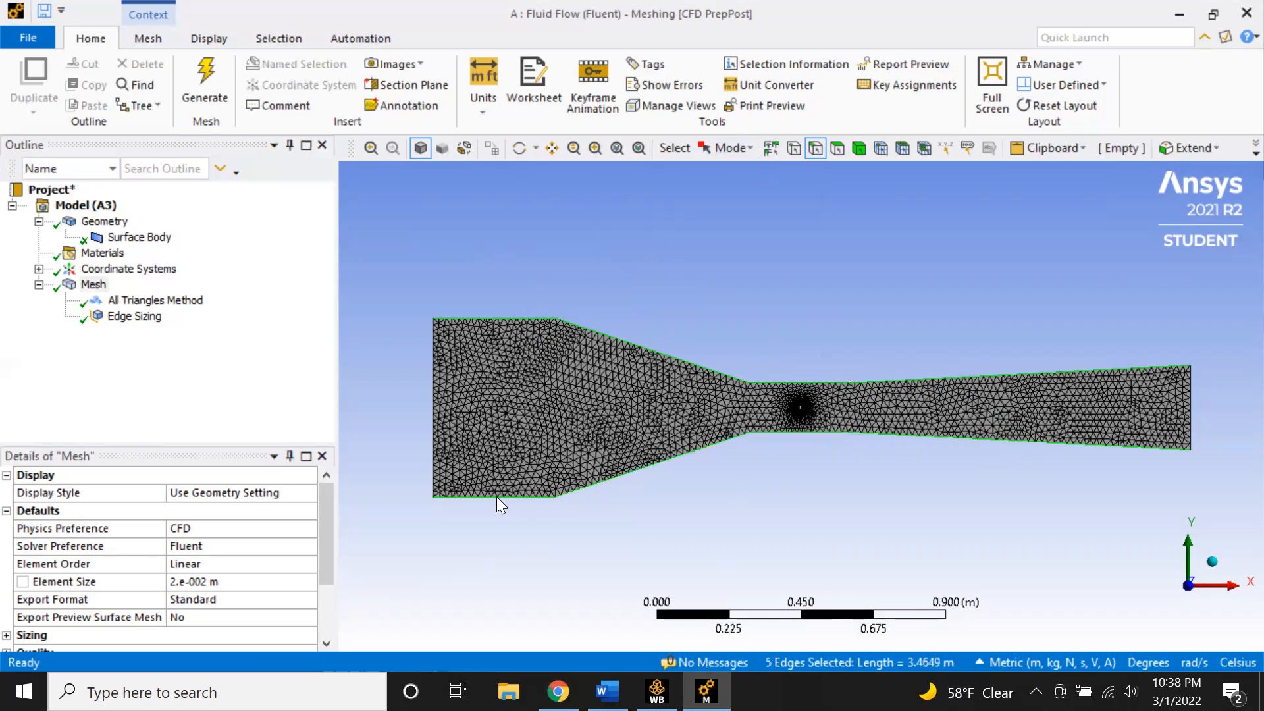
pyautogui.rightClick(493, 493)
pyautogui.click(564, 406)
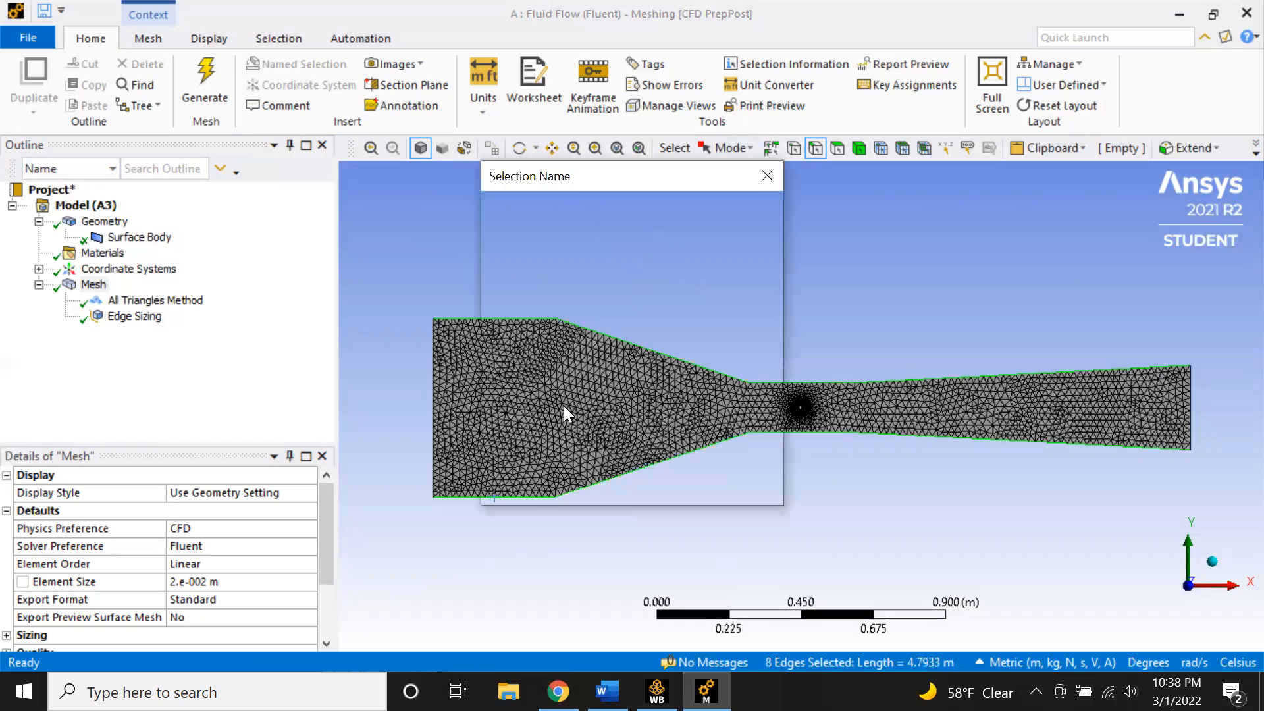
pyautogui.write('windtunnel_wall')
pyautogui.press('Return')
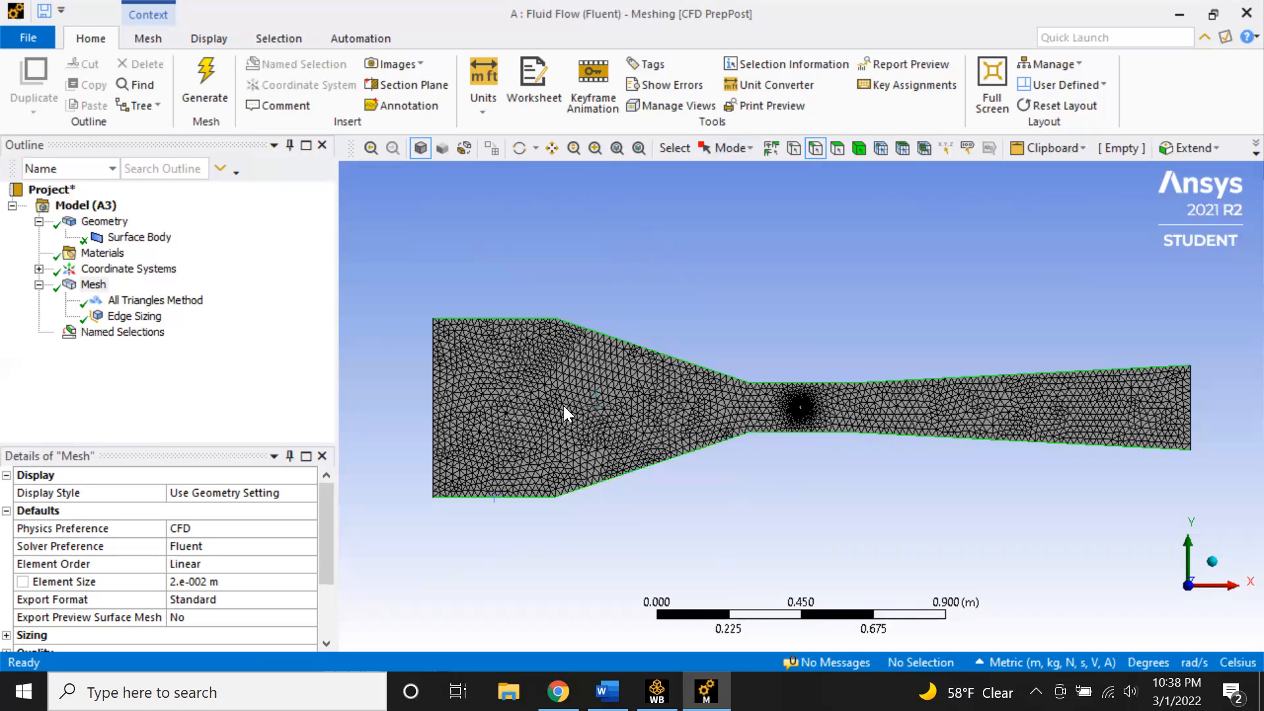
# - Select the nozzle's left end edge and create a named selection called inlet
pyautogui.click(432, 422)
pyautogui.rightClick(435, 411)
pyautogui.click(487, 398)
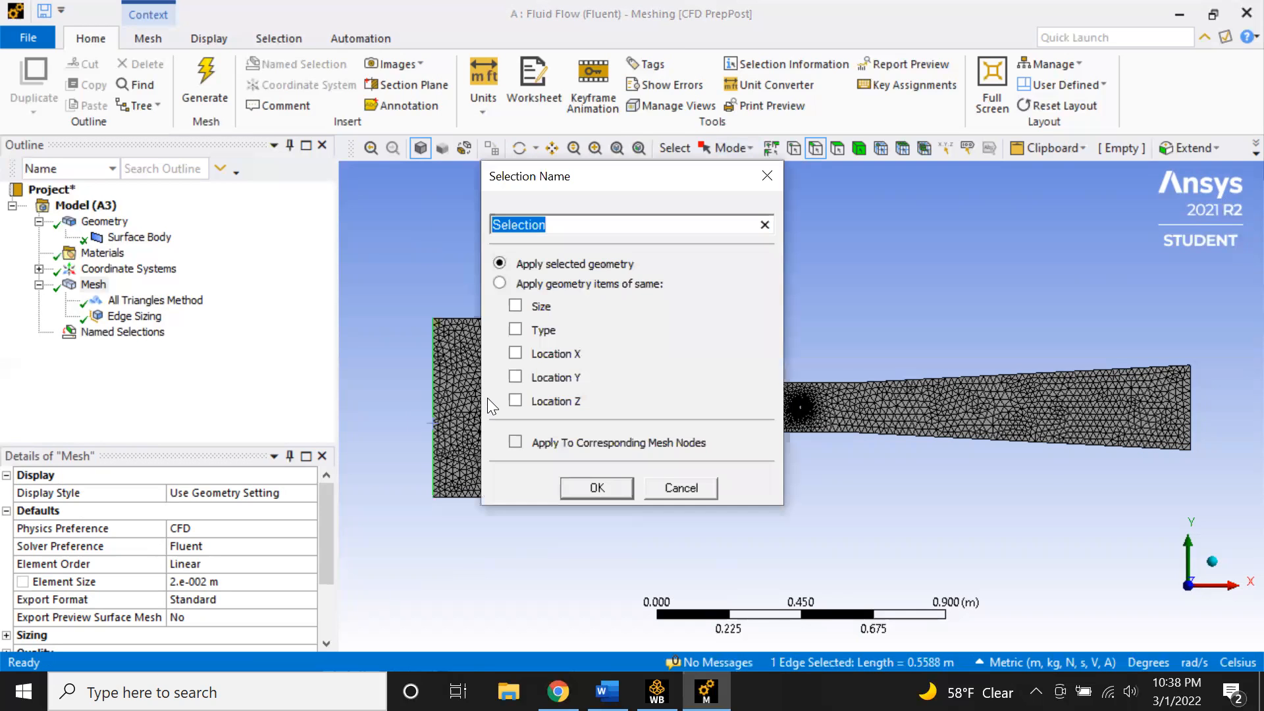
pyautogui.write('inlet')
pyautogui.press('Return')
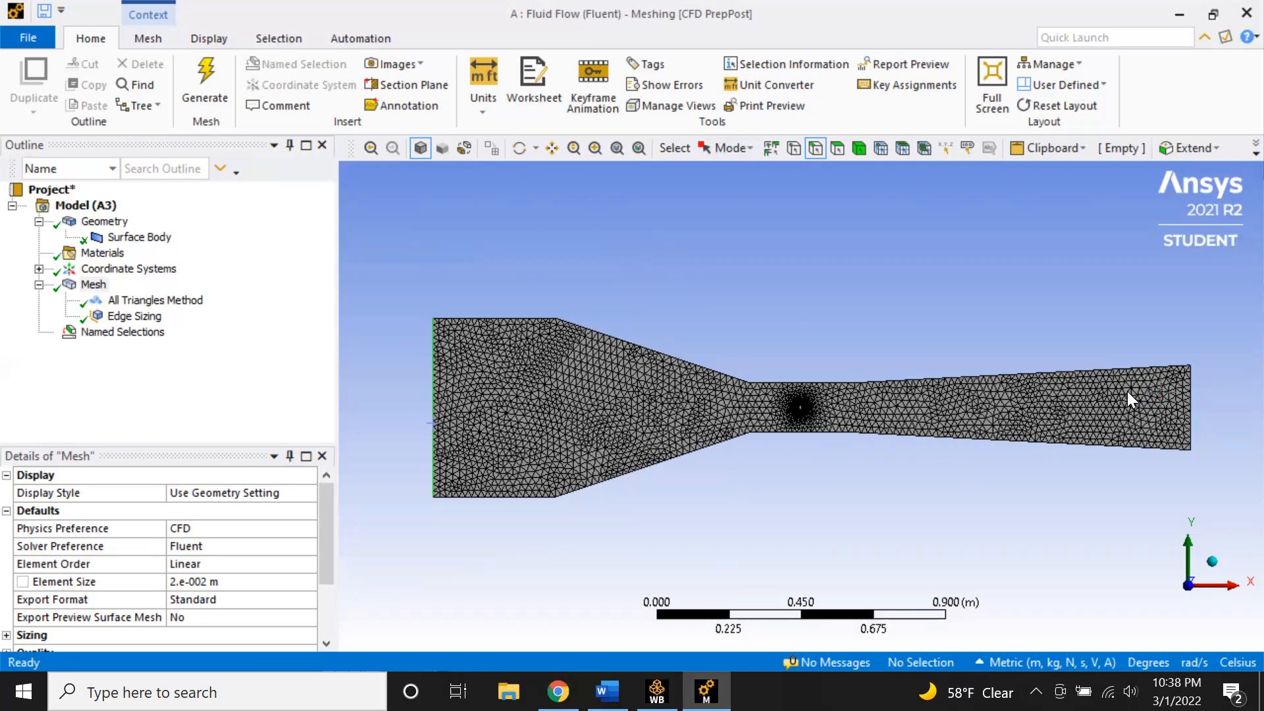
# - Select the nozzle's right end edge, create a named selection called outlet, and expand the named selections
pyautogui.click(1190, 403)
pyautogui.rightClick(1155, 401)
pyautogui.write('noutlet')
pyautogui.press('Return')
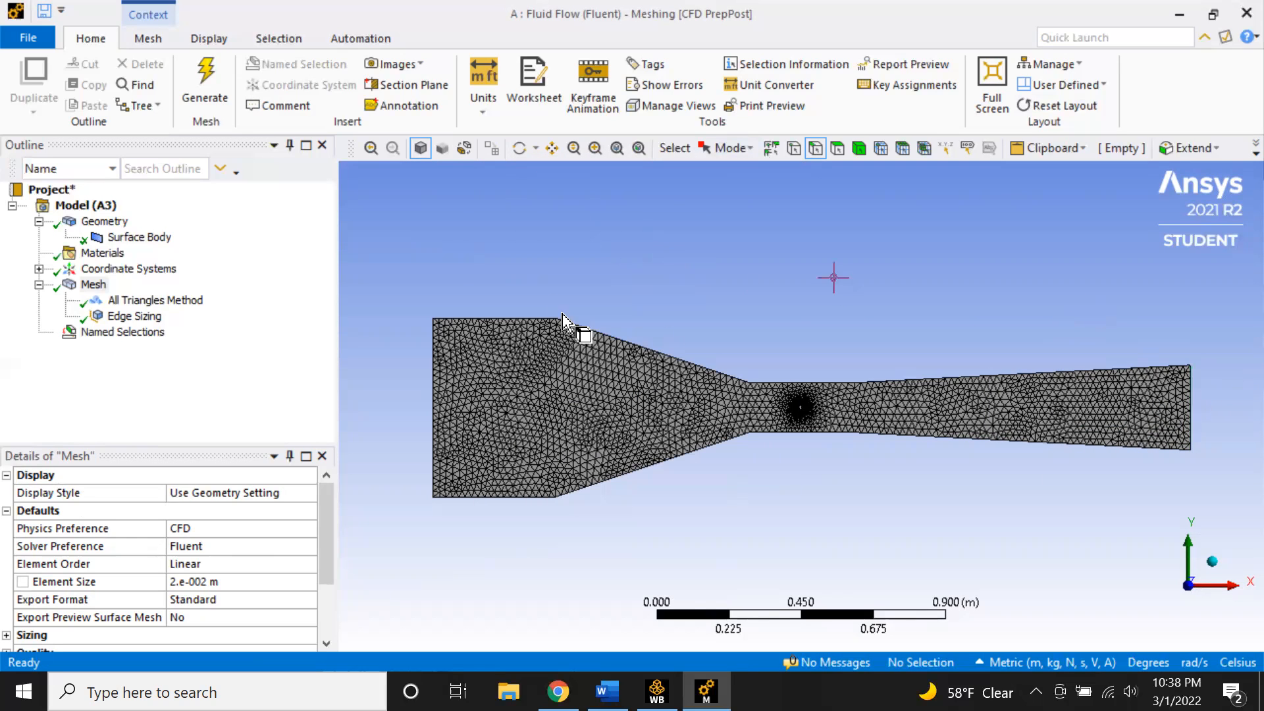
pyautogui.click(39, 332)
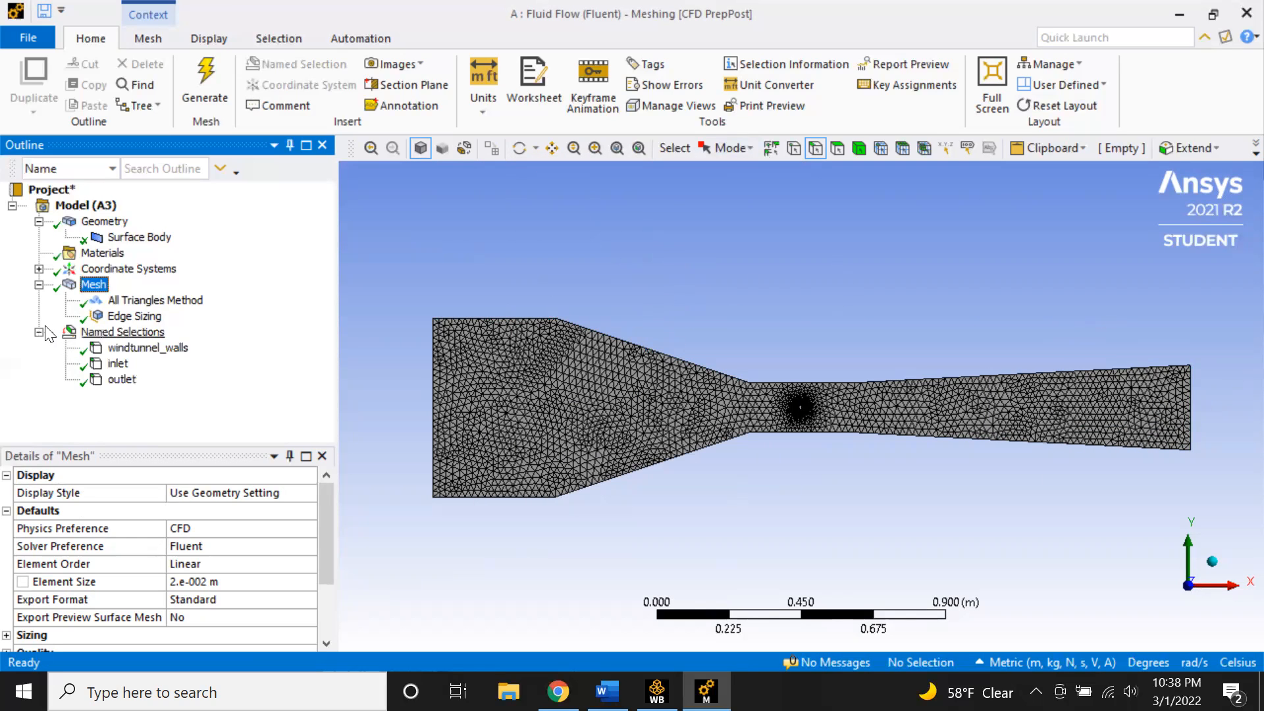
pyautogui.click(38, 332)
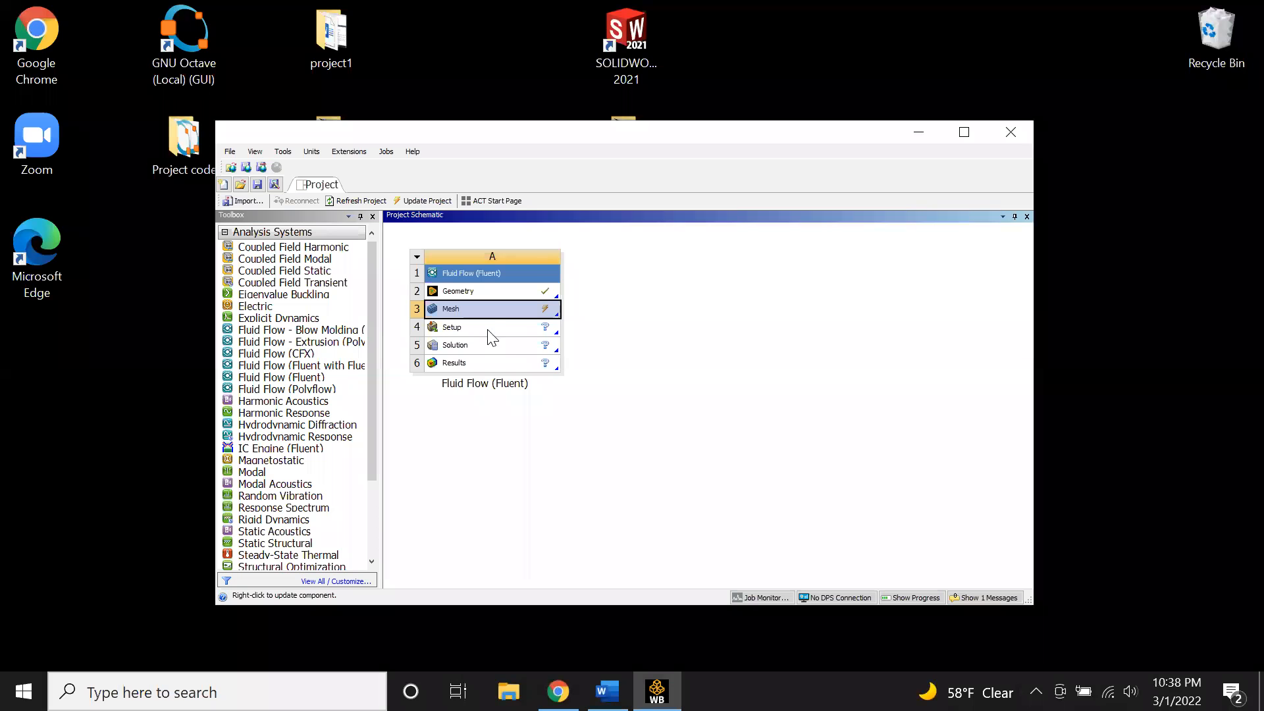
# - Update the Mesh component in the project schematic and open Setup to start the Fluent Launcher
pyautogui.click(488, 326)
pyautogui.rightClick(489, 322)
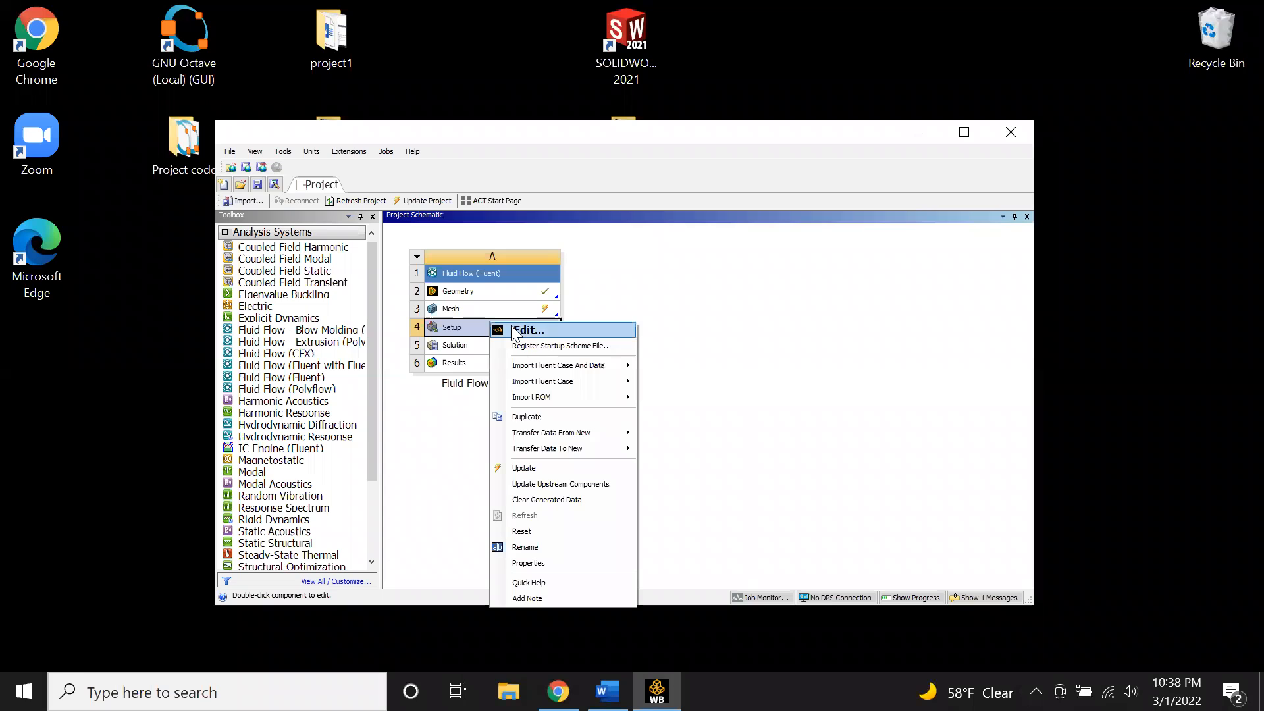
pyautogui.click(475, 307)
pyautogui.rightClick(475, 307)
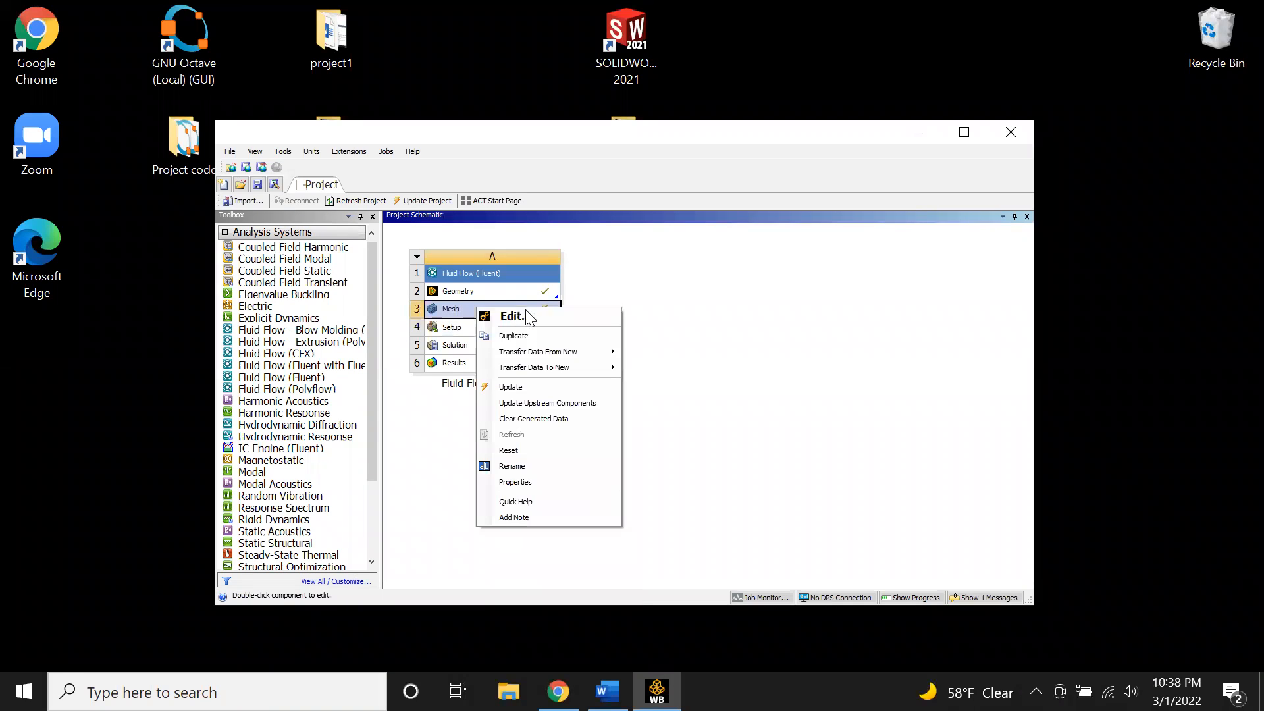
pyautogui.click(512, 387)
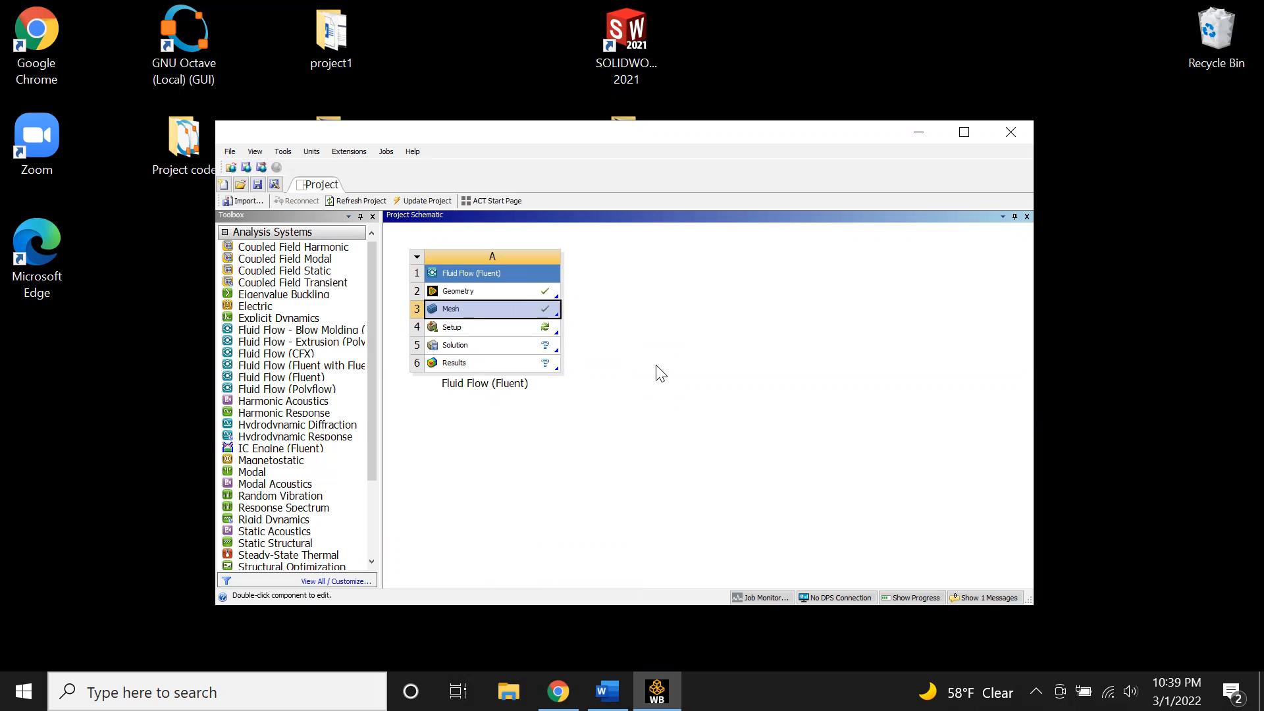
pyautogui.doubleClick(513, 336)
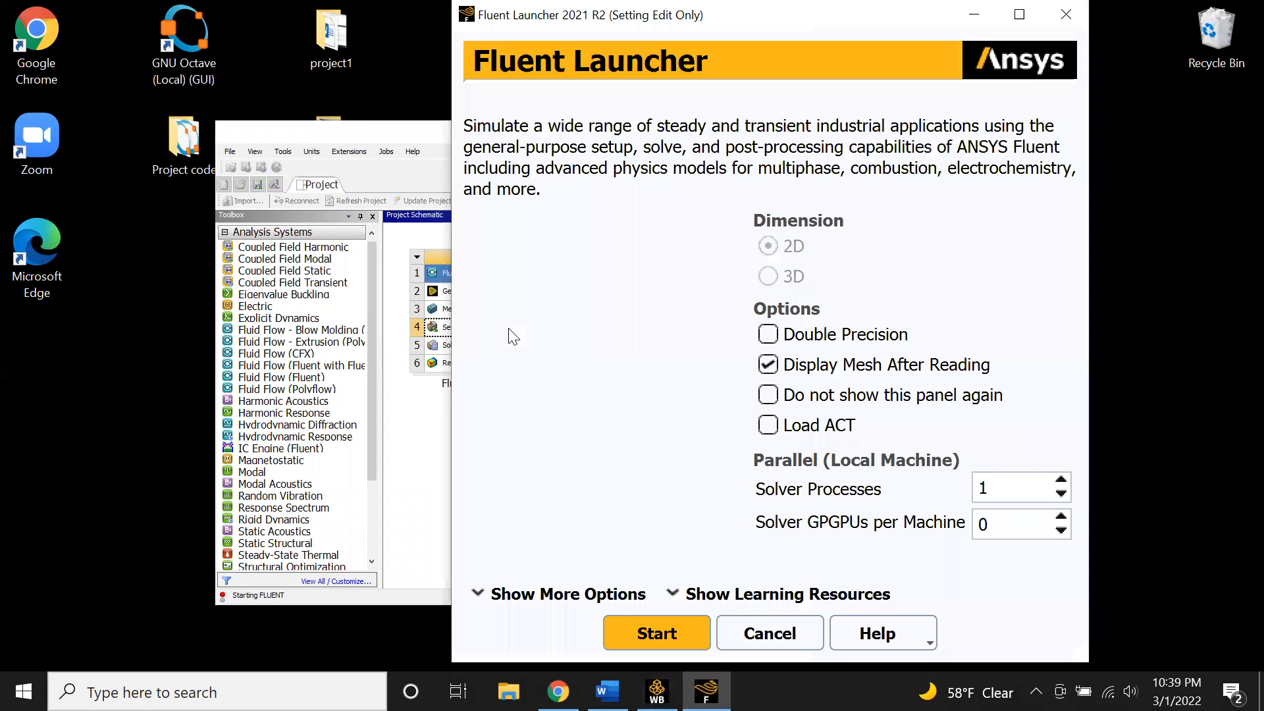
# - Launch Fluent with double precision enabled and permanently dismiss the key behavioral changes notice
pyautogui.click(815, 335)
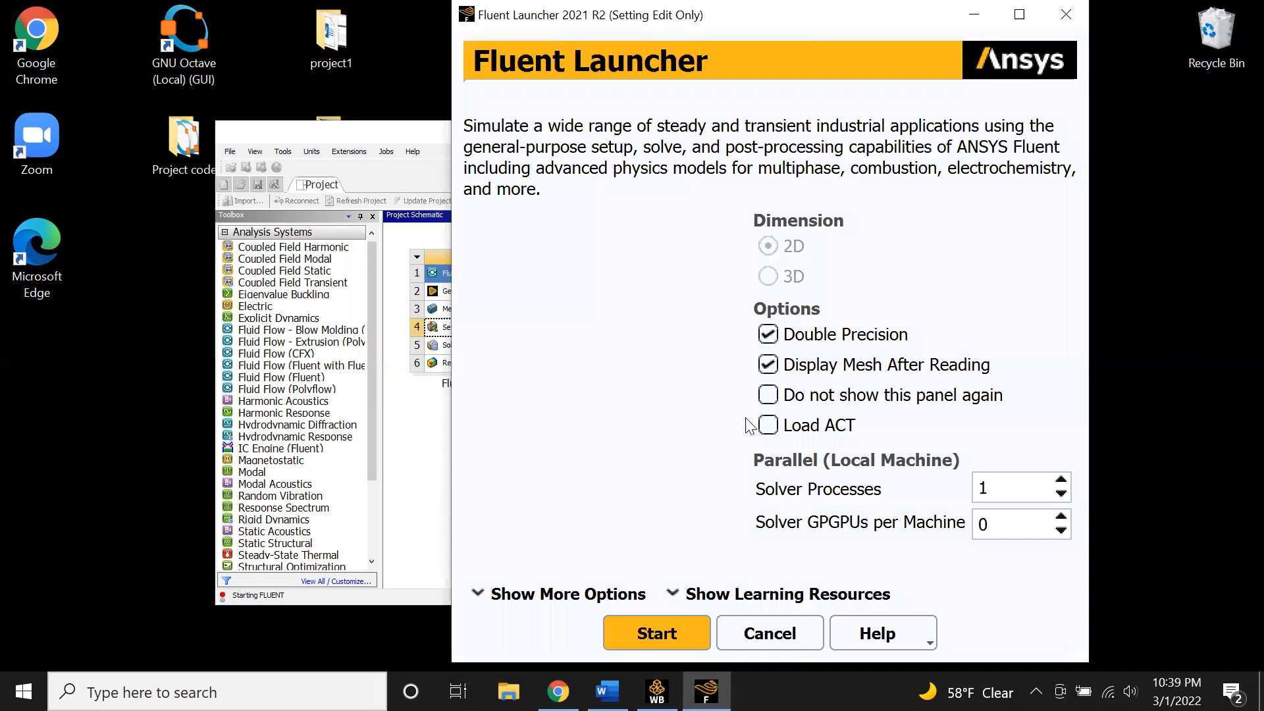
pyautogui.click(656, 634)
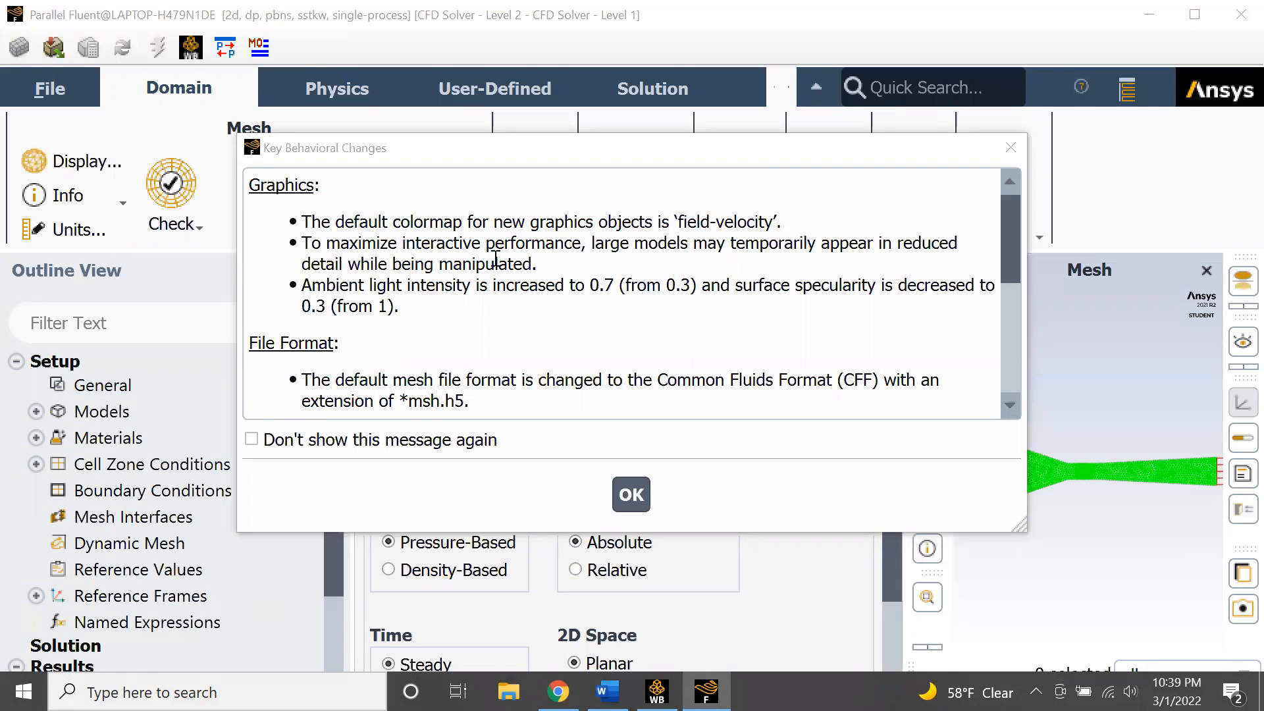
pyautogui.click(252, 439)
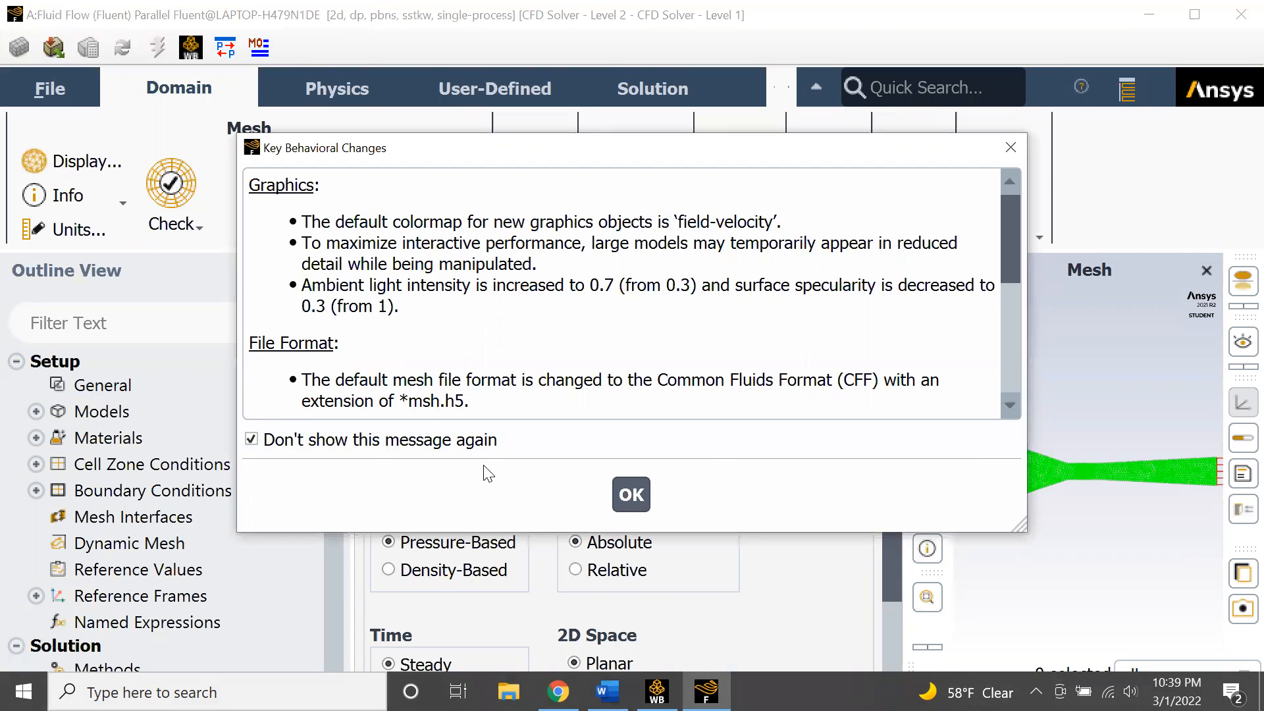
pyautogui.click(631, 495)
pyautogui.click(894, 269)
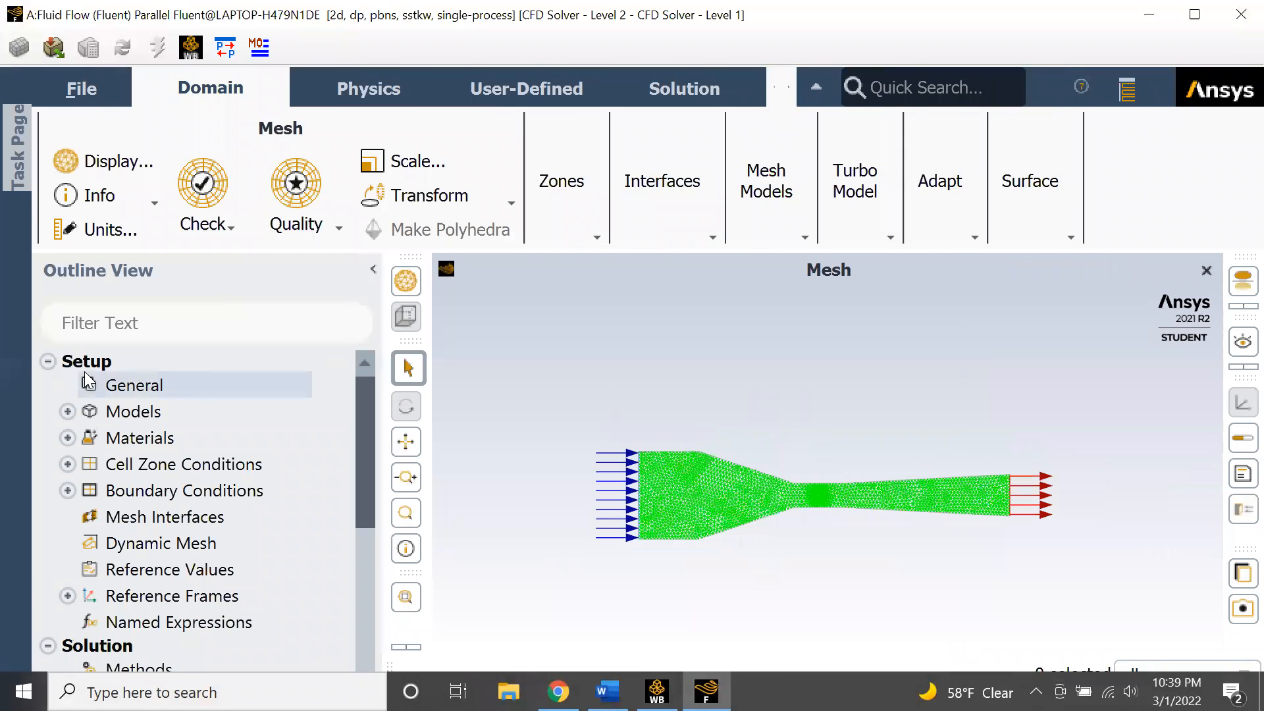
# - Set the viscous model to Spalart-Allmaras (1 eqn)
pyautogui.click(68, 411)
pyautogui.doubleClick(185, 491)
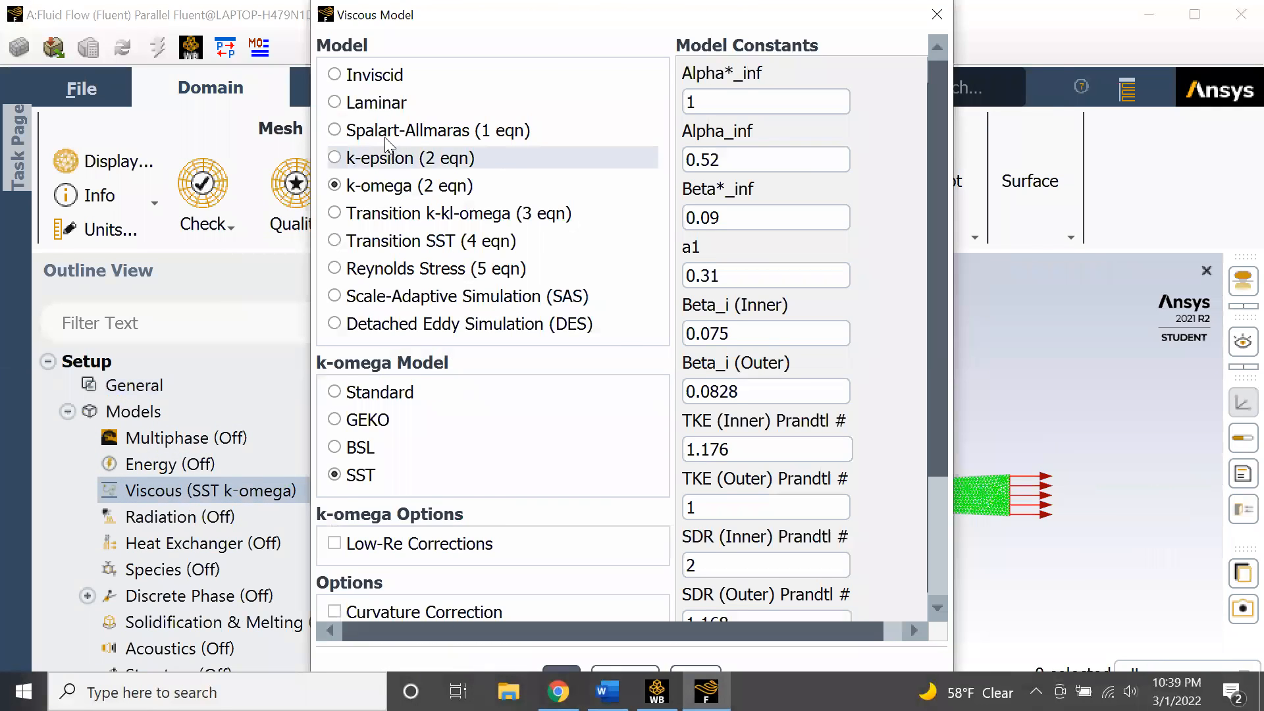
pyautogui.click(389, 132)
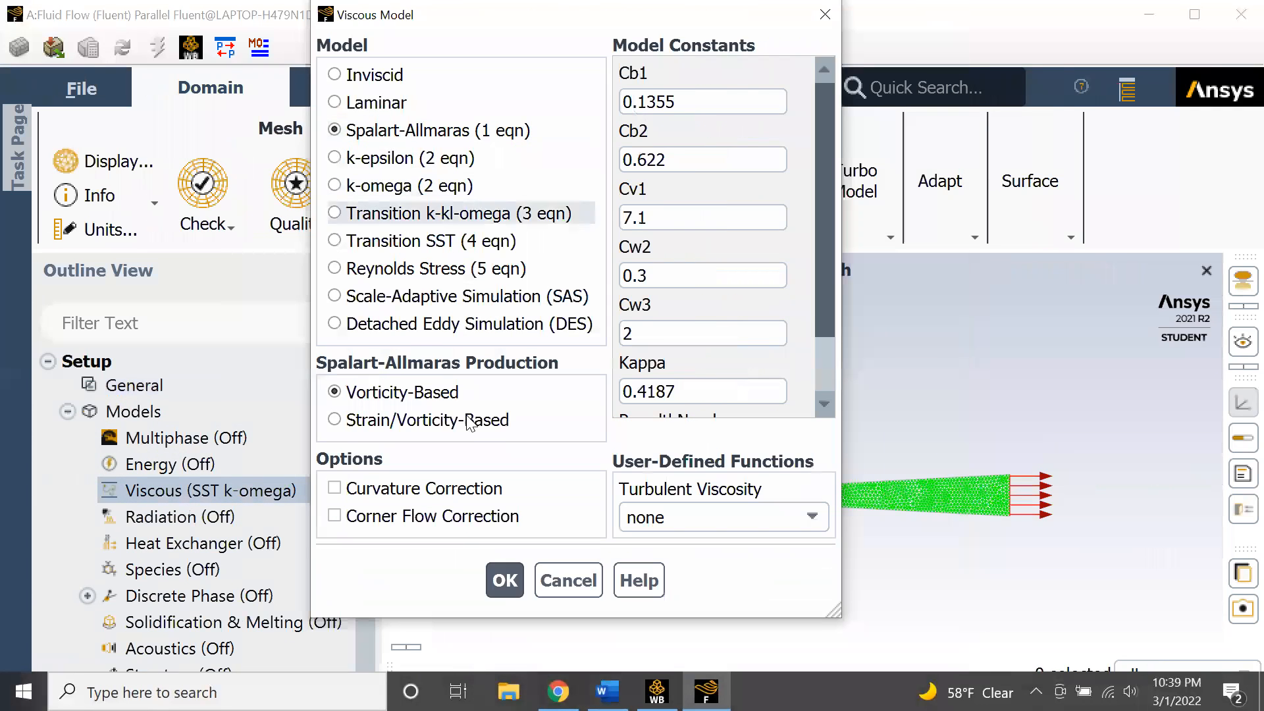
pyautogui.click(502, 579)
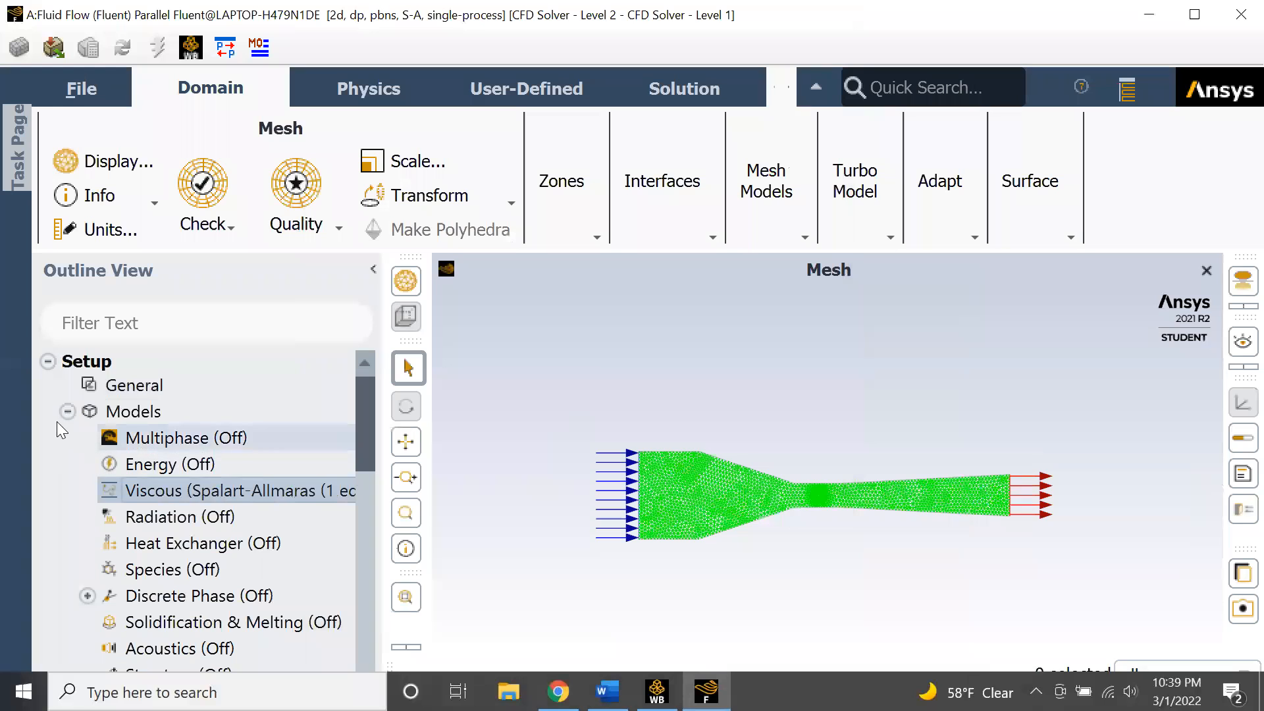
# - Inspect the air material's density and viscosity properties
pyautogui.scroll(-2, 92, 487)
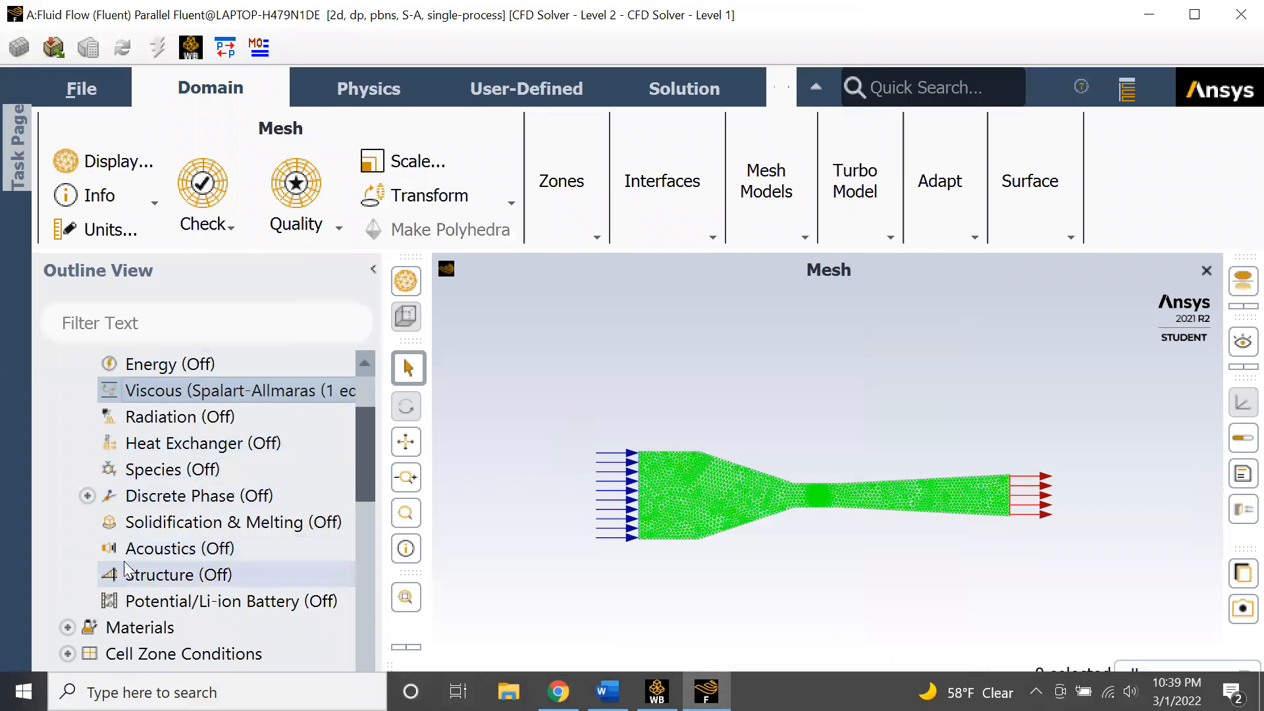
pyautogui.scroll(1, 66, 461)
pyautogui.click(68, 364)
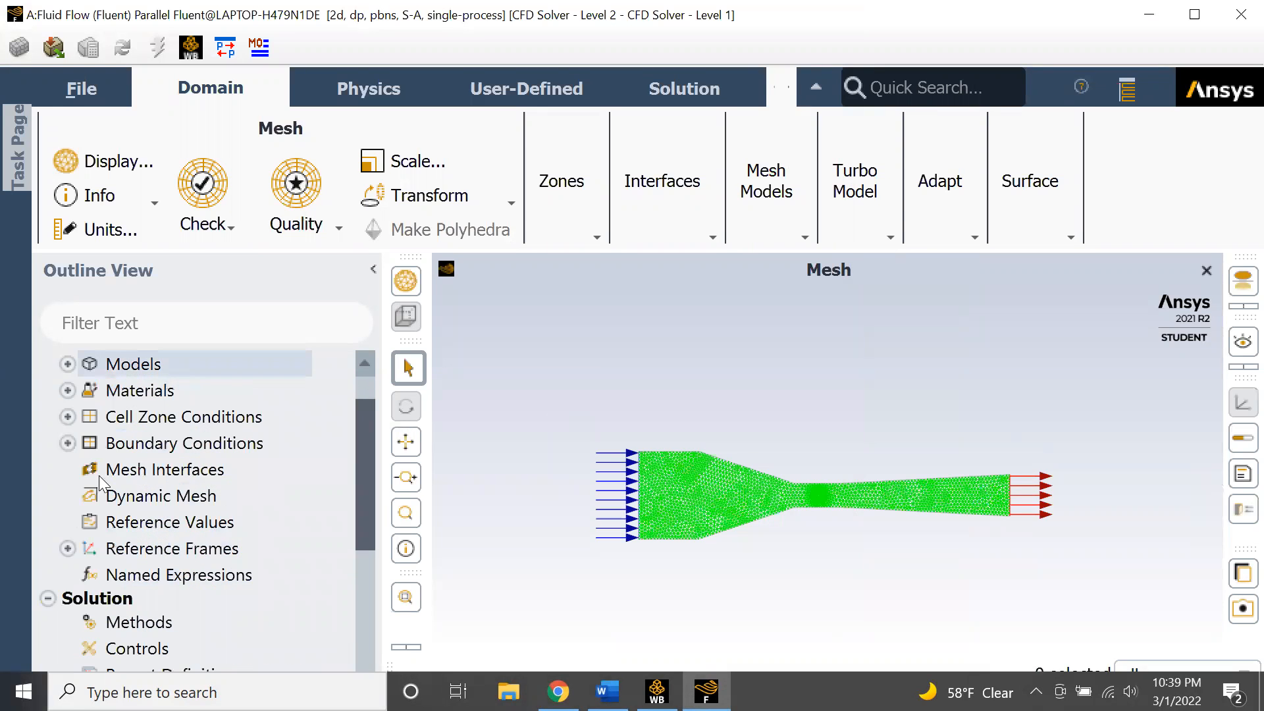
pyautogui.click(68, 390)
pyautogui.click(87, 417)
pyautogui.click(151, 445)
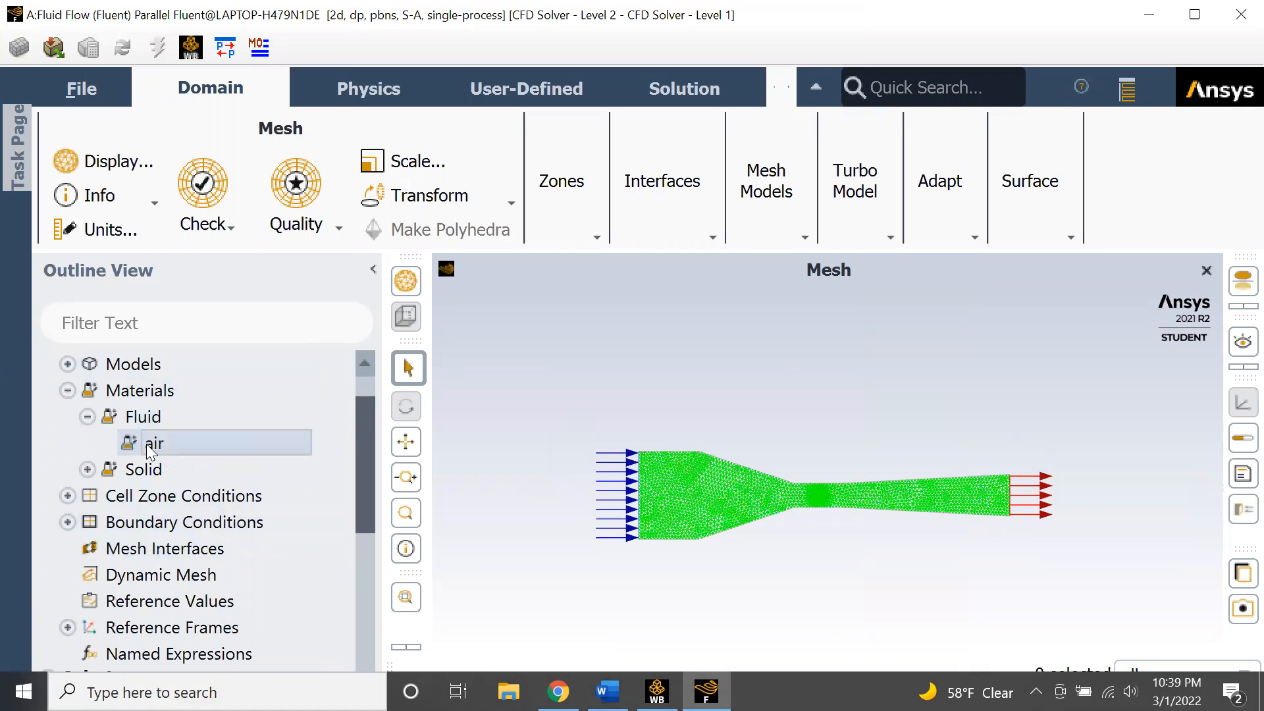
pyautogui.doubleClick(152, 445)
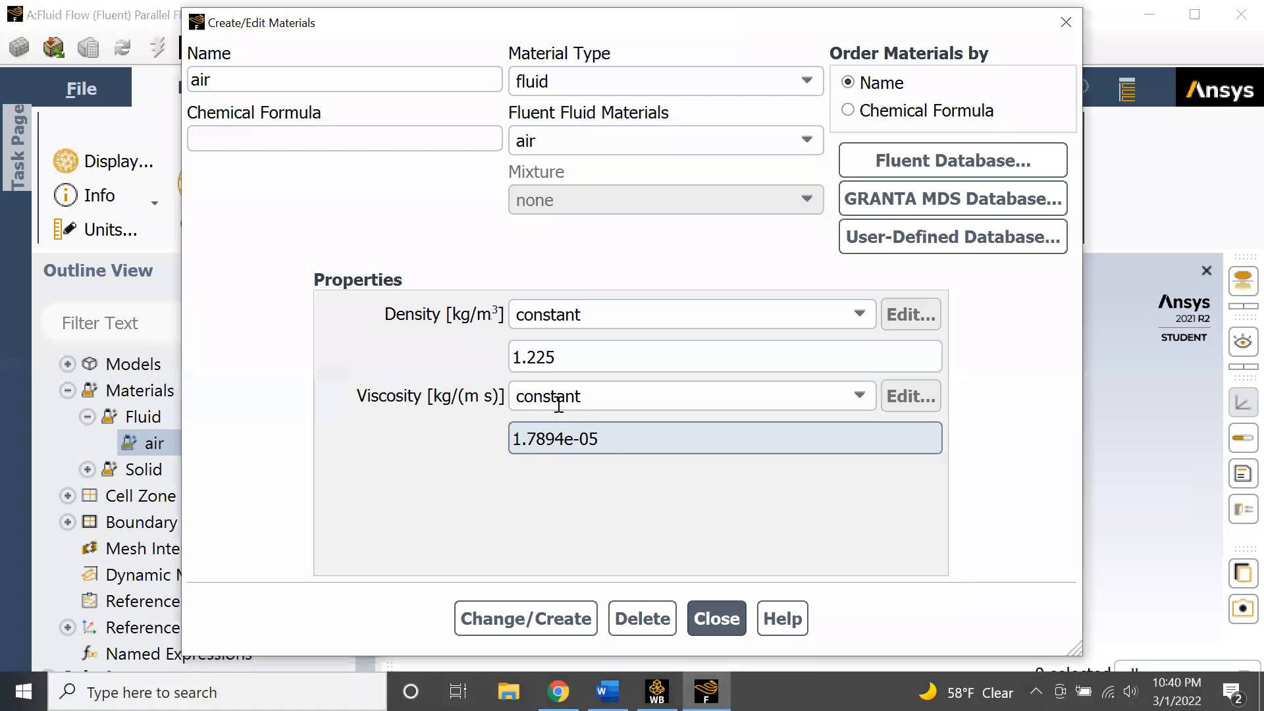
pyautogui.click(706, 614)
pyautogui.click(88, 416)
pyautogui.click(68, 391)
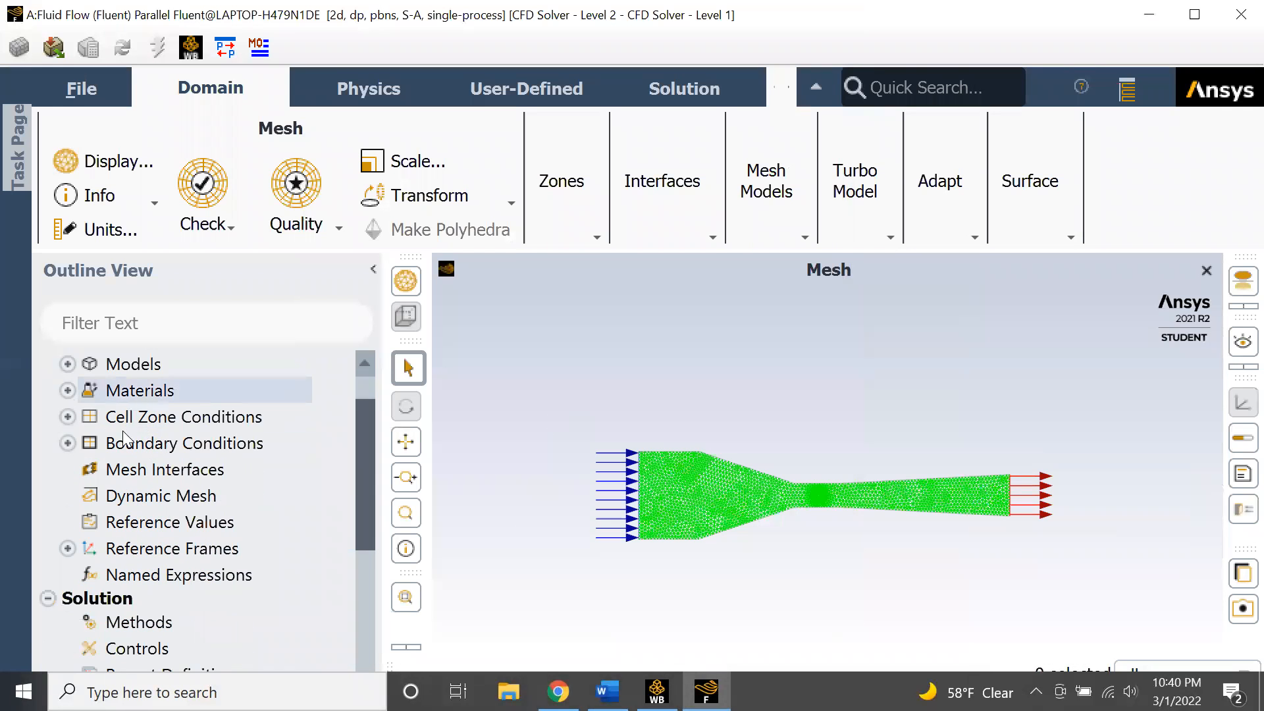
pyautogui.click(68, 390)
pyautogui.click(67, 391)
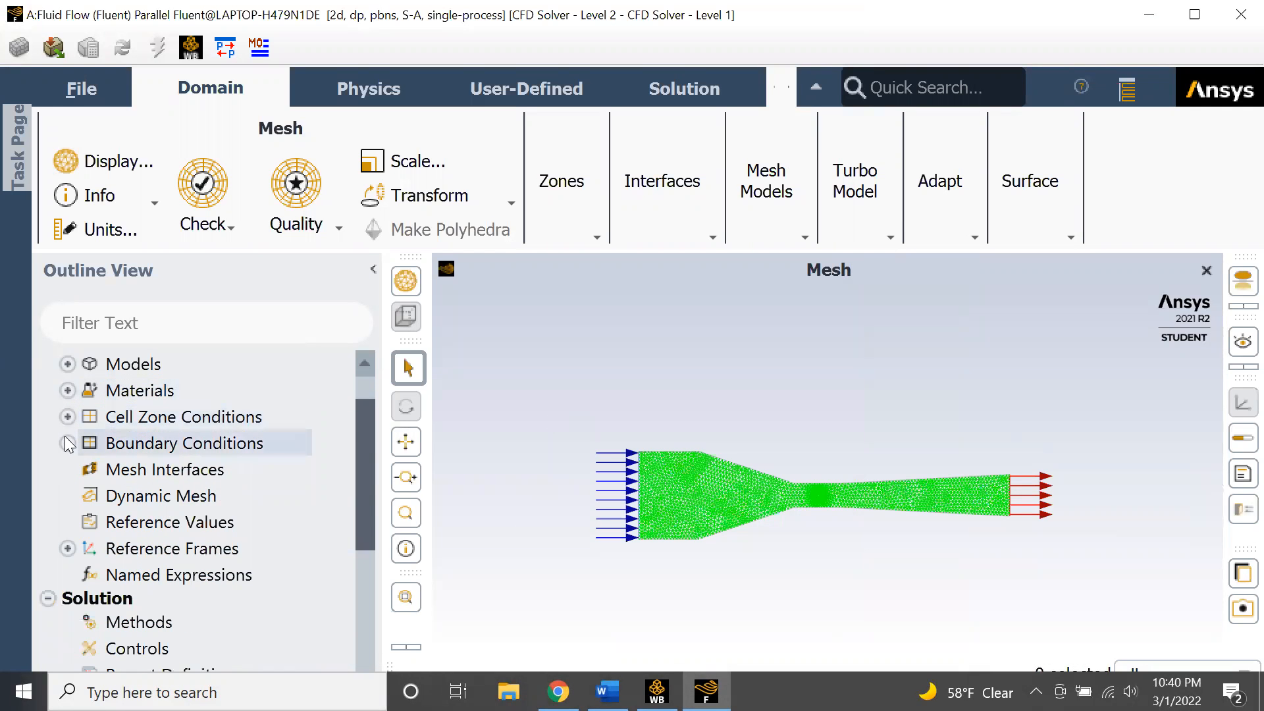
# - Set the inlet boundary's velocity magnitude to 2.3 m/s and apply it
pyautogui.click(68, 443)
pyautogui.click(104, 469)
pyautogui.click(87, 470)
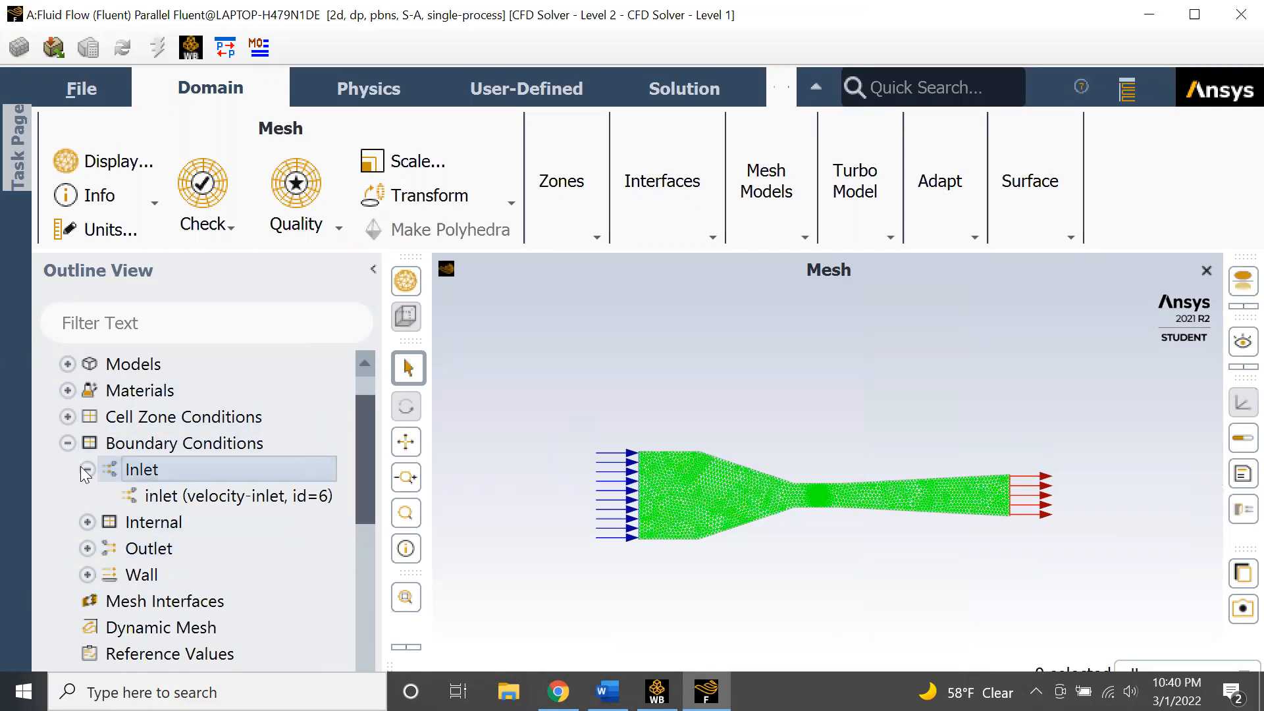
pyautogui.doubleClick(149, 495)
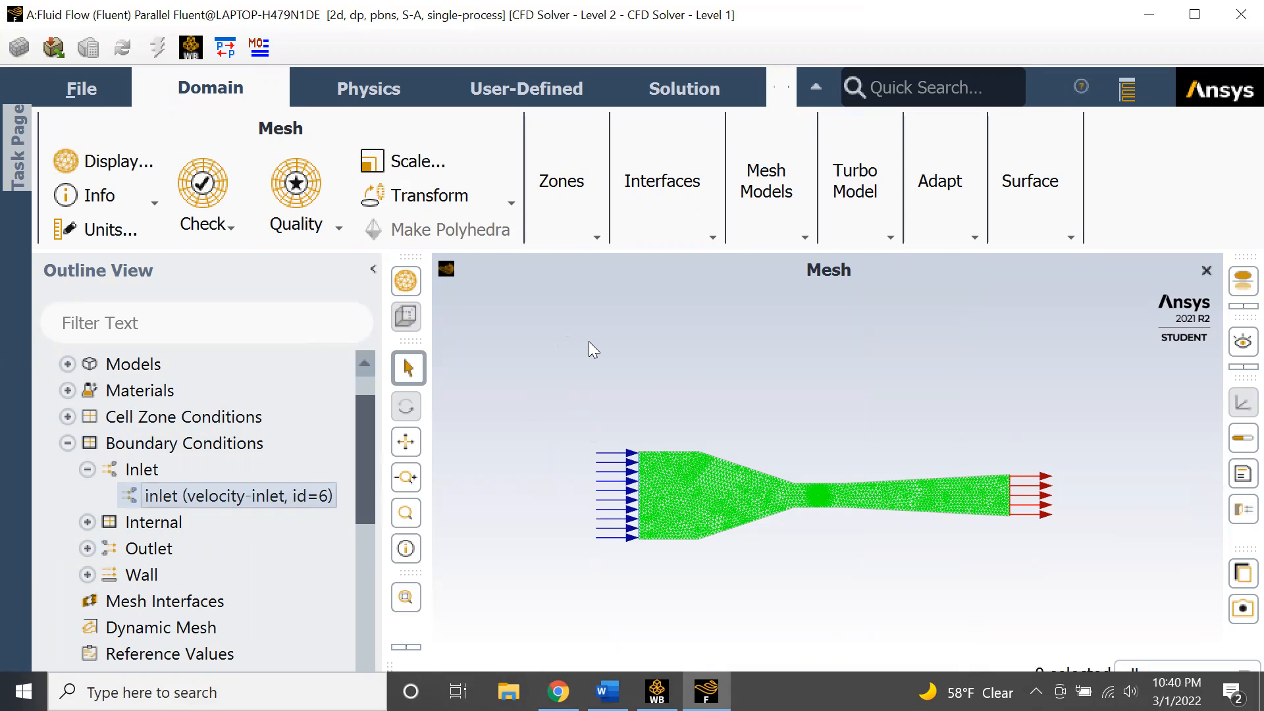
pyautogui.doubleClick(688, 324)
pyautogui.write('2.3')
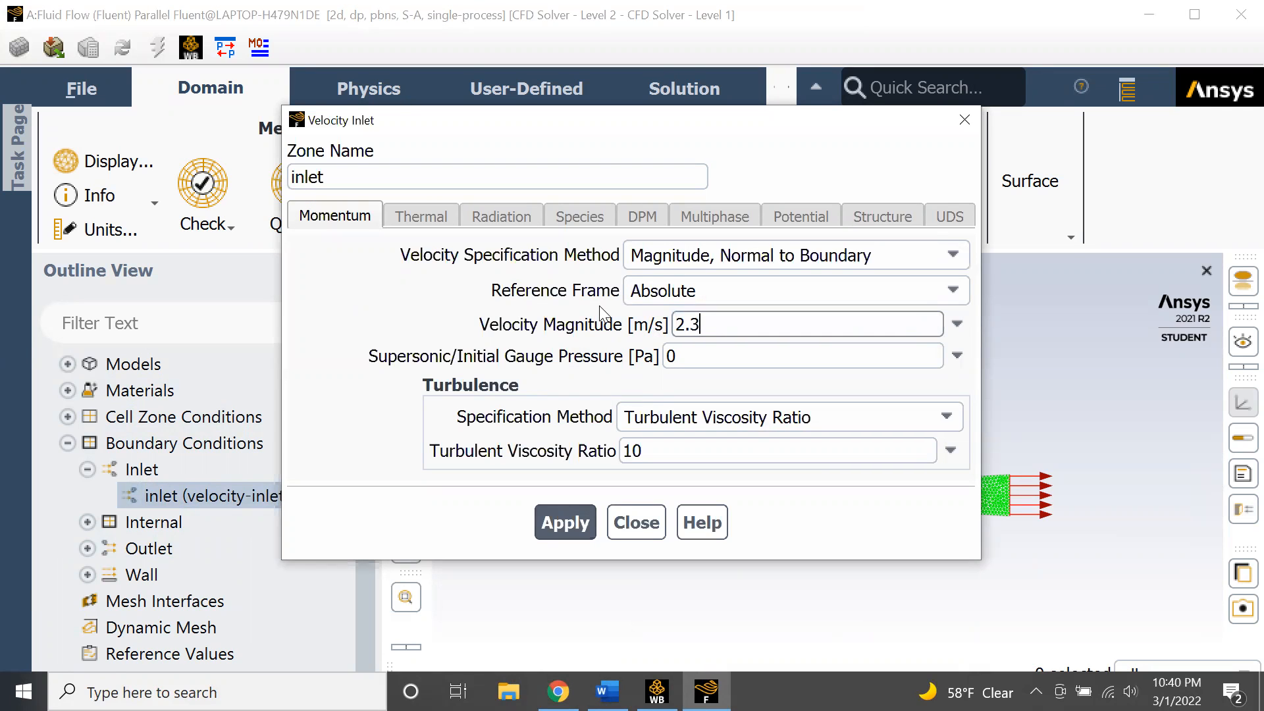
pyautogui.click(582, 519)
pyautogui.click(622, 522)
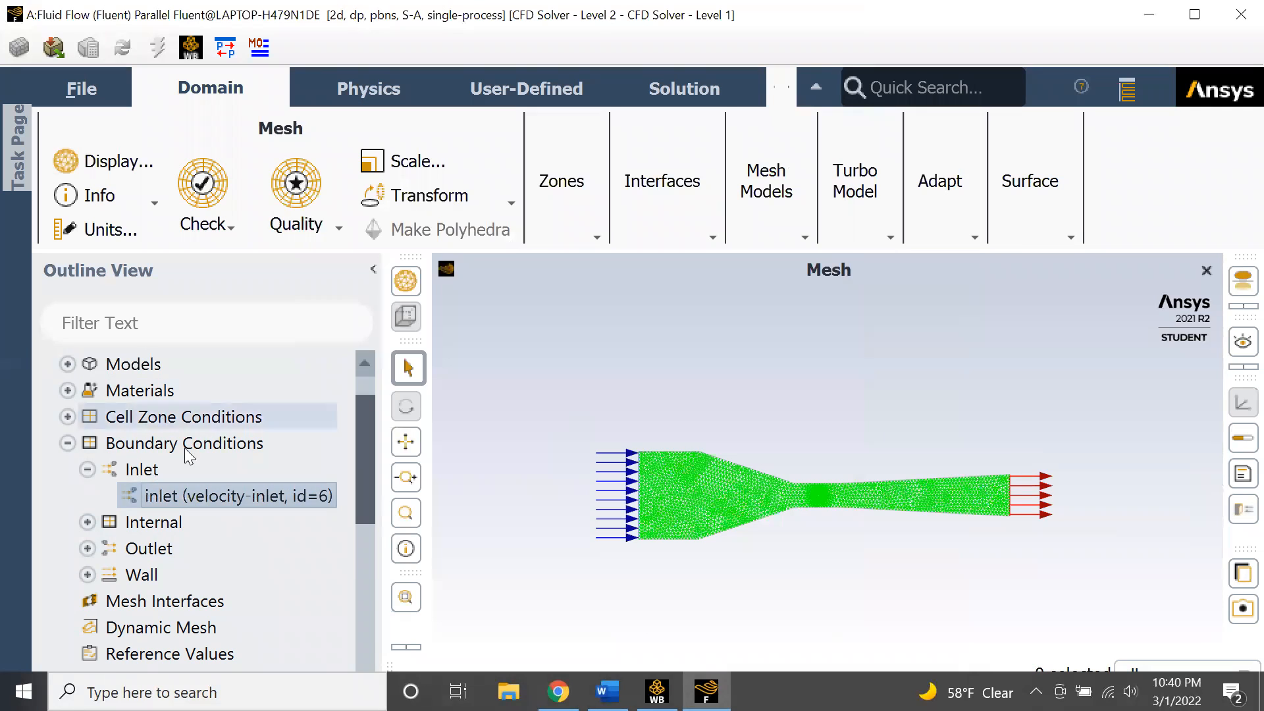
# - Set the reference values to be computed from the inlet
pyautogui.click(87, 469)
pyautogui.click(87, 469)
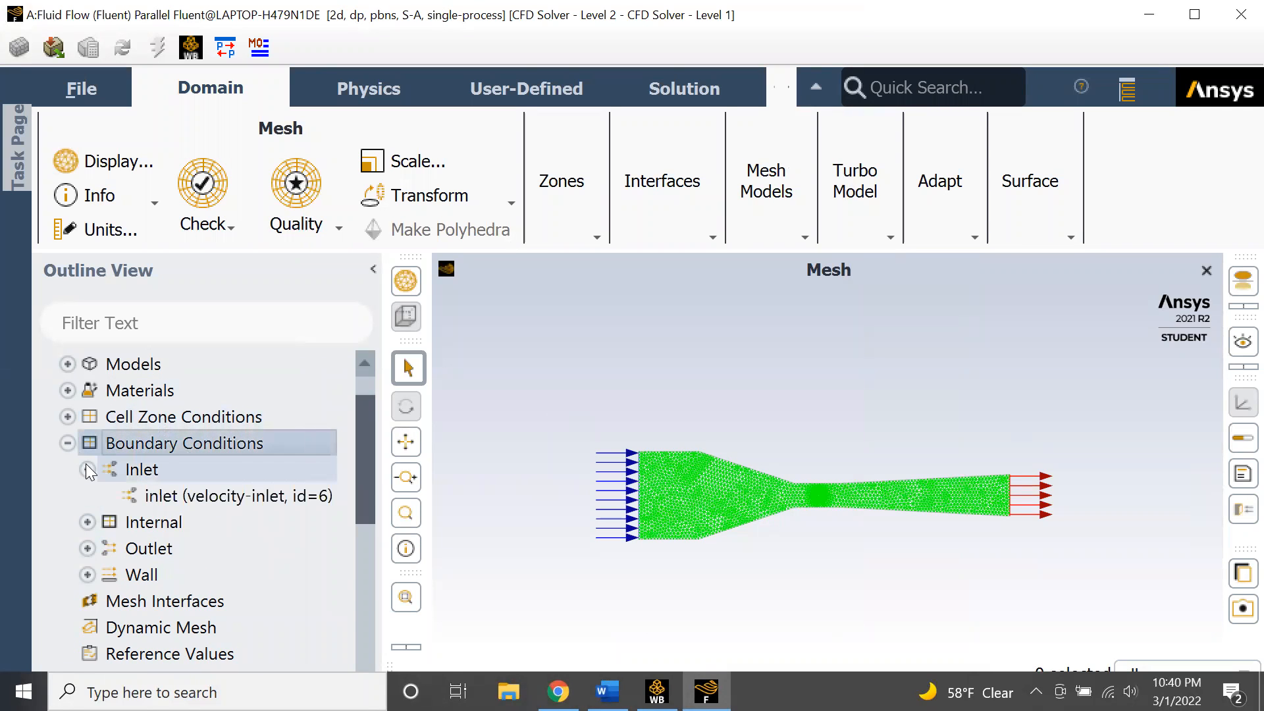
pyautogui.click(87, 469)
pyautogui.click(67, 443)
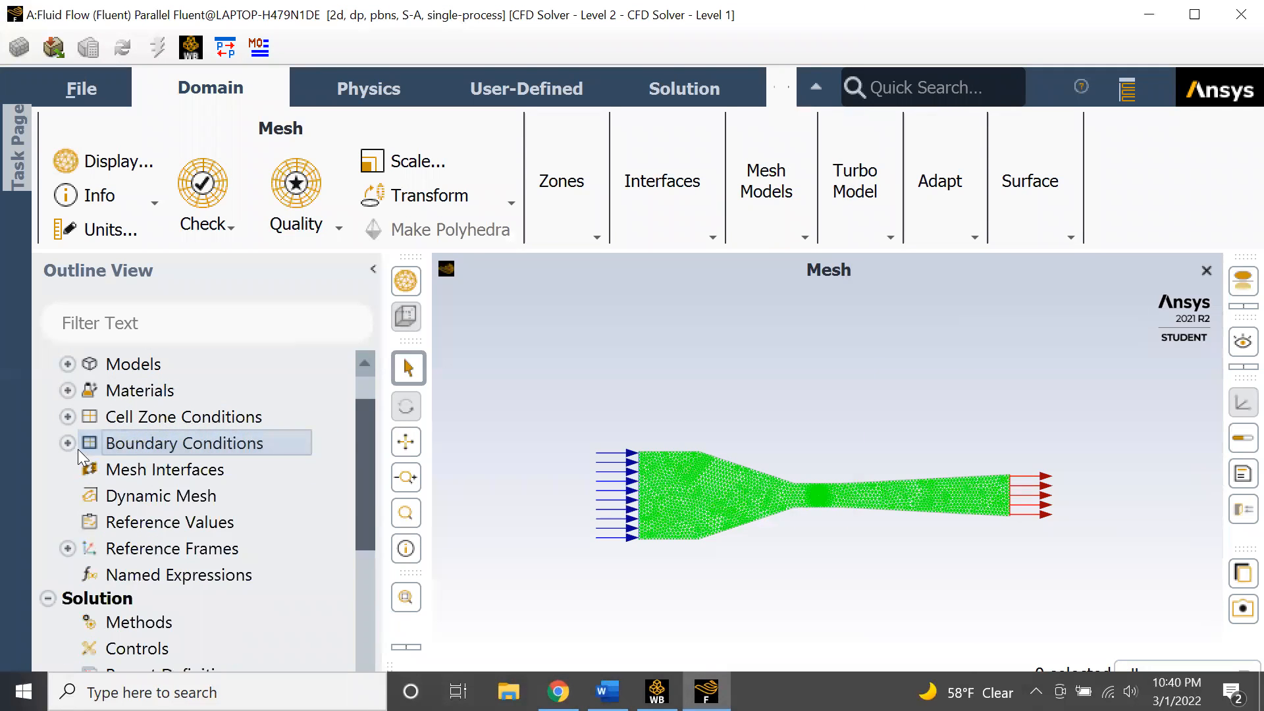
pyautogui.scroll(-1, 132, 496)
pyautogui.doubleClick(158, 470)
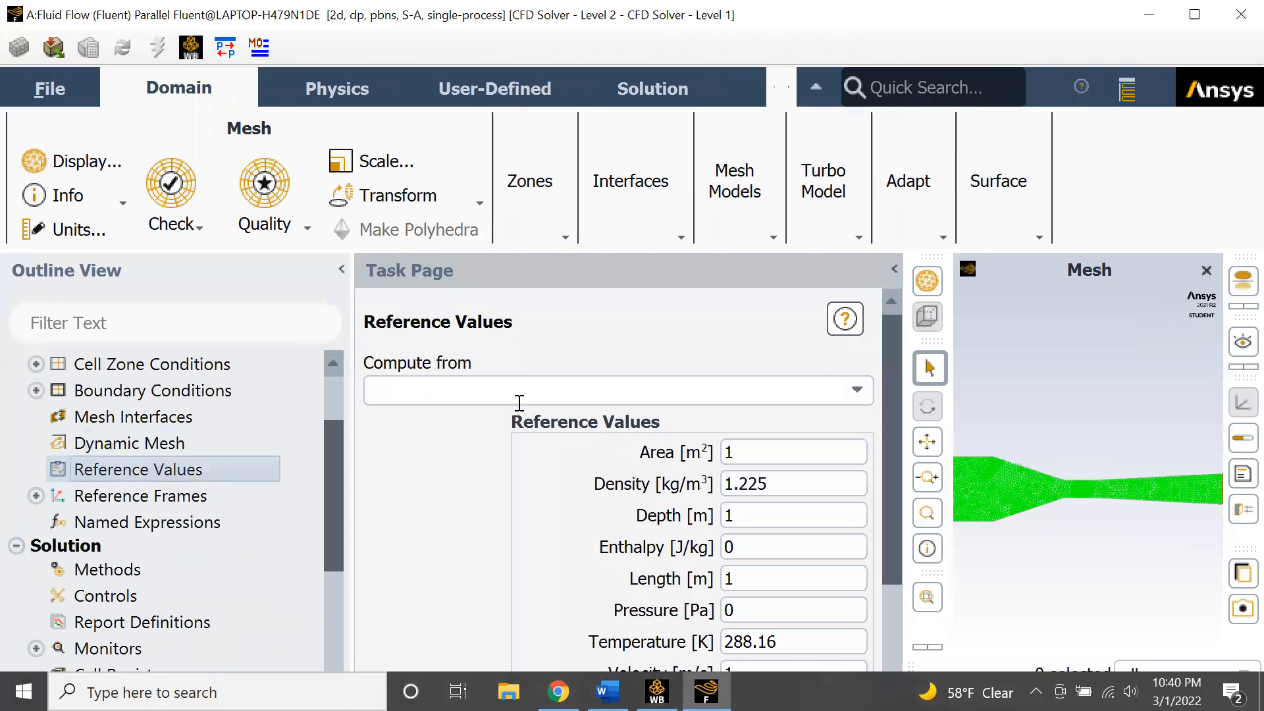
pyautogui.click(832, 395)
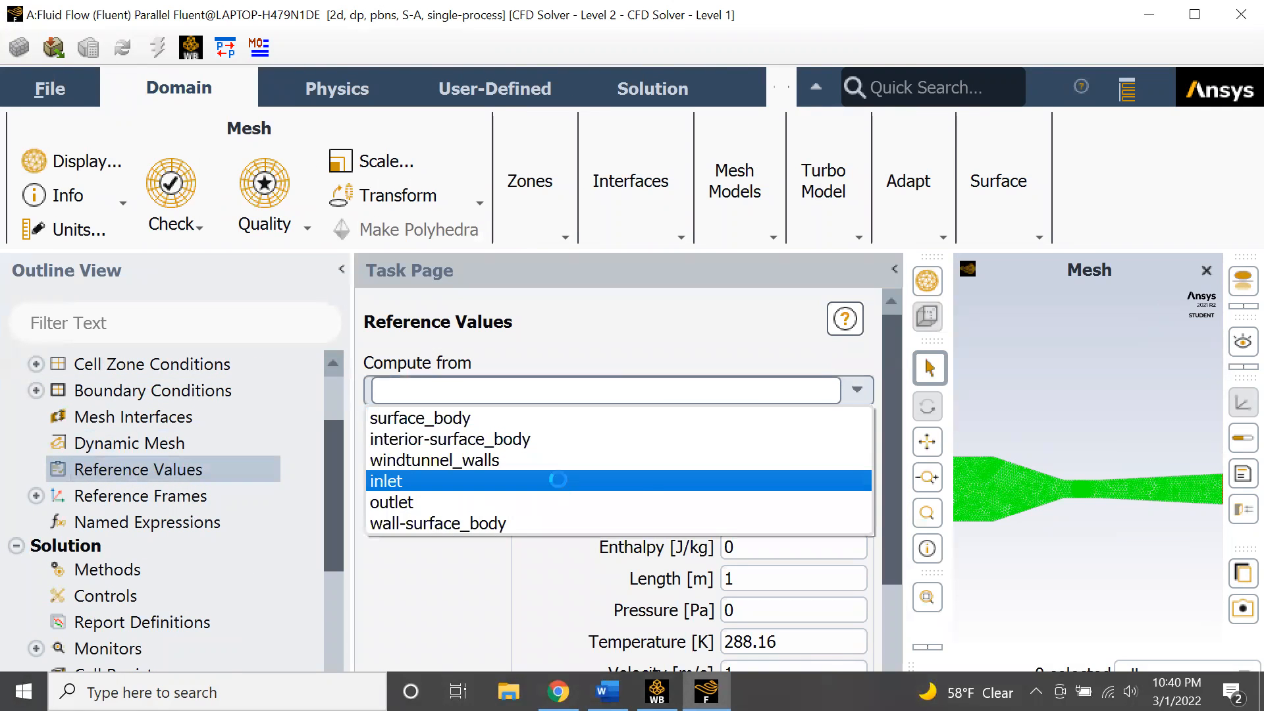
pyautogui.click(425, 480)
pyautogui.scroll(-2, 426, 490)
pyautogui.click(528, 652)
pyautogui.click(460, 640)
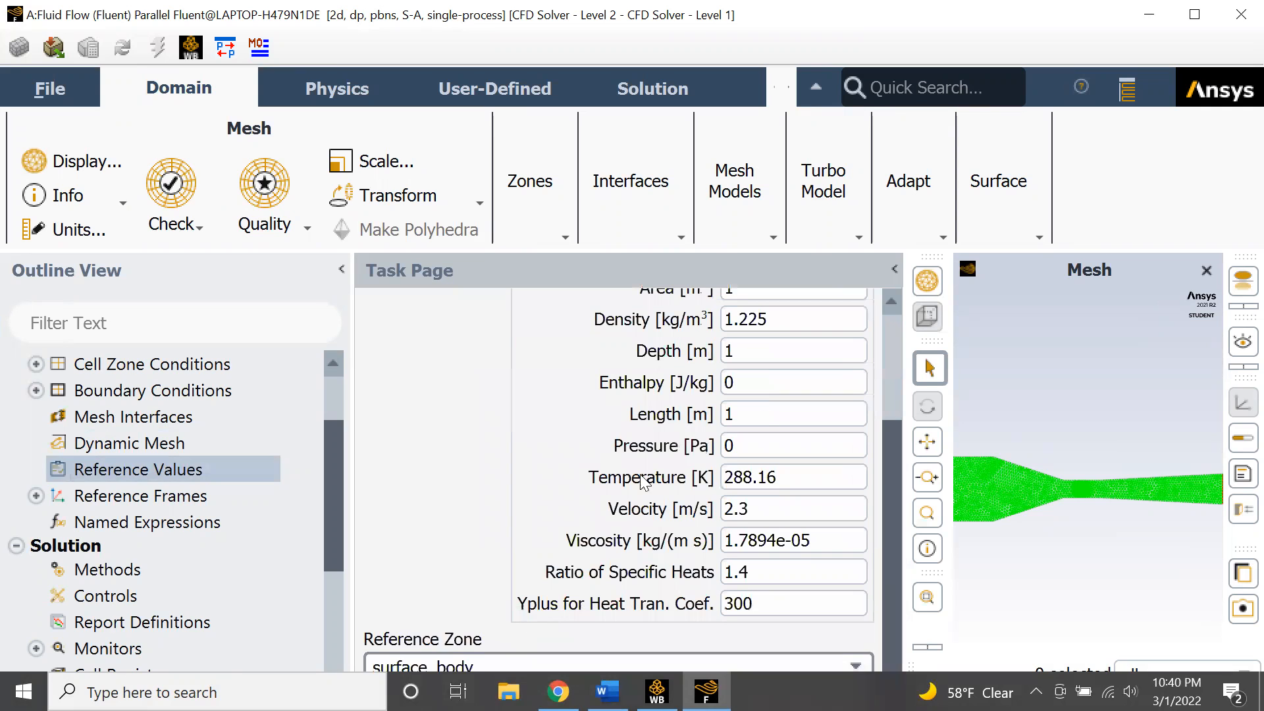
pyautogui.click(893, 270)
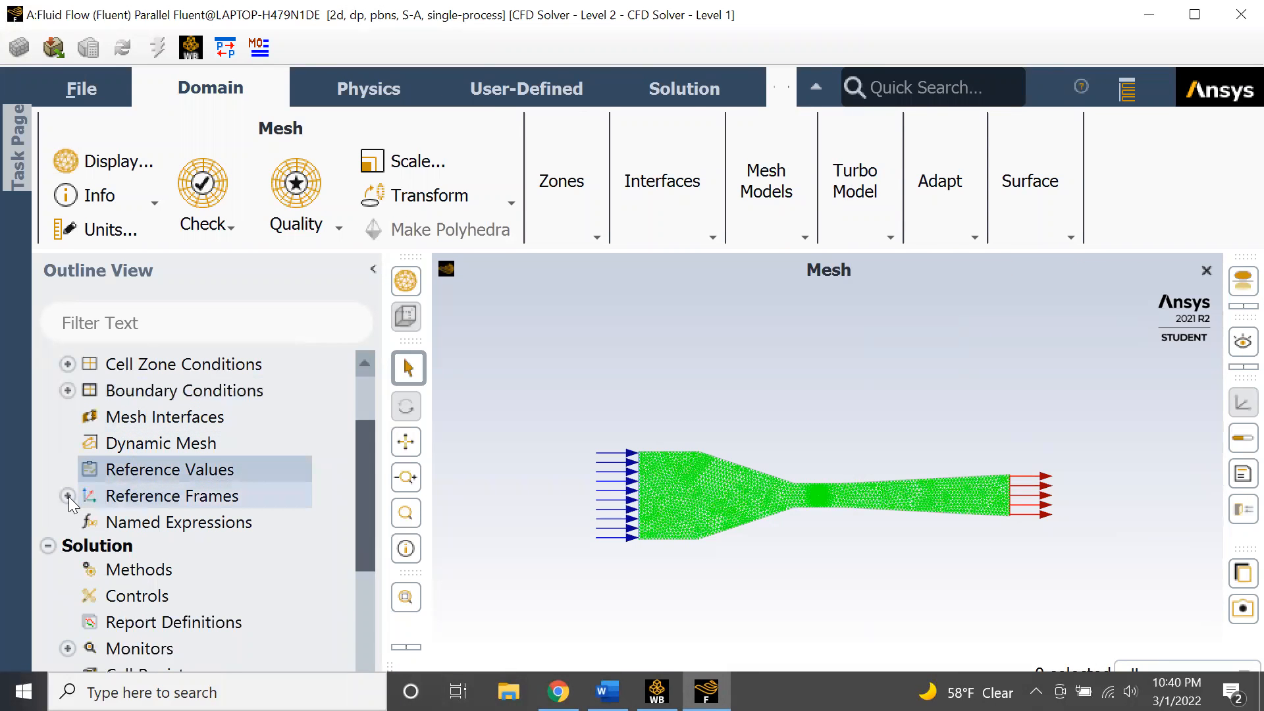
# - Create a drag coefficient report definition named drag-coeff on the wall-surface_body zone
pyautogui.scroll(-2, 70, 504)
pyautogui.click(128, 518)
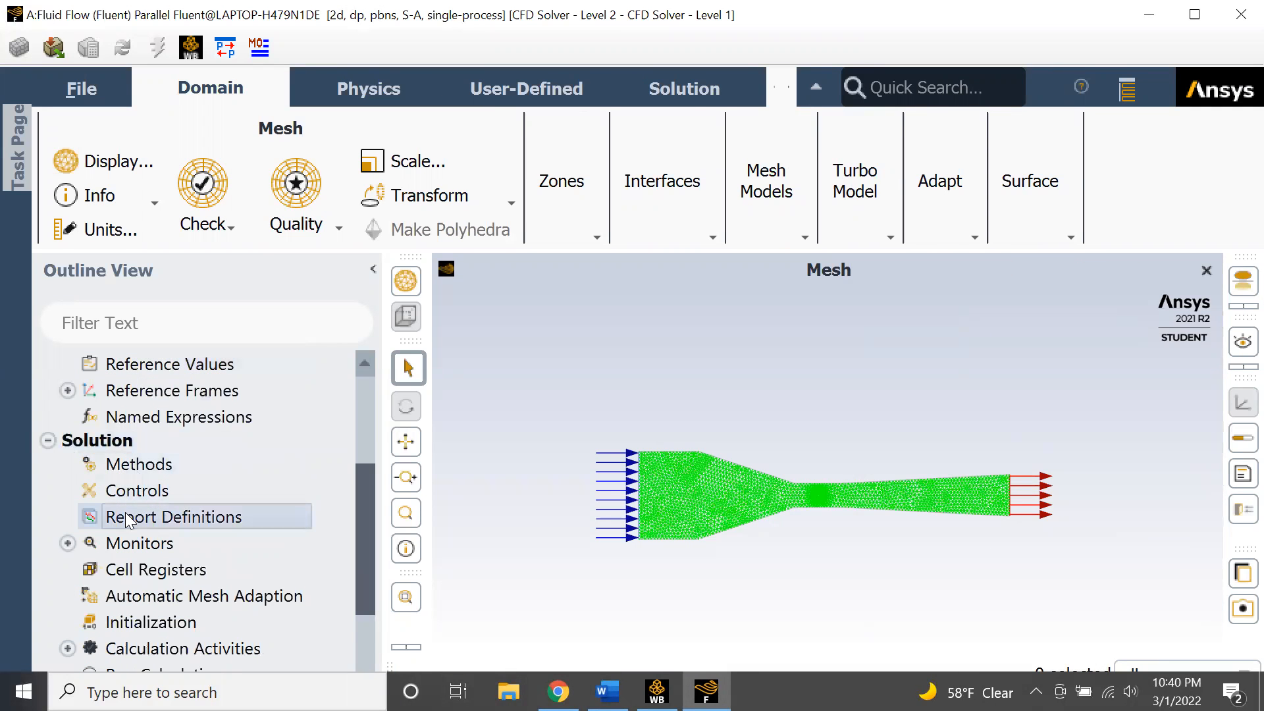
pyautogui.doubleClick(129, 519)
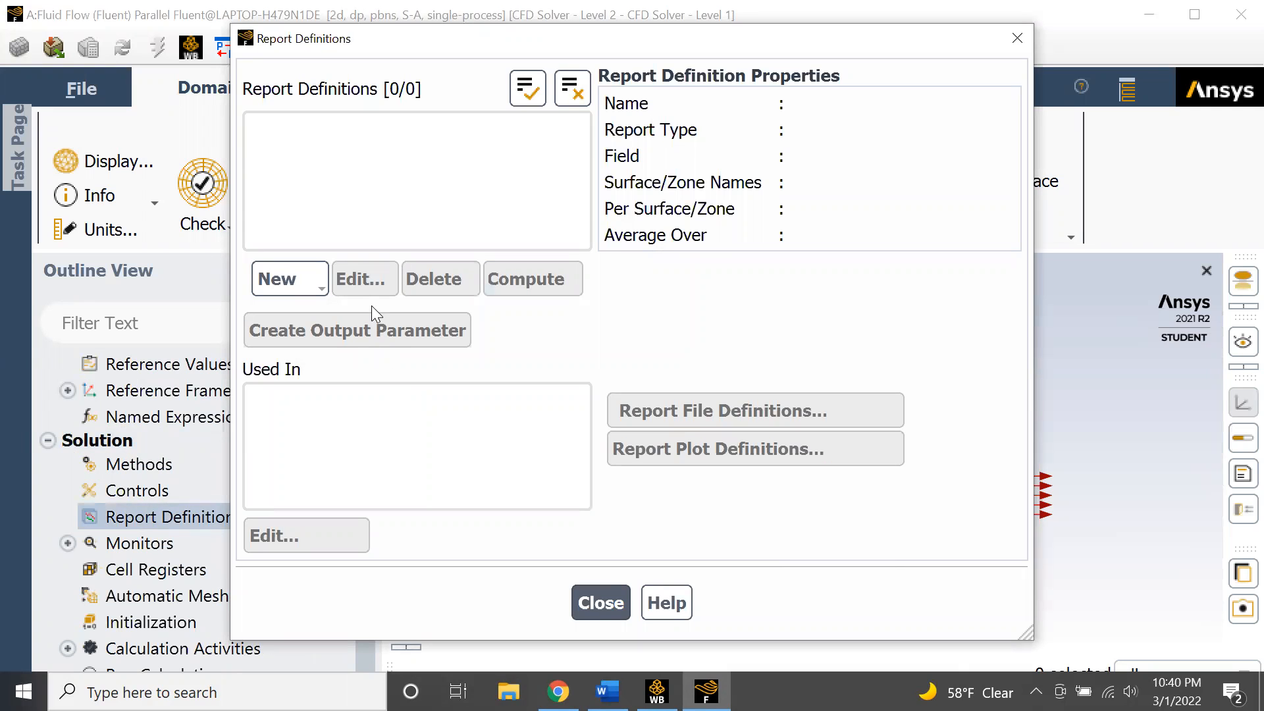
pyautogui.click(302, 270)
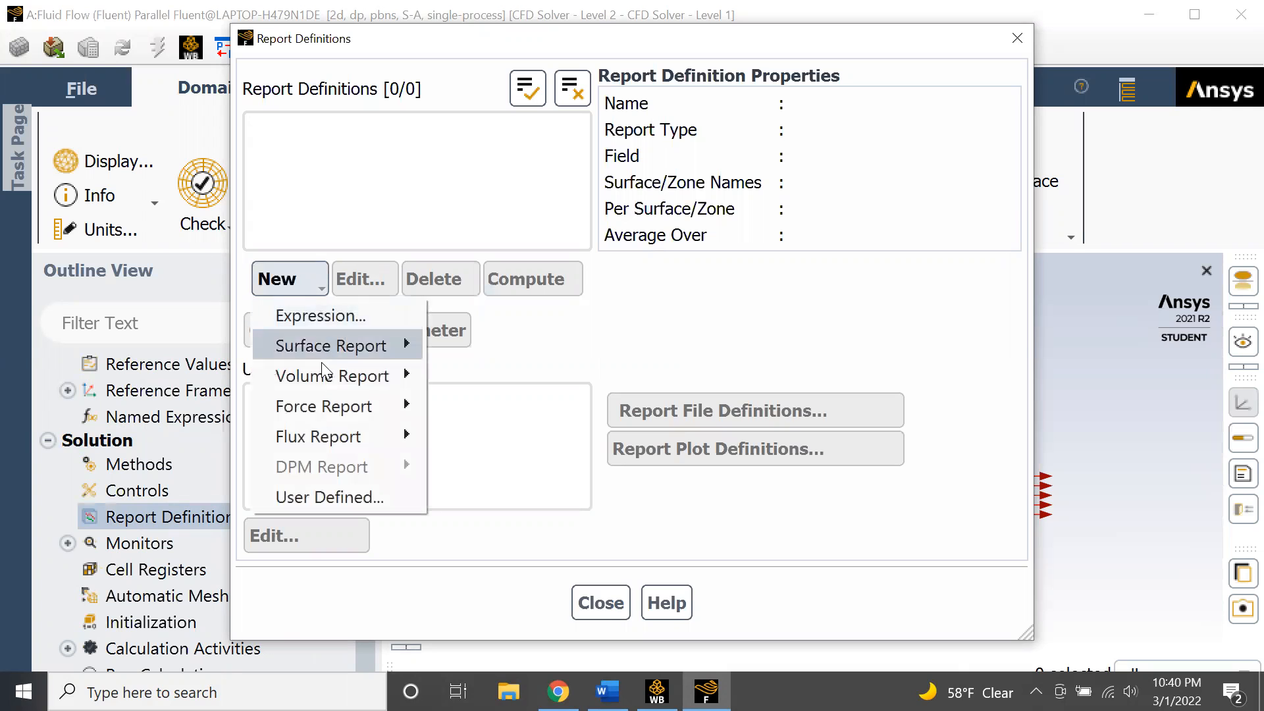
pyautogui.moveTo(325, 403)
pyautogui.click(465, 406)
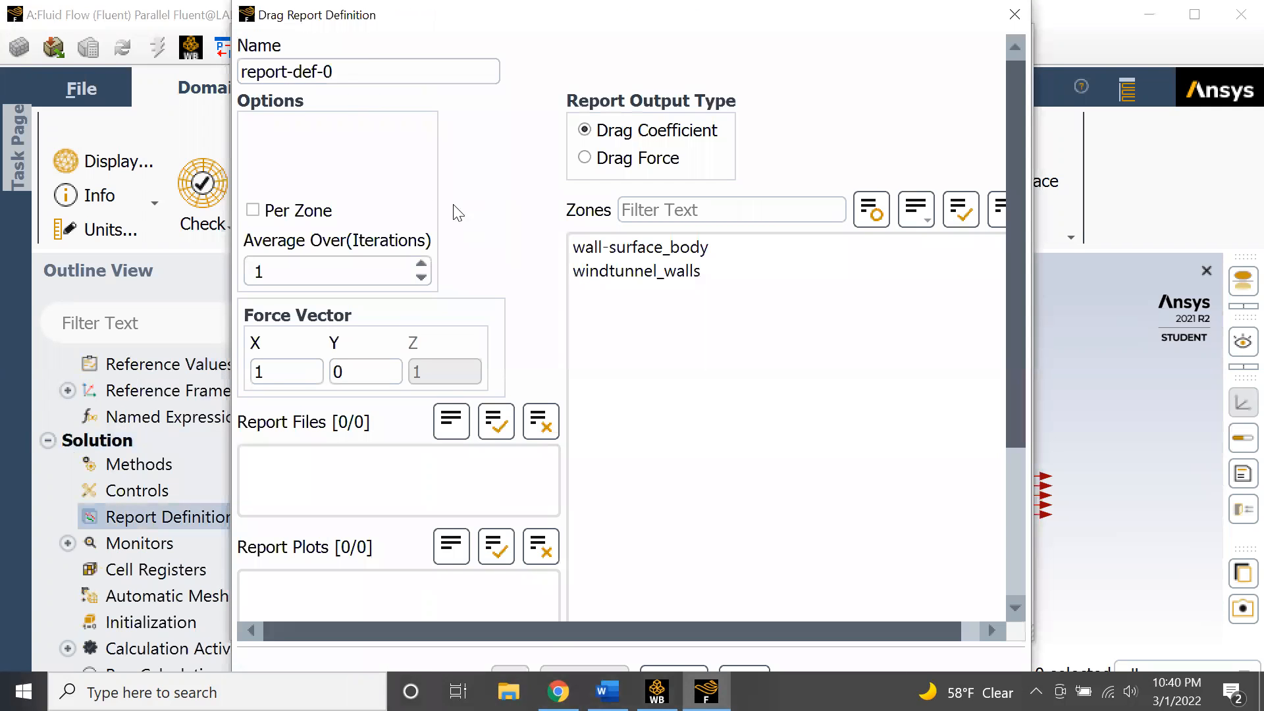
pyautogui.write('drasg')
pyautogui.press('BackSpace')
pyautogui.press('BackSpace')
pyautogui.press('BackSpace')
pyautogui.press('BackSpace')
pyautogui.press('BackSpace')
pyautogui.press('BackSpace')
pyautogui.press('BackSpace')
pyautogui.press('BackSpace')
pyautogui.press('BackSpace')
pyautogui.press('BackSpace')
pyautogui.press('BackSpace')
pyautogui.press('BackSpace')
pyautogui.press('BackSpace')
pyautogui.press('BackSpace')
pyautogui.write('drag-coe')
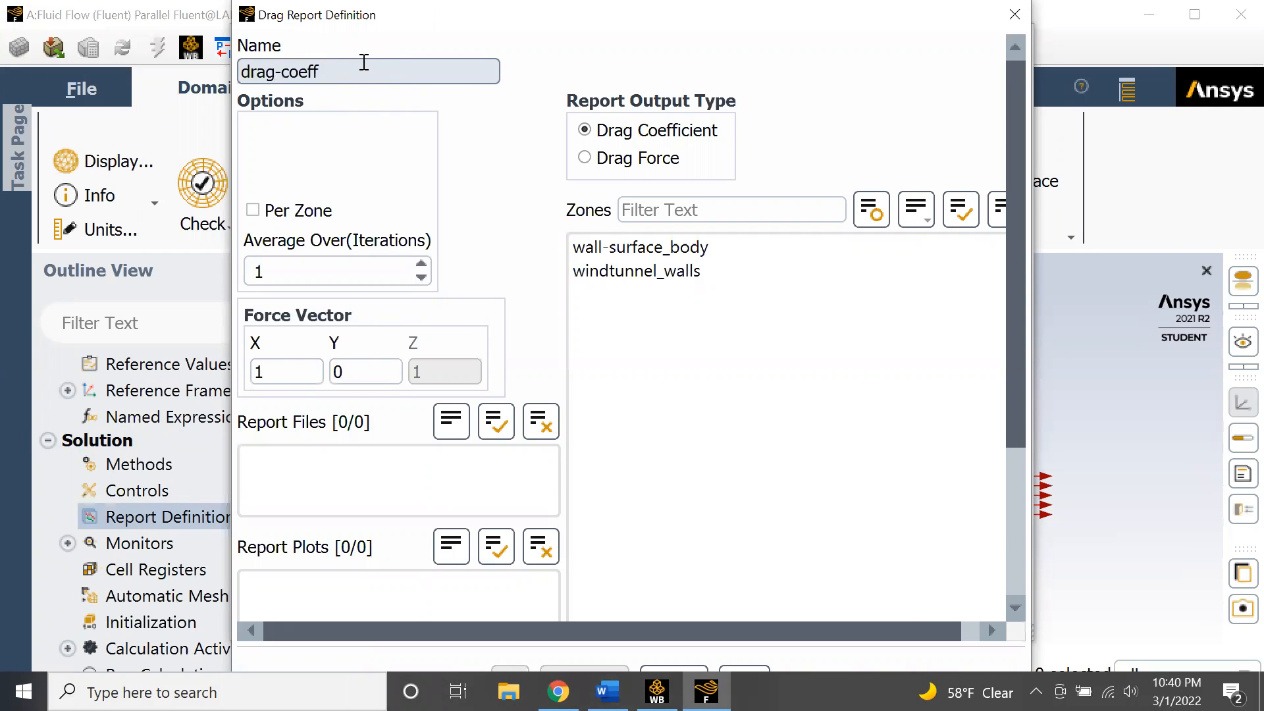
pyautogui.click(659, 247)
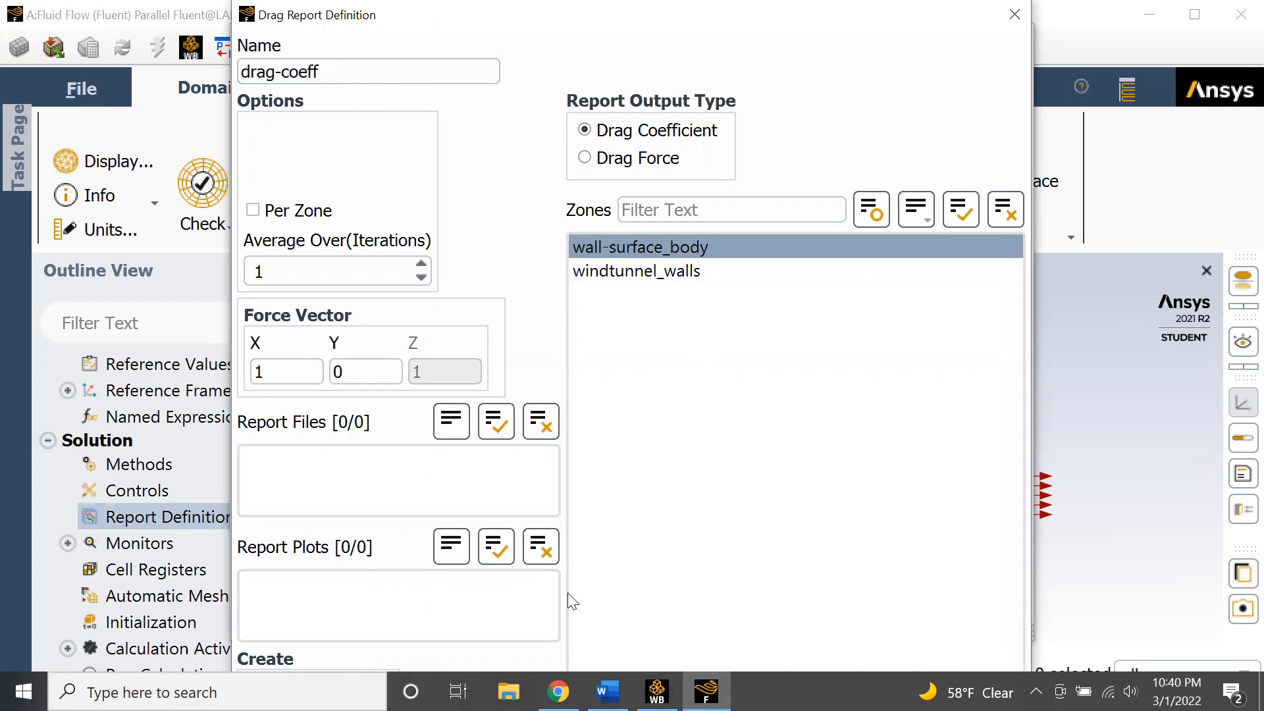
pyautogui.moveTo(854, 32); pyautogui.dragTo(835, 100)
pyautogui.scroll(-5, 440, 459)
pyautogui.click(327, 544)
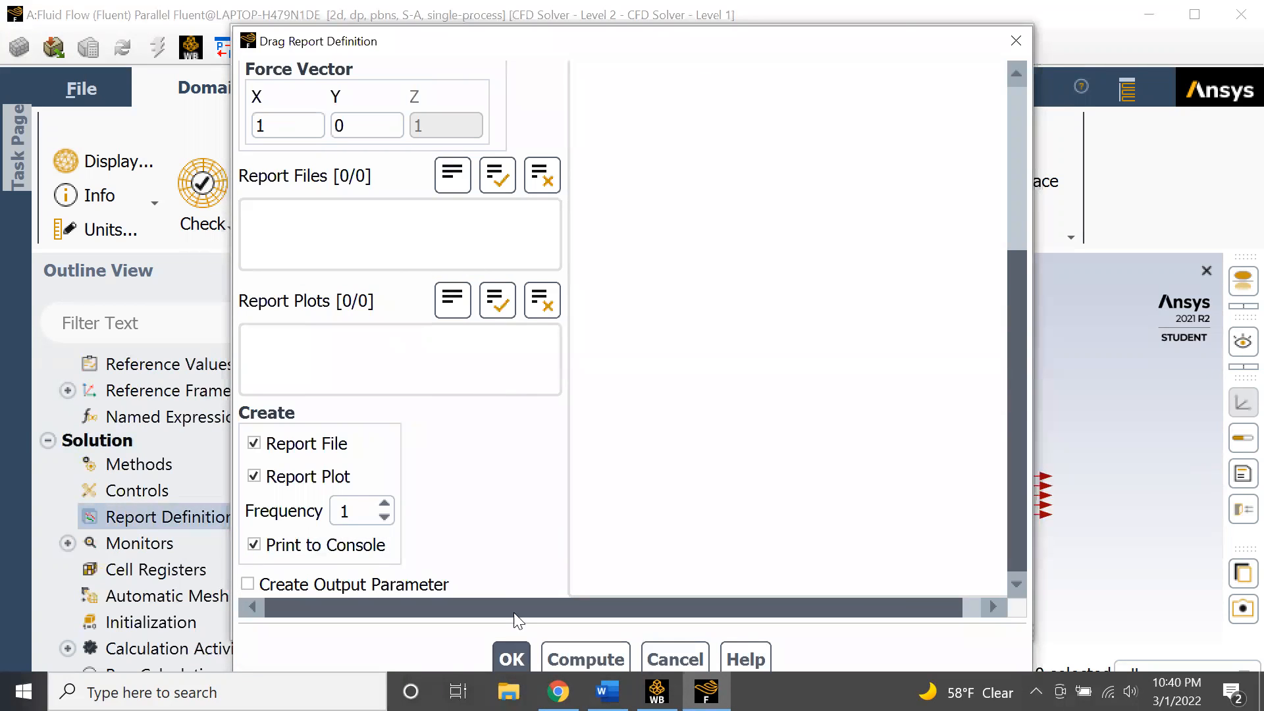
pyautogui.click(513, 657)
# - Create a drag force report definition named drag-force on the wall-surface_body zone
pyautogui.click(288, 279)
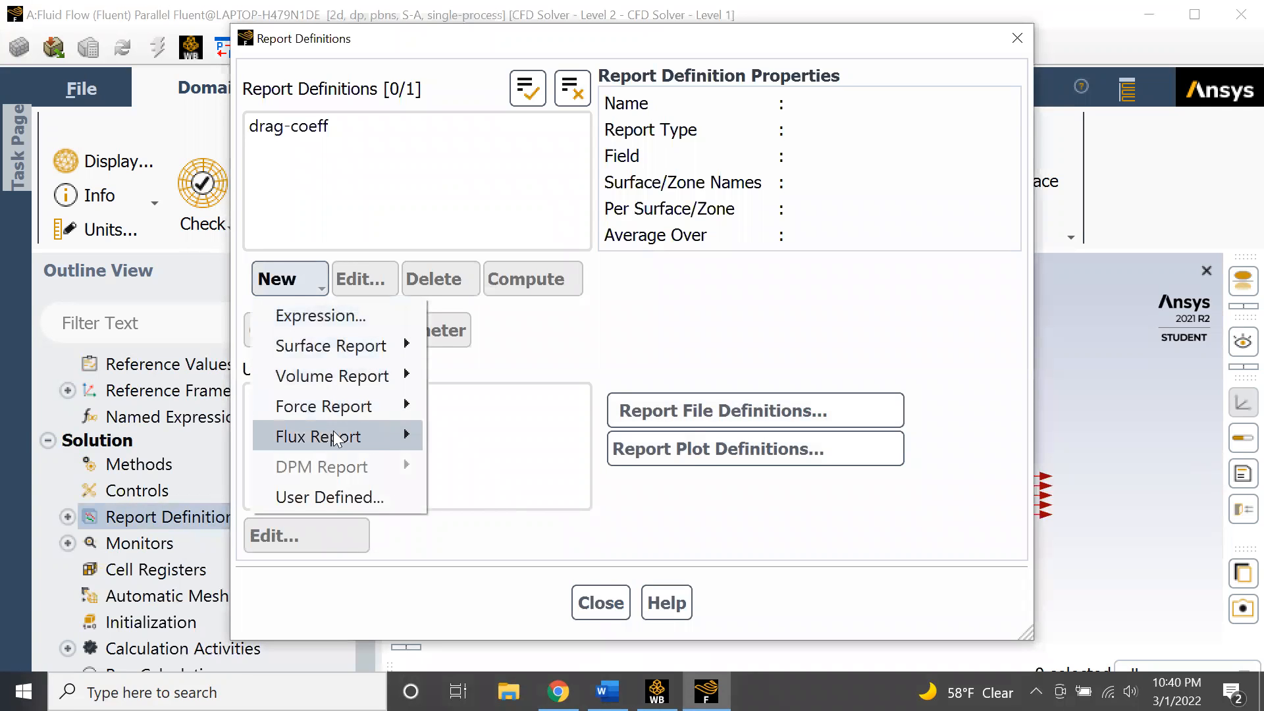
pyautogui.moveTo(336, 407)
pyautogui.click(451, 410)
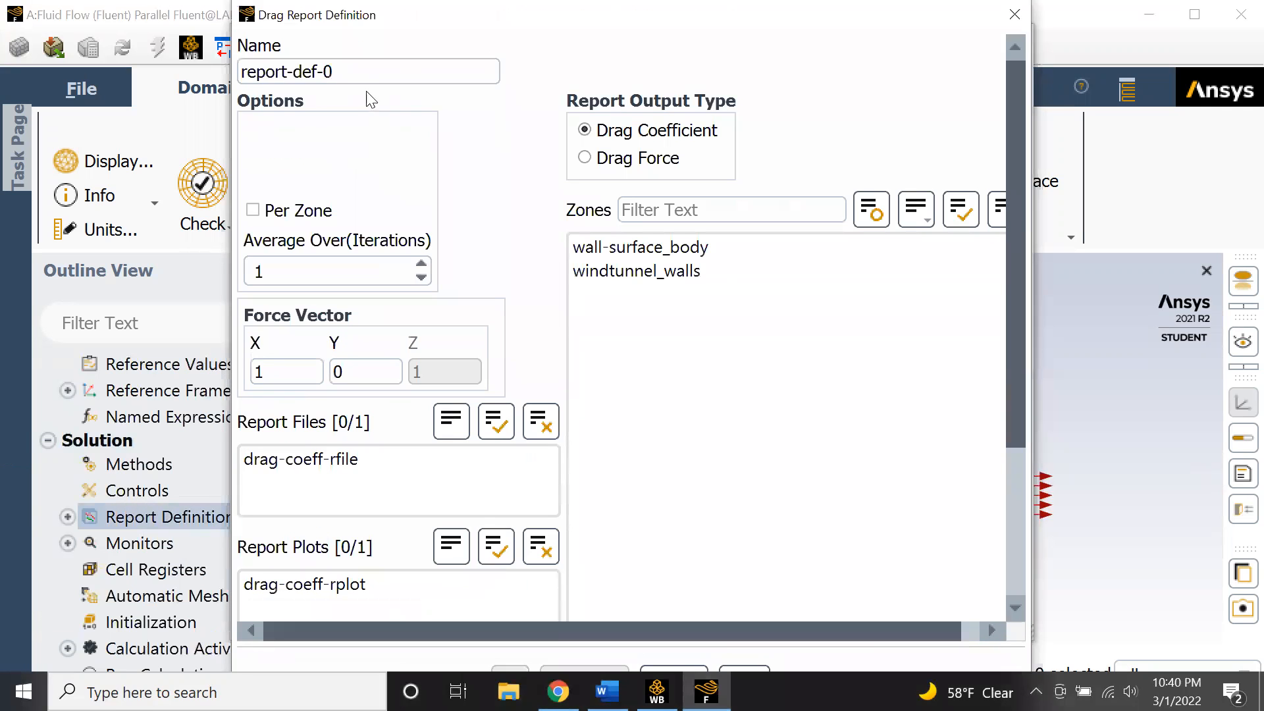
pyautogui.tripleClick(362, 72)
pyautogui.write('drag-force')
pyautogui.click(583, 157)
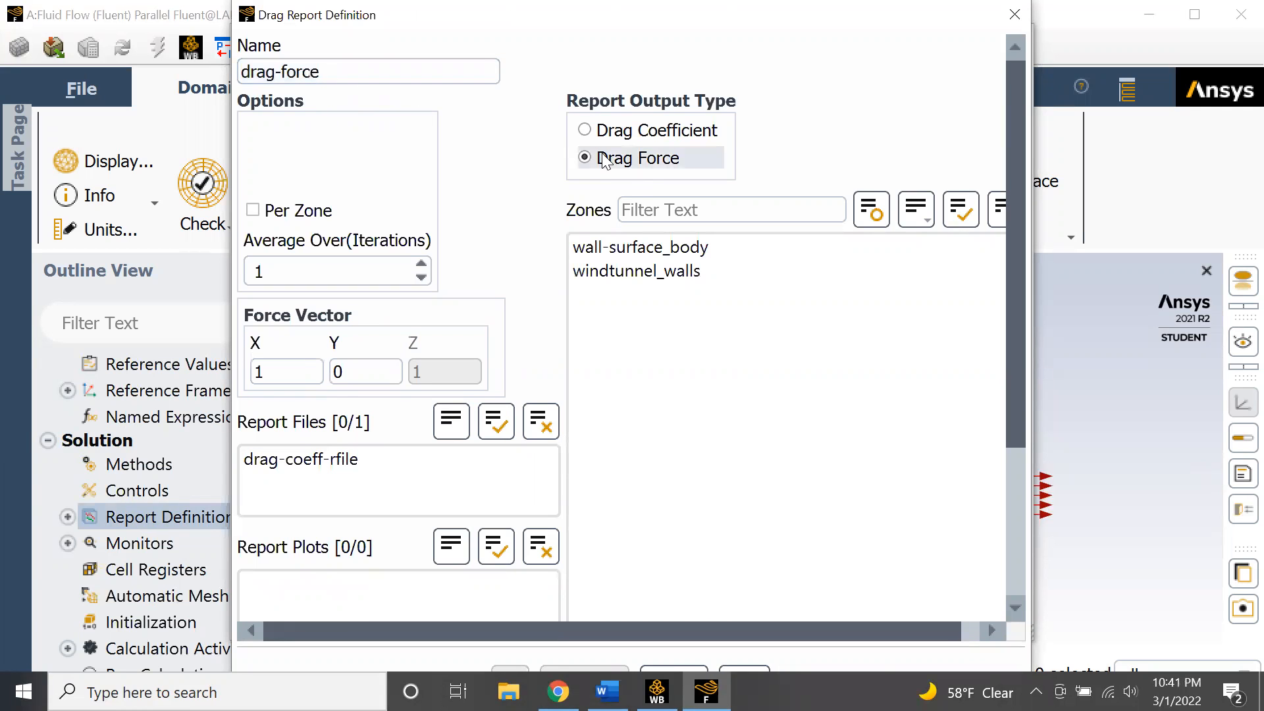
pyautogui.click(649, 247)
pyautogui.moveTo(512, 20); pyautogui.dragTo(523, 69)
pyautogui.scroll(-5, 511, 319)
pyautogui.click(359, 527)
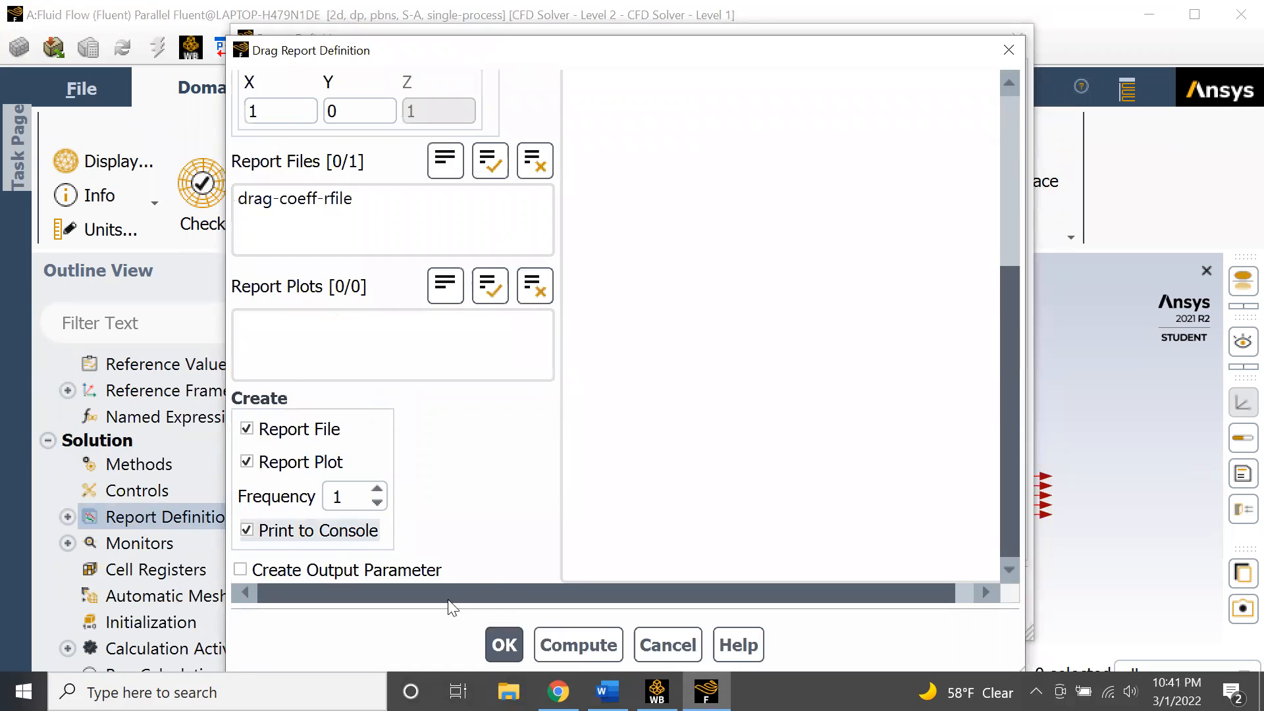
pyautogui.click(504, 645)
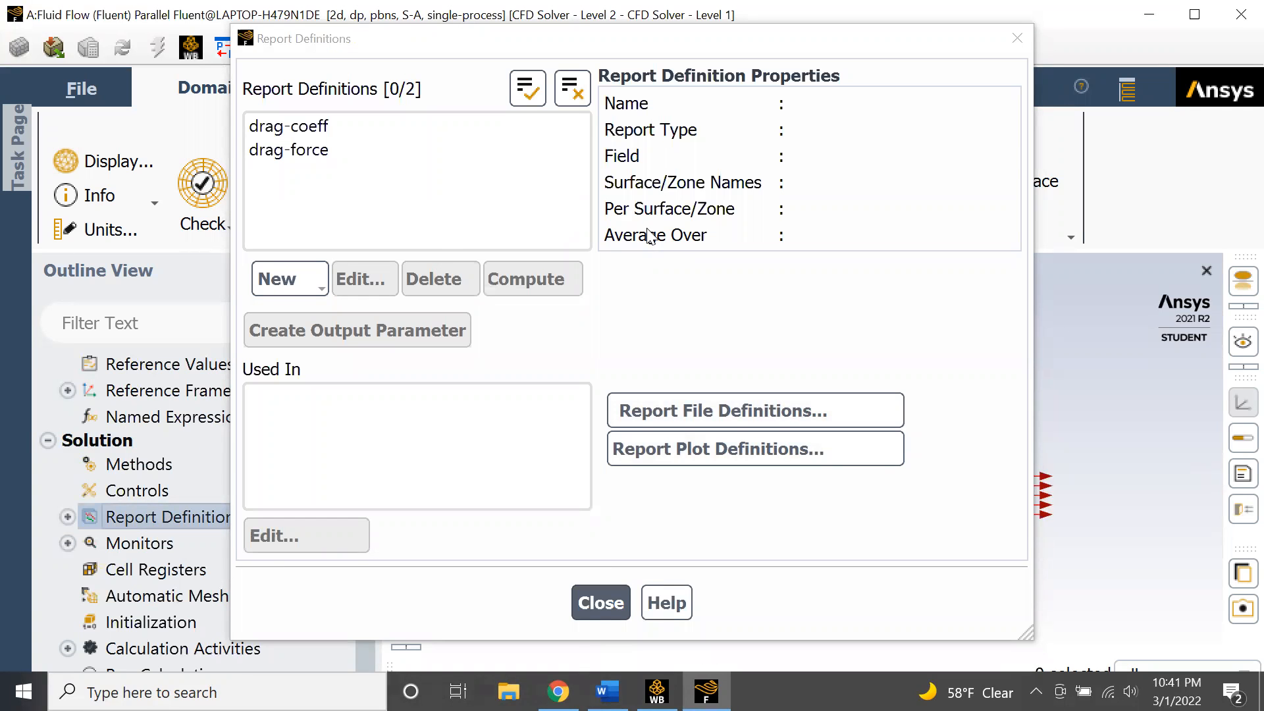
# - Close the report definitions dialog and review the drag definitions listed under Report Definitions in the outline tree
pyautogui.click(600, 604)
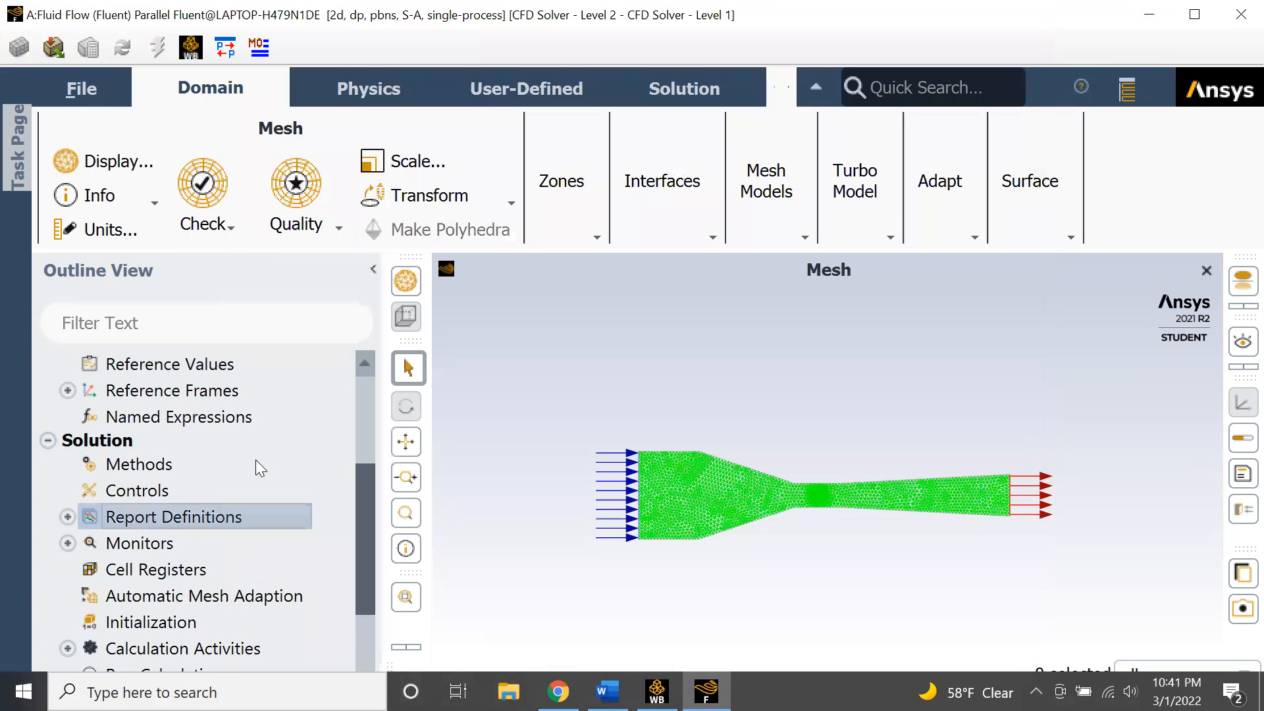
pyautogui.click(68, 517)
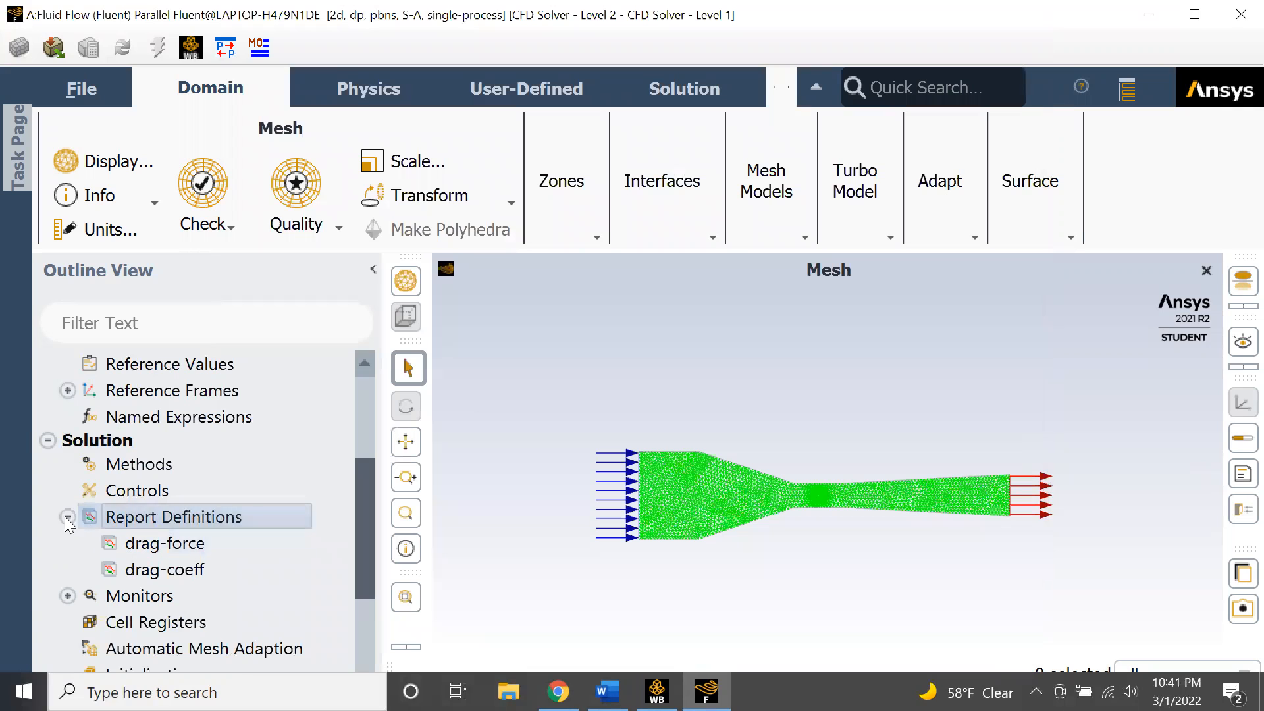
pyautogui.click(68, 517)
pyautogui.scroll(-2, 276, 497)
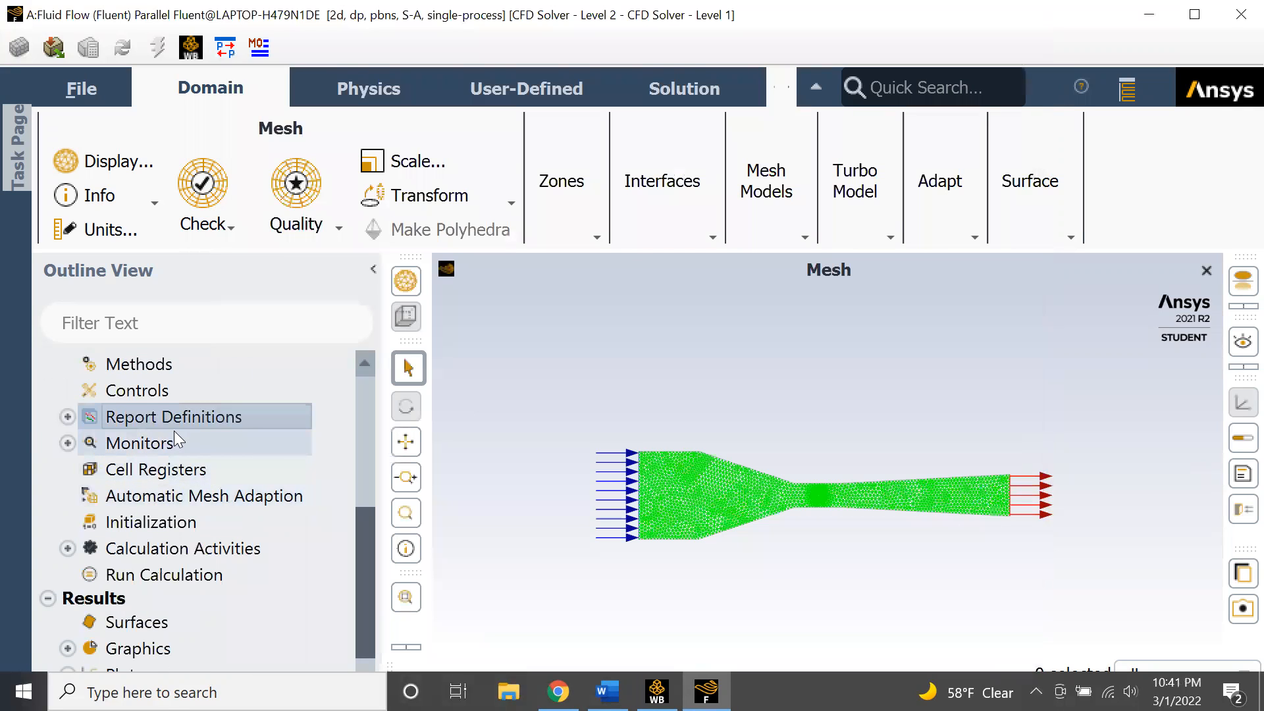
pyautogui.scroll(-1, 177, 442)
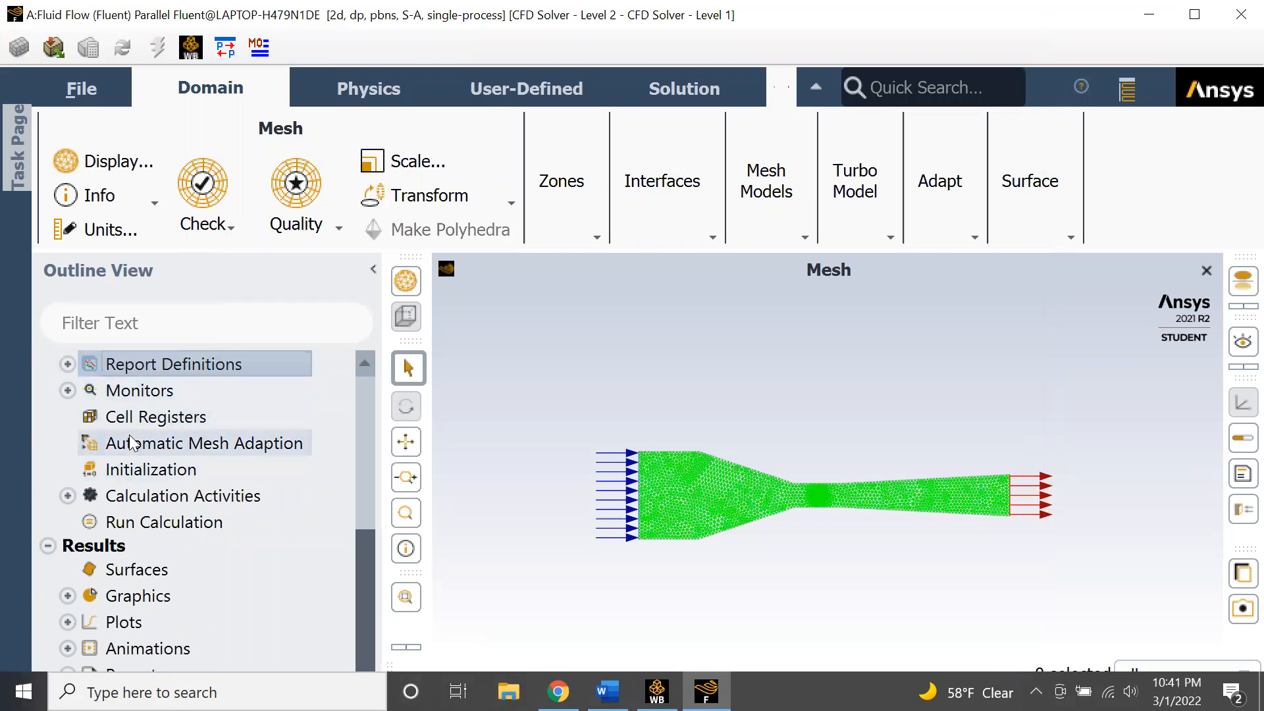
# - Run hybrid initialization of the solution with the number of iterations set to 2, then hide the console
pyautogui.click(165, 470)
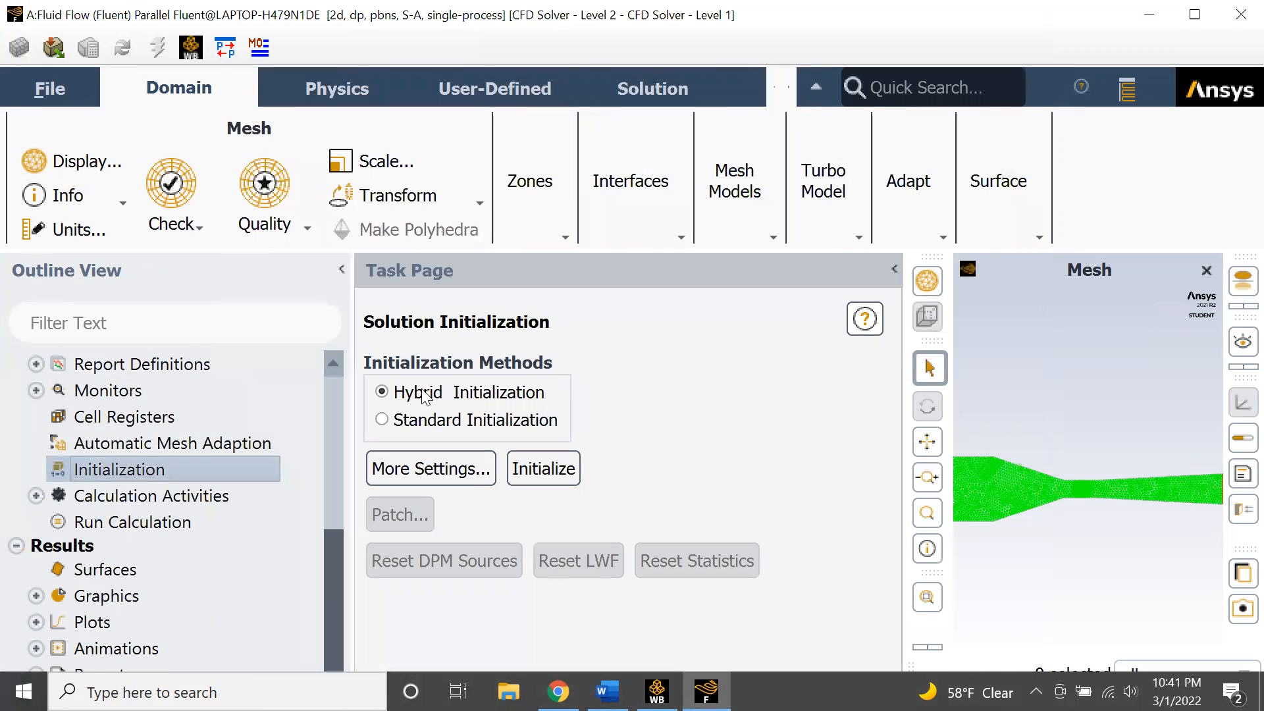
pyautogui.click(544, 467)
pyautogui.click(467, 469)
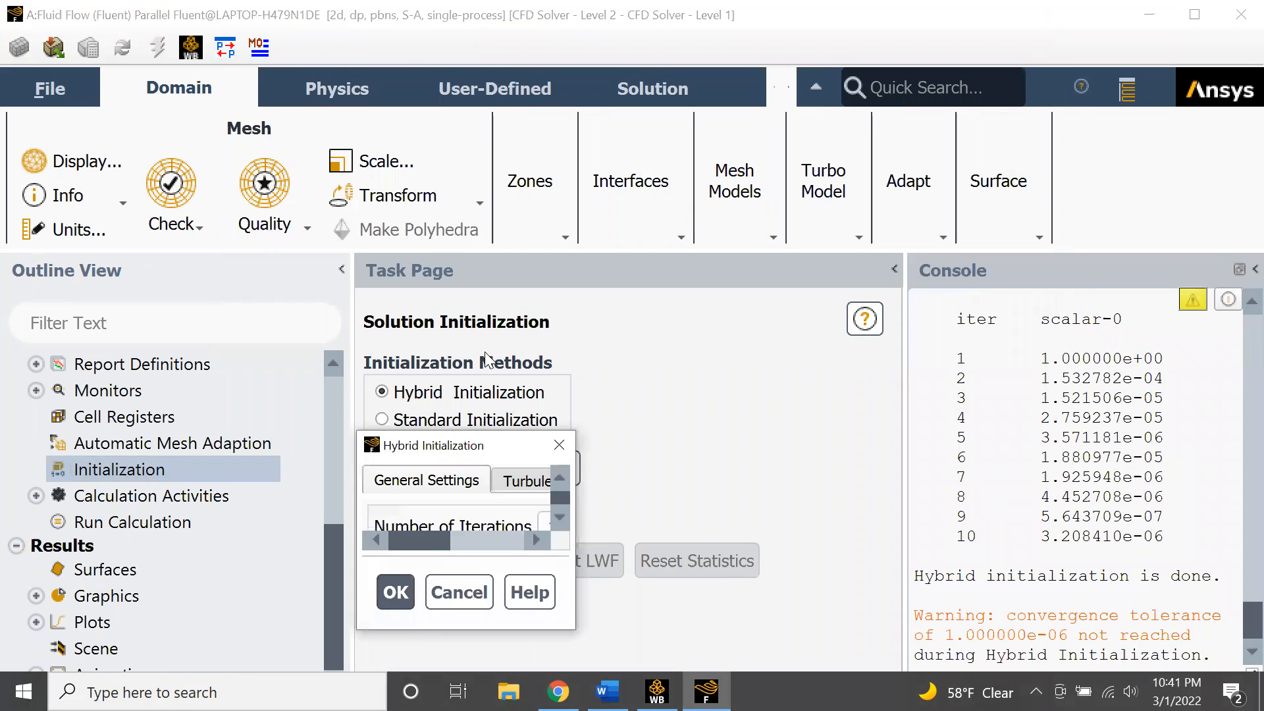
pyautogui.doubleClick(613, 173)
pyautogui.press('BackSpace')
pyautogui.write('2')
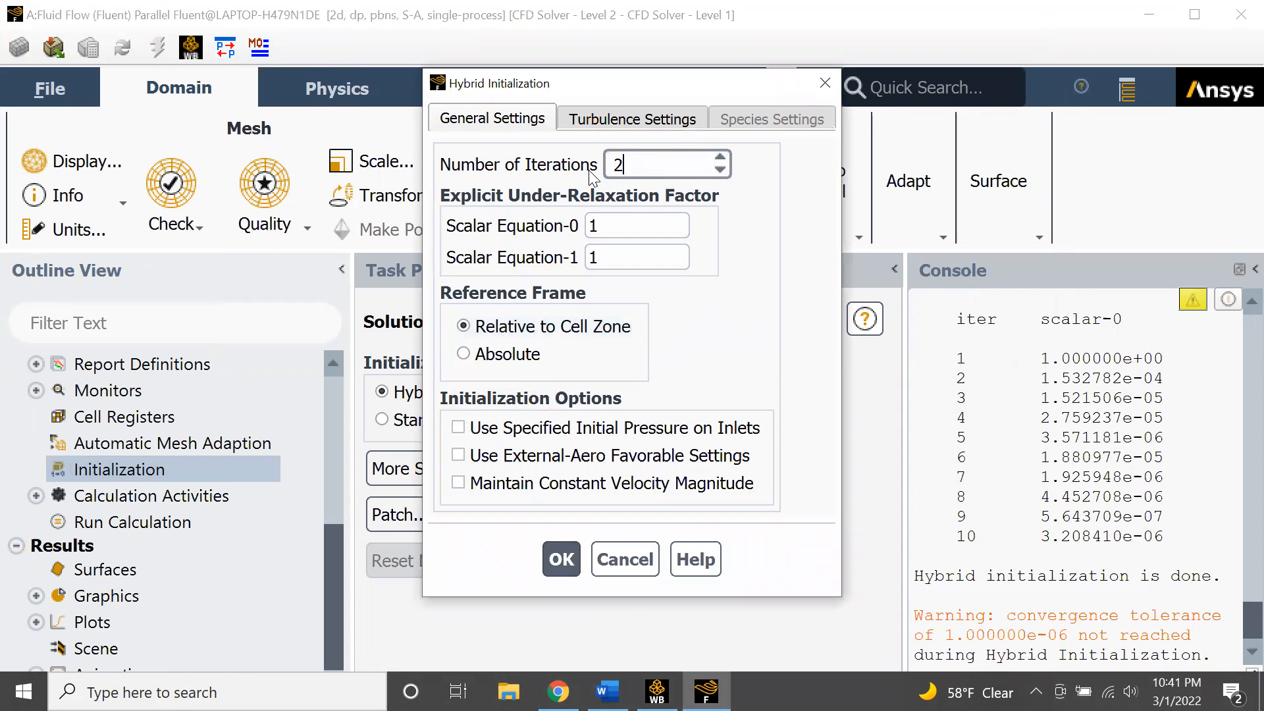
pyautogui.click(552, 545)
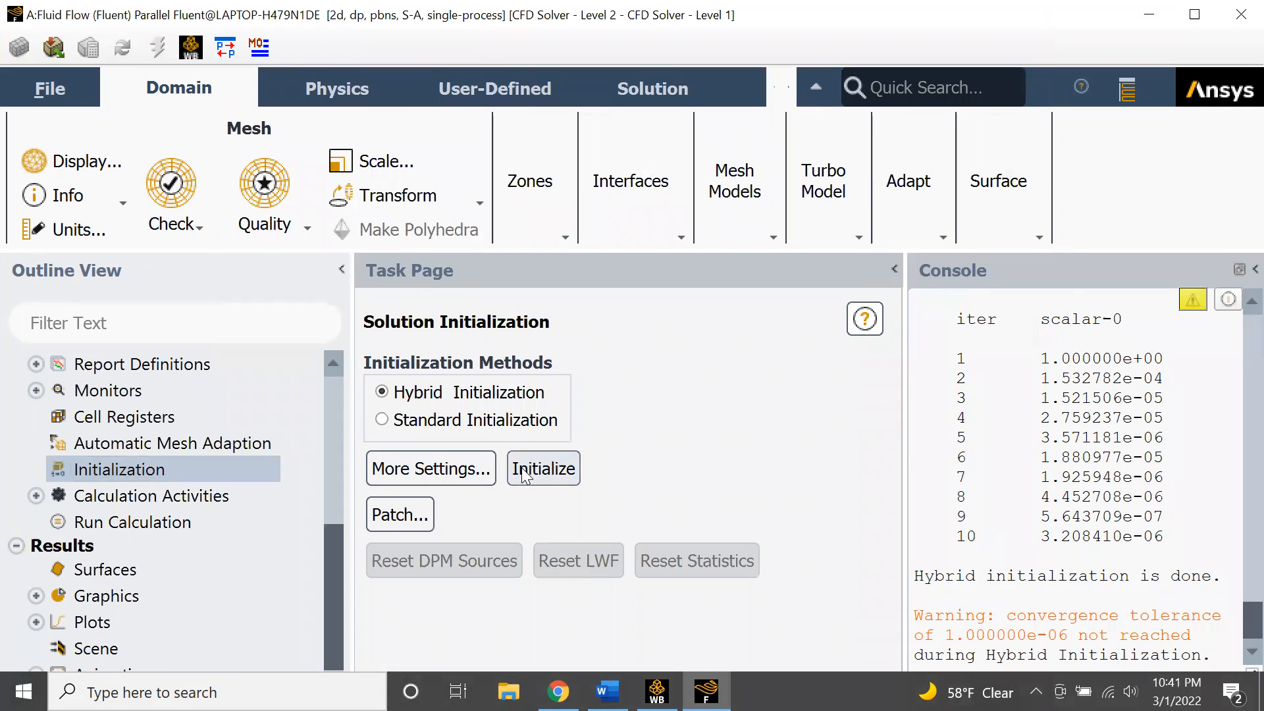
pyautogui.click(544, 469)
pyautogui.click(699, 409)
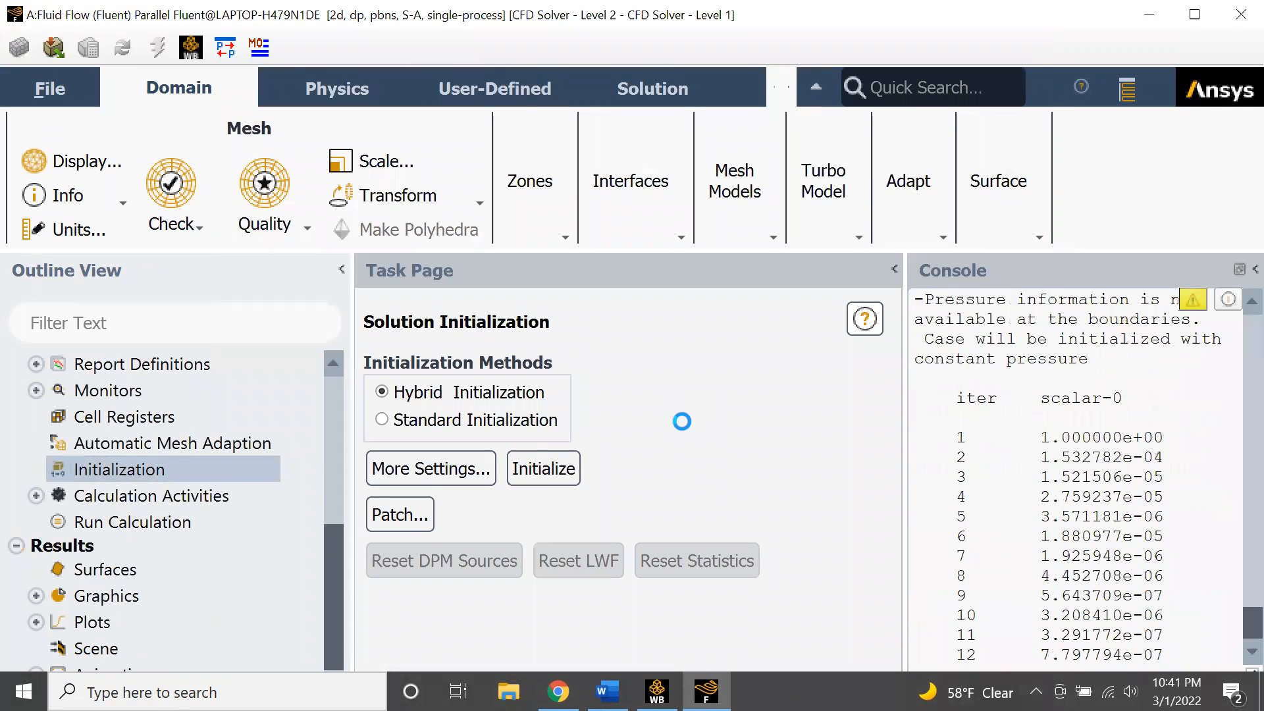
pyautogui.click(1256, 269)
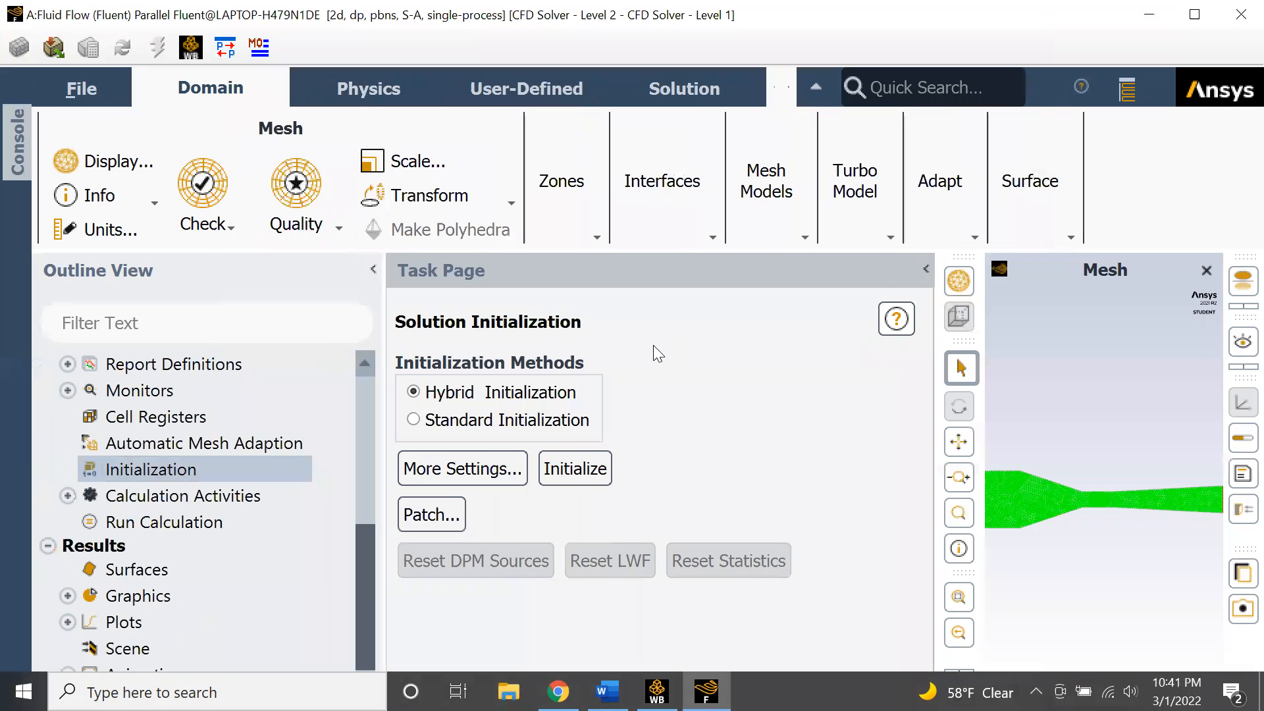
# - Open Run Calculation, set the number of iterations to 300, and start the calculation
pyautogui.click(154, 522)
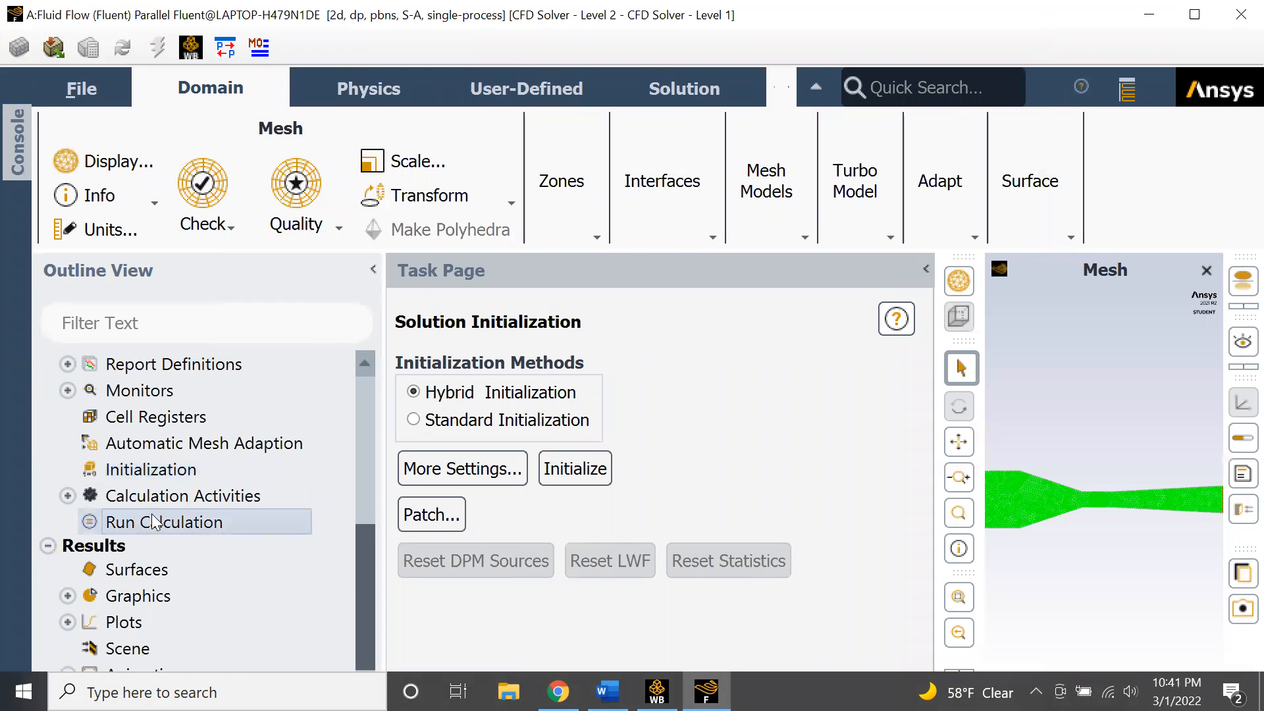
pyautogui.scroll(-5, 636, 446)
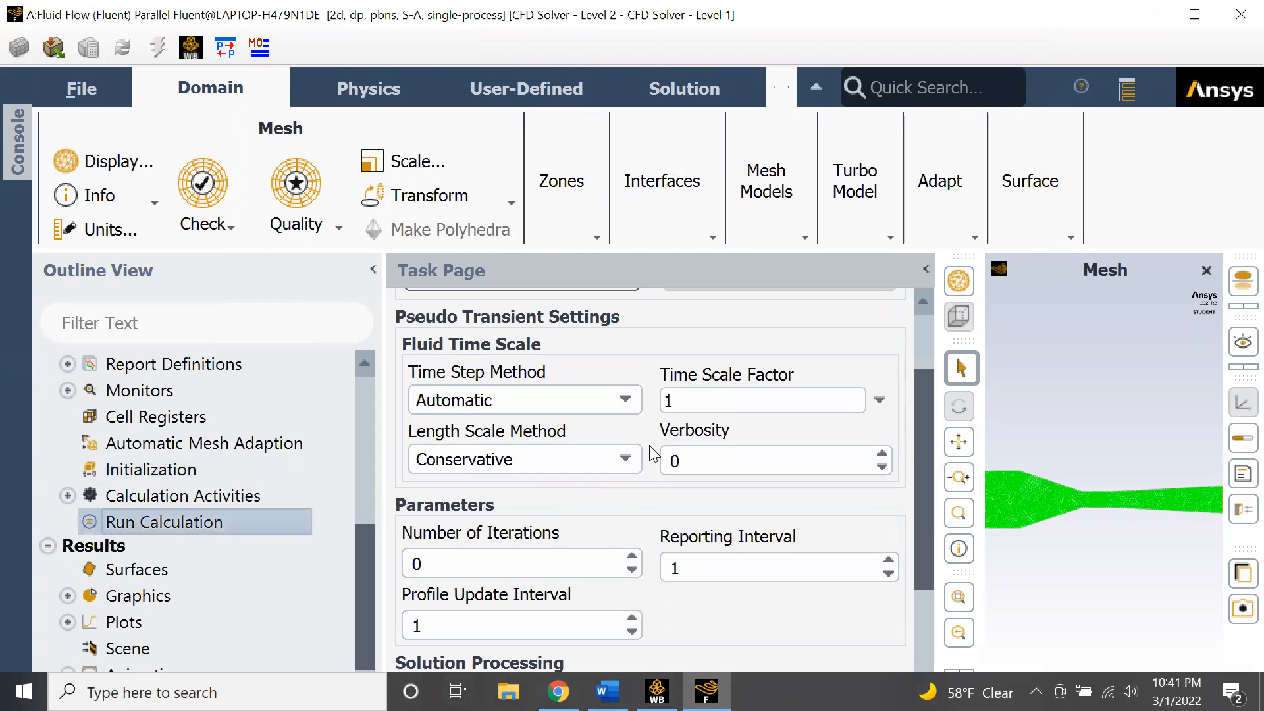
pyautogui.doubleClick(531, 424)
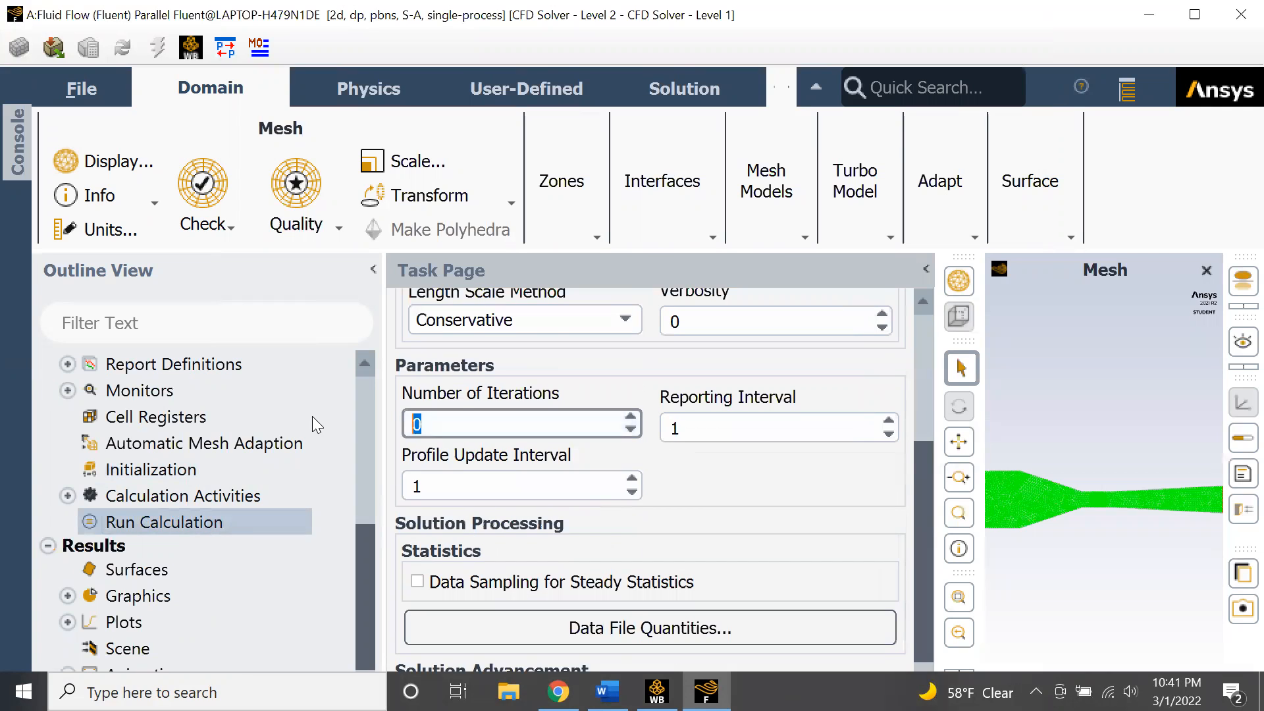
pyautogui.write('300')
pyautogui.scroll(-1, 625, 579)
pyautogui.click(666, 659)
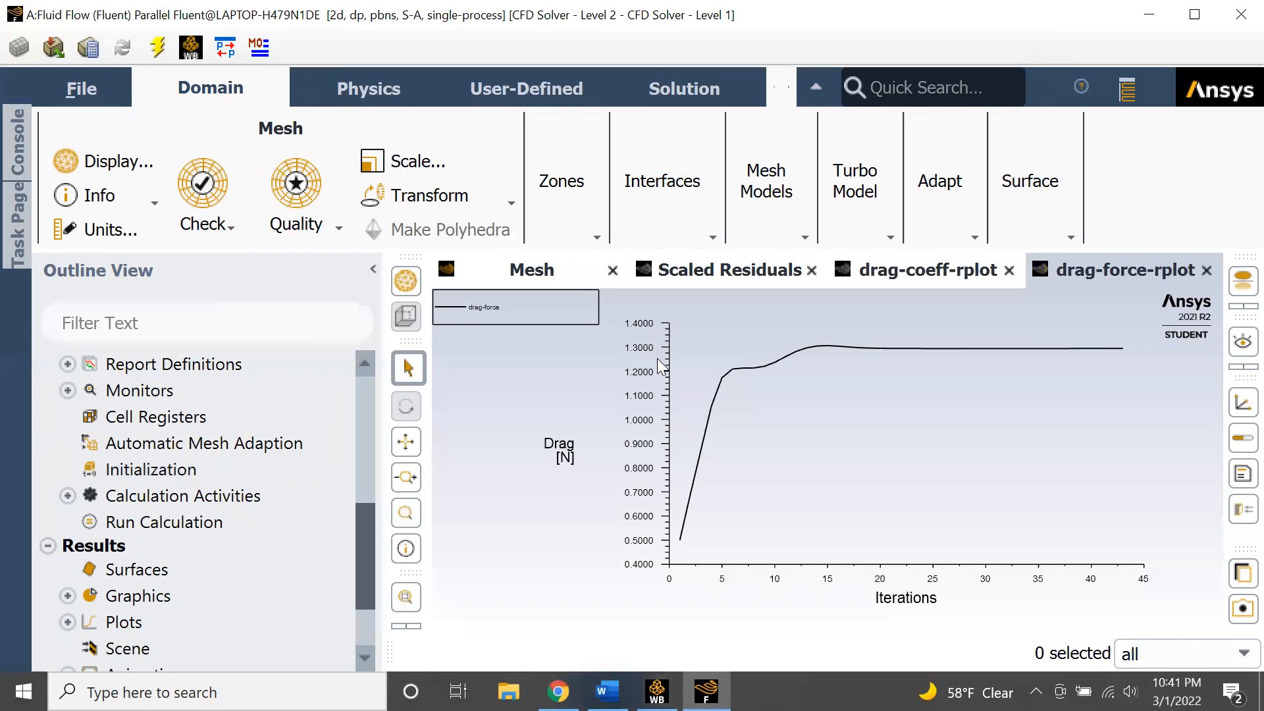
# - Review the scaled residuals, drag coefficient and drag force plots
pyautogui.click(930, 283)
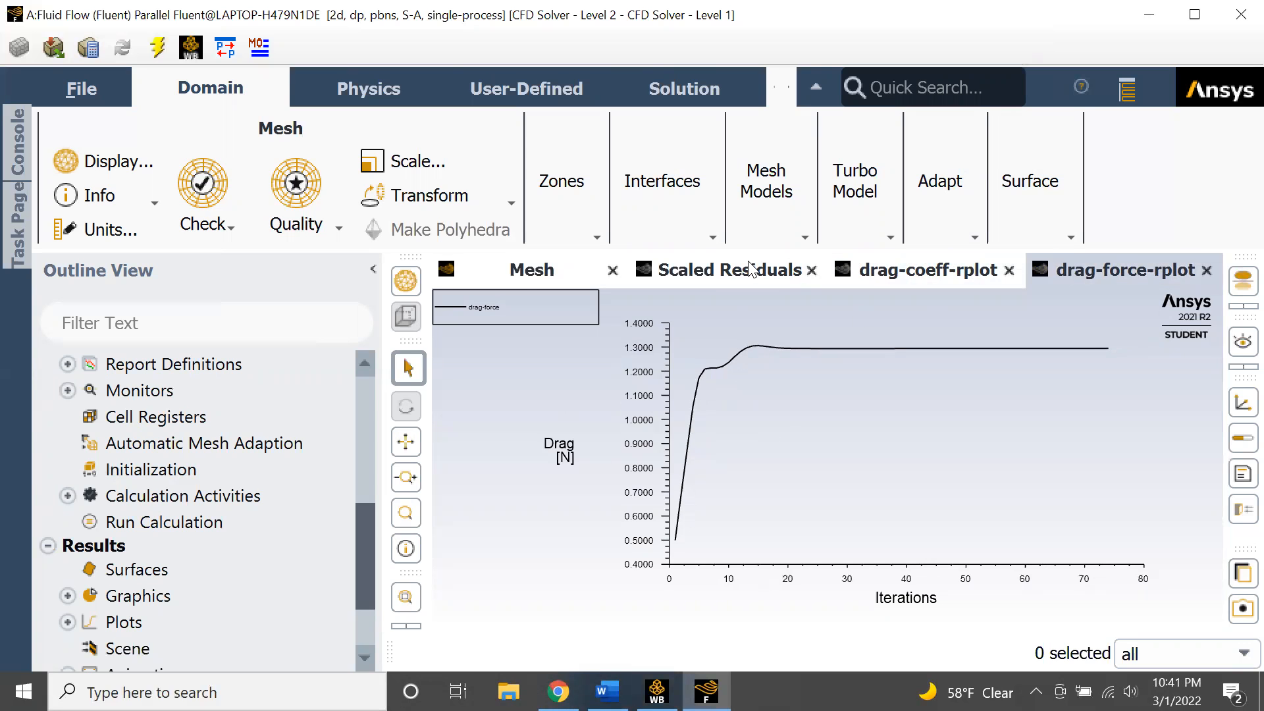
pyautogui.click(682, 400)
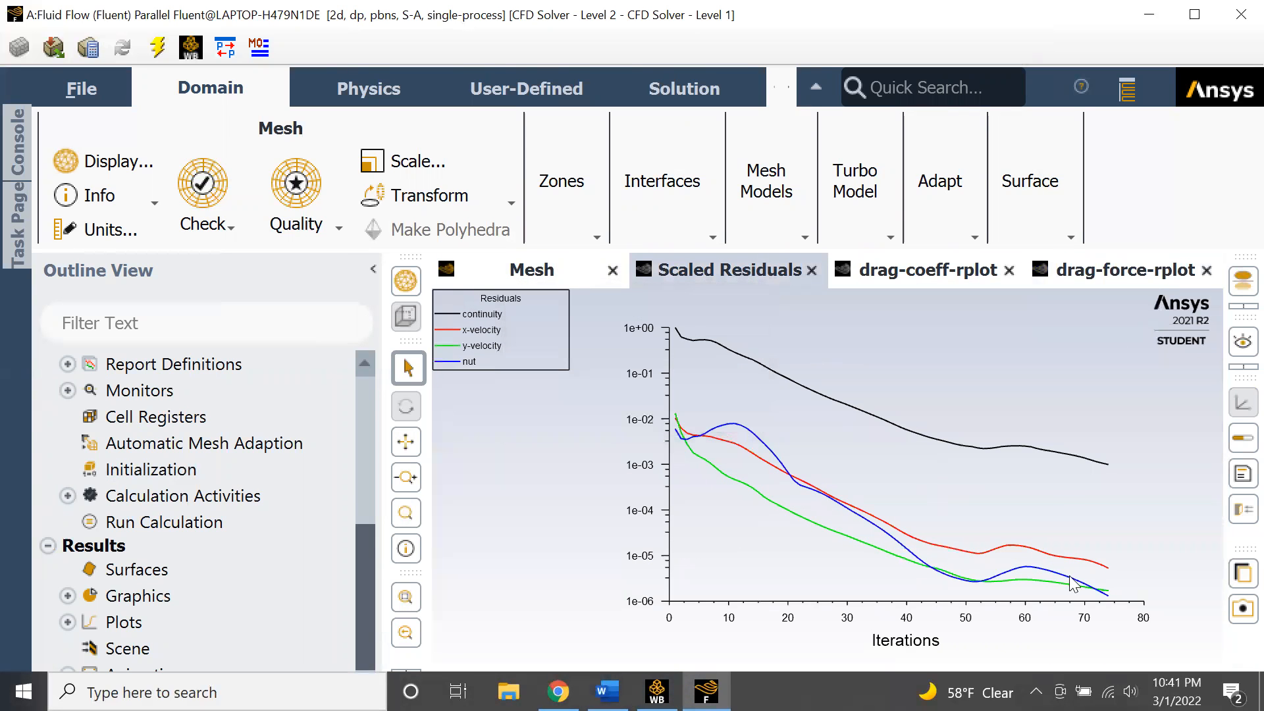
pyautogui.click(553, 273)
pyautogui.click(676, 272)
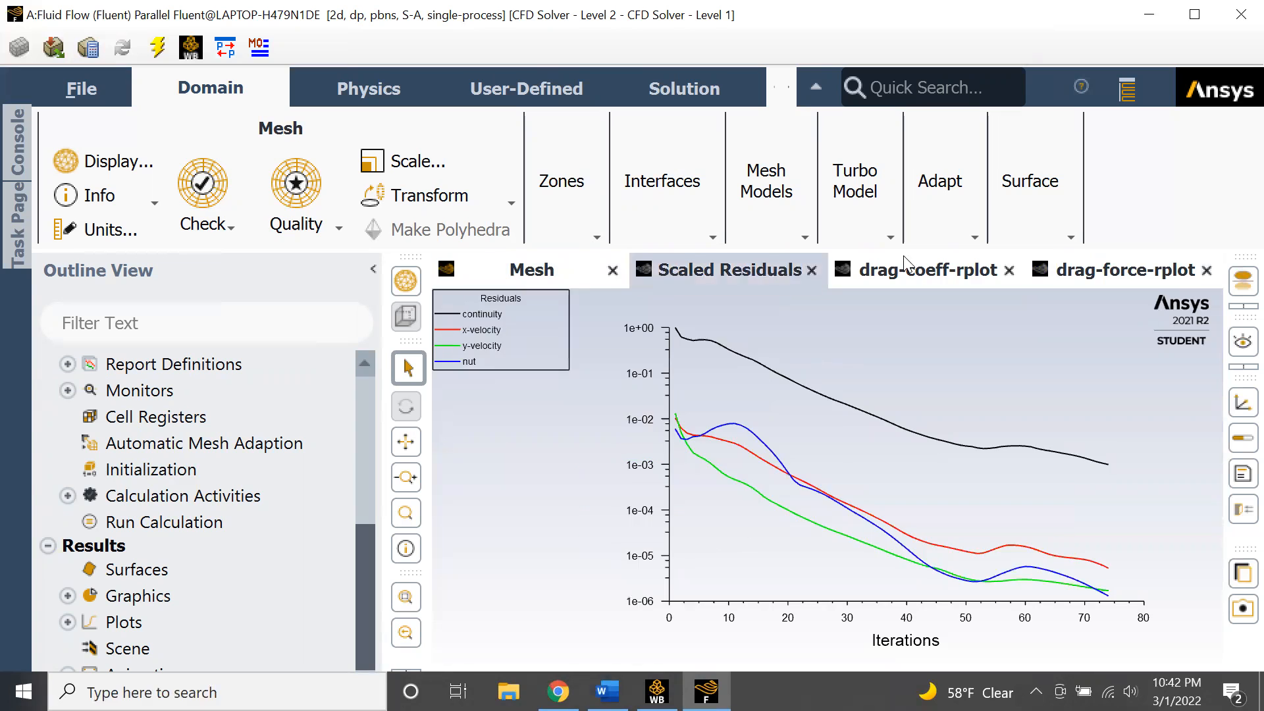
pyautogui.click(928, 270)
pyautogui.click(1126, 270)
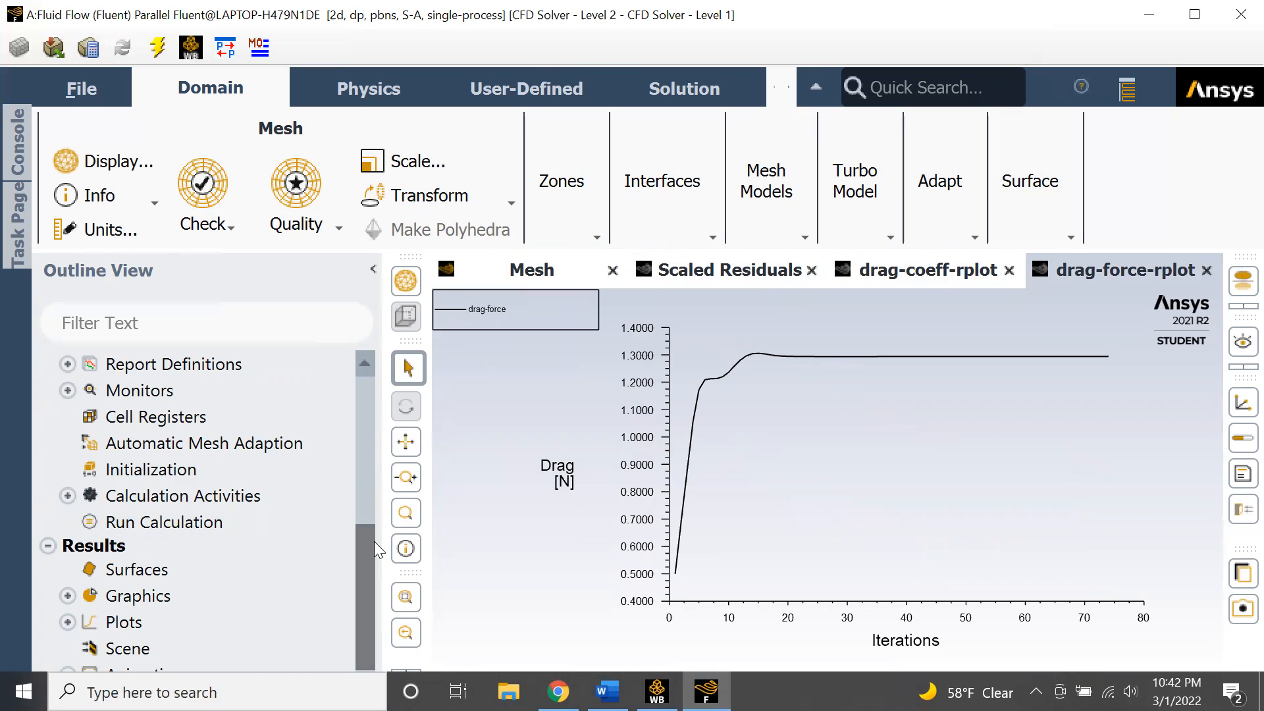
pyautogui.scroll(-1, 374, 596)
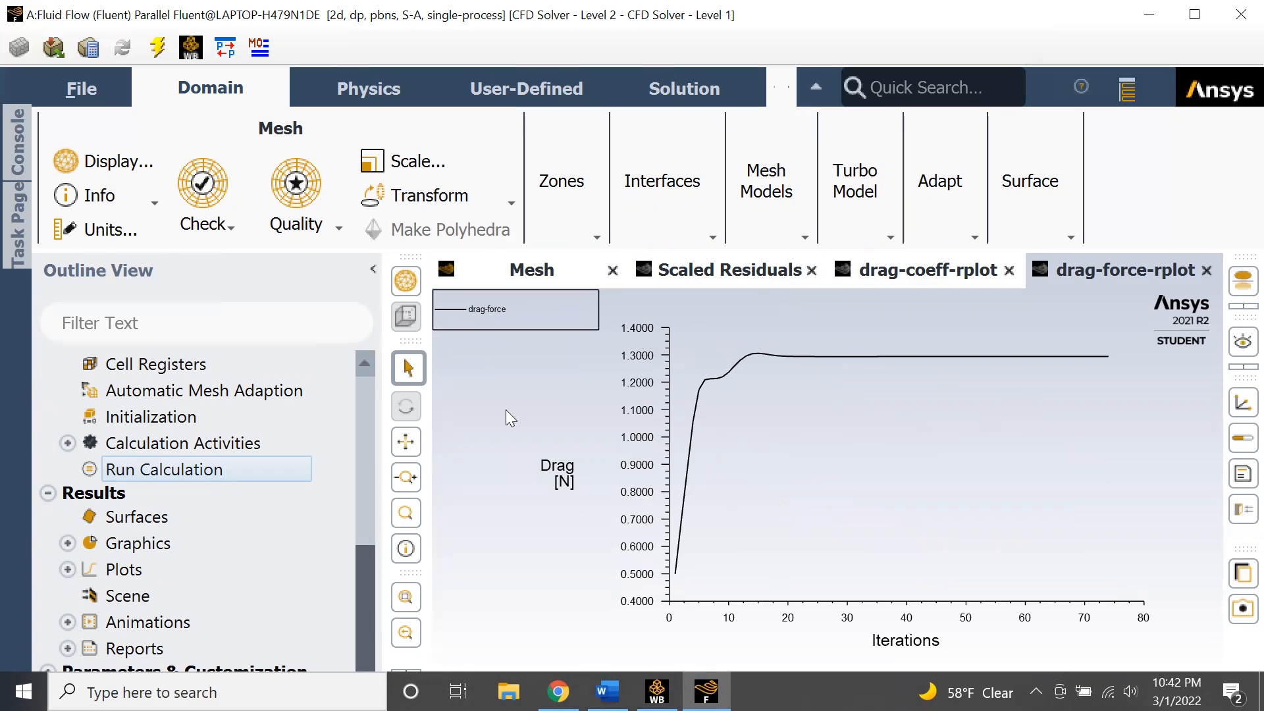
# - Turn on automatic hiding of the Windows taskbar in desktop mode
pyautogui.click(23, 162)
pyautogui.rightClick(779, 694)
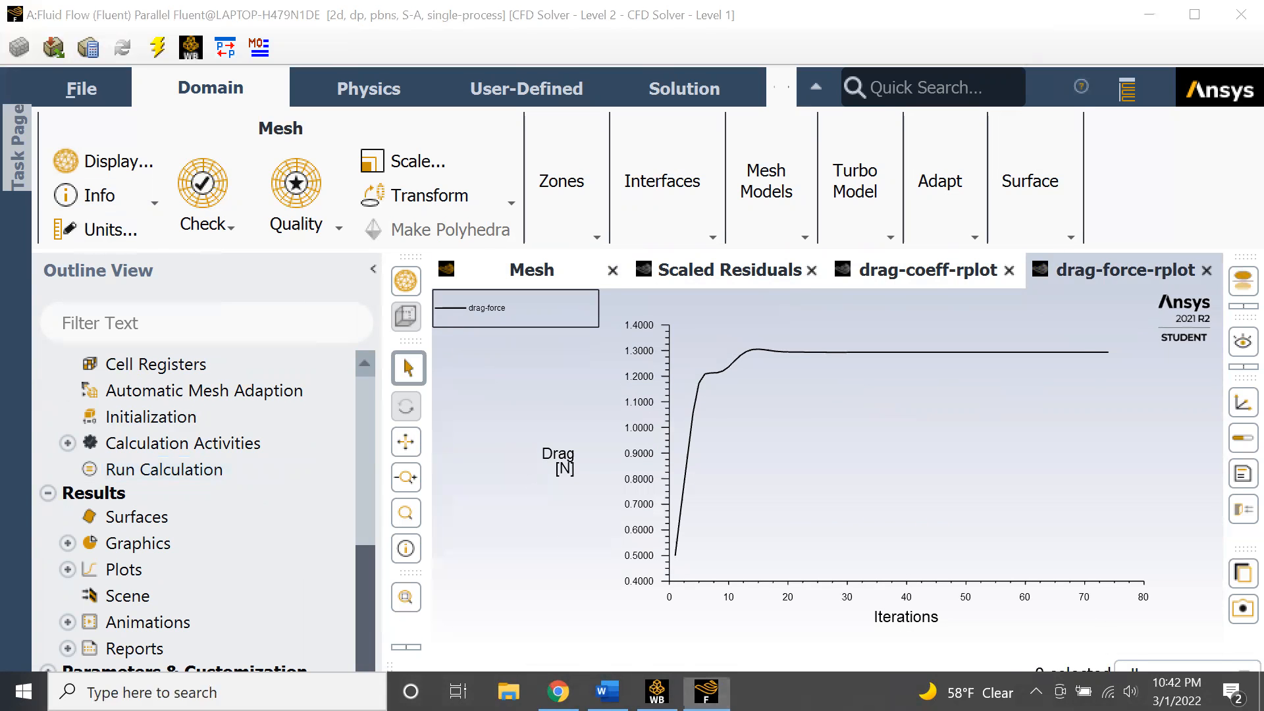
pyautogui.click(790, 670)
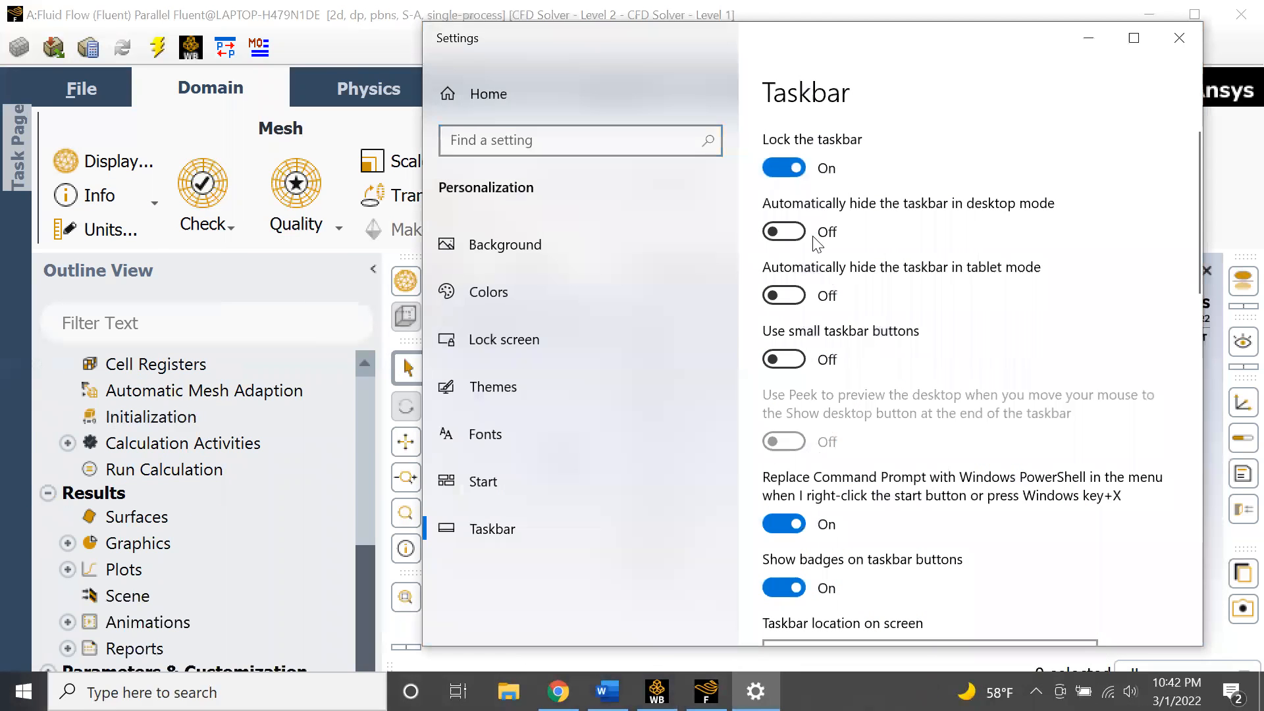
pyautogui.click(821, 232)
pyautogui.click(1173, 48)
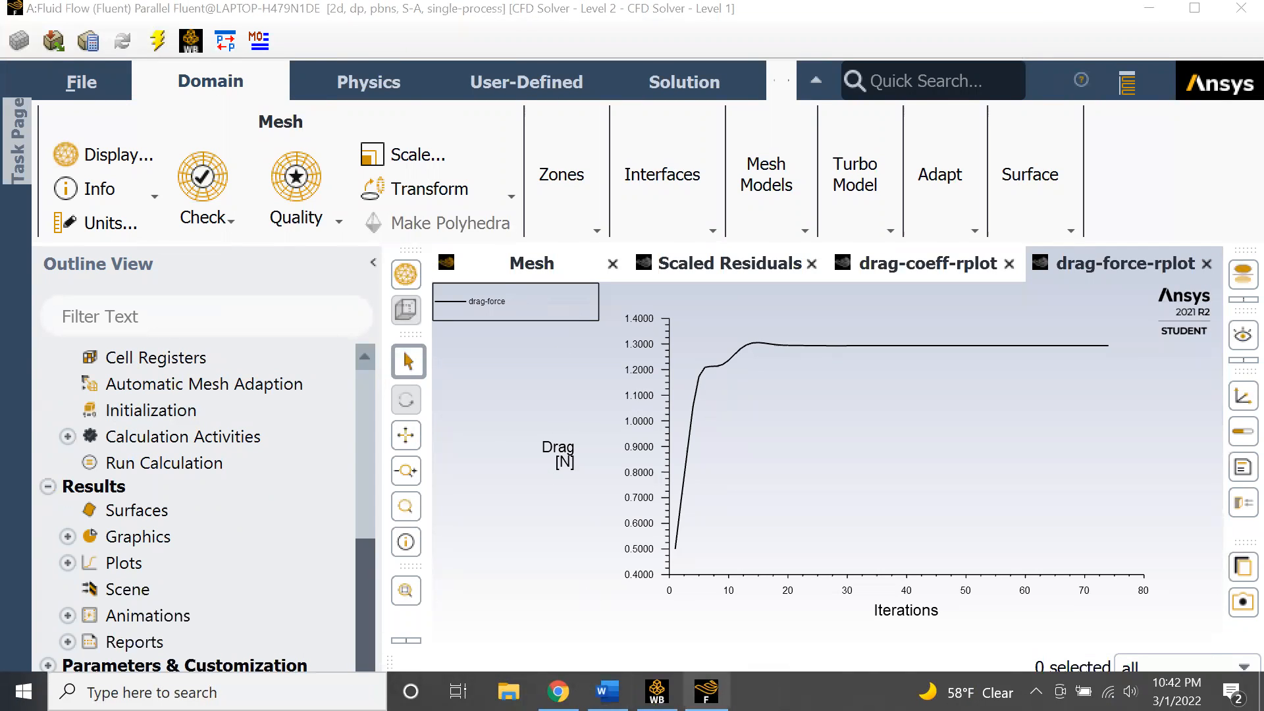
# - Open the console and read the drag force value of the final converged iteration
pyautogui.rightClick(784, 693)
pyautogui.click(800, 663)
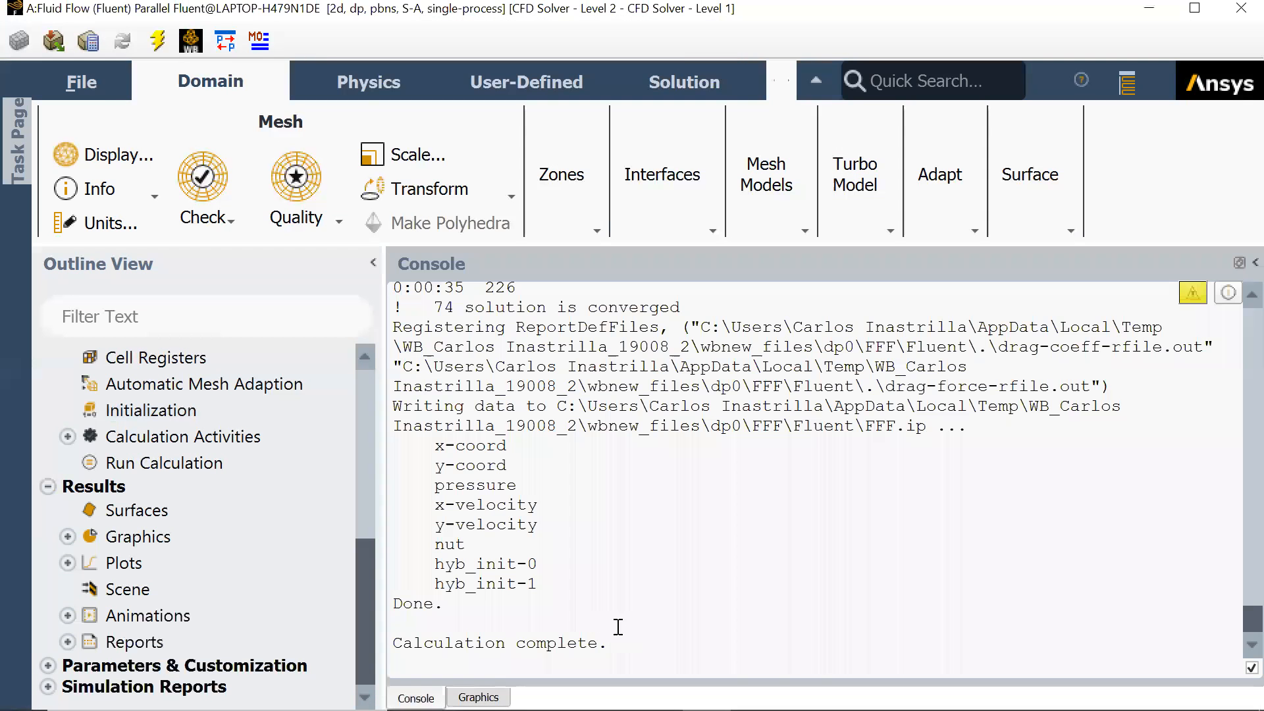
pyautogui.scroll(3, 1079, 401)
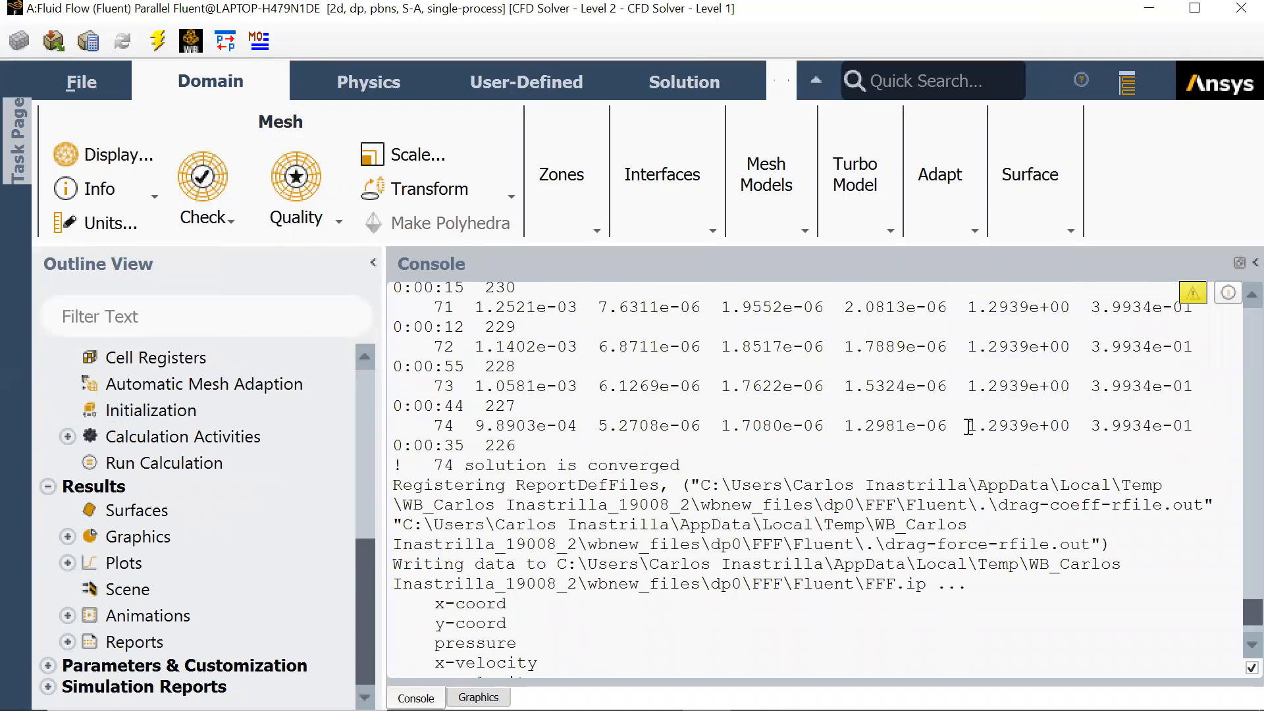
pyautogui.moveTo(969, 427); pyautogui.dragTo(1073, 427)
pyautogui.scroll(6, 1023, 484)
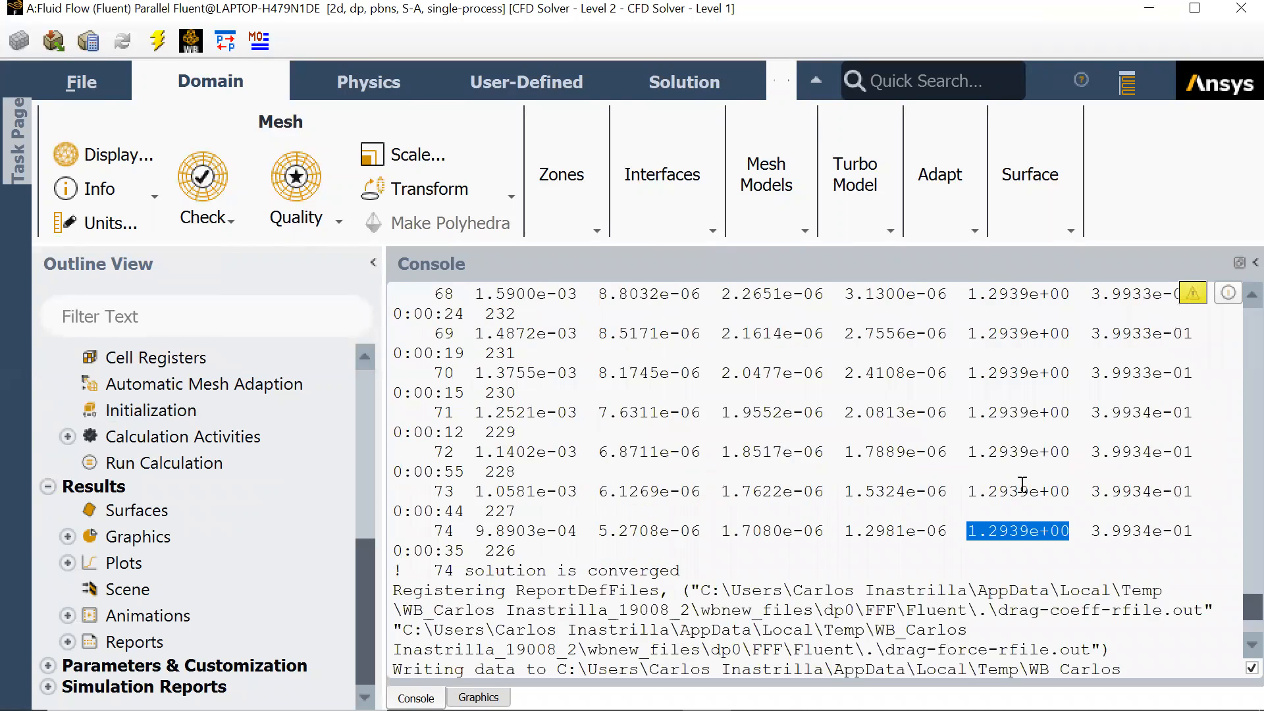
pyautogui.scroll(-5, 1022, 484)
pyautogui.click(979, 497)
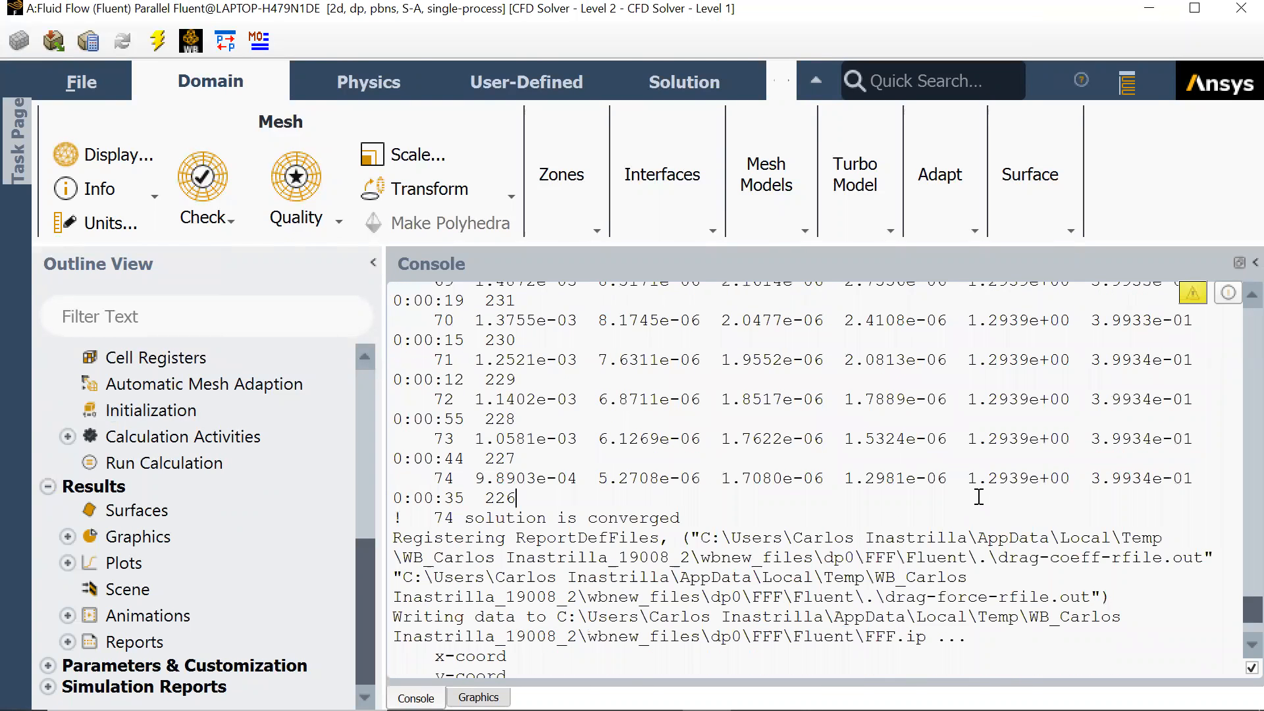
pyautogui.moveTo(971, 479); pyautogui.dragTo(1044, 481)
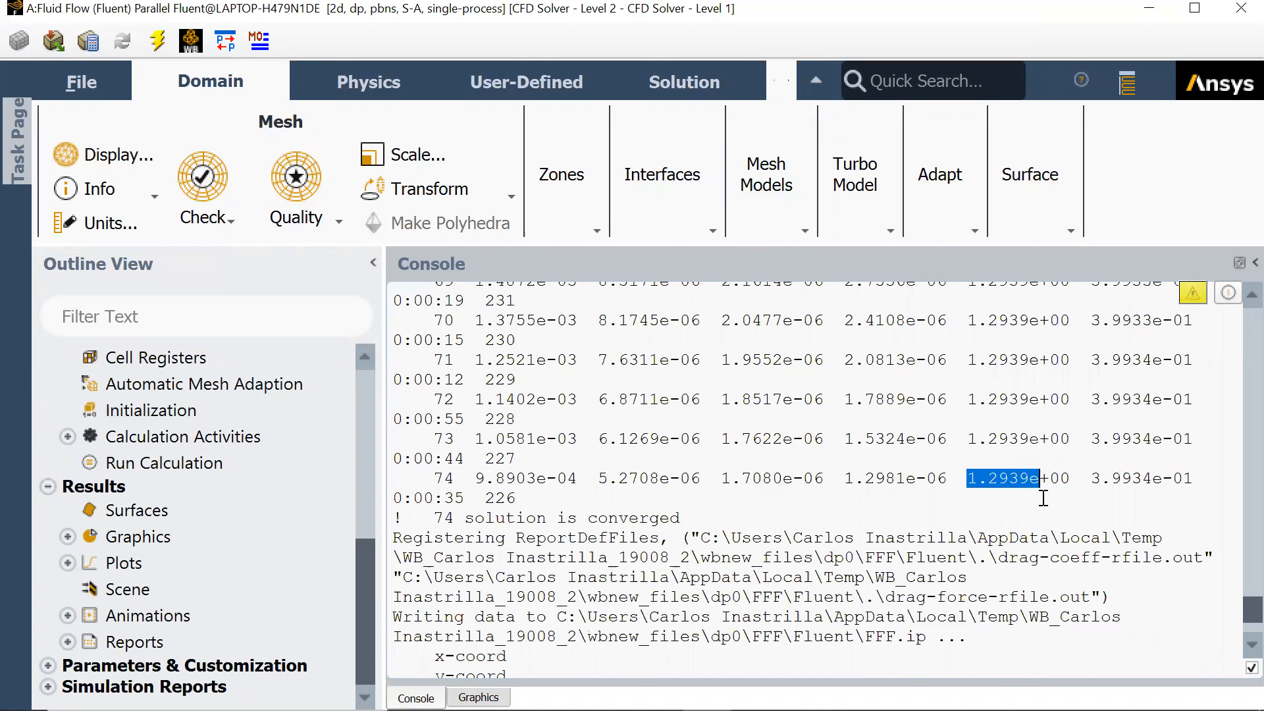
pyautogui.click(1044, 499)
pyautogui.scroll(1, 961, 506)
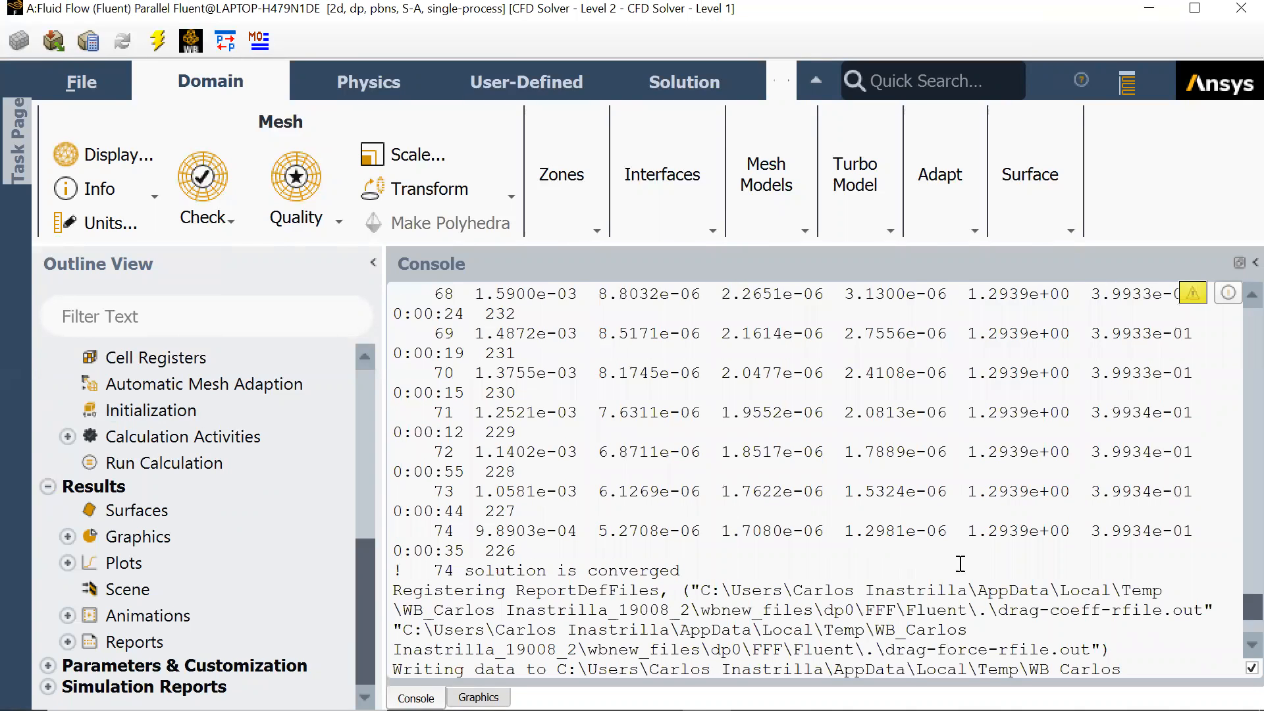
pyautogui.moveTo(972, 525); pyautogui.dragTo(1037, 535)
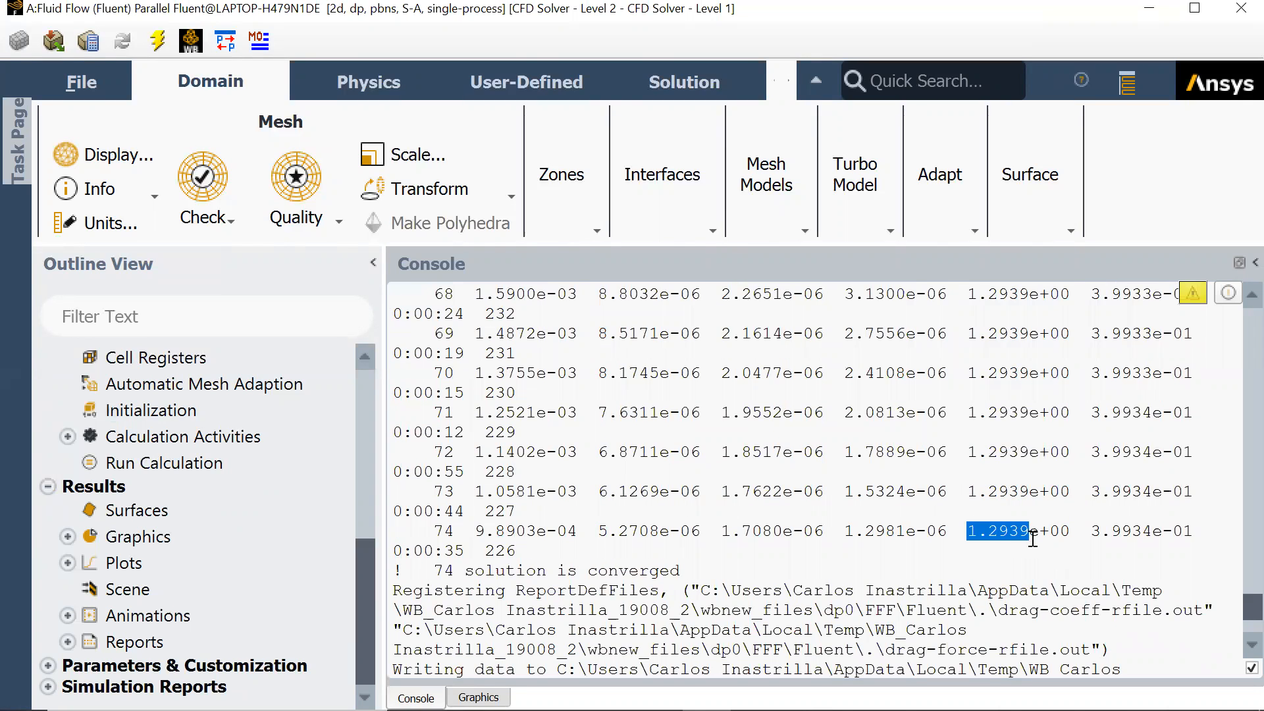
pyautogui.click(1032, 538)
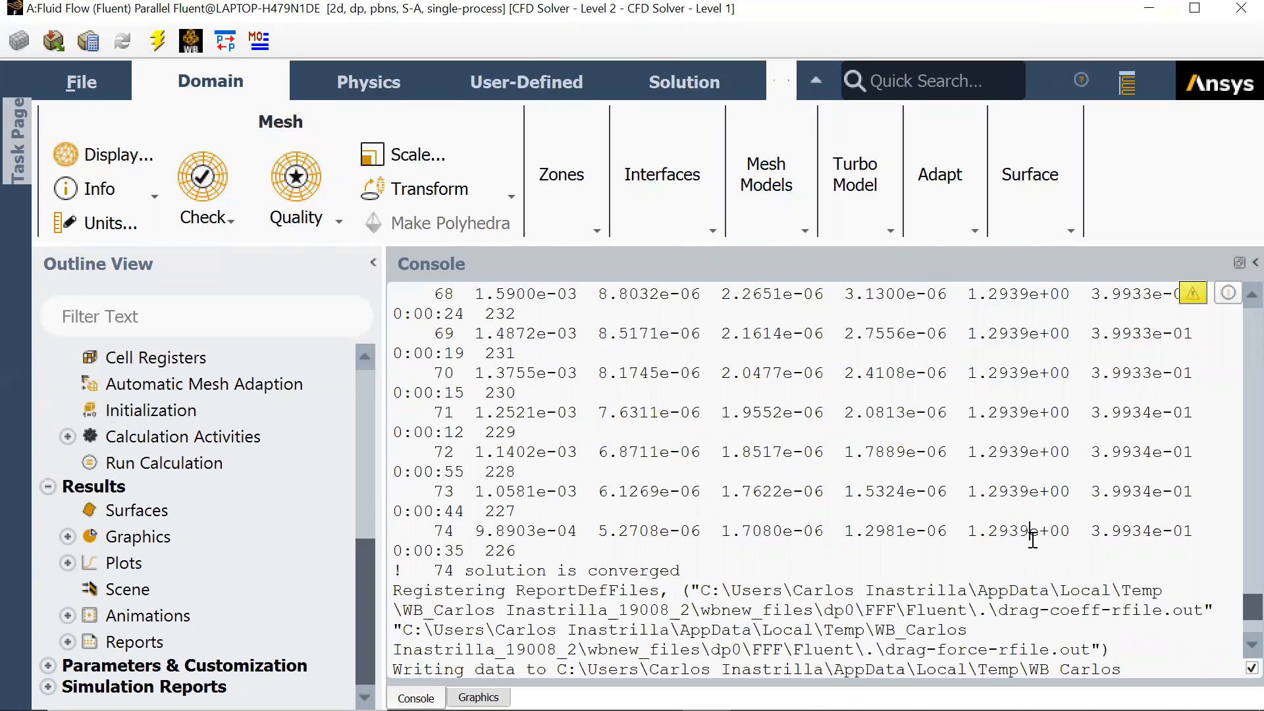
pyautogui.moveTo(964, 530); pyautogui.dragTo(1034, 530)
pyautogui.click(1052, 567)
# - Turn off automatic taskbar hiding and switch to the browser showing the DOE PROJECT 2 assignment
pyautogui.click(1255, 262)
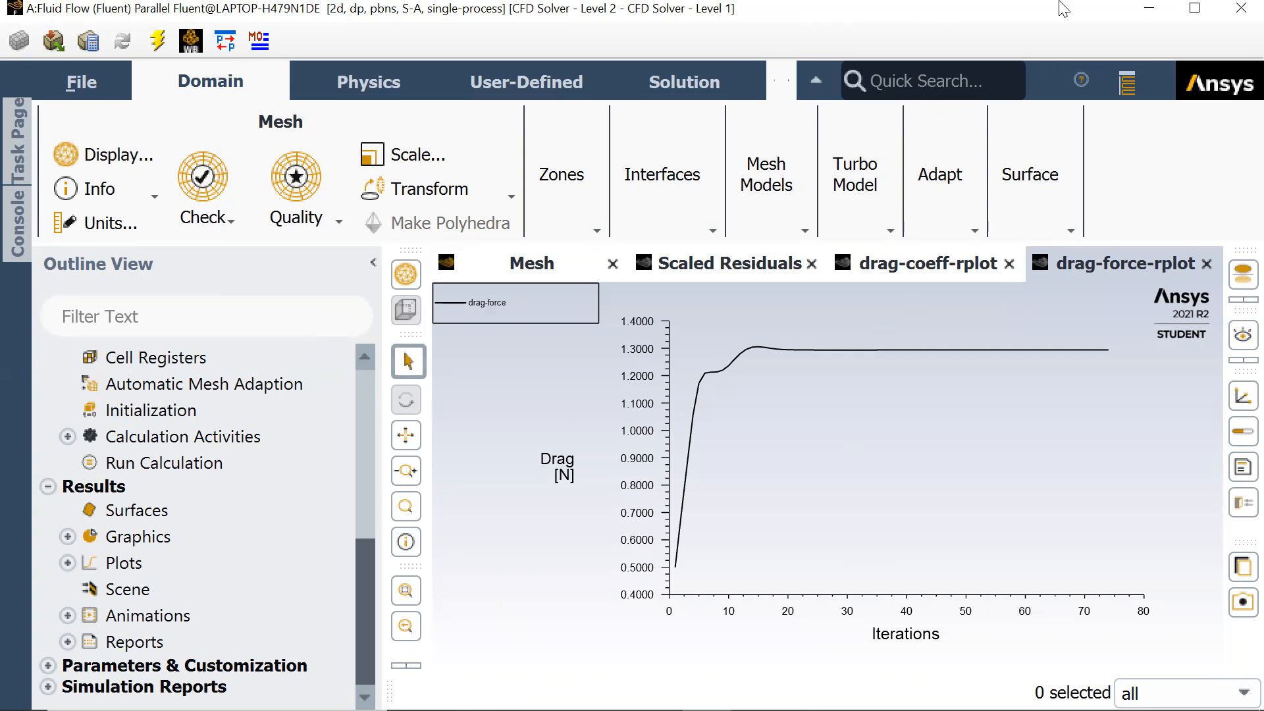
pyautogui.moveTo(790, 710)
pyautogui.rightClick(872, 692)
pyautogui.click(895, 667)
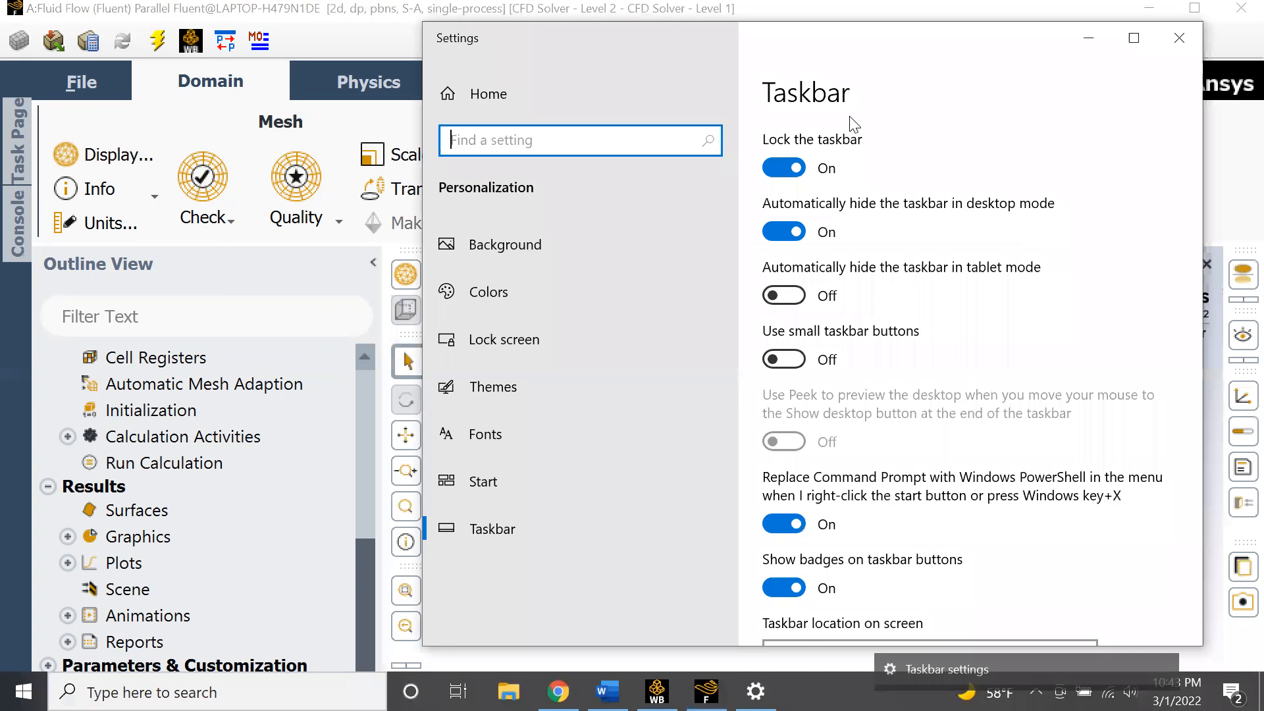
pyautogui.click(784, 231)
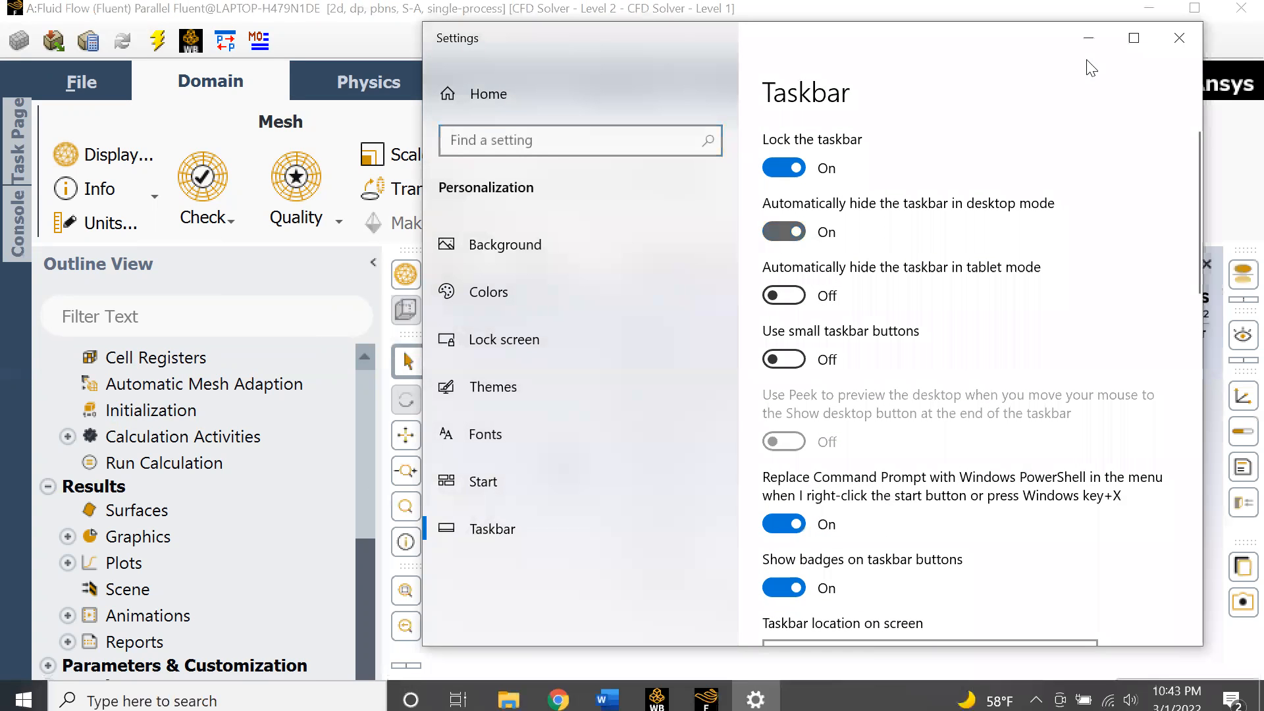
pyautogui.click(1180, 37)
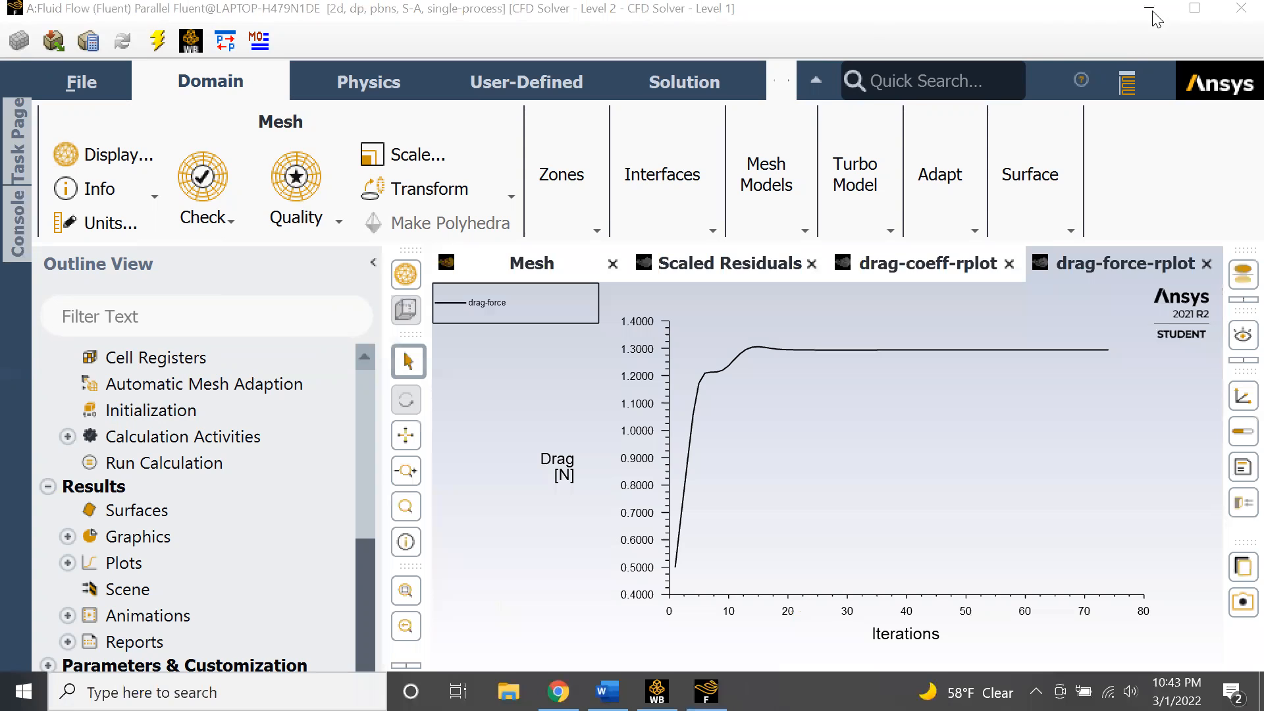
pyautogui.click(558, 691)
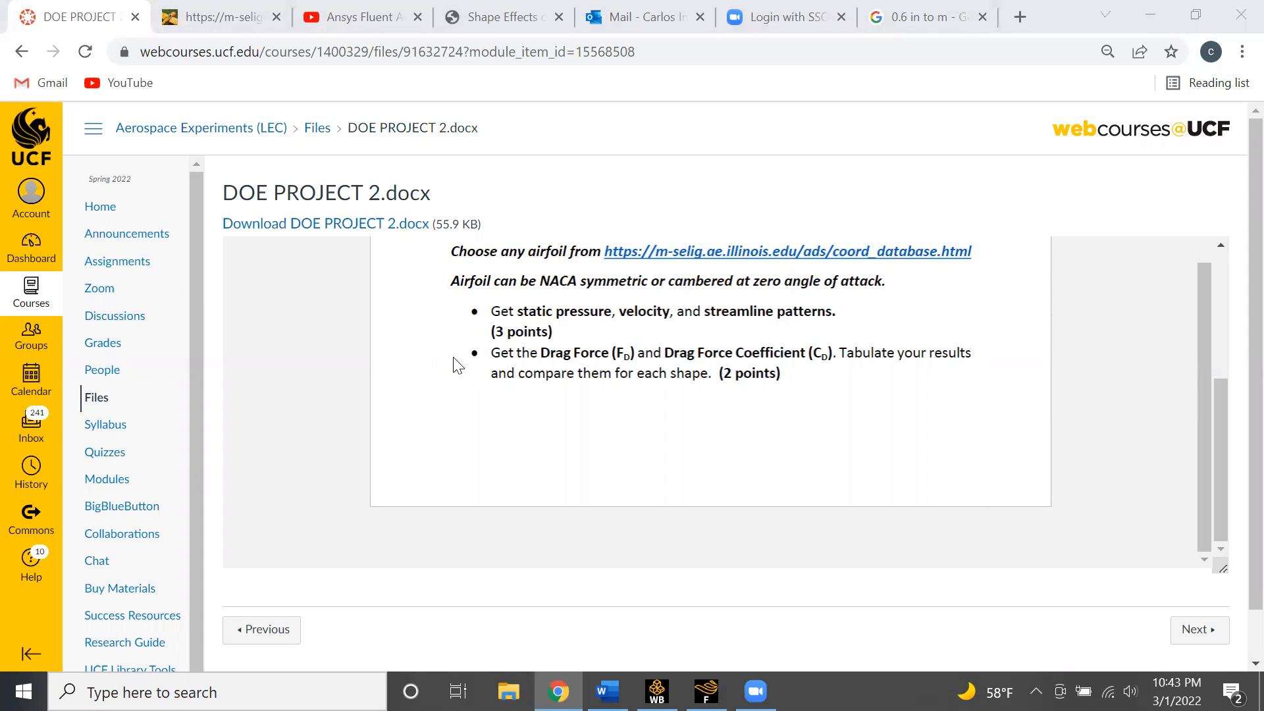
# - Review the assignment's required static pressure, velocity, streamline and drag results, then return to Fluent
pyautogui.scroll(5, 461, 366)
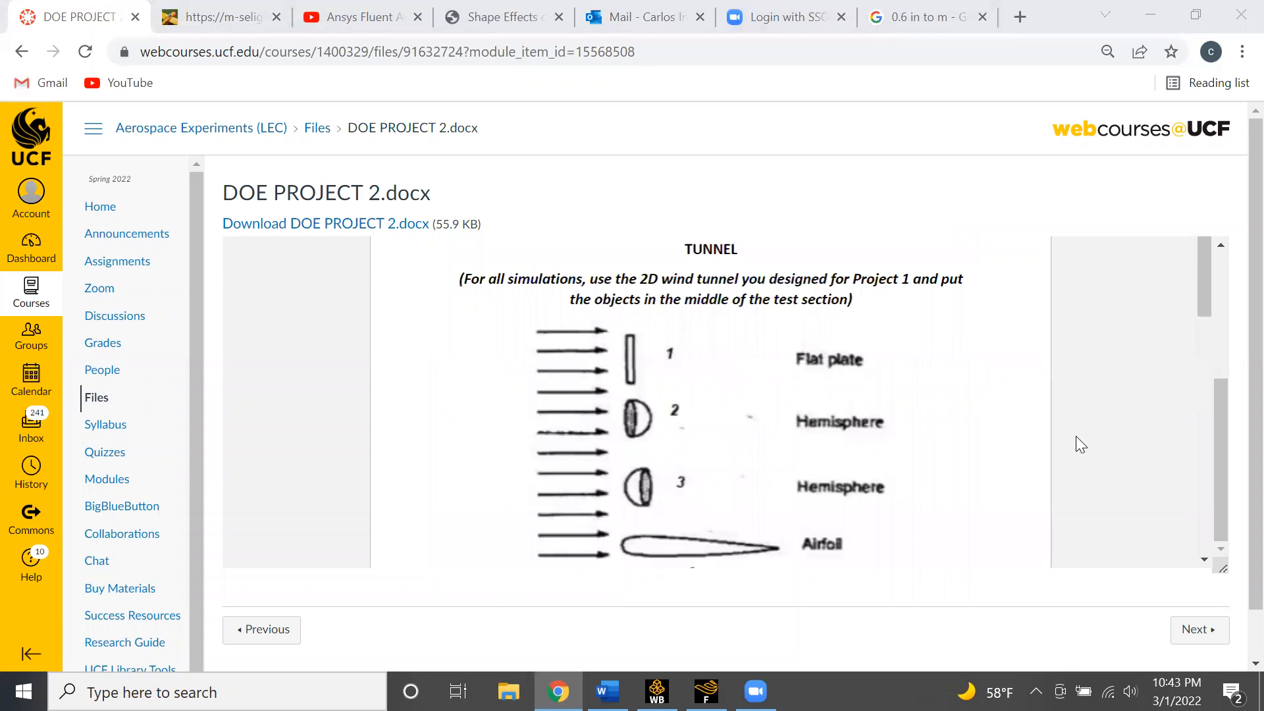
pyautogui.scroll(-5, 799, 432)
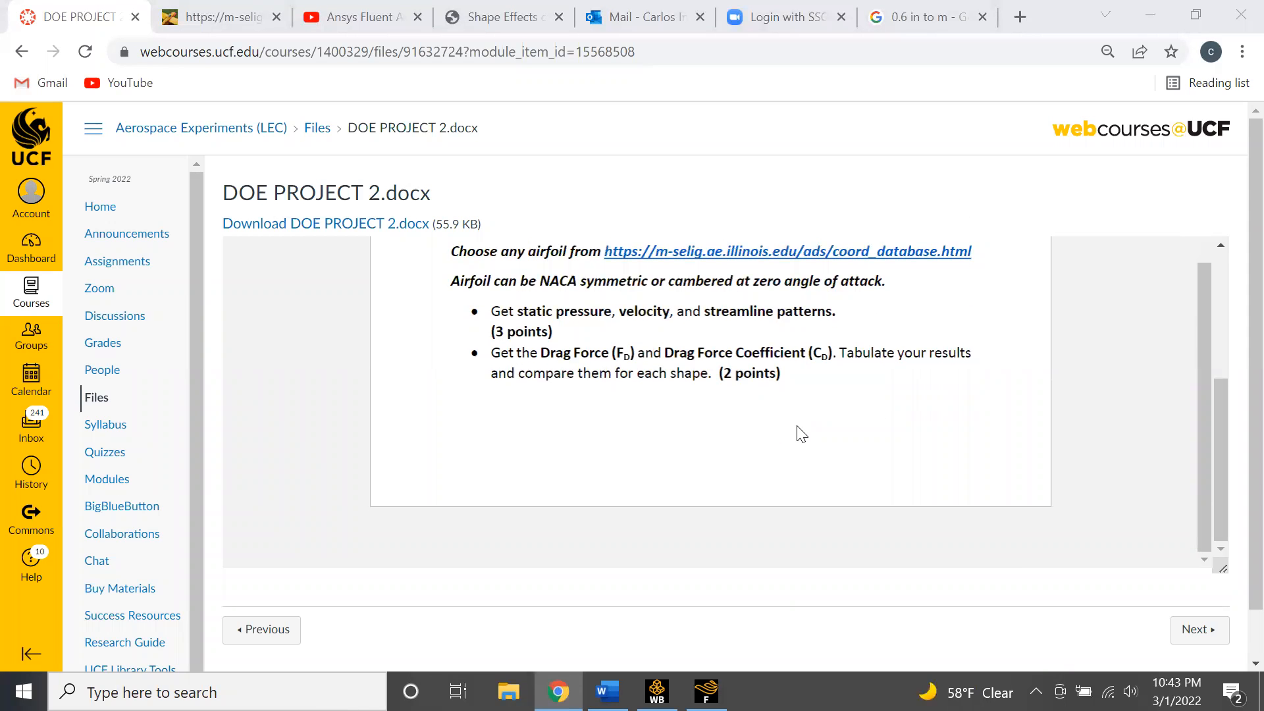
pyautogui.moveTo(516, 442); pyautogui.dragTo(732, 443)
pyautogui.click(818, 455)
pyautogui.click(706, 692)
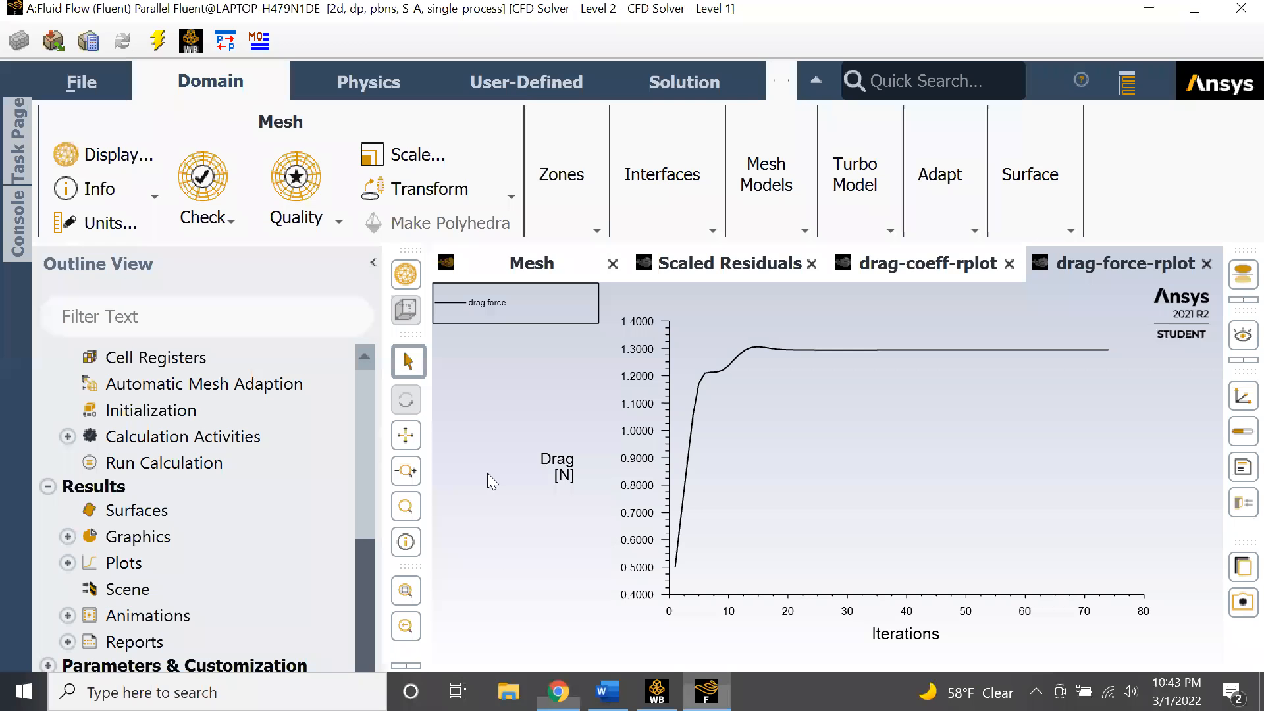
# - Open a new solution XY plot and name it static-pressure
pyautogui.click(68, 563)
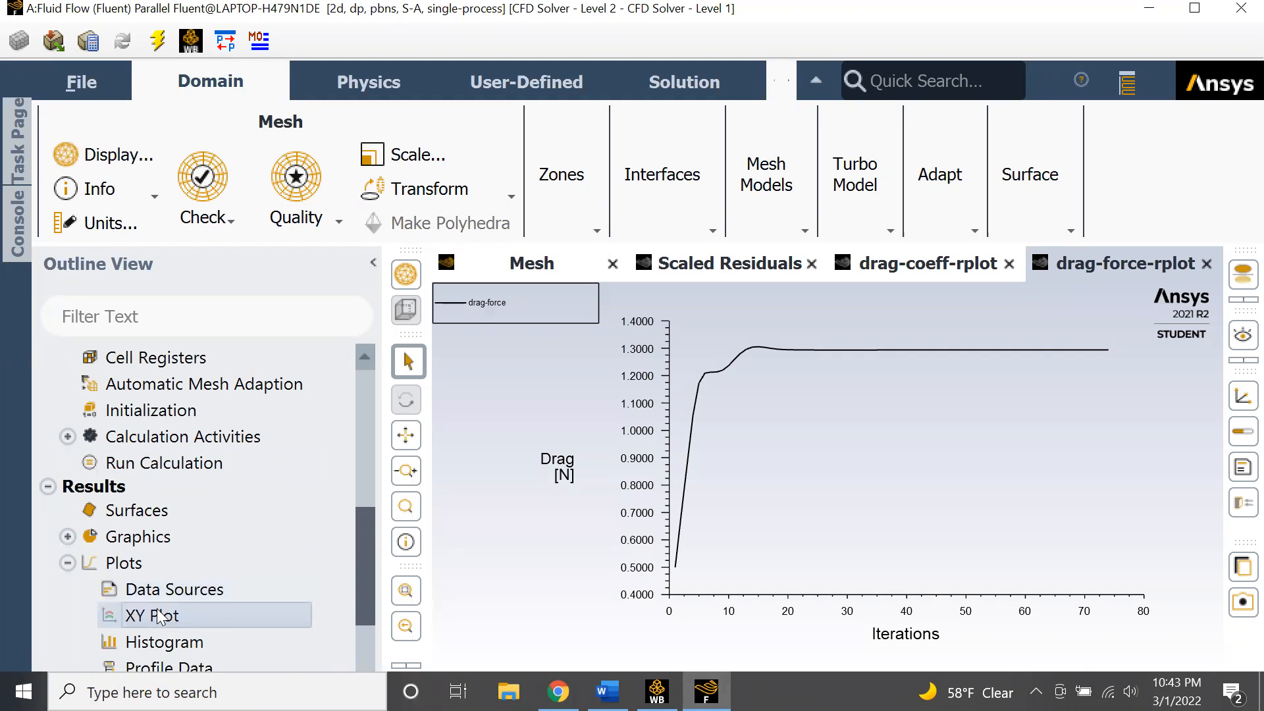
pyautogui.doubleClick(153, 616)
pyautogui.moveTo(370, 129); pyautogui.dragTo(214, 120)
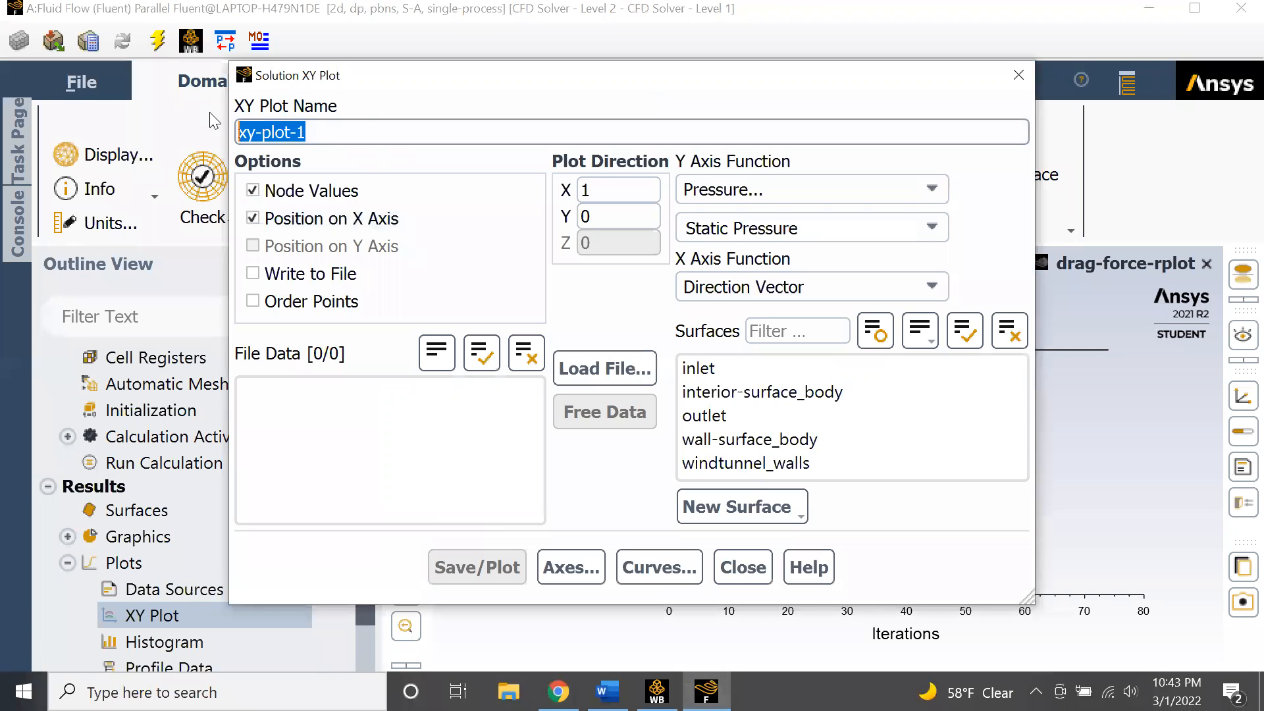
pyautogui.write('static-pressure')
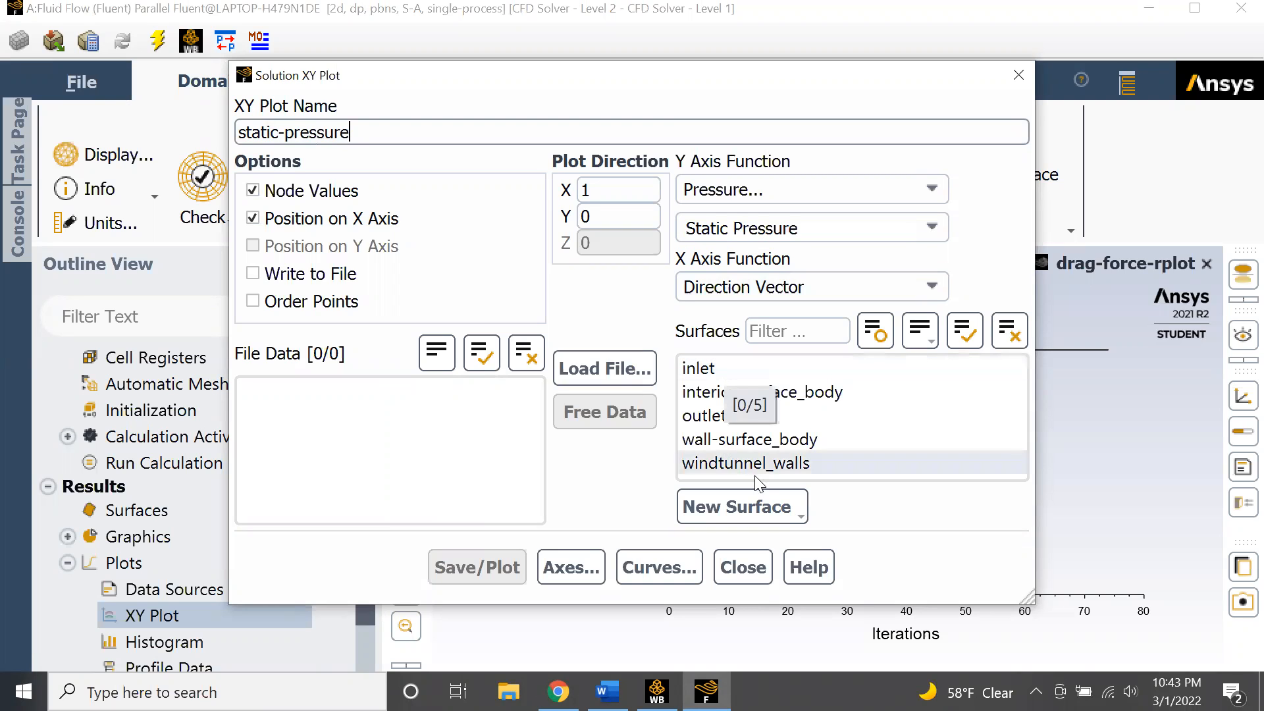
pyautogui.click(775, 463)
pyautogui.moveTo(790, 380); pyautogui.dragTo(789, 377)
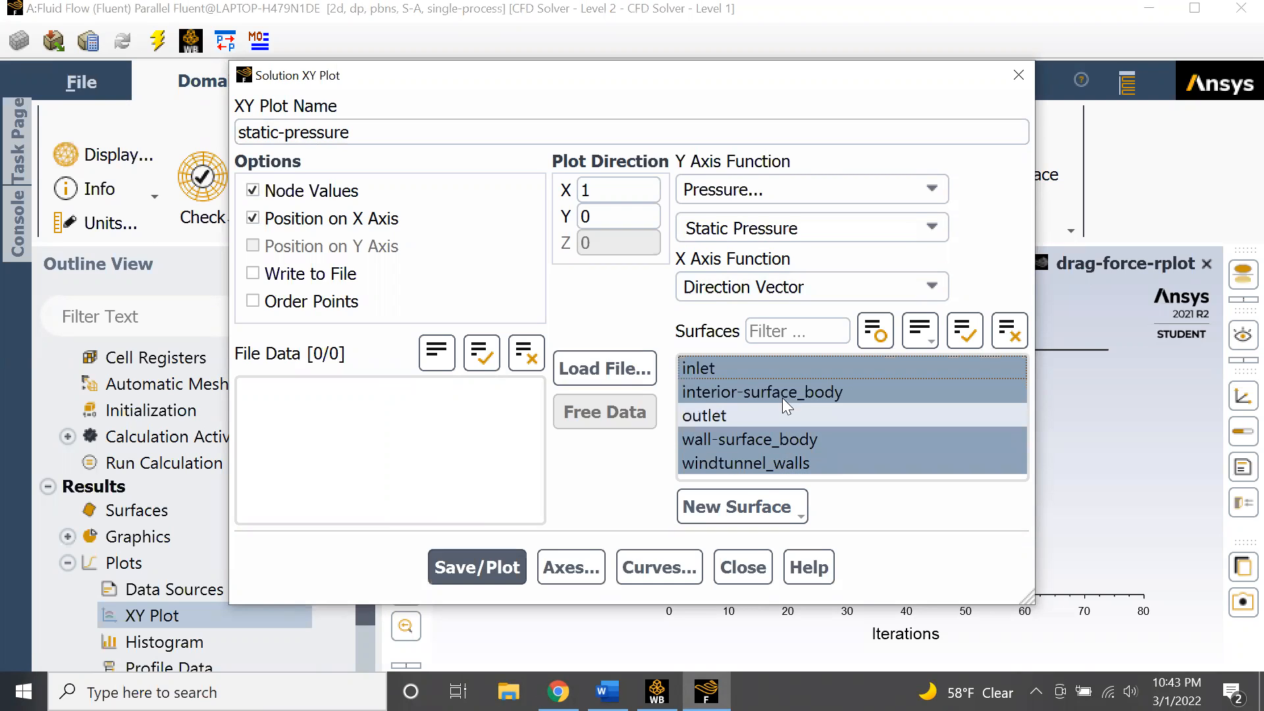
pyautogui.moveTo(790, 465); pyautogui.dragTo(629, 359)
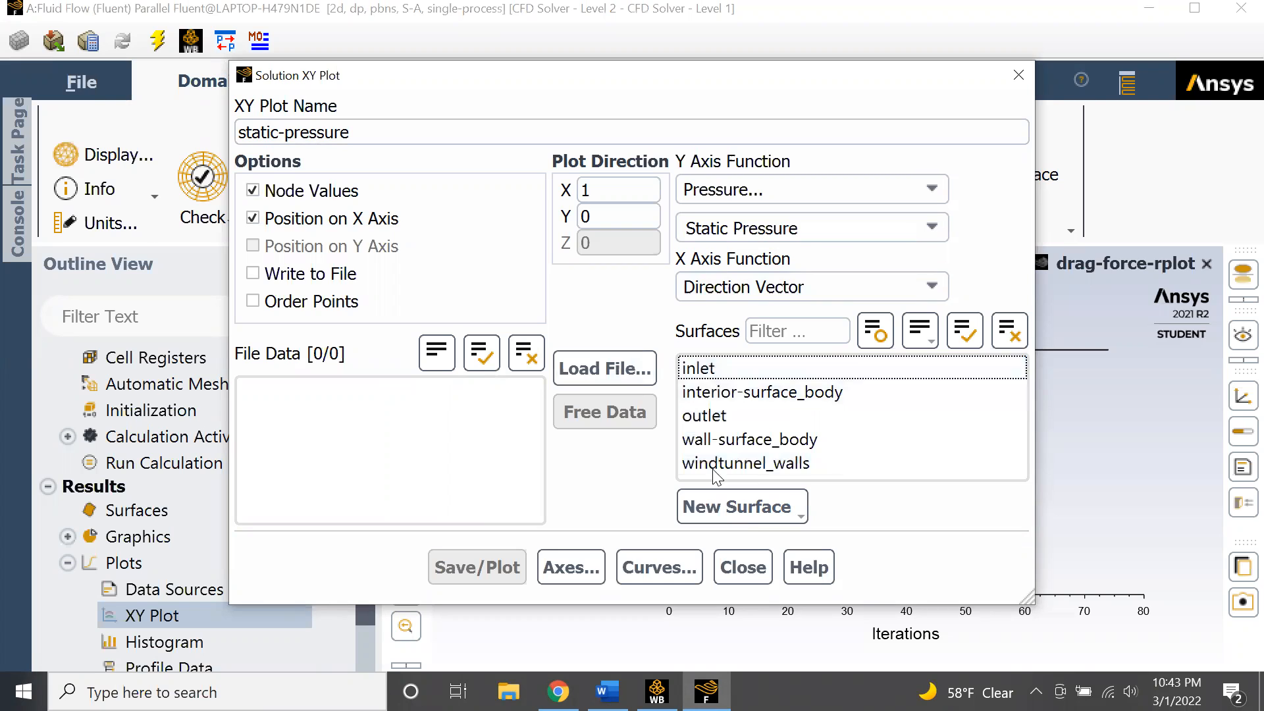
# - Create a line surface named across from x0 = -1 m to x1 = 1.25 m and plot static pressure along it
pyautogui.click(744, 502)
pyautogui.click(749, 289)
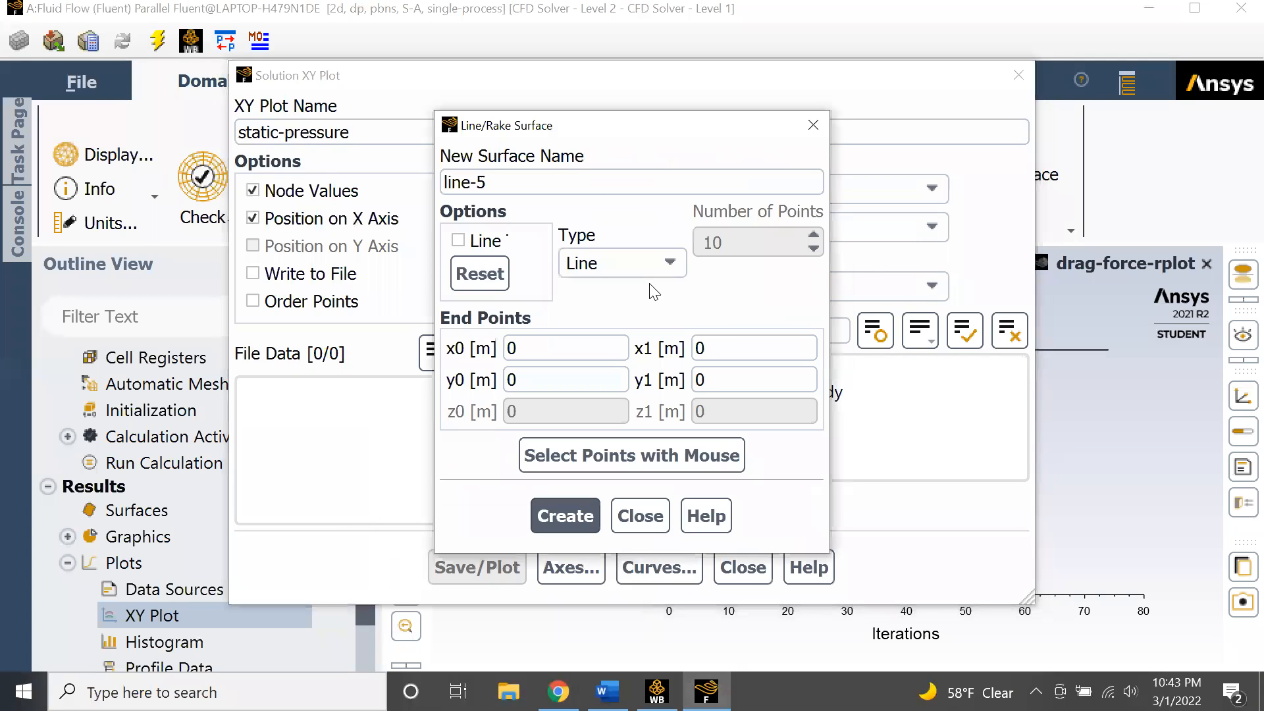
pyautogui.write('across')
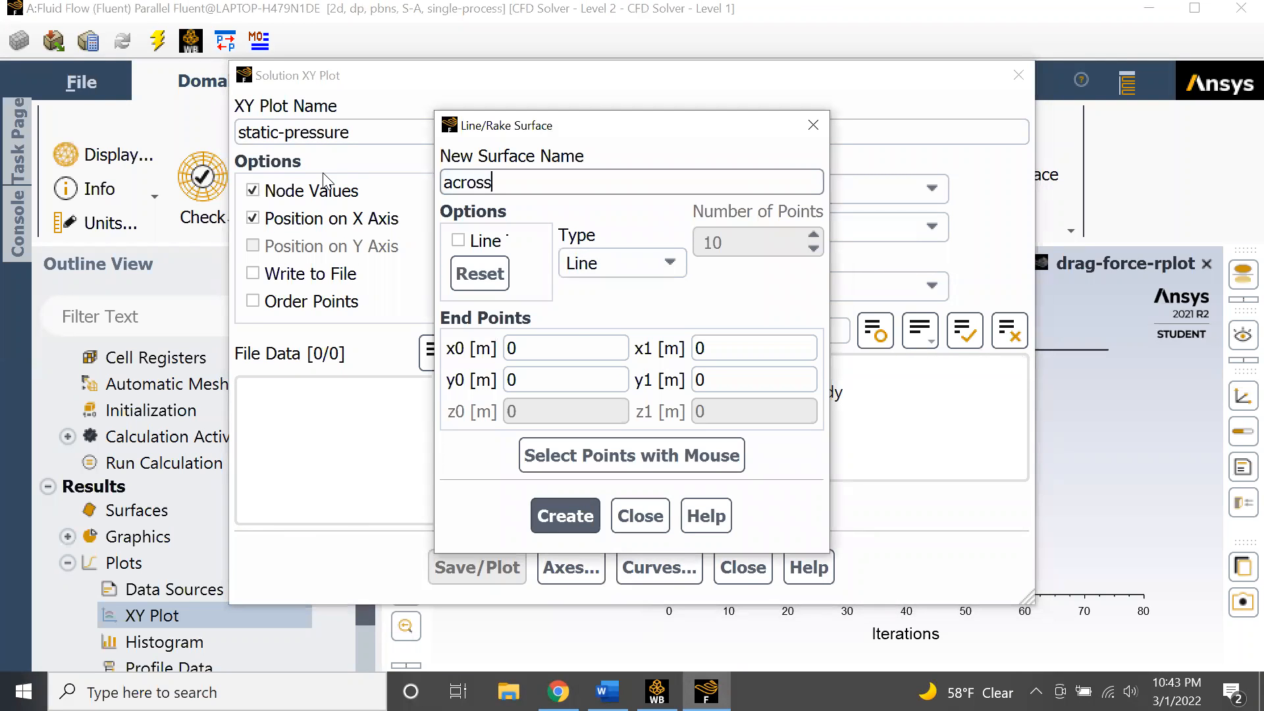
pyautogui.click(512, 344)
pyautogui.write('-2')
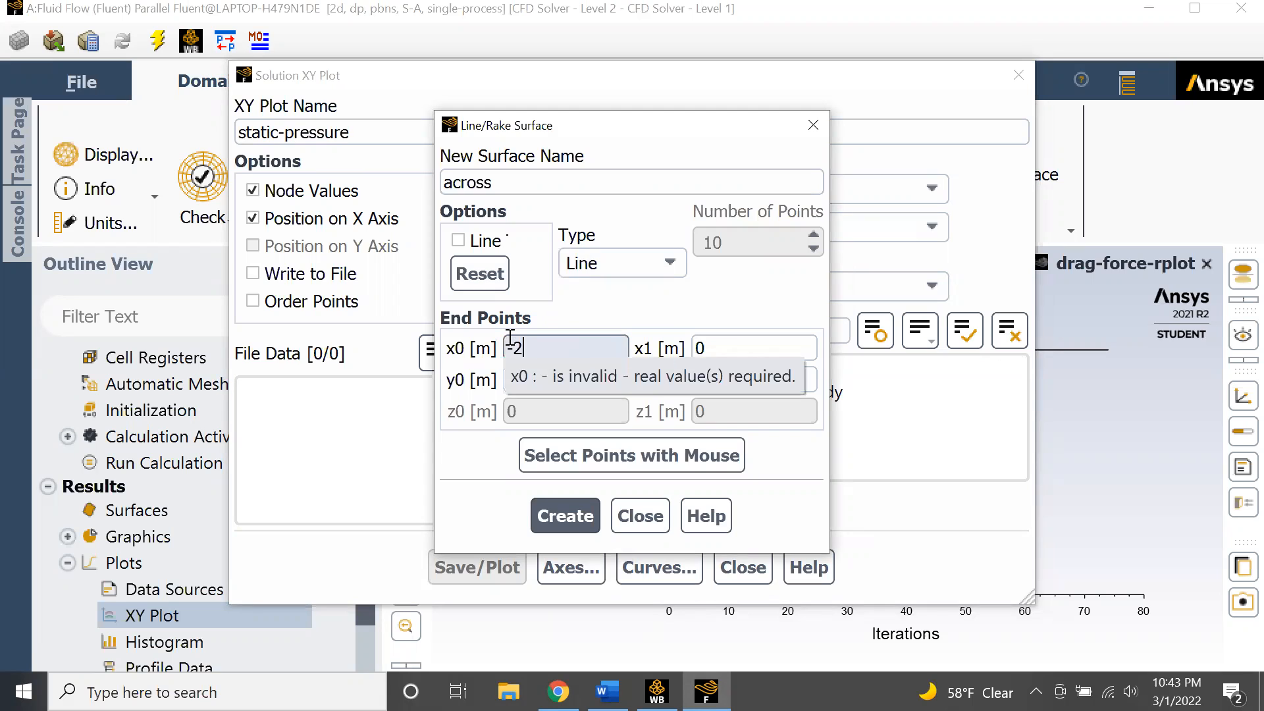
pyautogui.press('BackSpace')
pyautogui.write('1')
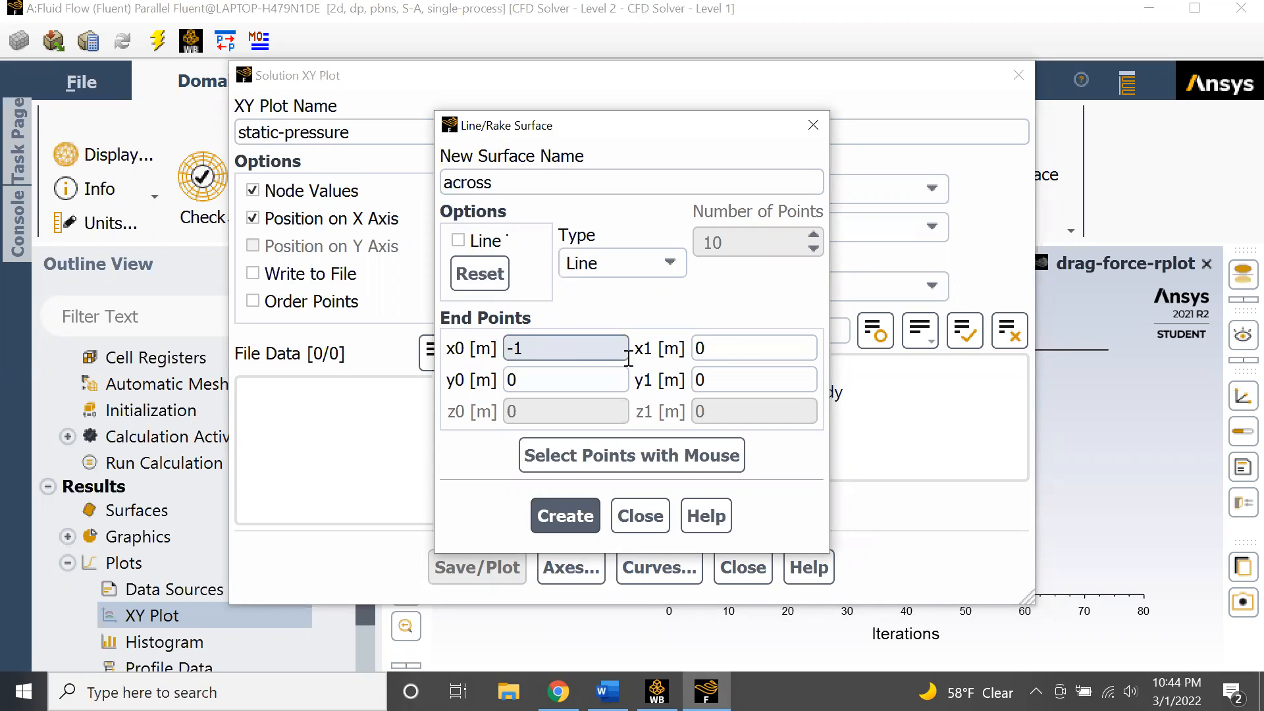
pyautogui.click(711, 354)
pyautogui.write('1.2')
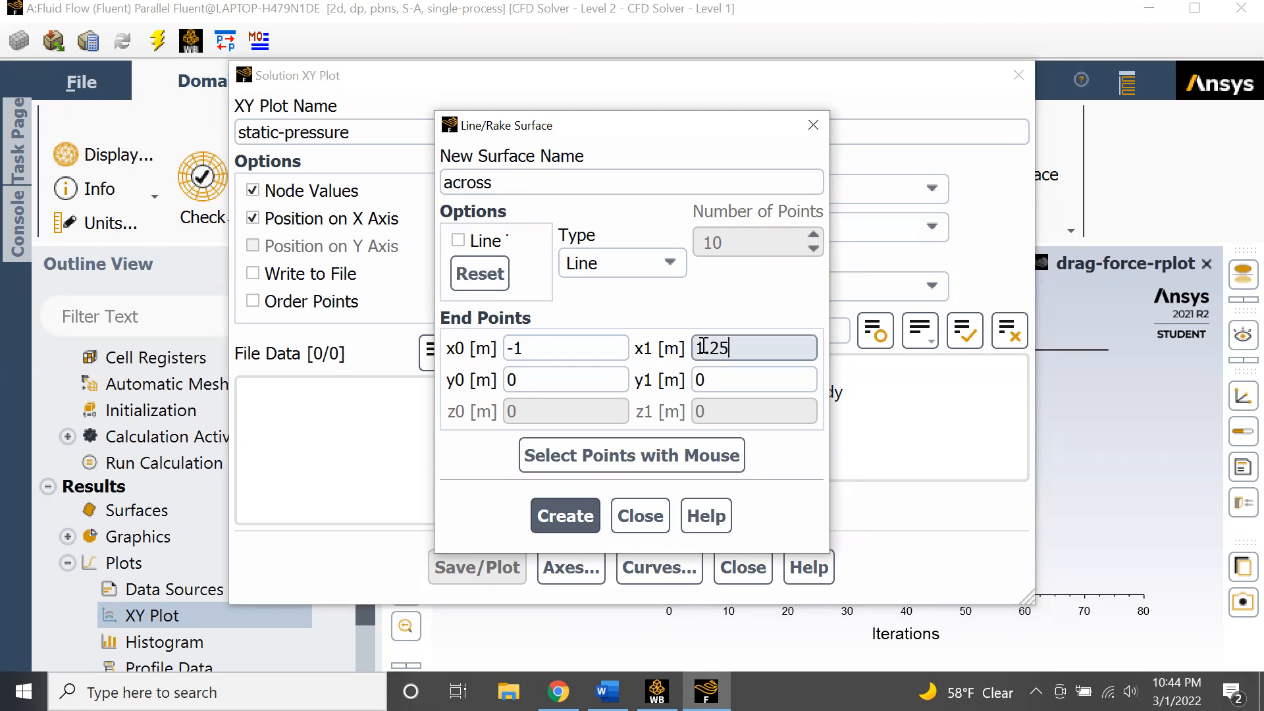
pyautogui.write('5')
pyautogui.click(565, 516)
pyautogui.click(642, 516)
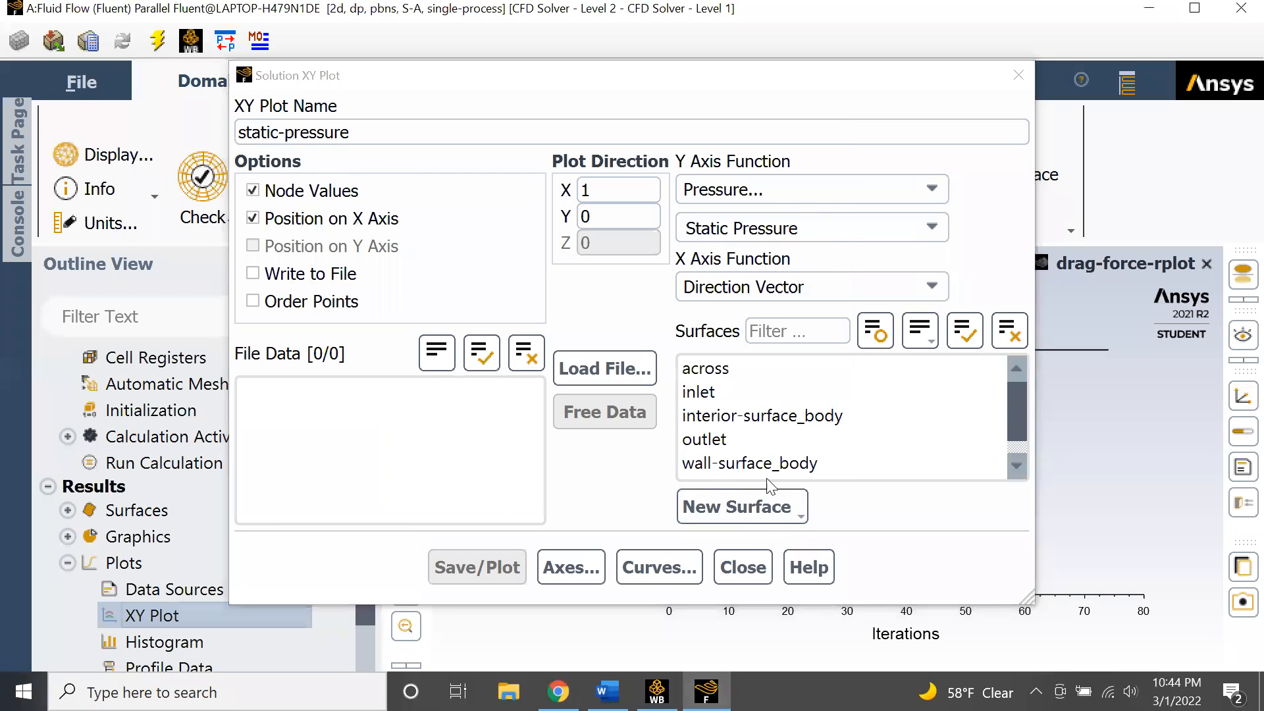
pyautogui.click(776, 368)
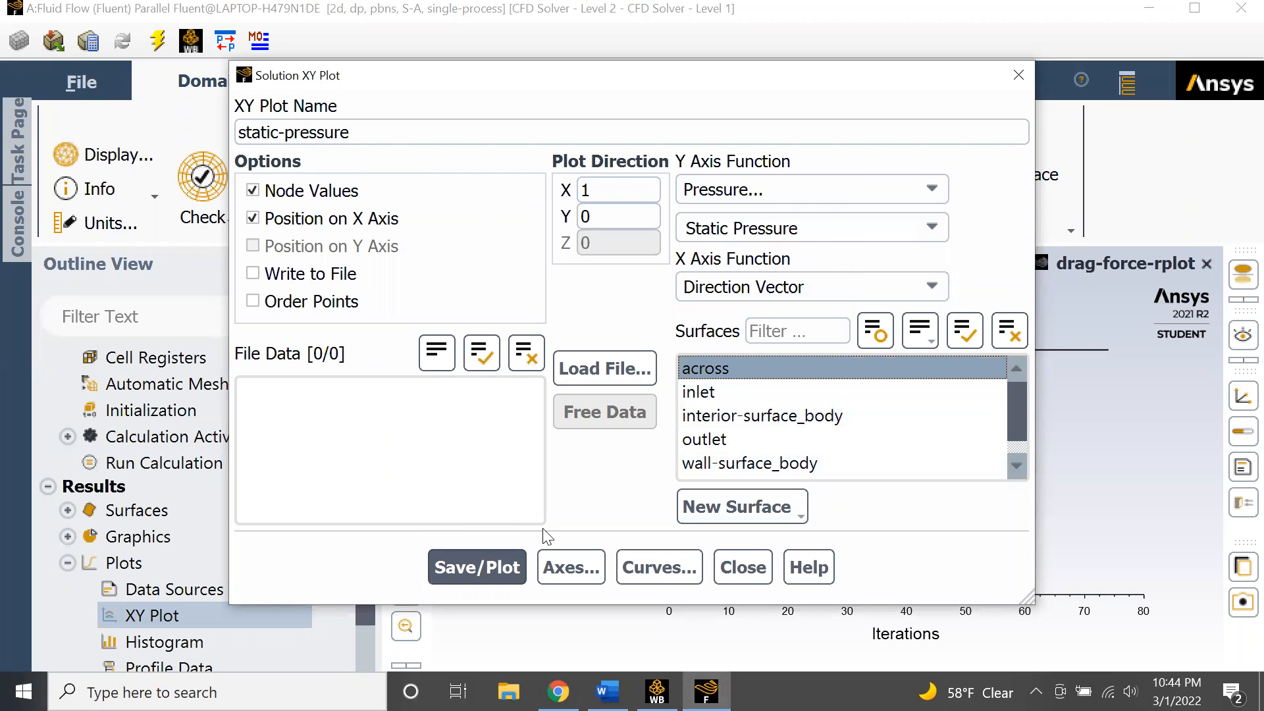
pyautogui.click(743, 567)
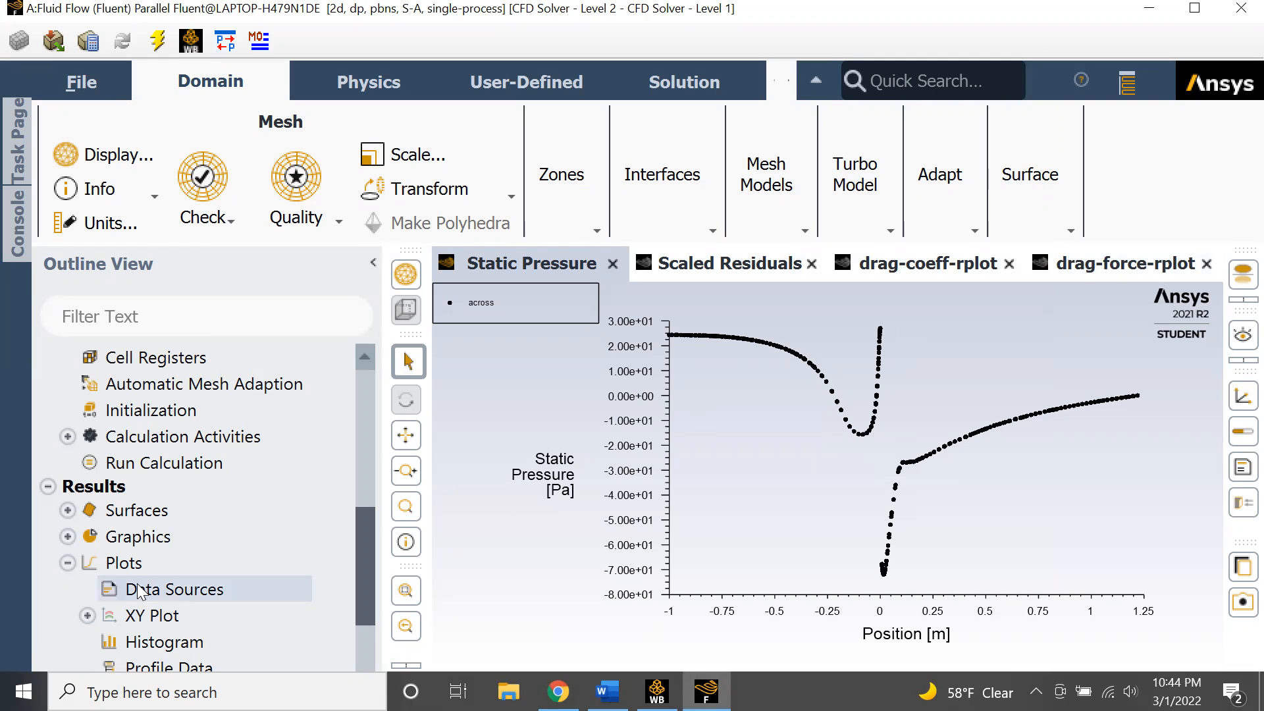
# - Create an XY plot named velocity-plot of velocity magnitude along the across line
pyautogui.scroll(-2, 81, 611)
pyautogui.click(84, 508)
pyautogui.doubleClick(132, 505)
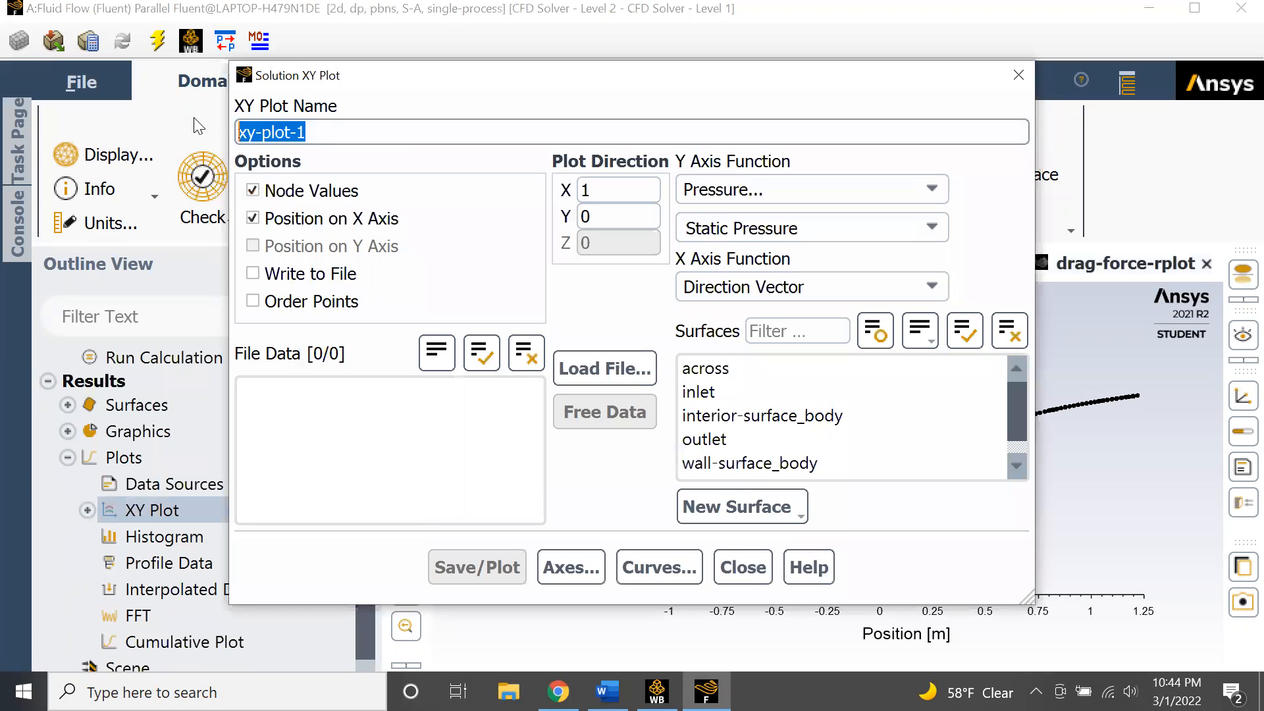
pyautogui.write('velocit')
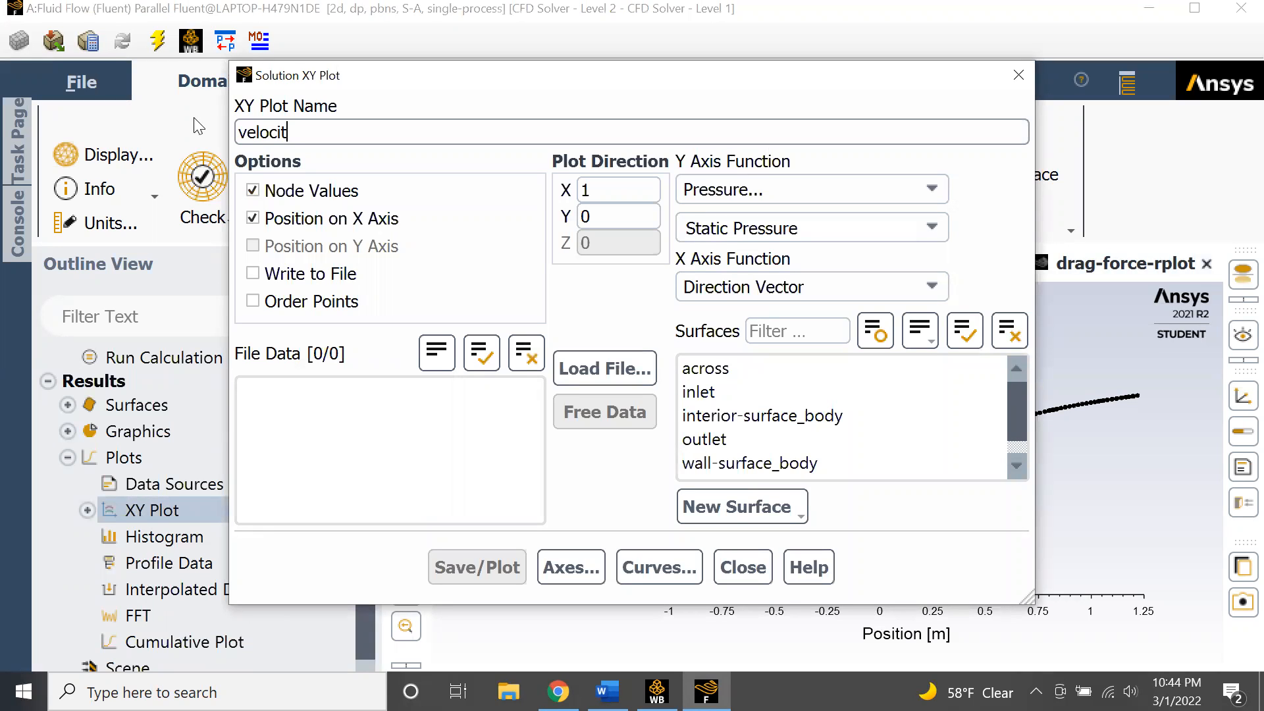
pyautogui.write('y-plot')
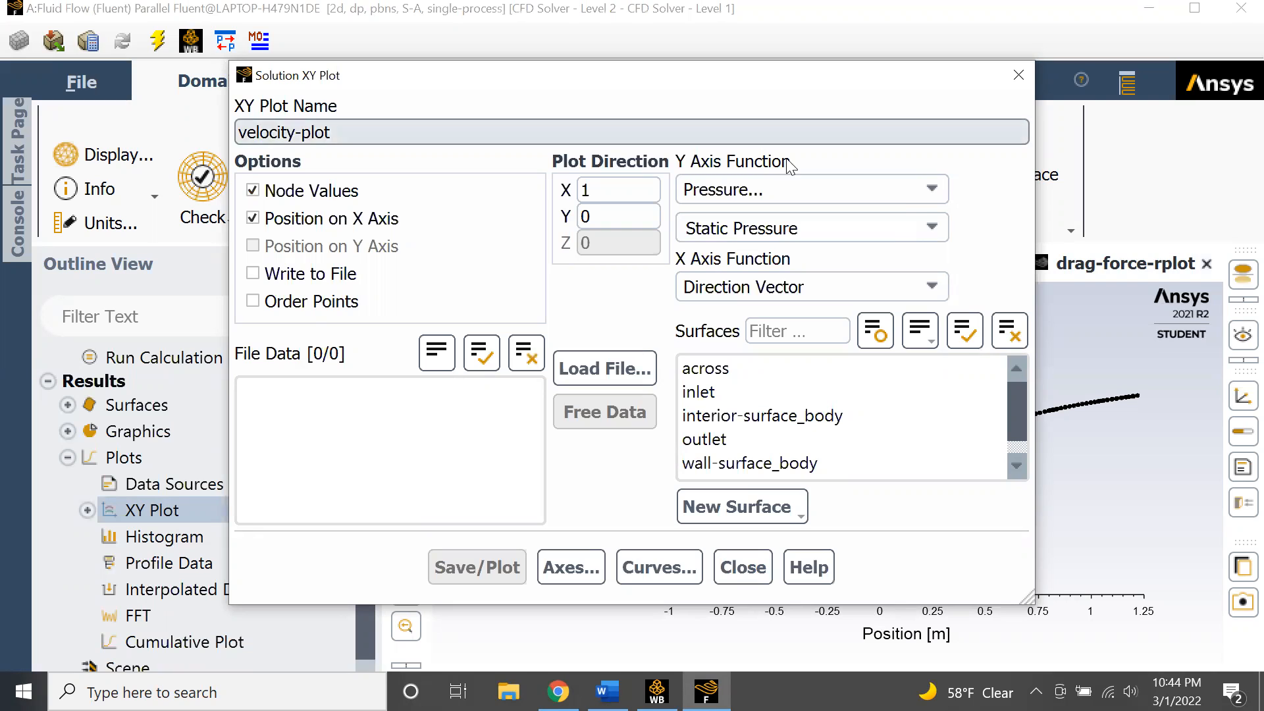
pyautogui.click(900, 194)
pyautogui.click(850, 259)
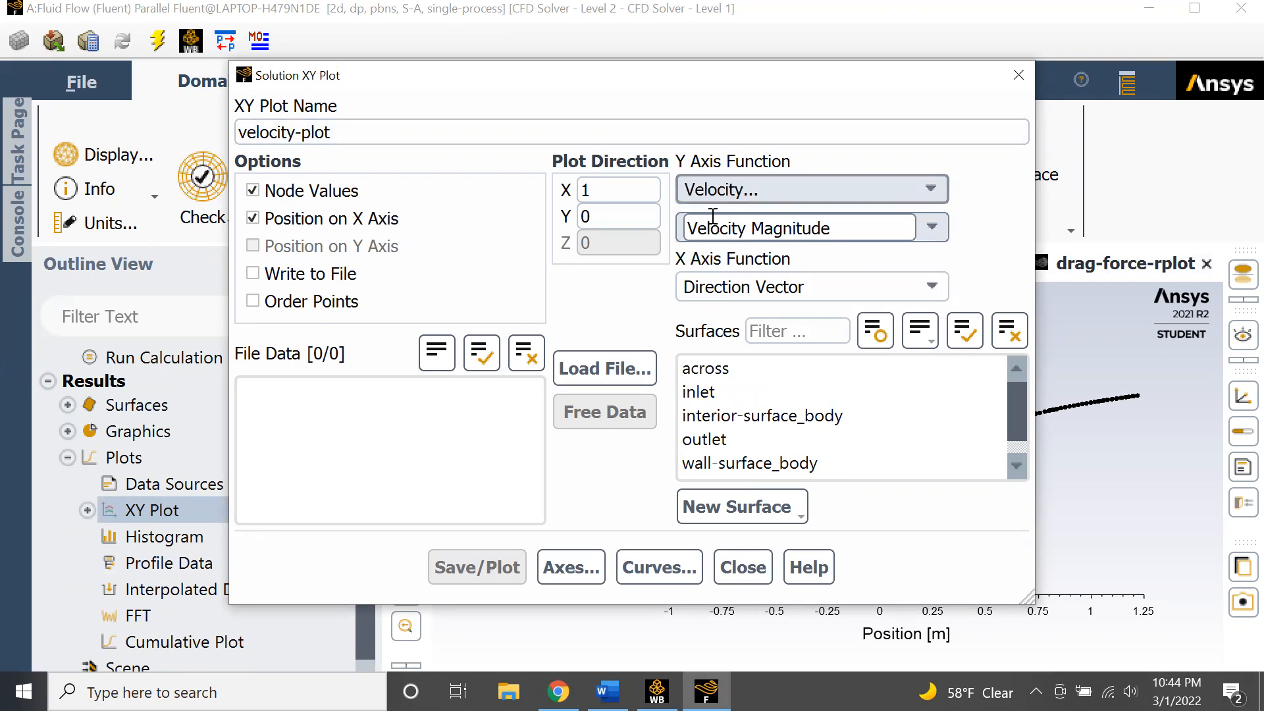
pyautogui.click(721, 369)
pyautogui.click(507, 567)
pyautogui.click(744, 568)
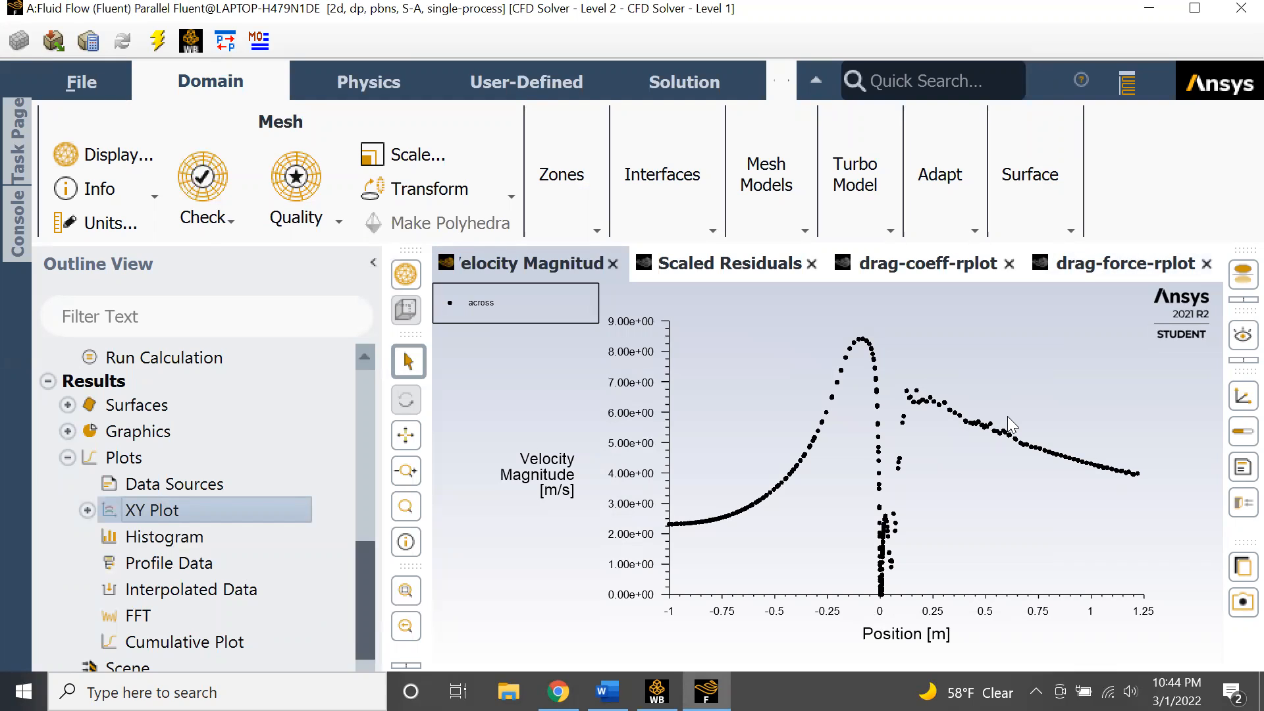
pyautogui.click(87, 511)
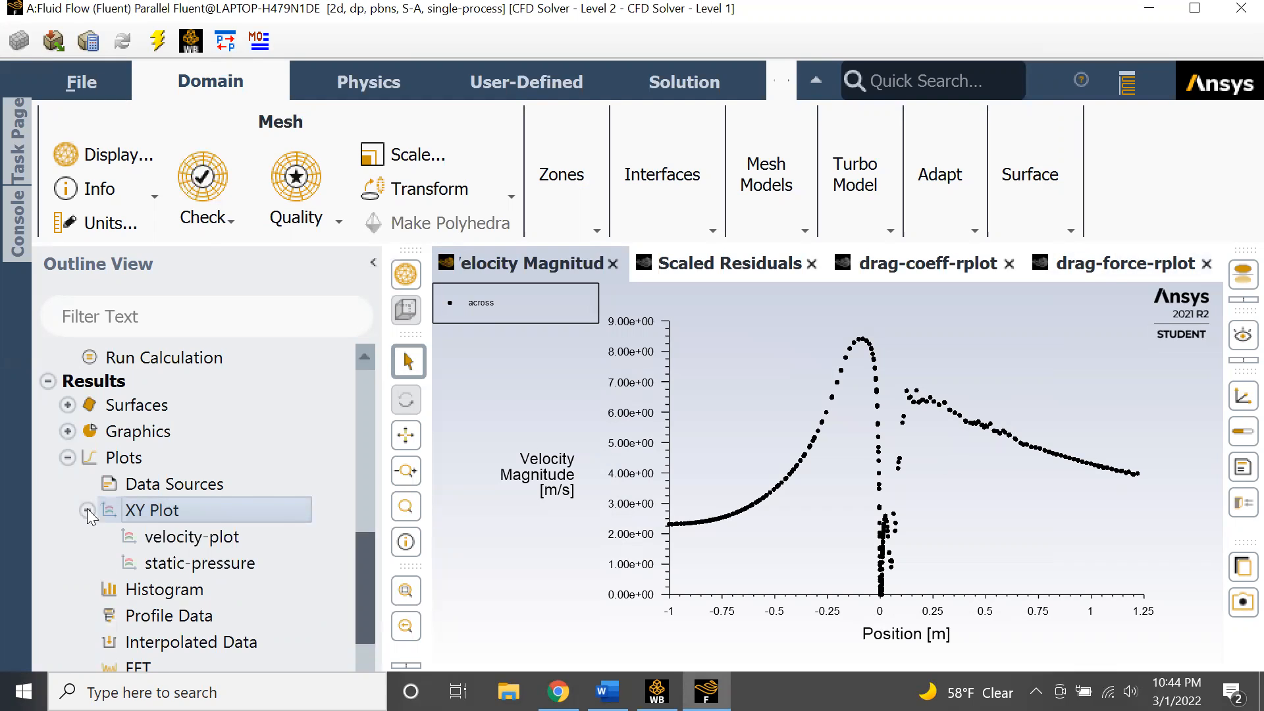
pyautogui.click(558, 691)
pyautogui.click(558, 691)
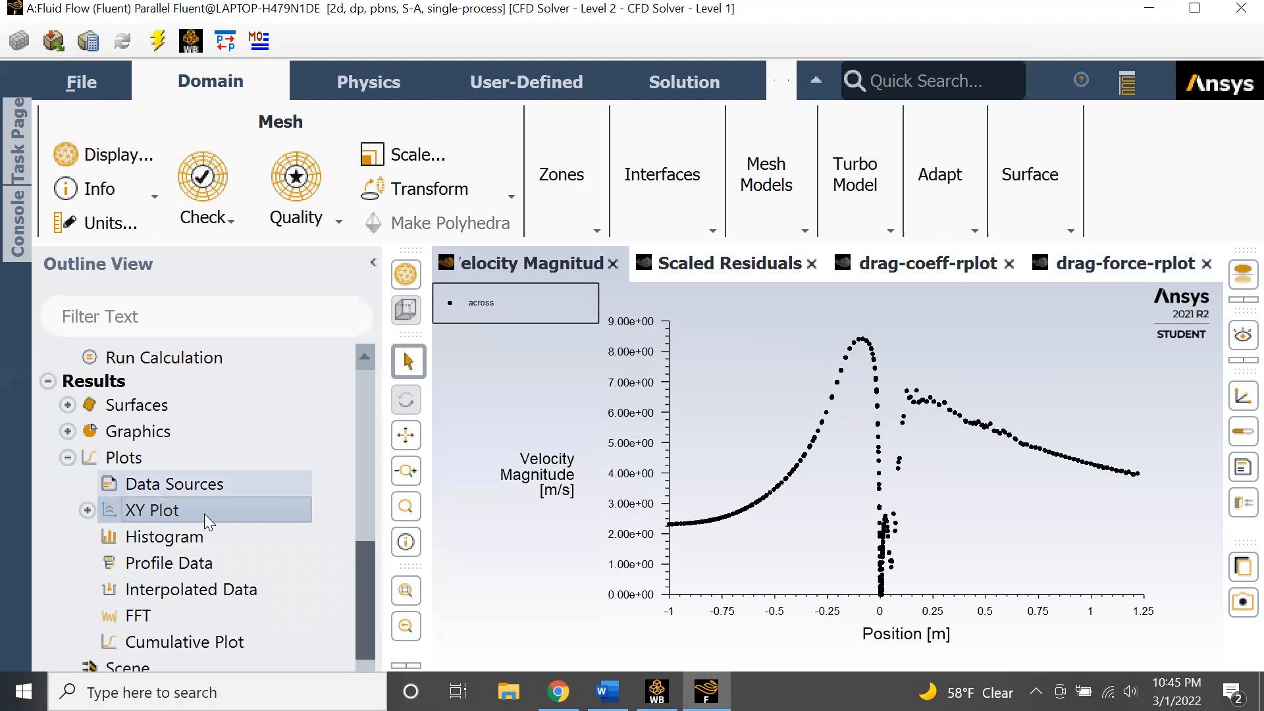
# - Display velocity vectors named velocity on the selected surfaces using the harpoon style
pyautogui.scroll(2, 78, 486)
pyautogui.click(68, 484)
pyautogui.scroll(-3, 155, 529)
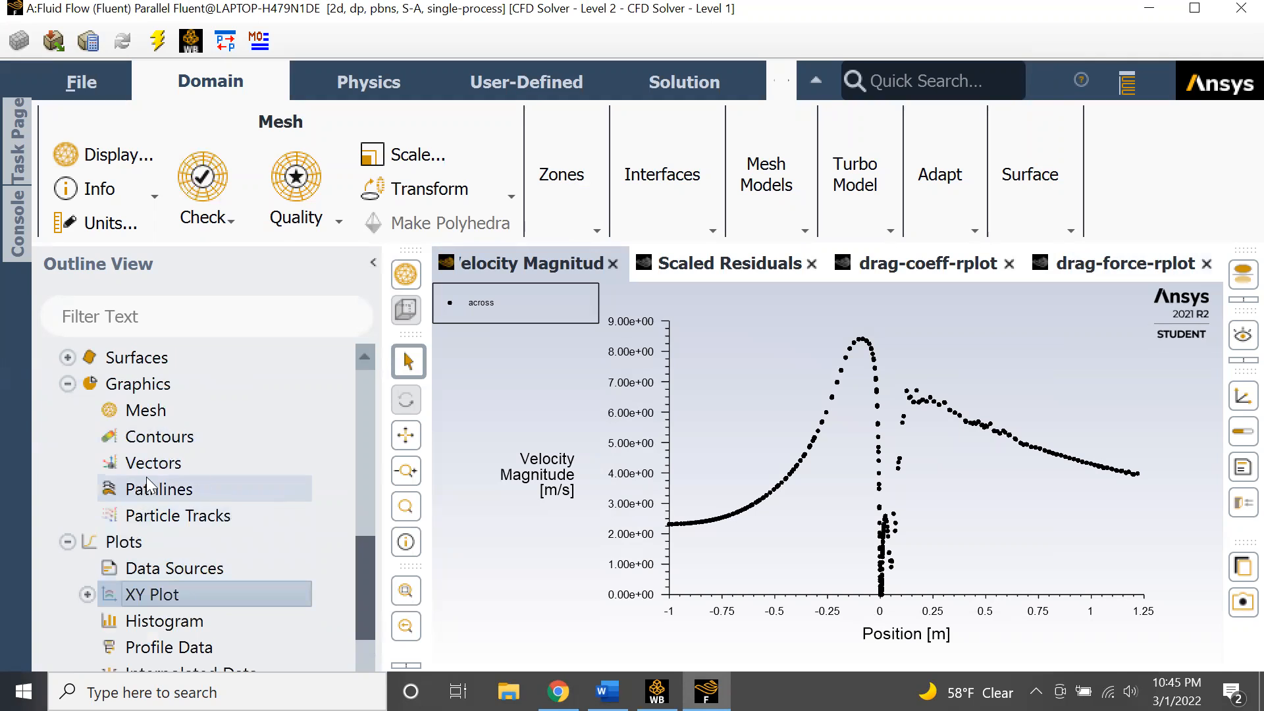
pyautogui.doubleClick(204, 462)
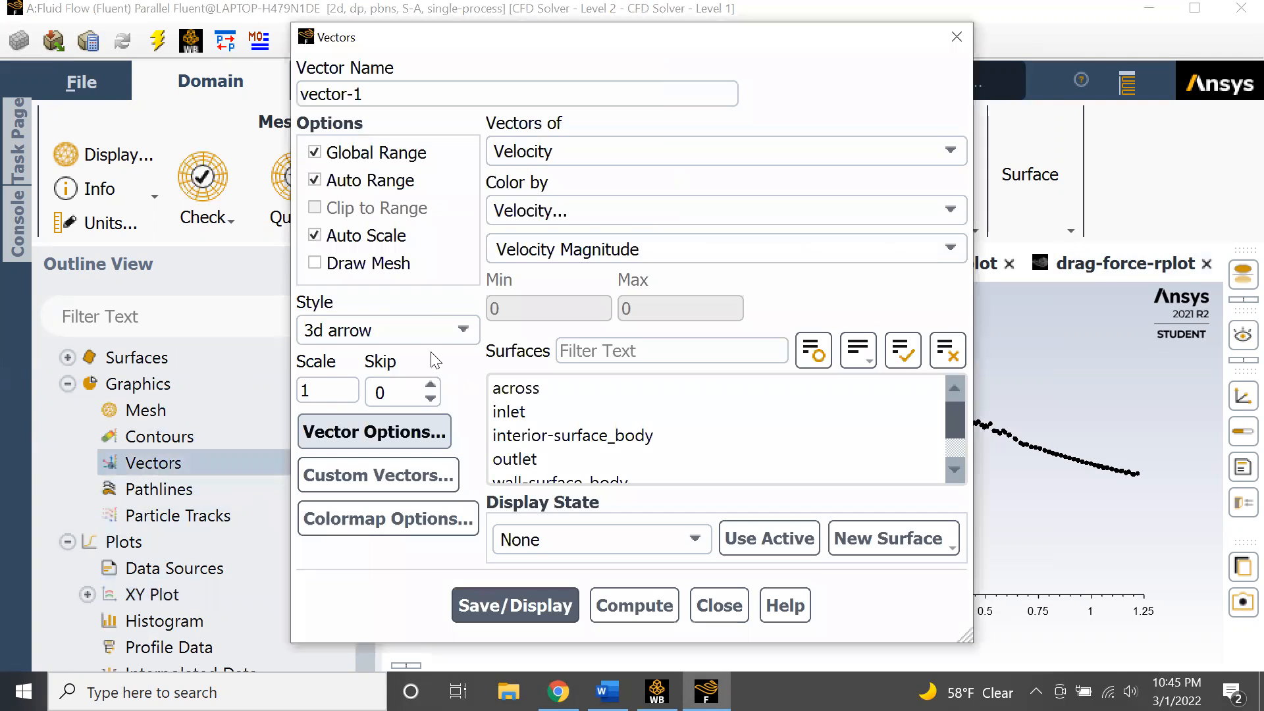
pyautogui.moveTo(390, 93); pyautogui.dragTo(208, 92)
pyautogui.write('wake')
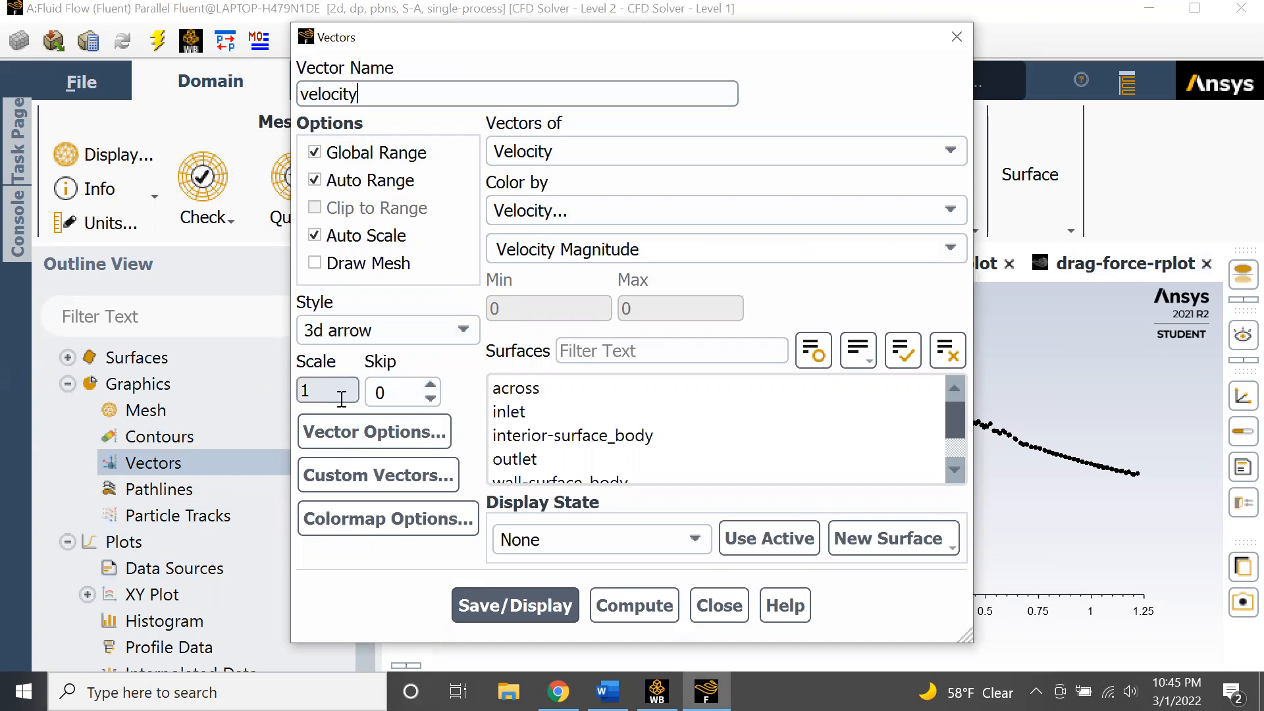
pyautogui.moveTo(524, 389); pyautogui.dragTo(590, 514)
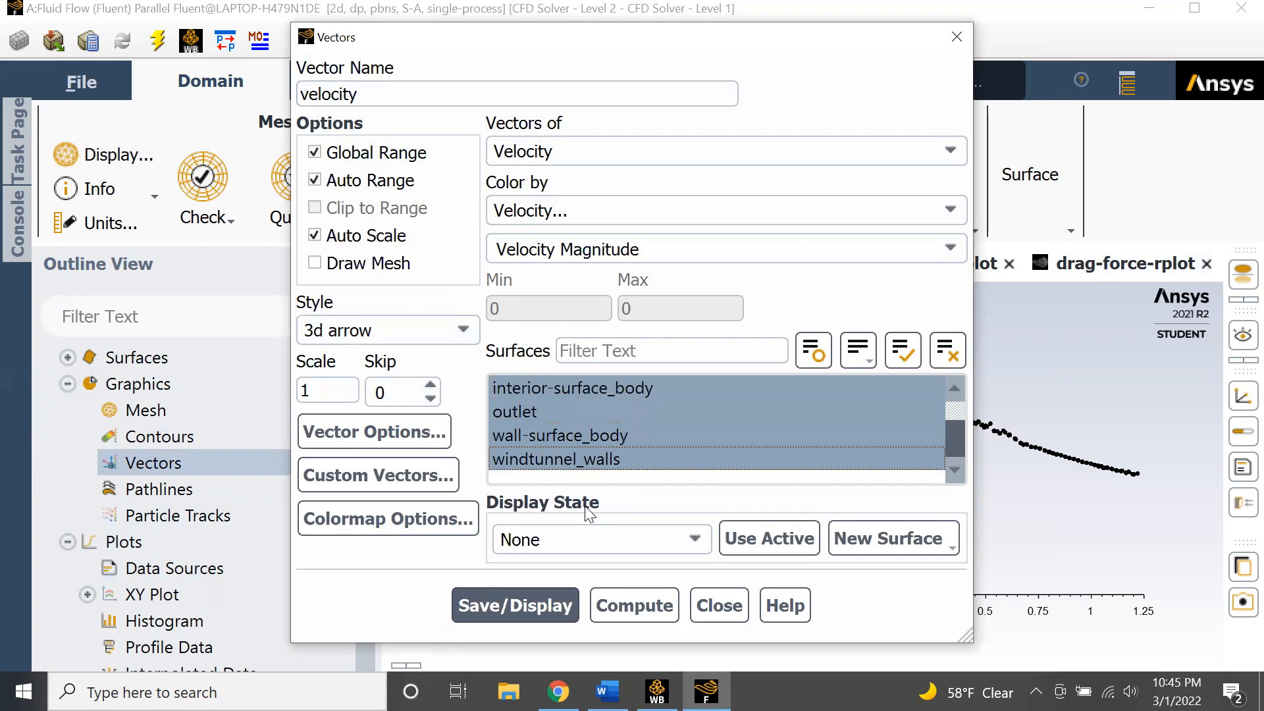
pyautogui.click(547, 596)
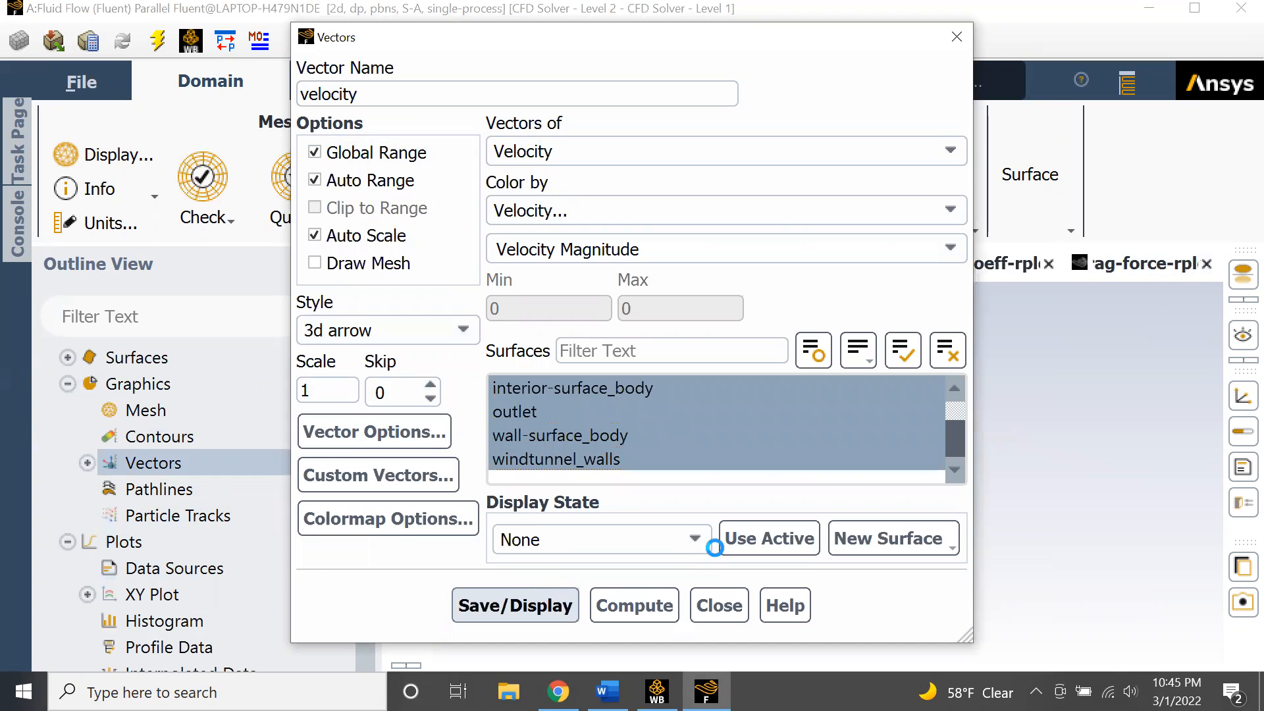
pyautogui.click(474, 334)
pyautogui.click(407, 462)
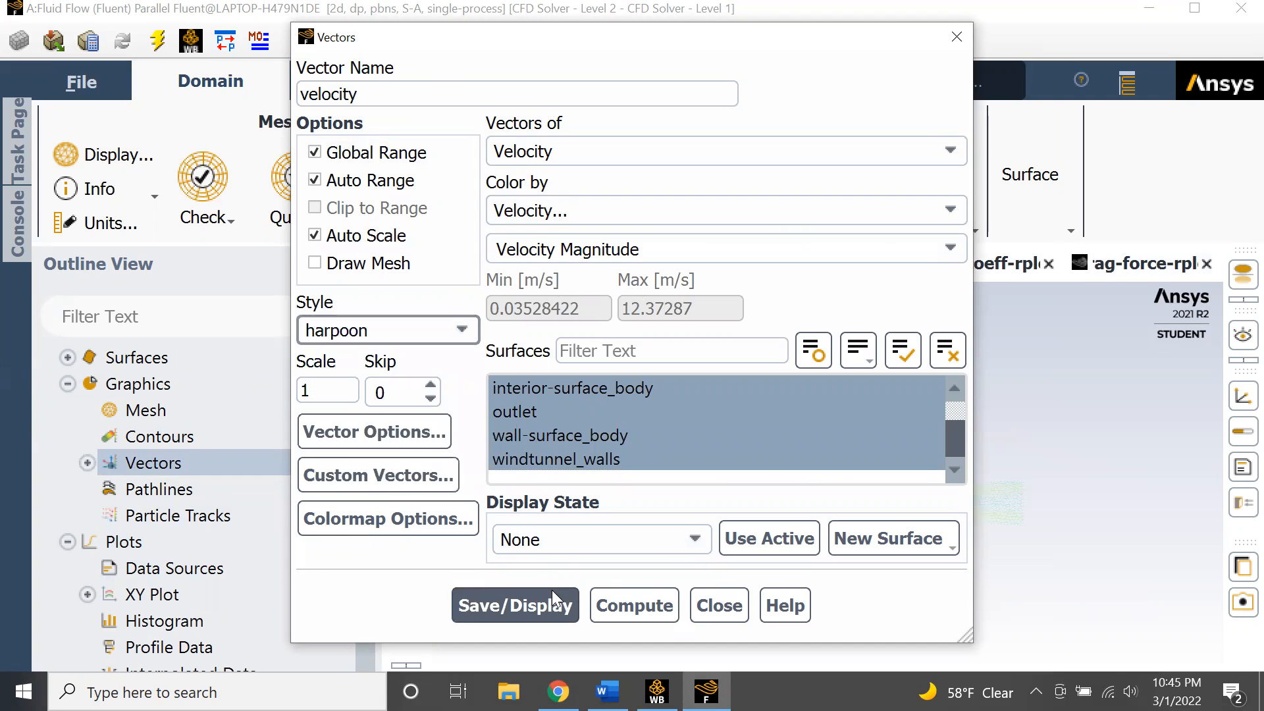
pyautogui.click(552, 596)
# - Set the vector scale to 0.5, redisplay the vectors and close the dialog
pyautogui.doubleClick(301, 382)
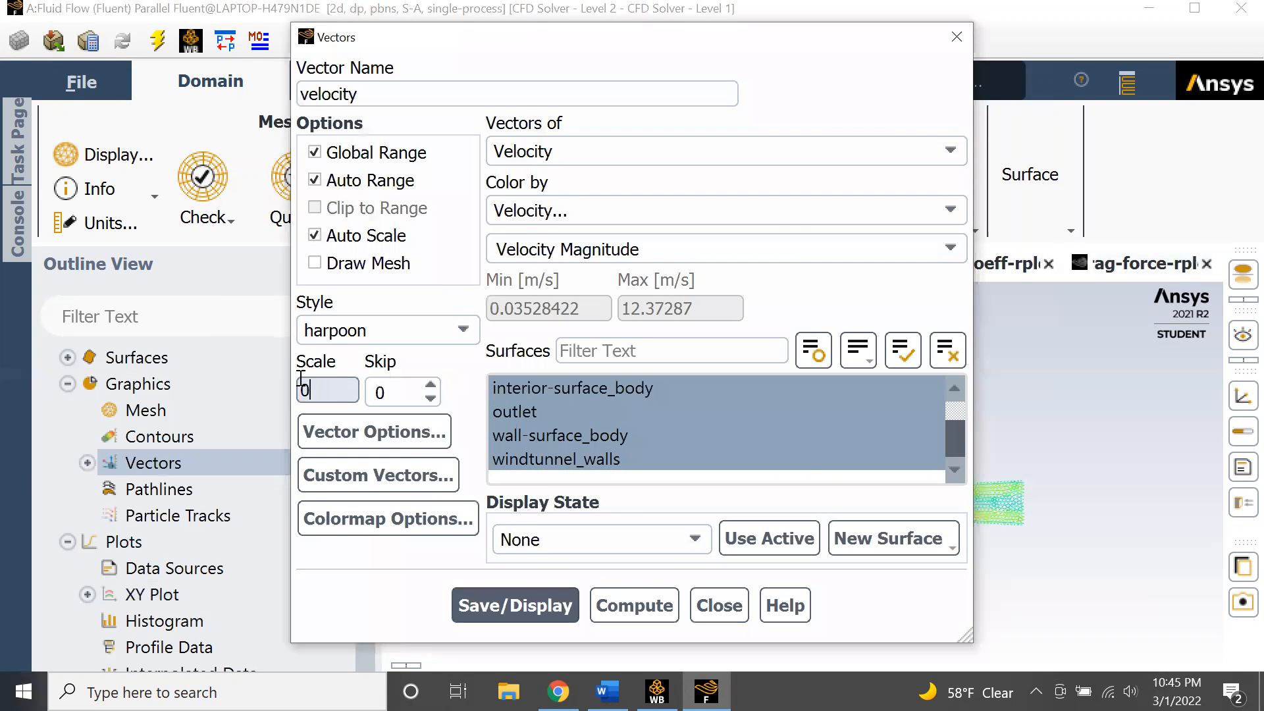
pyautogui.write('0.5')
pyautogui.click(503, 606)
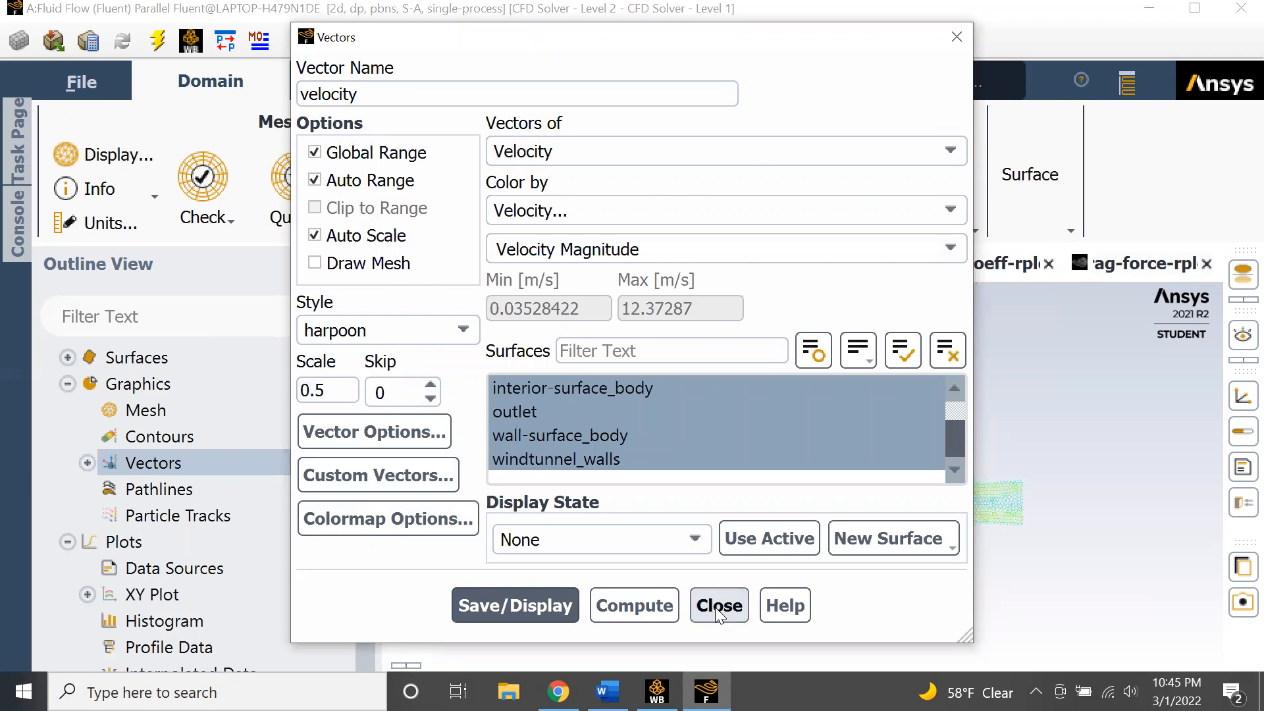
pyautogui.click(720, 606)
# - Examine the velocity vector field around the hemisphere closely
pyautogui.click(374, 260)
pyautogui.scroll(5, 552, 504)
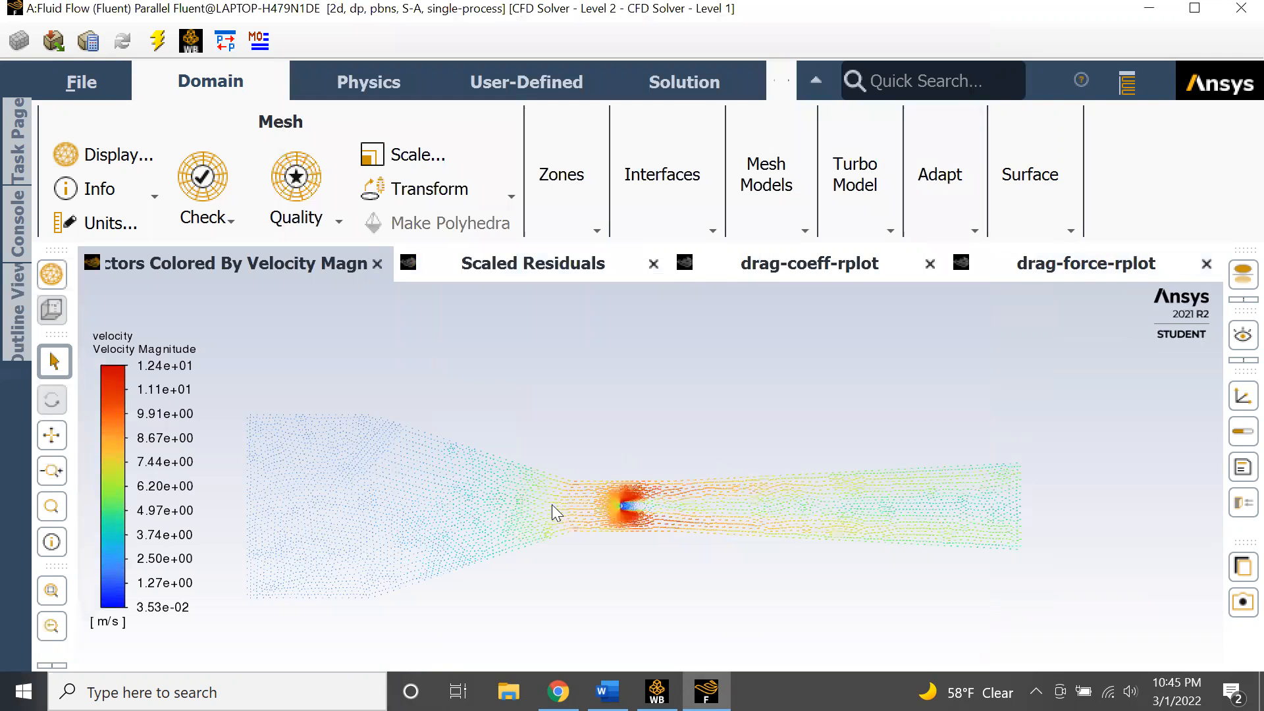
pyautogui.scroll(-2, 904, 561)
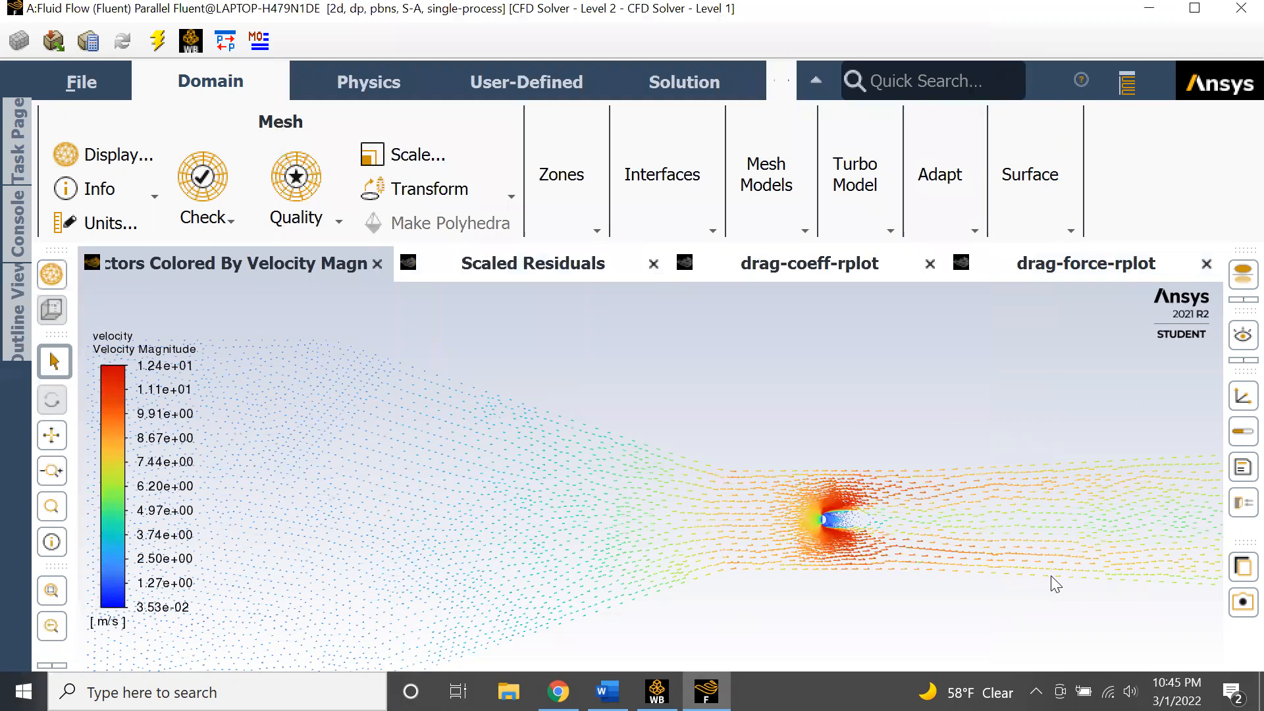
pyautogui.scroll(1, 811, 461)
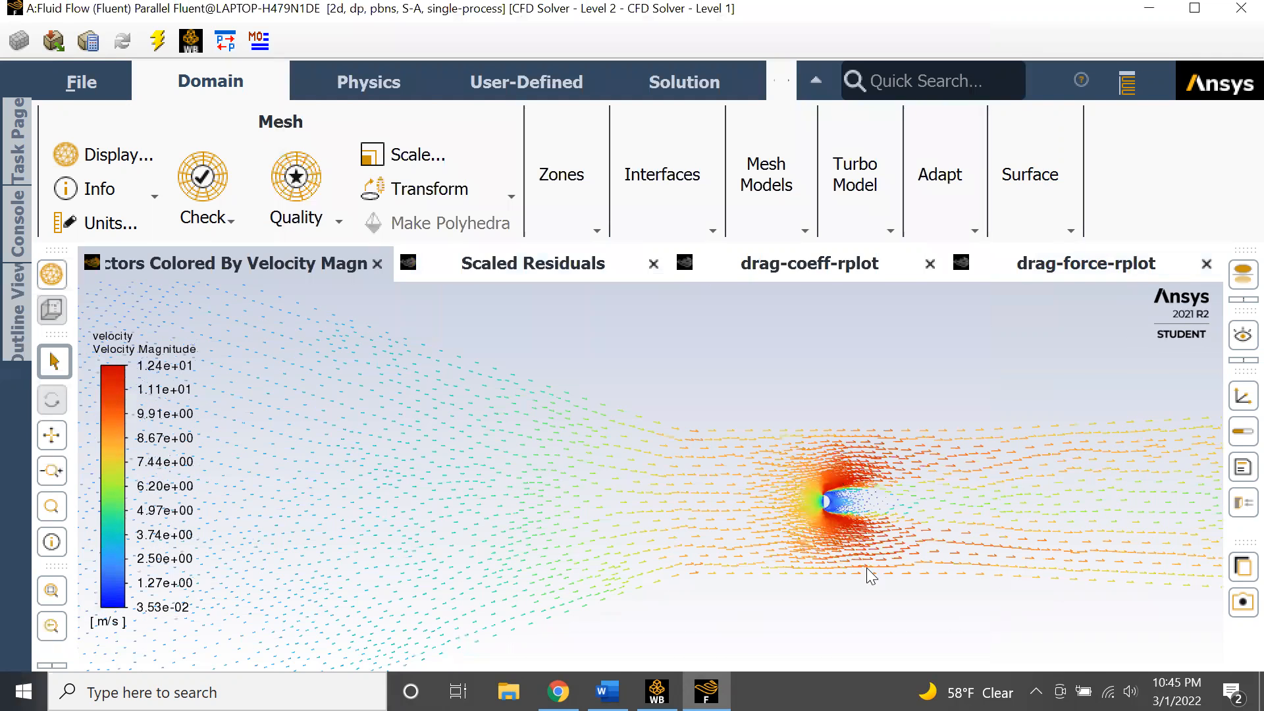
pyautogui.scroll(3, 859, 527)
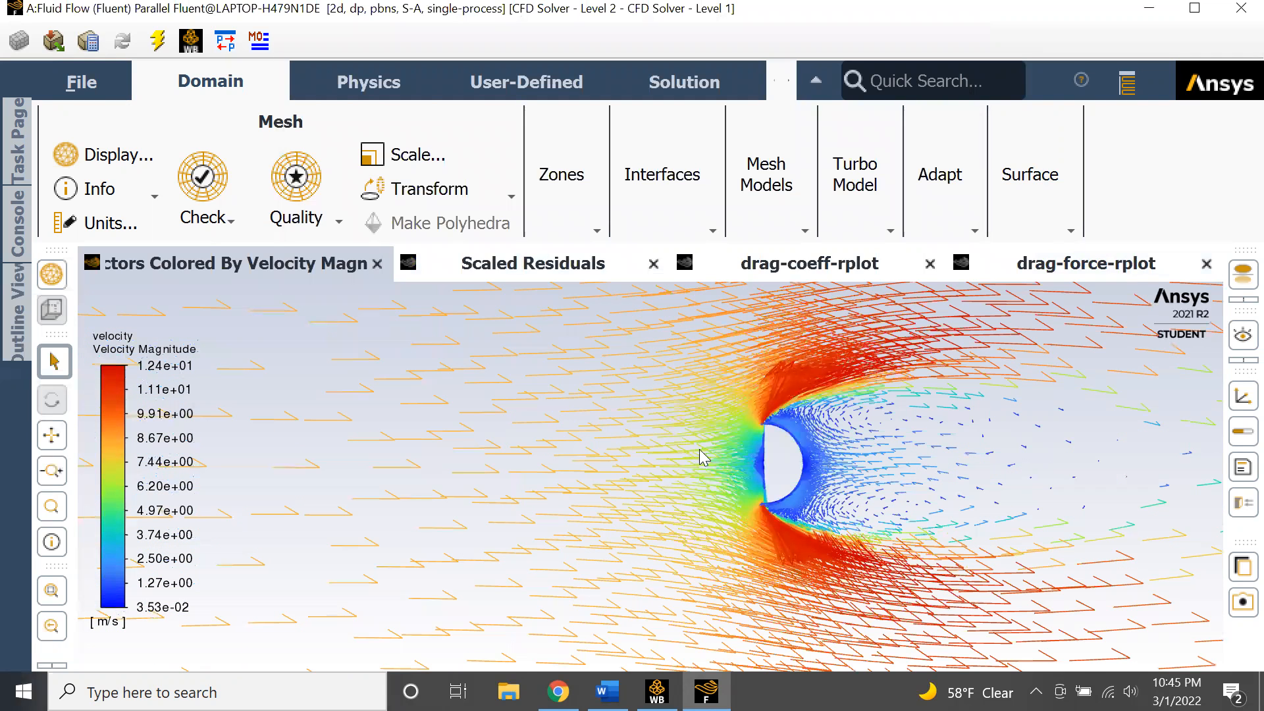
# - Inspect the flow separation and wake region behind the hemisphere in the velocity vector plot
pyautogui.scroll(2, 537, 492)
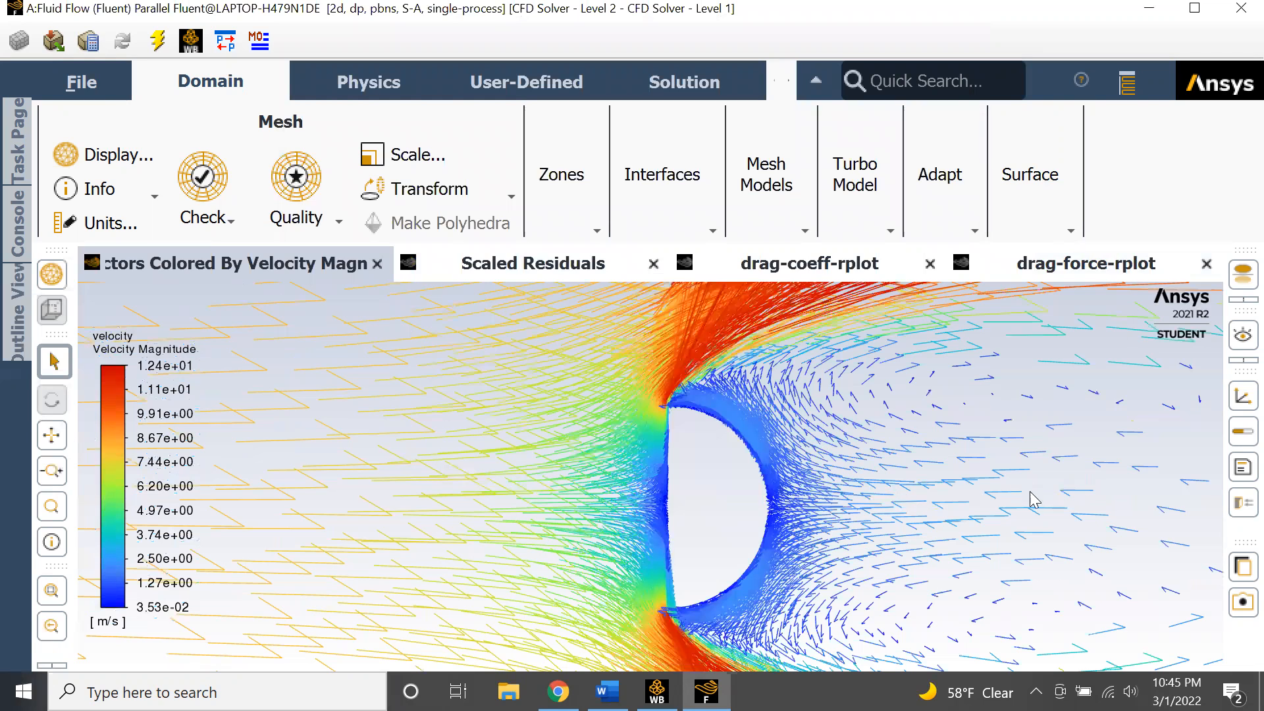
pyautogui.moveTo(974, 572); pyautogui.dragTo(920, 600)
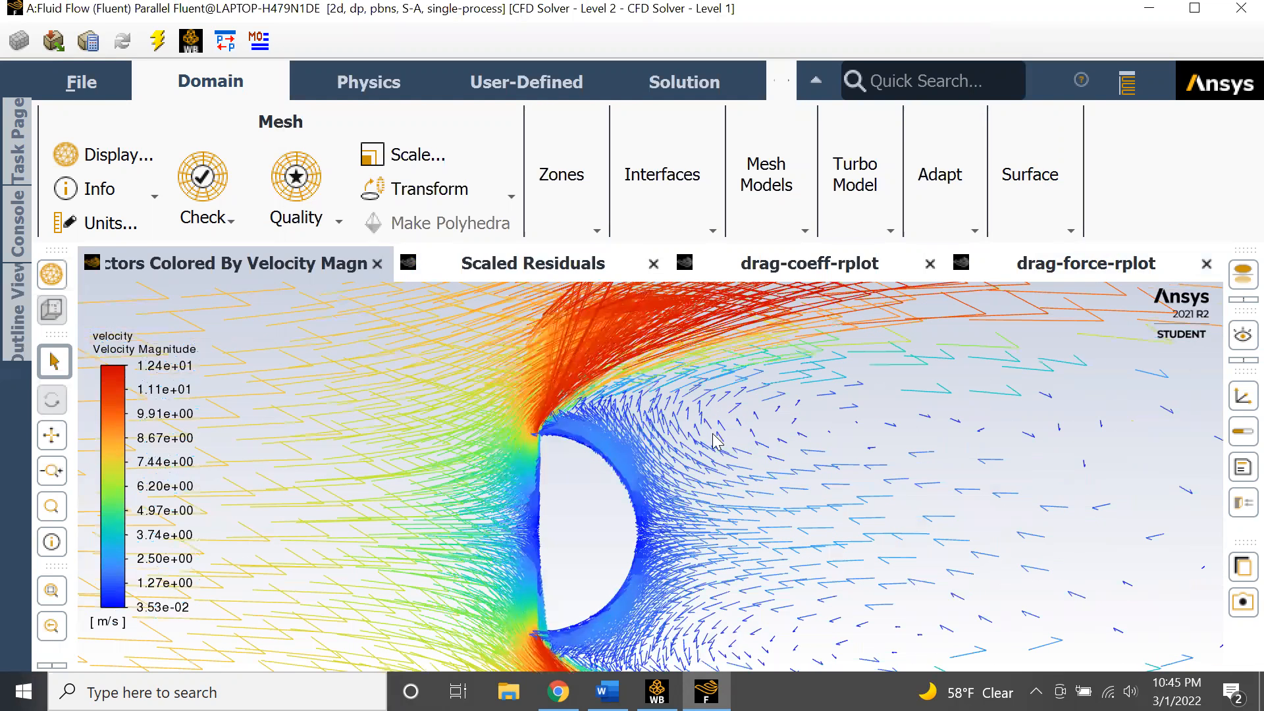
pyautogui.scroll(-2, 999, 386)
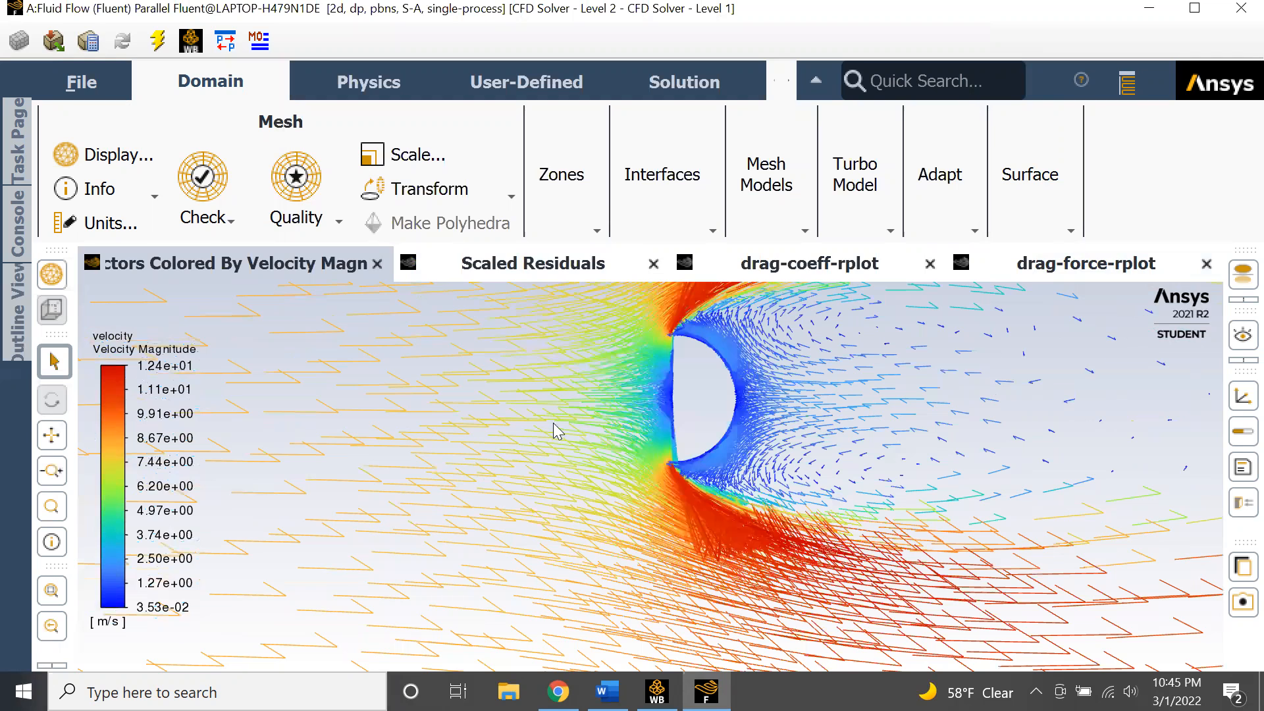
pyautogui.scroll(2, 759, 433)
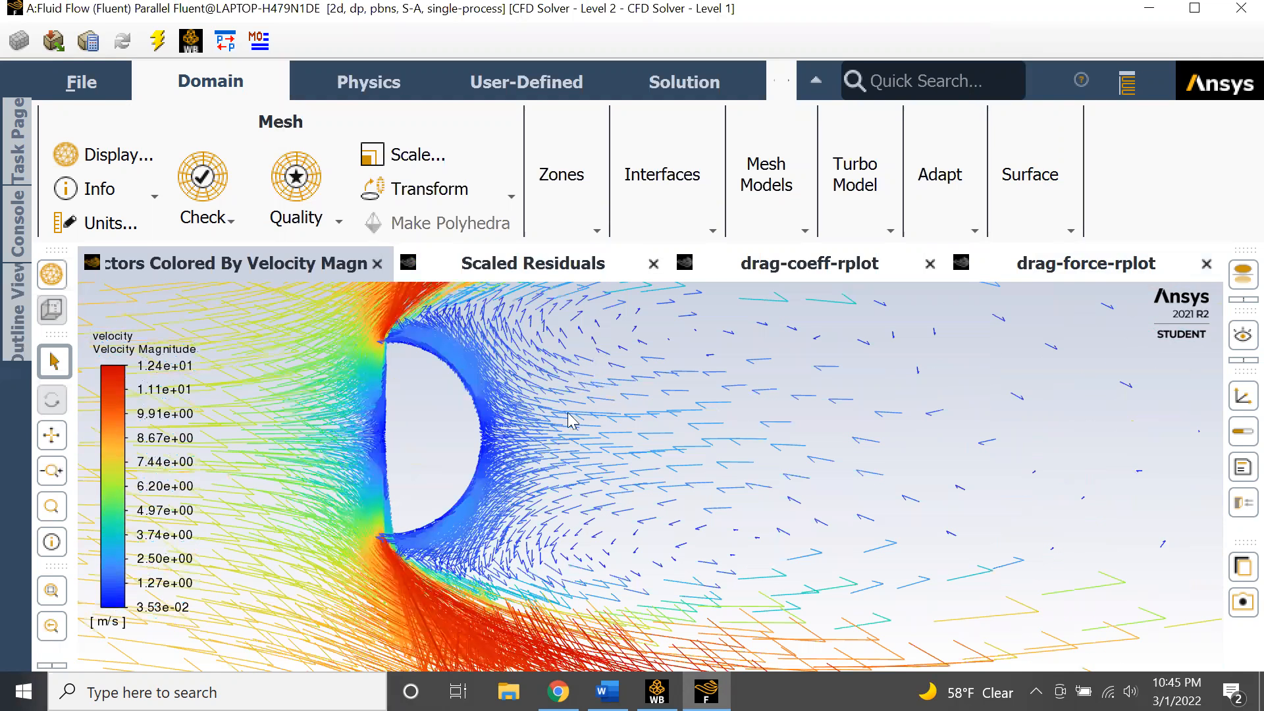
pyautogui.scroll(-1, 642, 418)
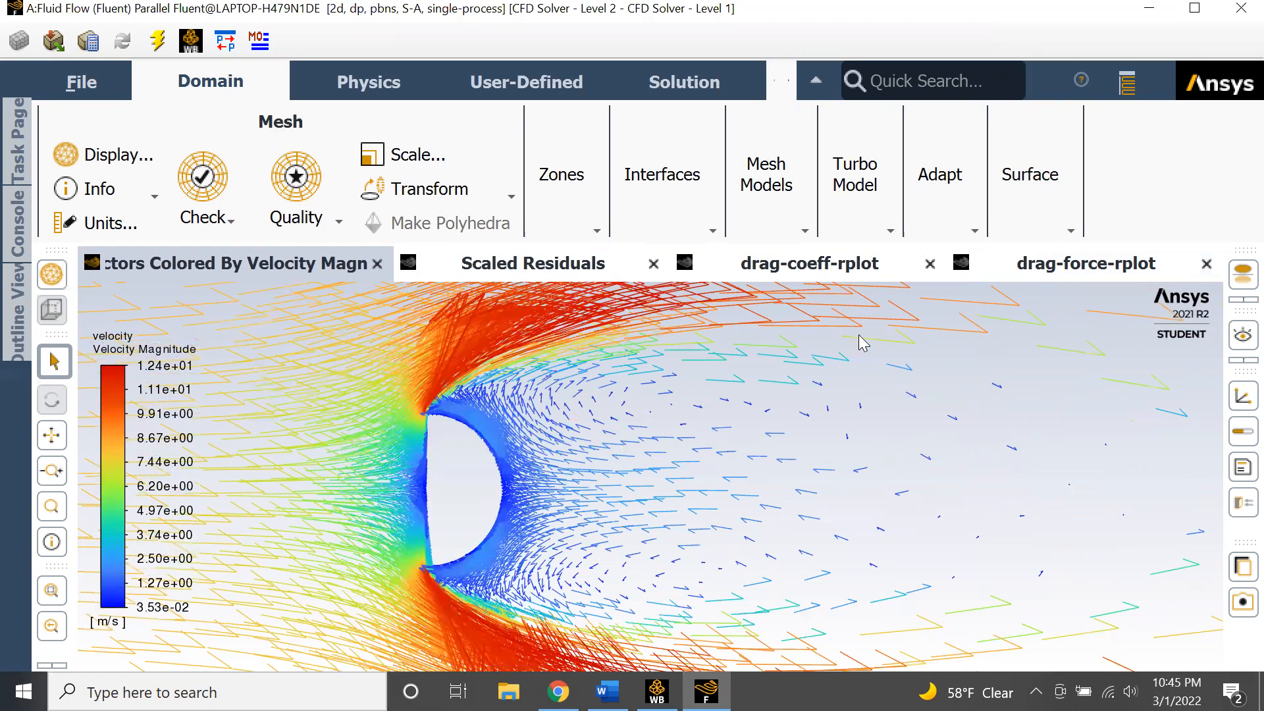
pyautogui.scroll(-1, 362, 387)
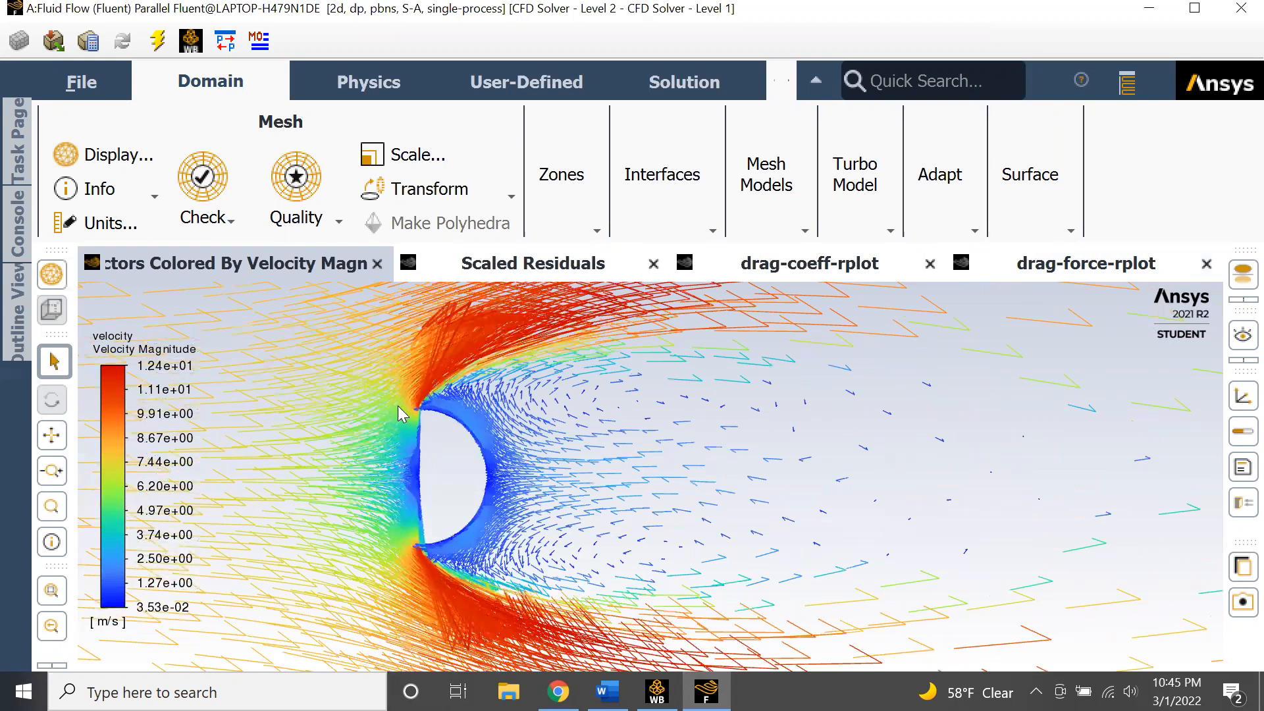
pyautogui.scroll(3, 615, 445)
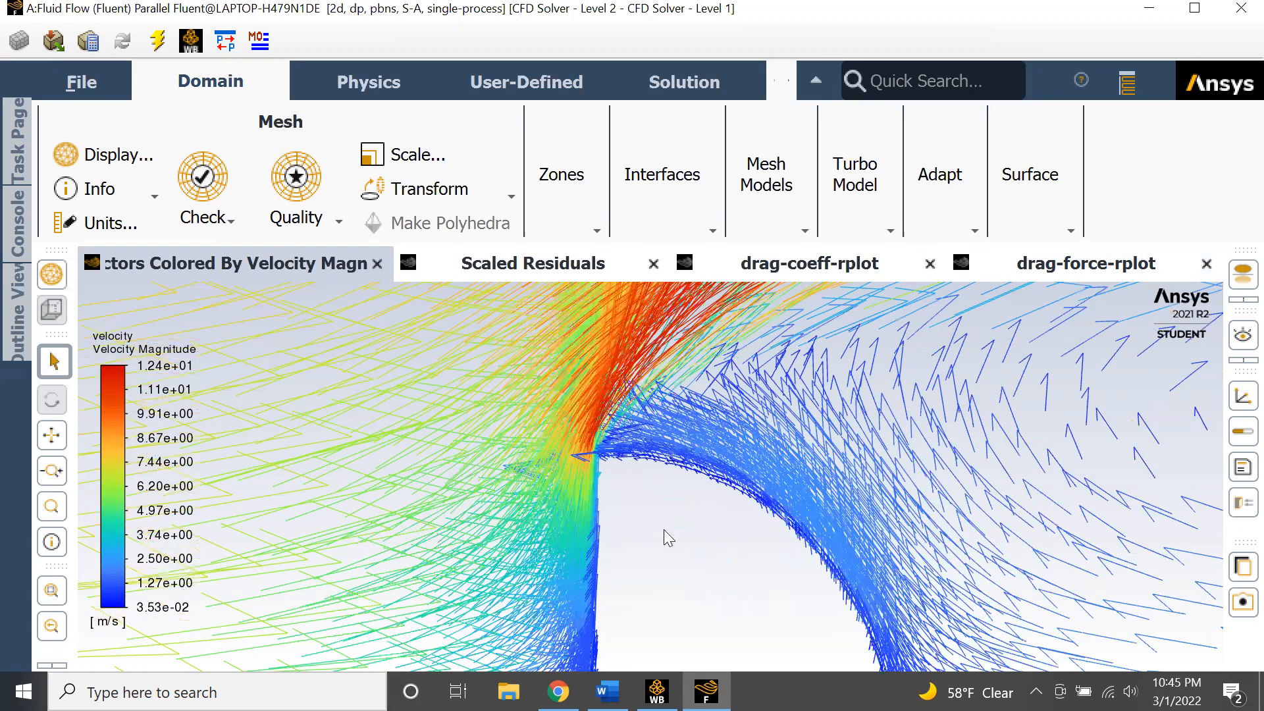
pyautogui.scroll(-6, 737, 532)
pyautogui.moveTo(790, 551); pyautogui.dragTo(657, 241)
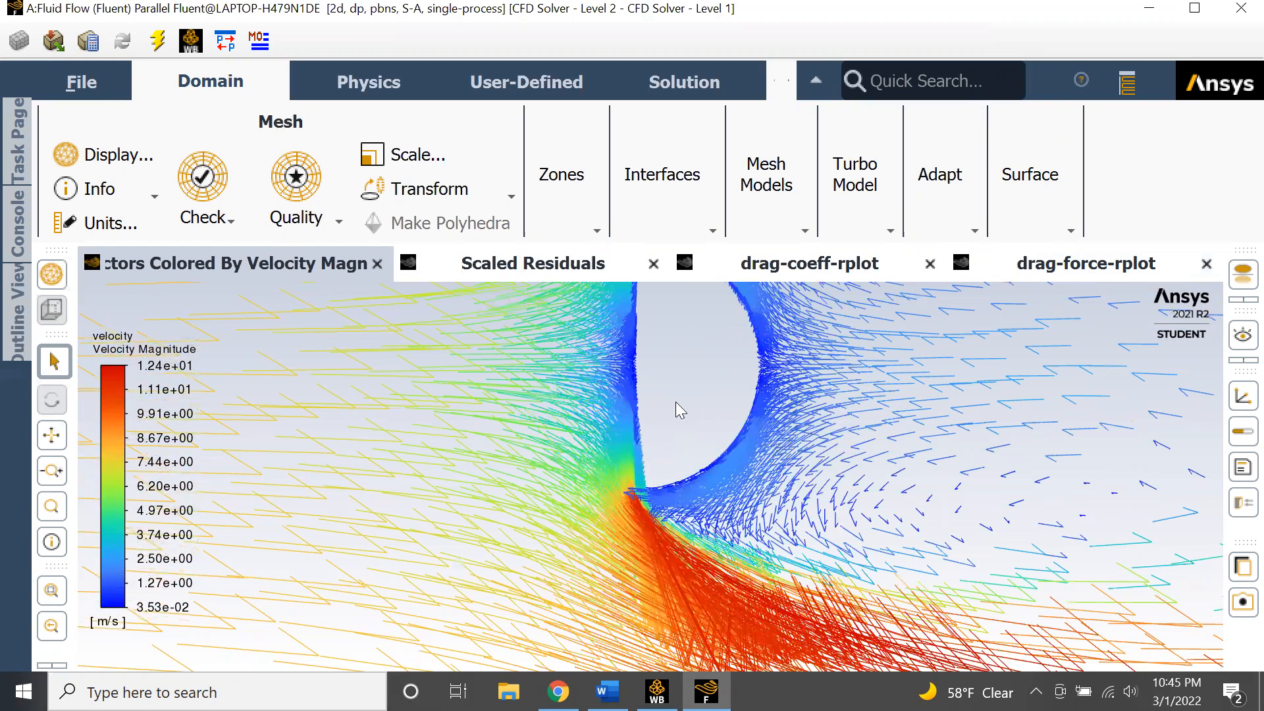
pyautogui.scroll(-3, 626, 408)
pyautogui.scroll(1, 883, 481)
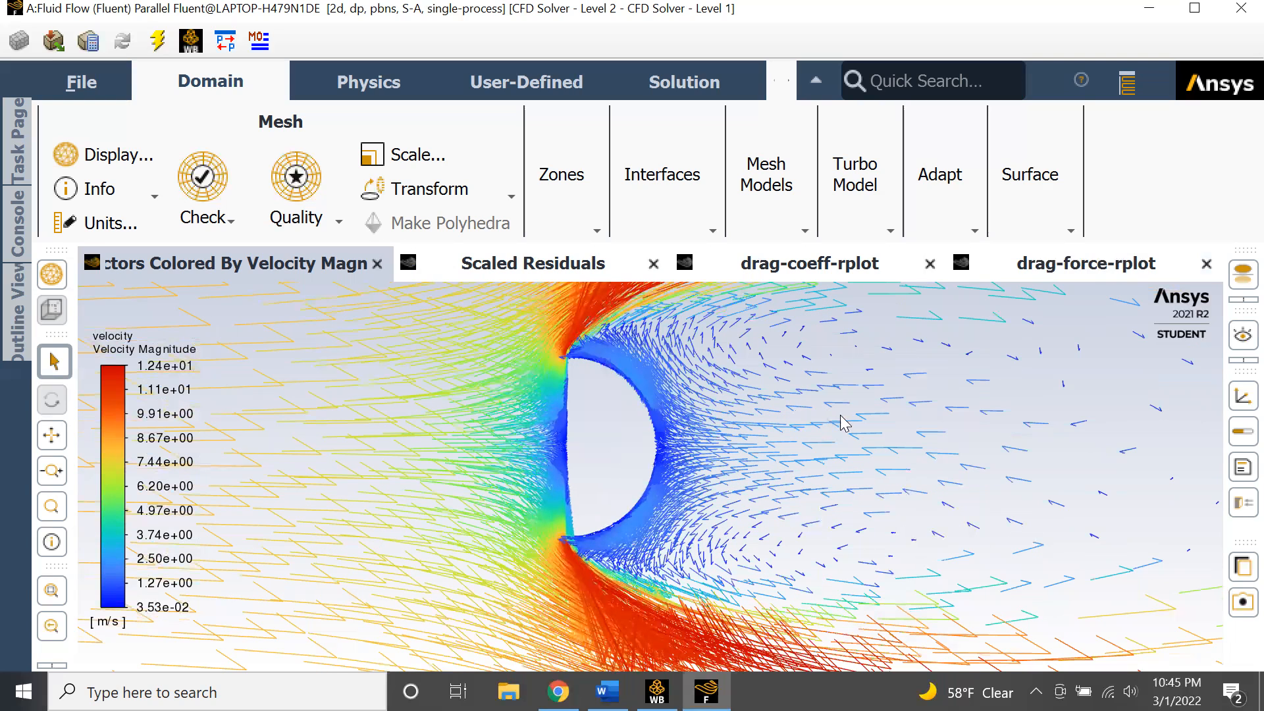
pyautogui.scroll(-4, 459, 400)
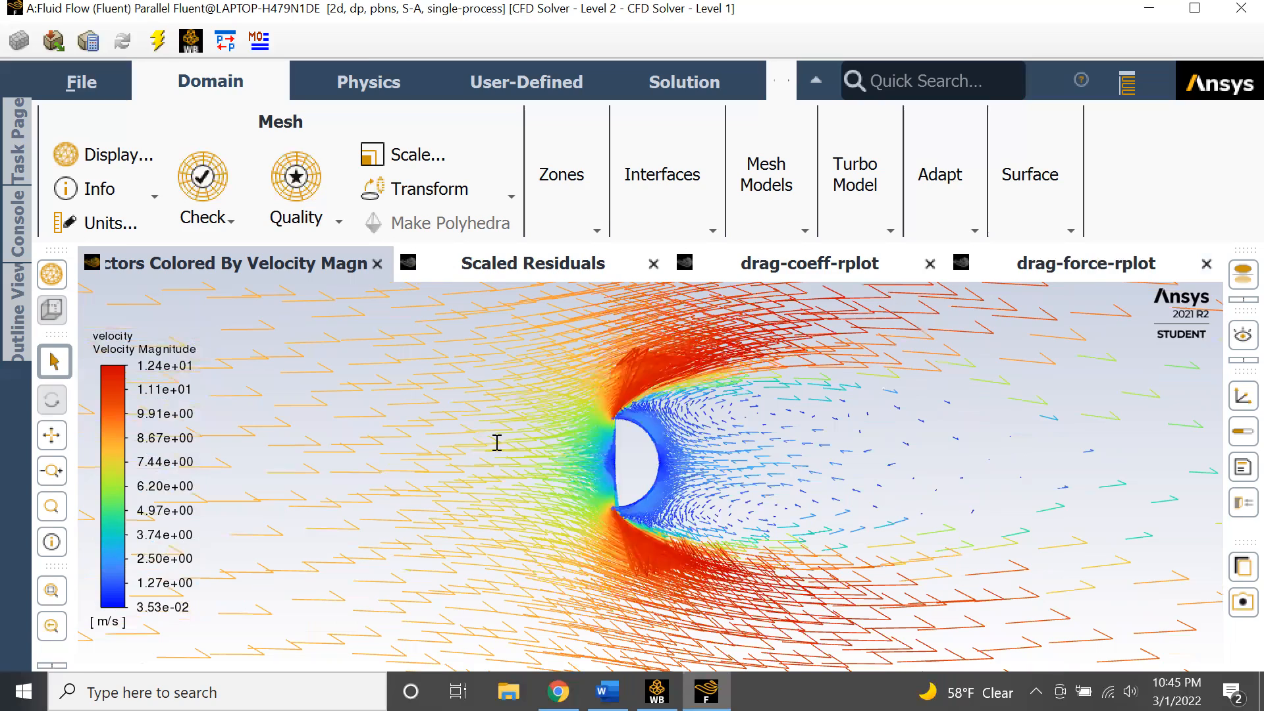
# - Review the assignment's required results: static pressure, velocity, streamline patterns, drag force and drag coefficient
pyautogui.hotkey('alt', 'Tab')
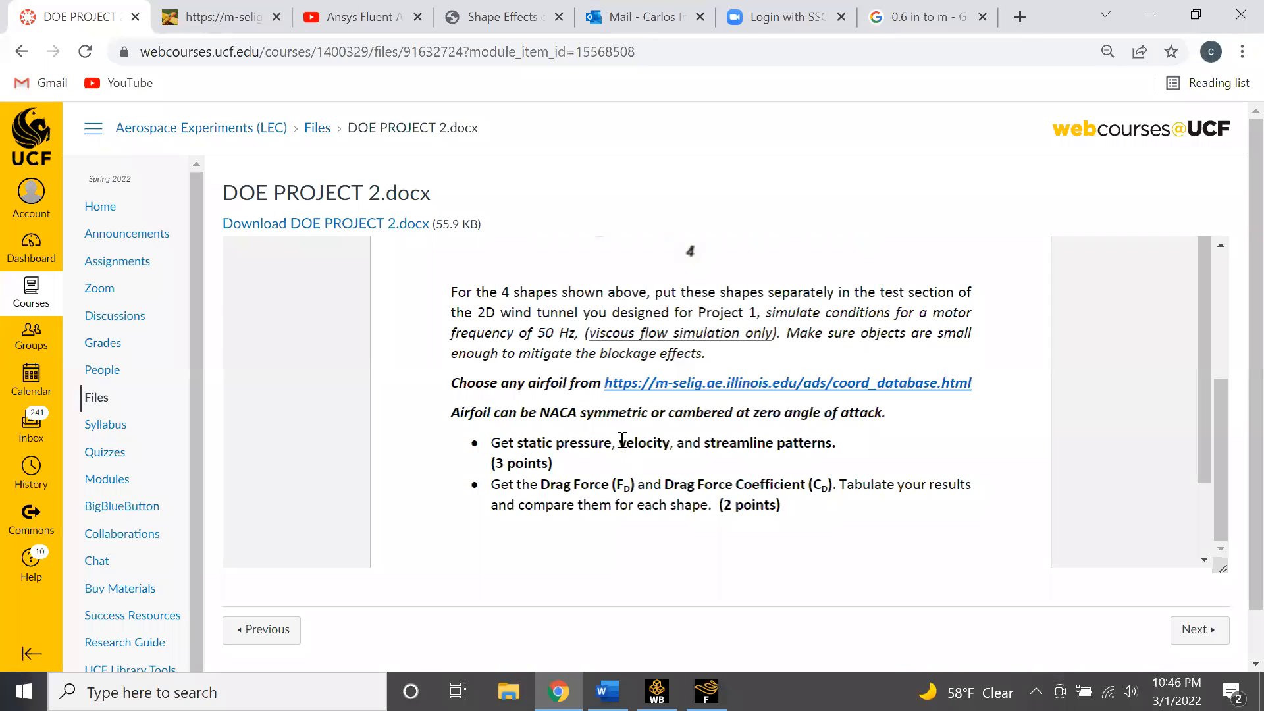
pyautogui.moveTo(704, 439); pyautogui.dragTo(841, 441)
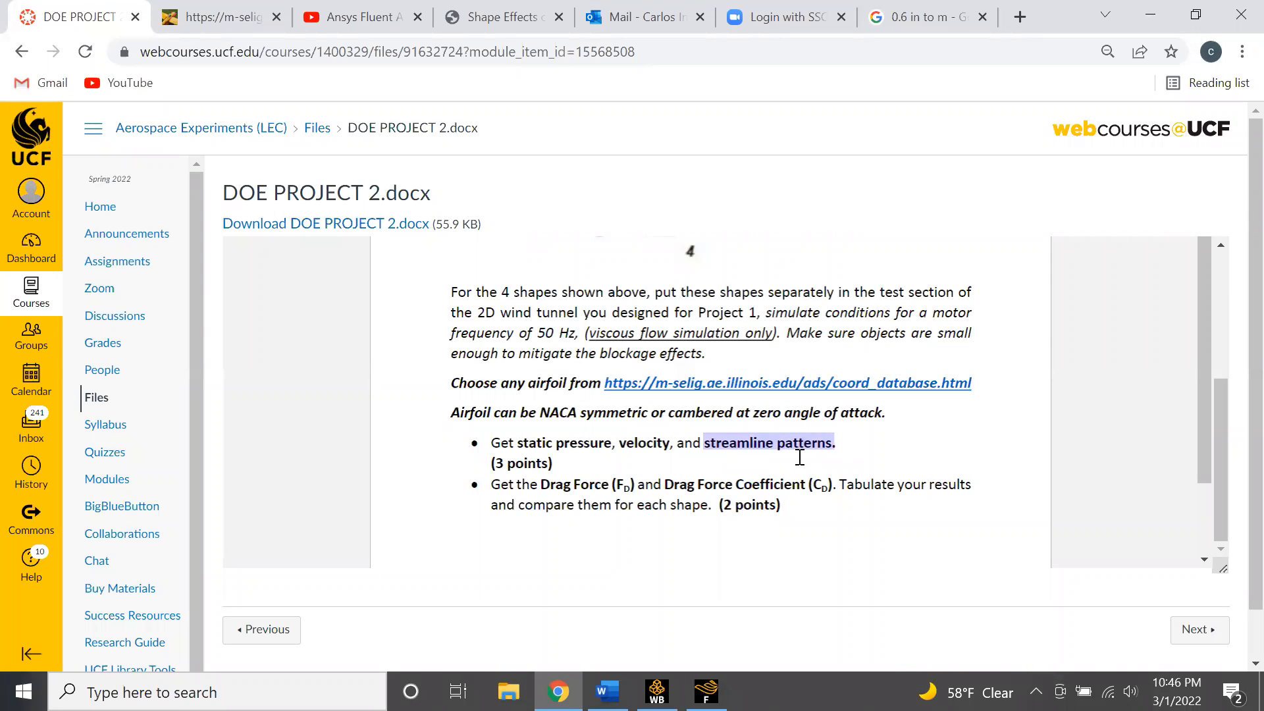
pyautogui.click(749, 475)
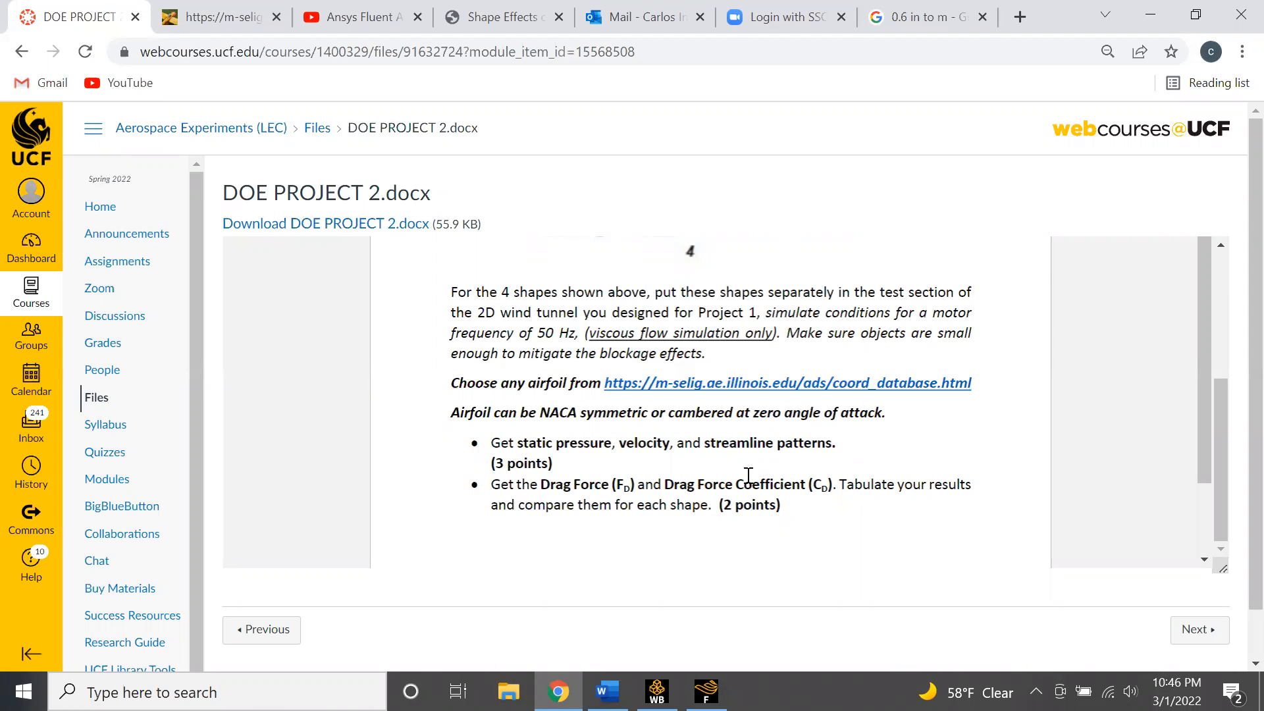
pyautogui.moveTo(670, 484); pyautogui.dragTo(835, 485)
pyautogui.click(692, 506)
pyautogui.moveTo(537, 484); pyautogui.dragTo(632, 484)
pyautogui.click(626, 519)
# - Close the Fluent session and return to the Workbench project schematic
pyautogui.click(706, 691)
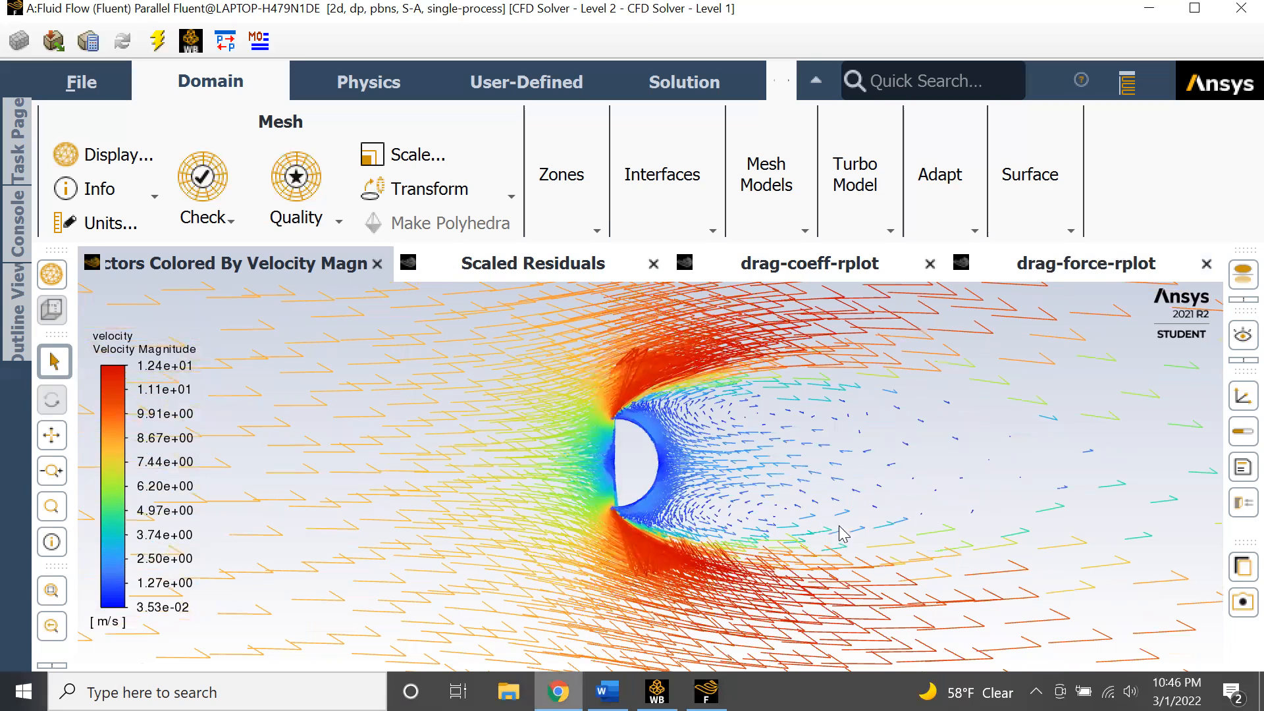
pyautogui.click(1241, 8)
pyautogui.click(635, 395)
pyautogui.press('Down')
pyautogui.click(616, 615)
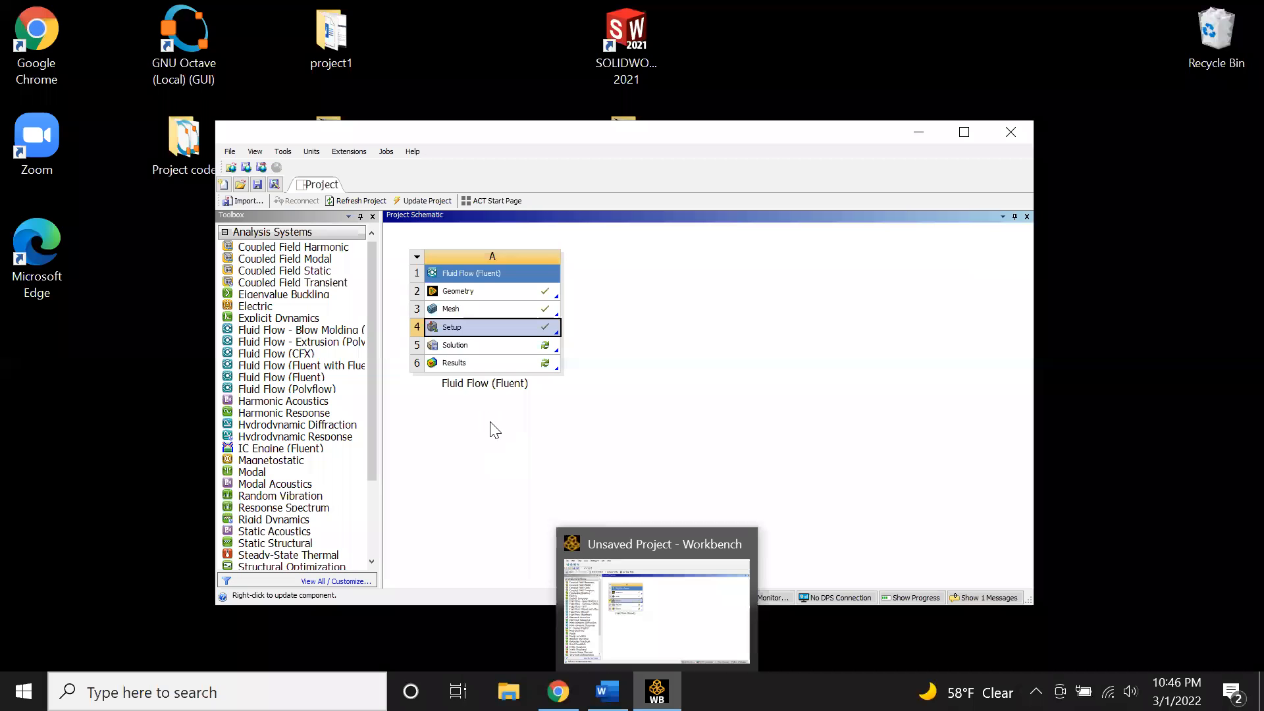
# - Open the Fluid Flow system's Results cell in CFD-Post
pyautogui.click(481, 362)
pyautogui.rightClick(482, 361)
pyautogui.click(509, 378)
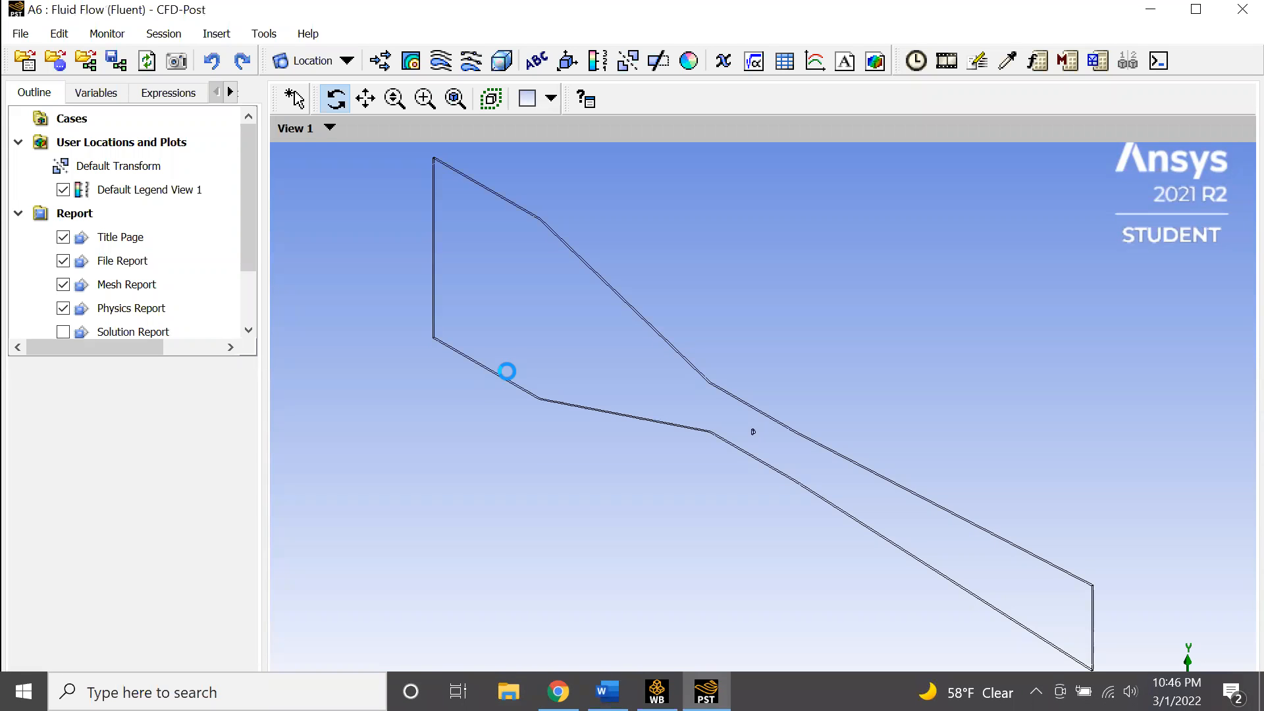
# - Maximize the CFD-Post window and set the view to look along the Z axis
pyautogui.click(1209, 16)
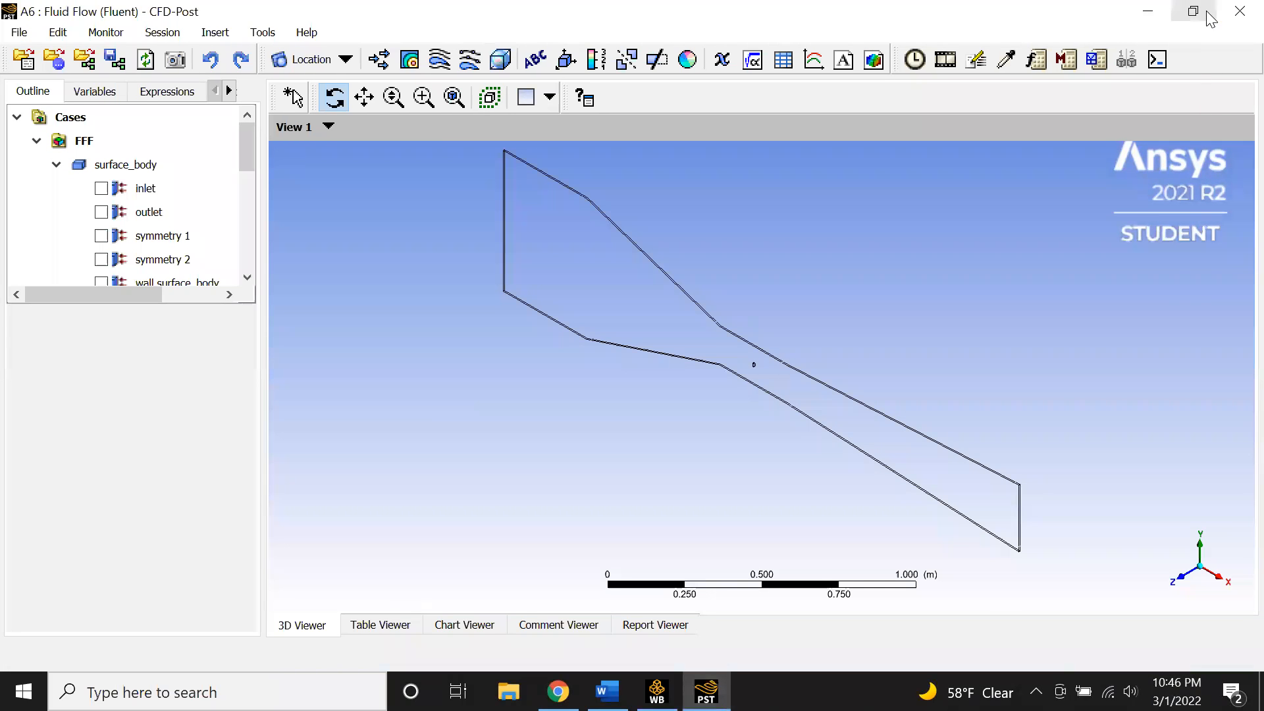
pyautogui.click(1224, 581)
pyautogui.click(1182, 575)
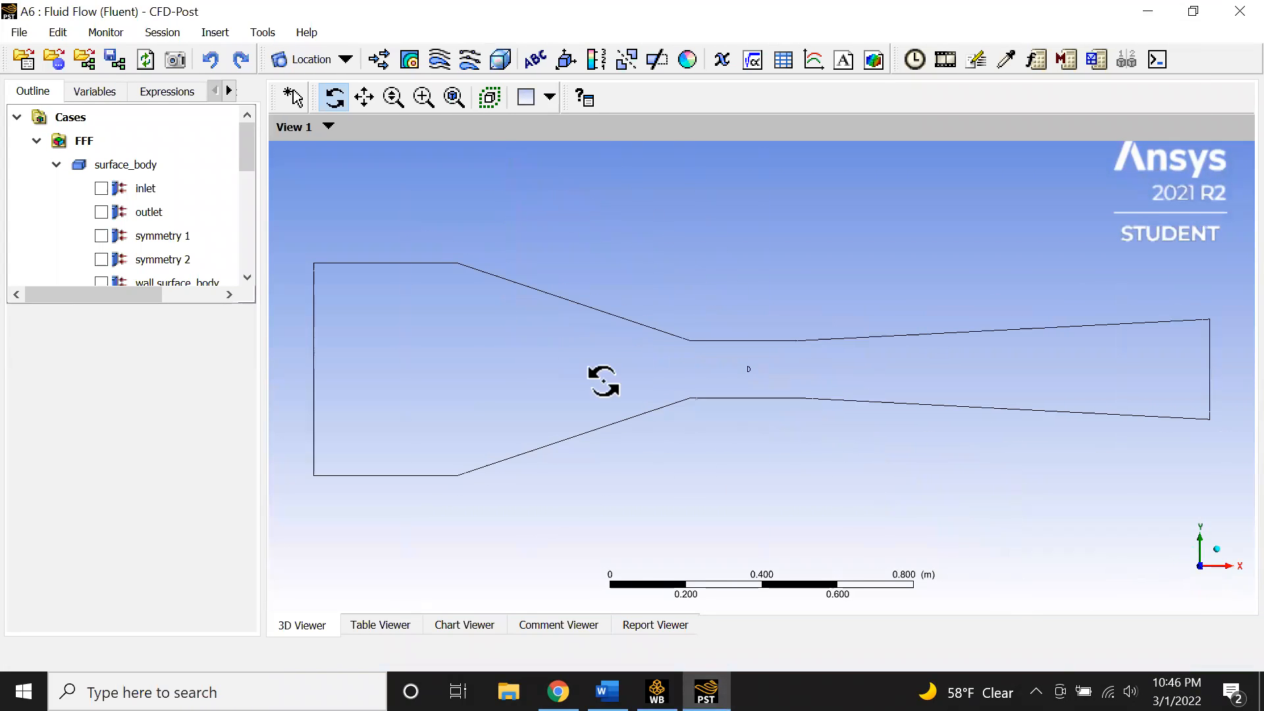
# - Display the symmetry 1 surface in the 3D viewer
pyautogui.click(130, 242)
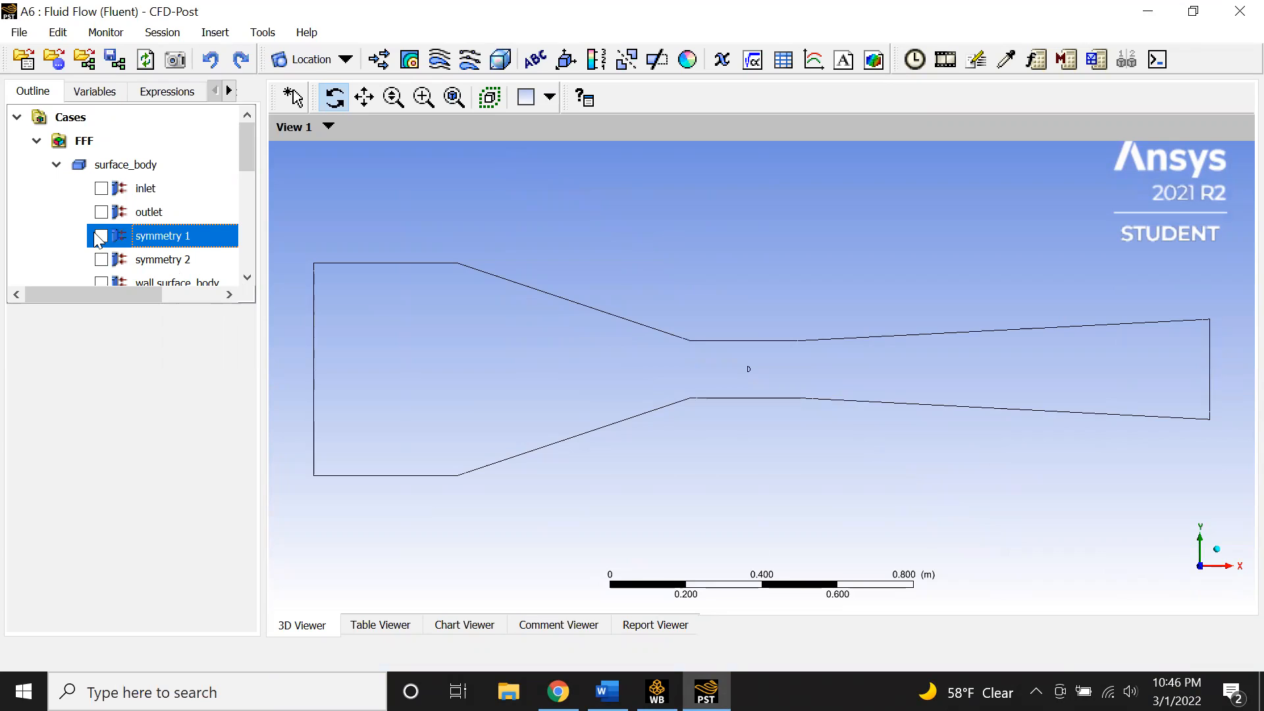
pyautogui.click(101, 235)
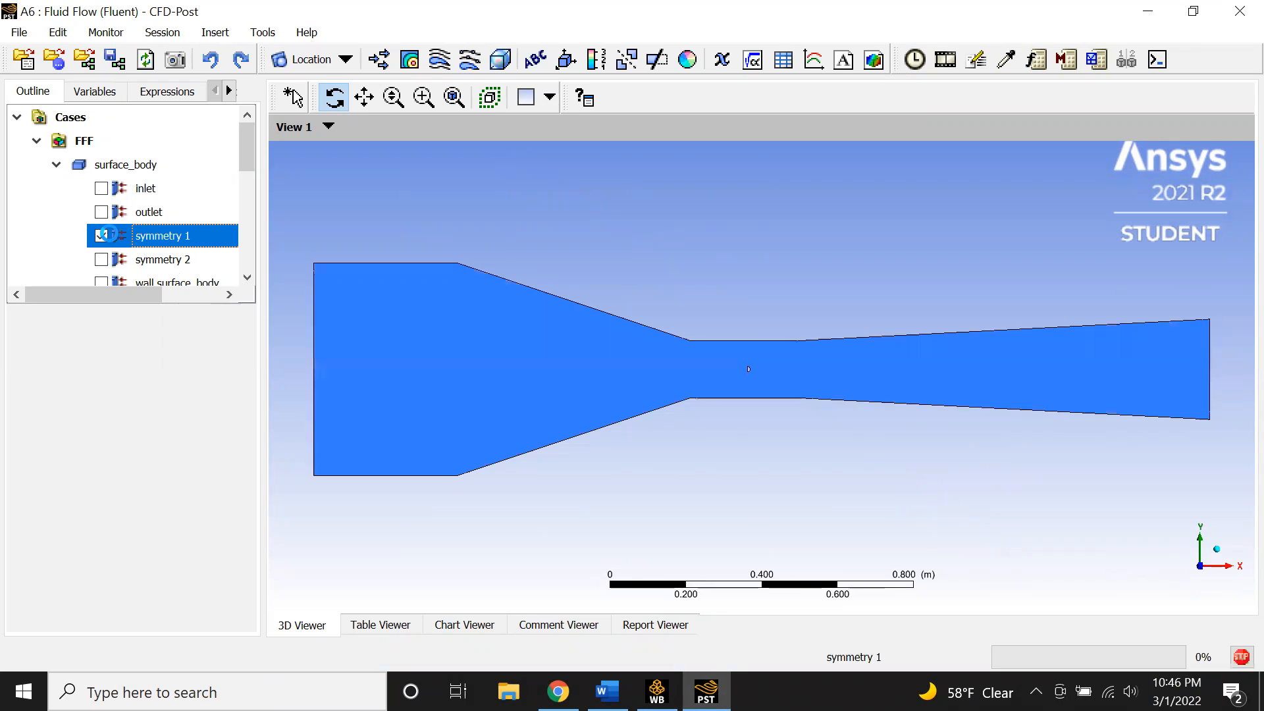
# - Try to insert a streamline named Streamline seeded from symmetry 1 with 50 equally spaced points
pyautogui.click(440, 60)
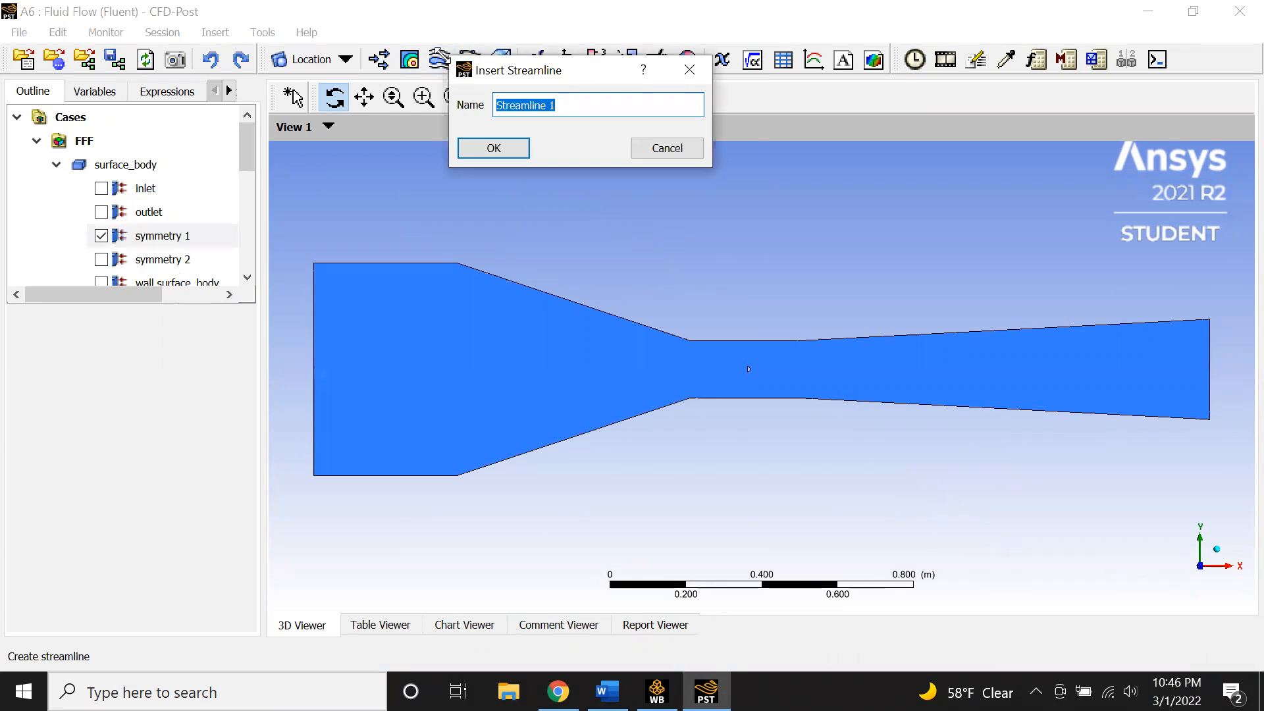
pyautogui.write('S')
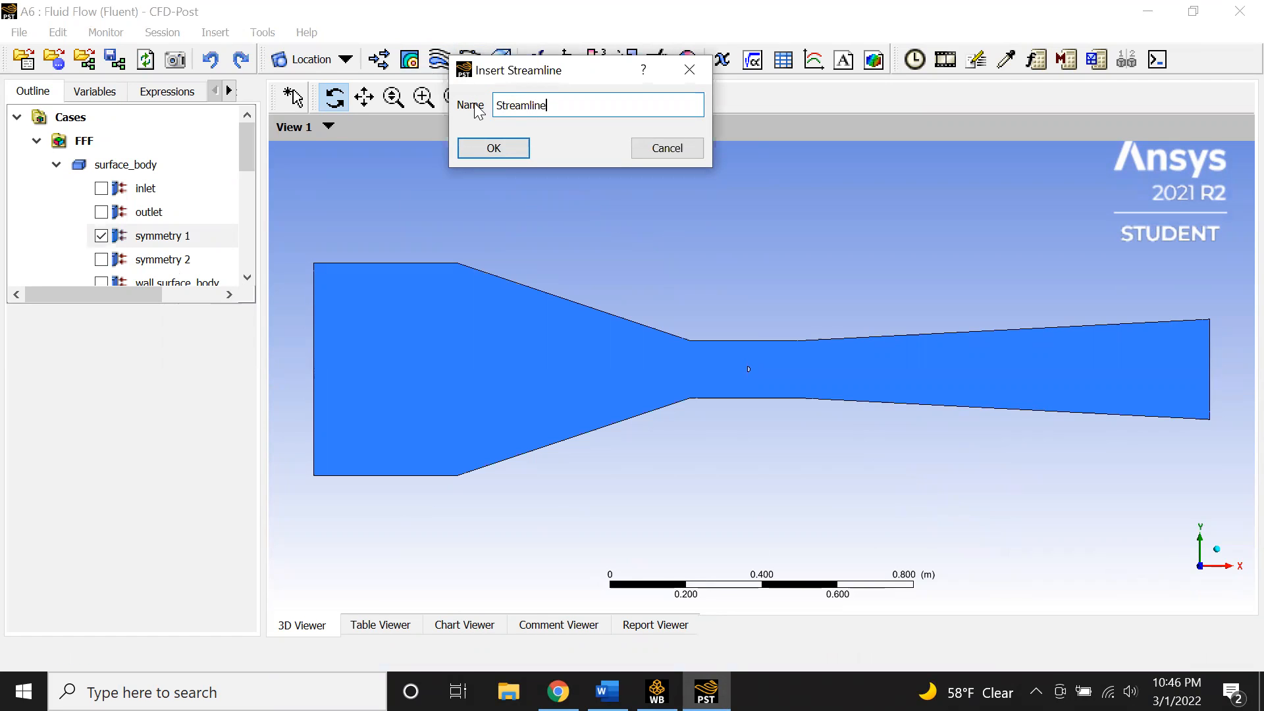
pyautogui.click(494, 148)
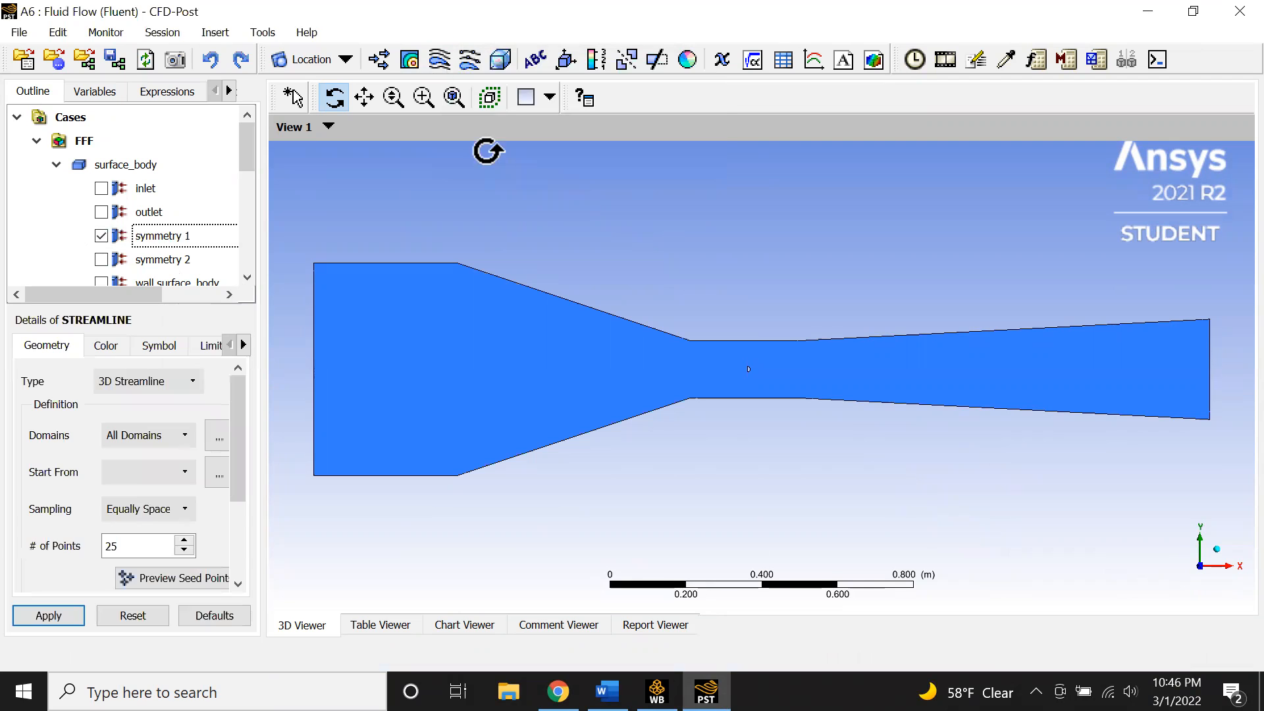
pyautogui.click(150, 464)
pyautogui.click(145, 520)
pyautogui.moveTo(154, 538); pyautogui.dragTo(97, 548)
pyautogui.write('50')
pyautogui.click(140, 510)
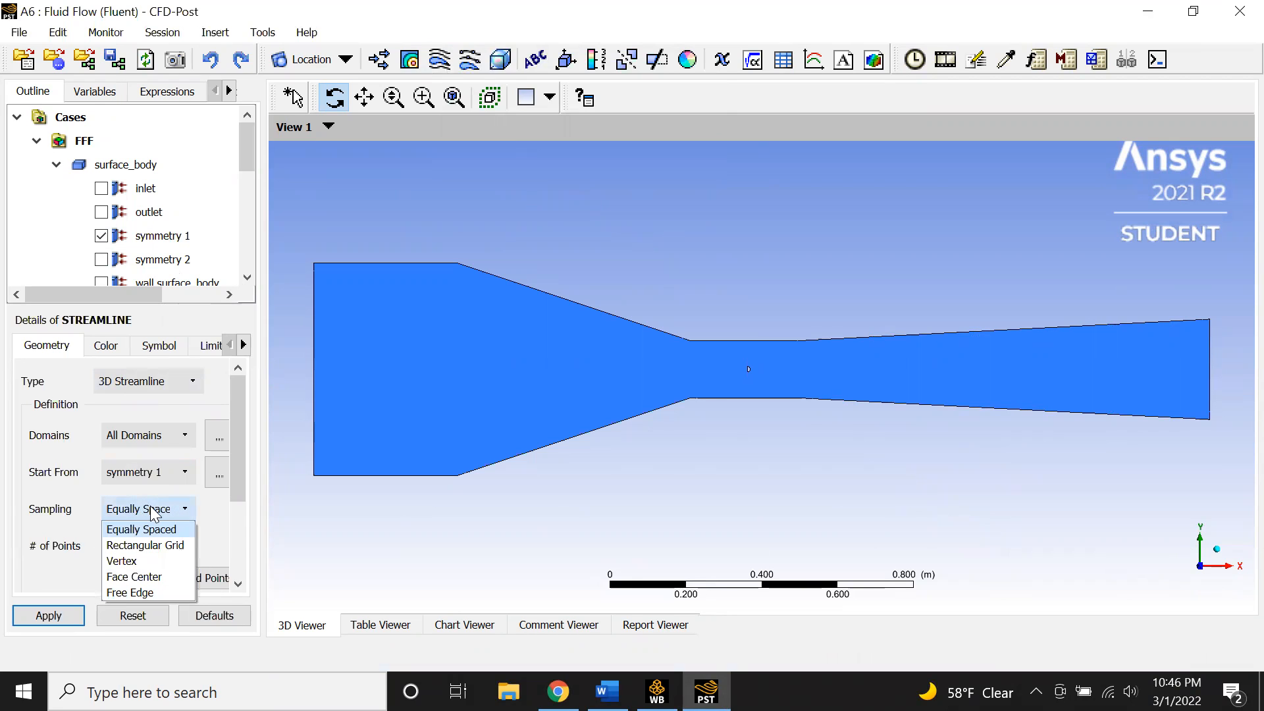
pyautogui.click(153, 514)
pyautogui.scroll(-4, 217, 527)
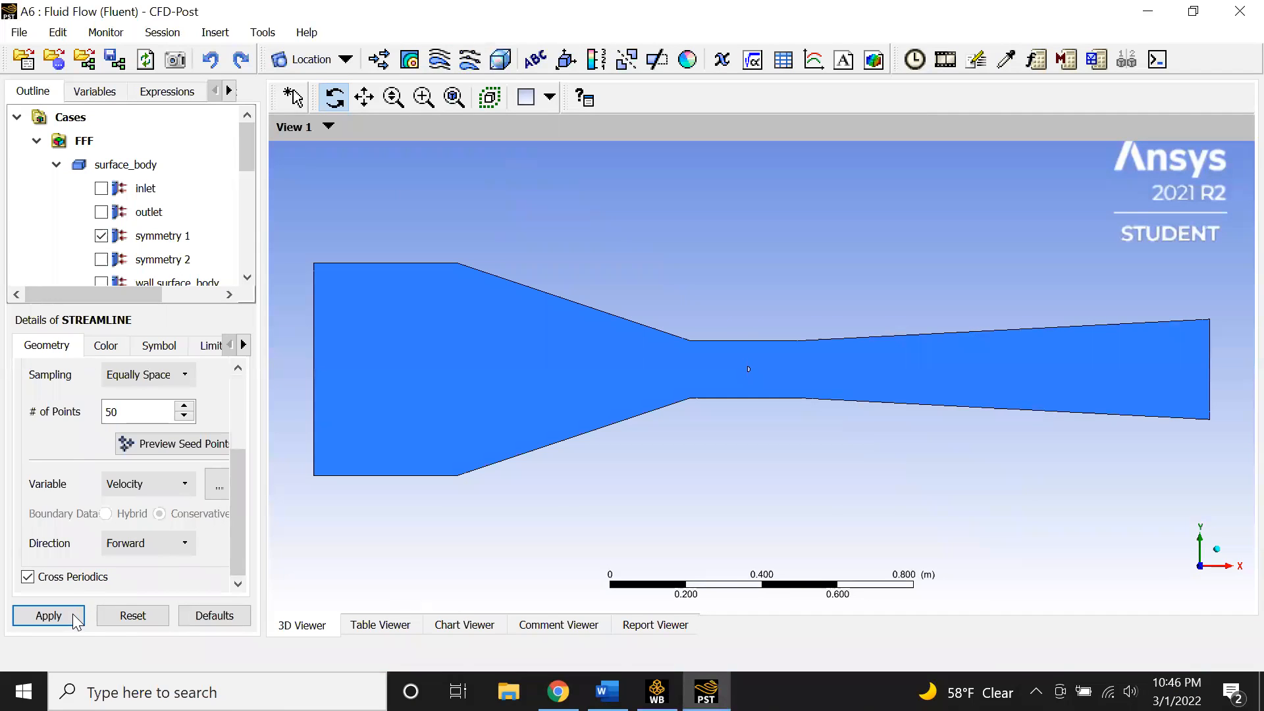
pyautogui.click(48, 615)
# - Reorient the view along the Z axis and try applying the streamline again
pyautogui.click(794, 380)
pyautogui.scroll(4, 205, 428)
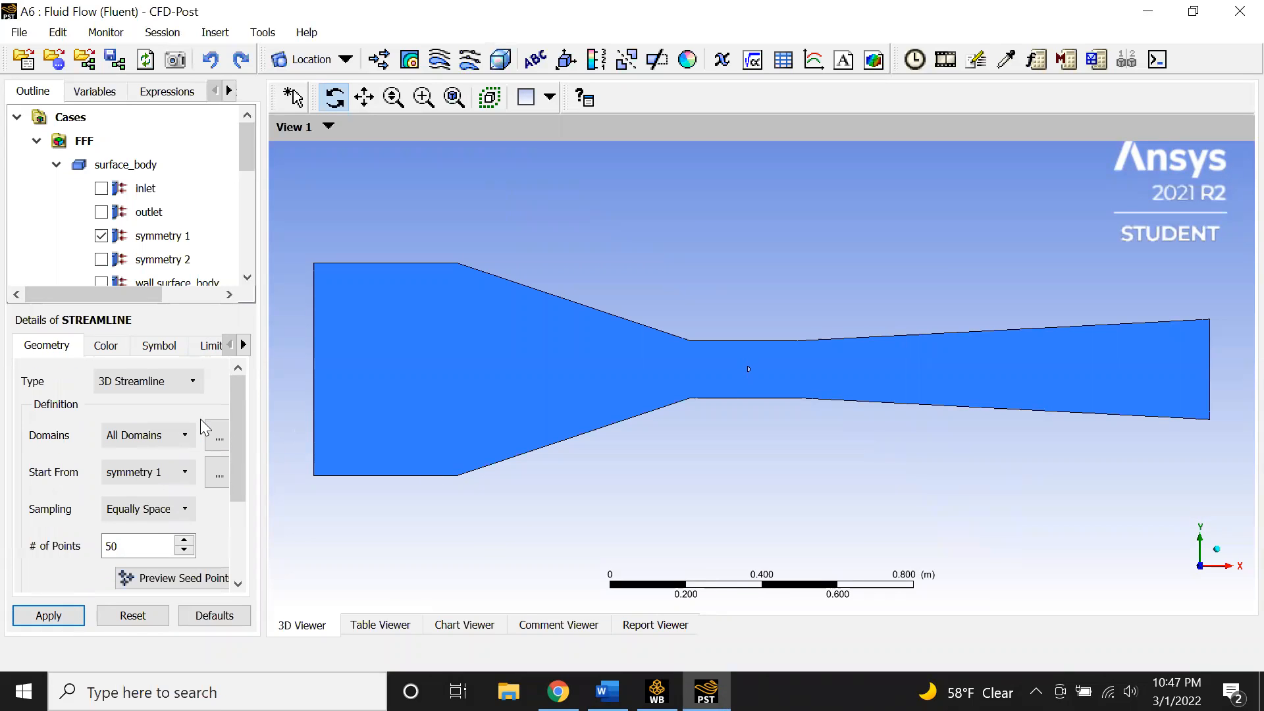
pyautogui.scroll(-1, 206, 428)
pyautogui.scroll(1, 206, 429)
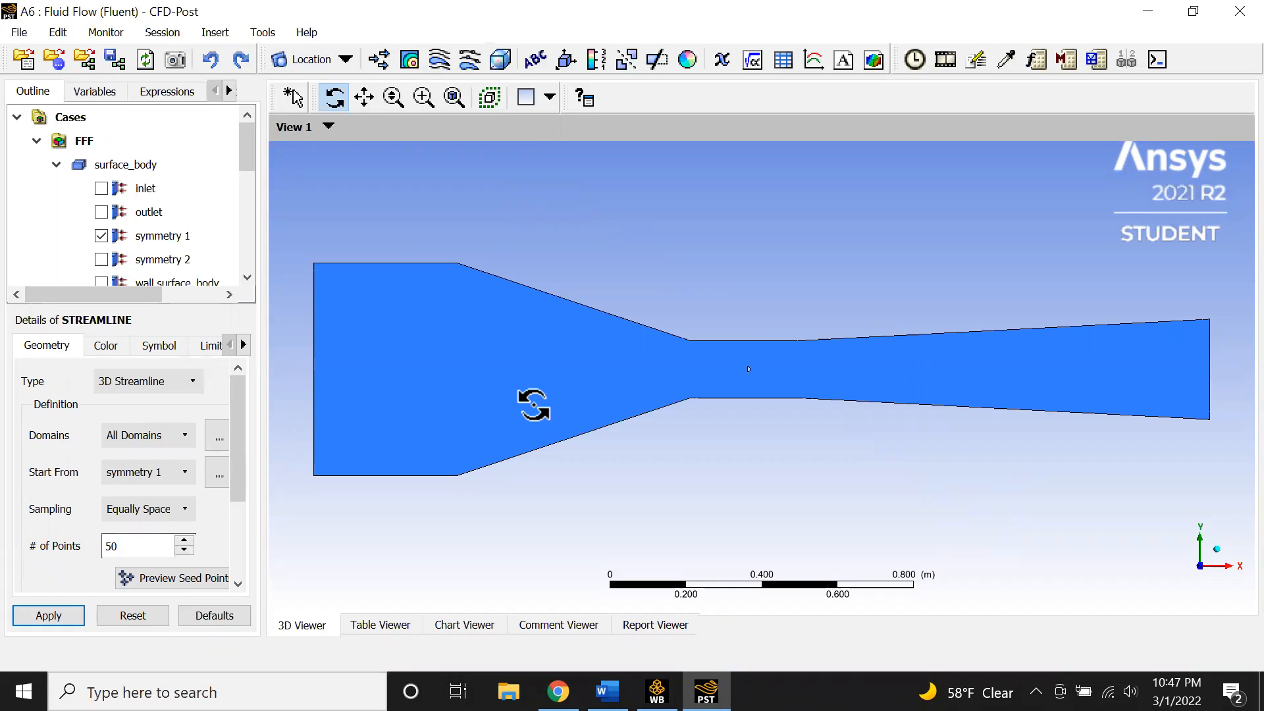
pyautogui.keyDown('ctrl'); pyautogui.moveTo(450, 334); pyautogui.dragTo(651, 337, button='middle'); pyautogui.keyUp('ctrl')
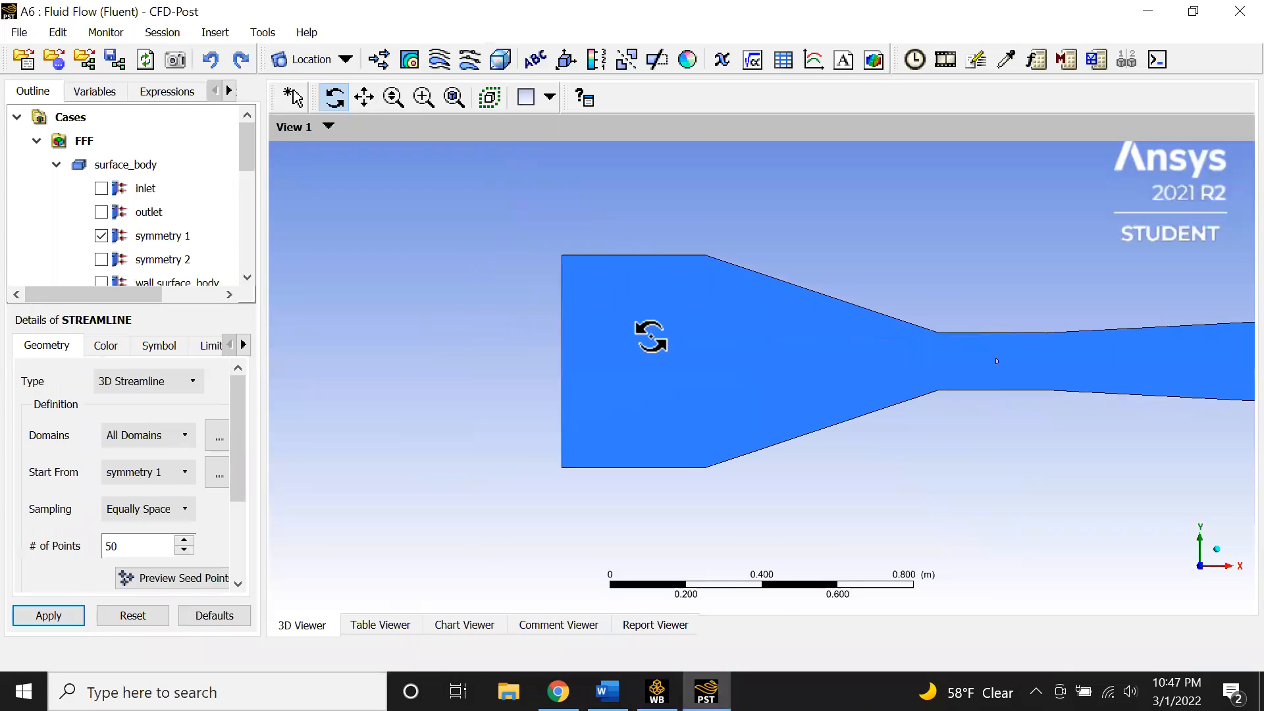
pyautogui.click(1224, 567)
pyautogui.click(1175, 567)
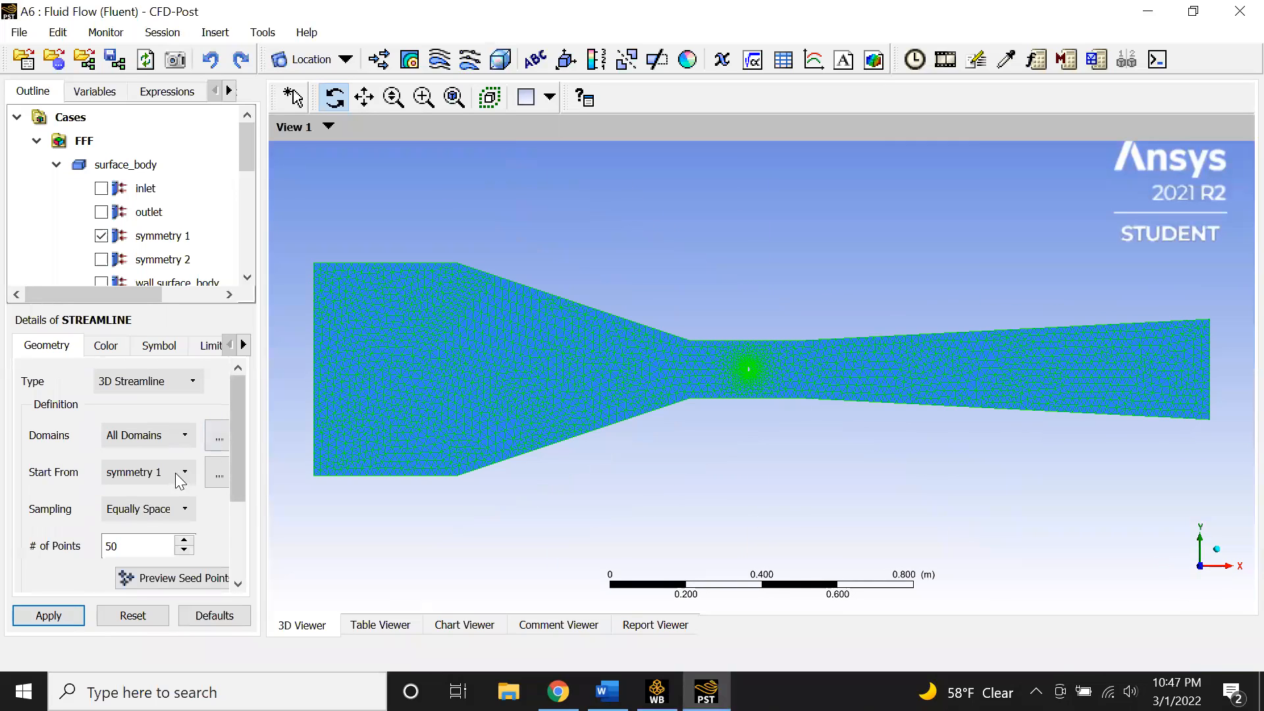
pyautogui.click(53, 614)
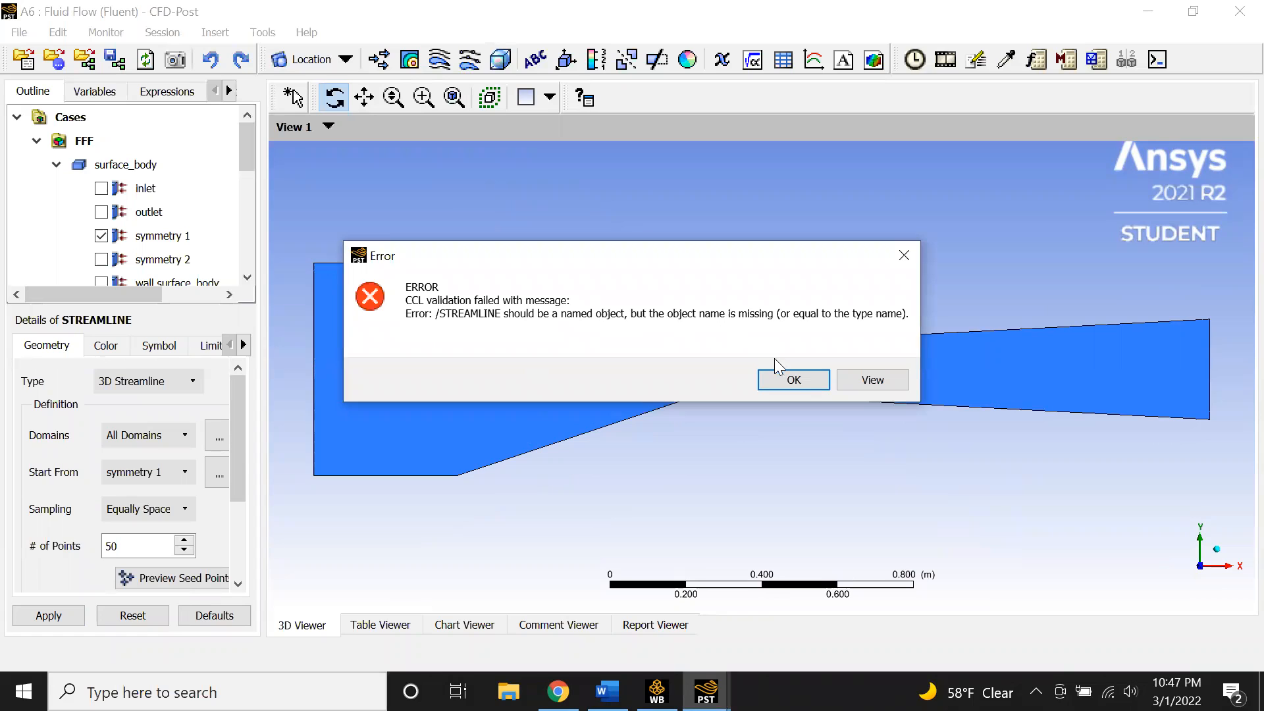
pyautogui.click(792, 381)
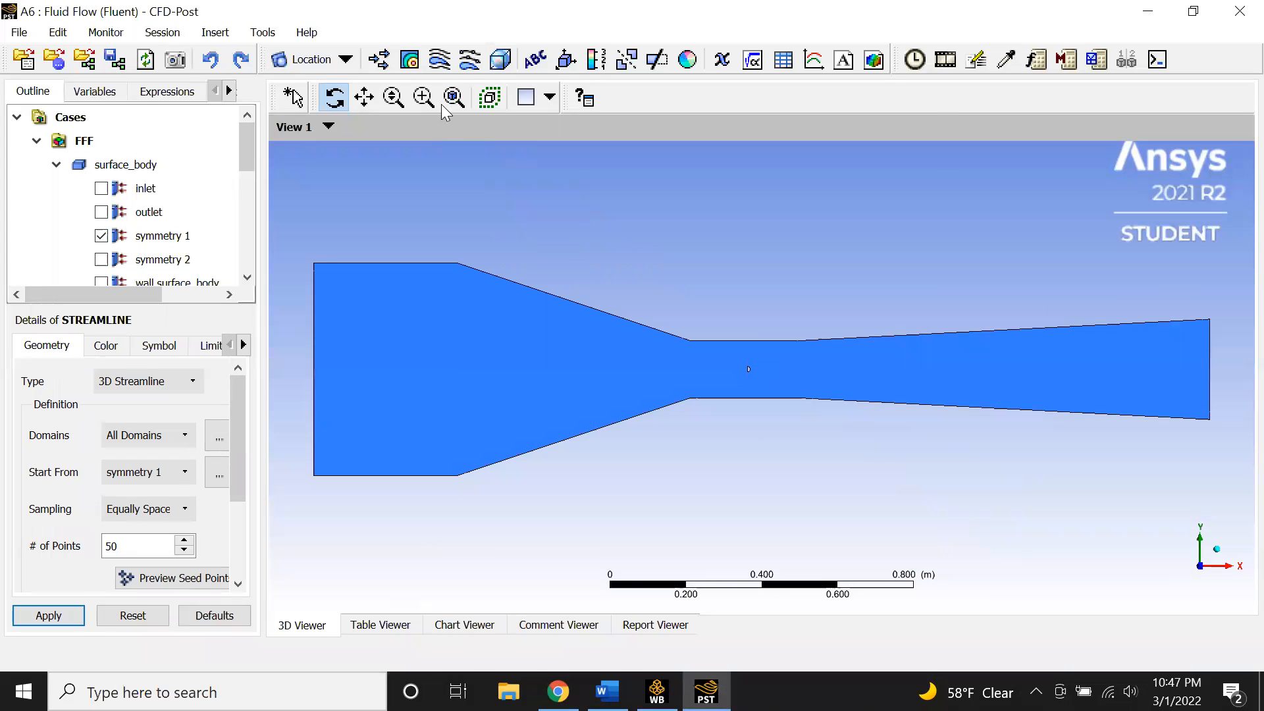
# - Insert Streamline 1 seeded from symmetry 1 with 50 equally spaced points and apply it
pyautogui.click(439, 60)
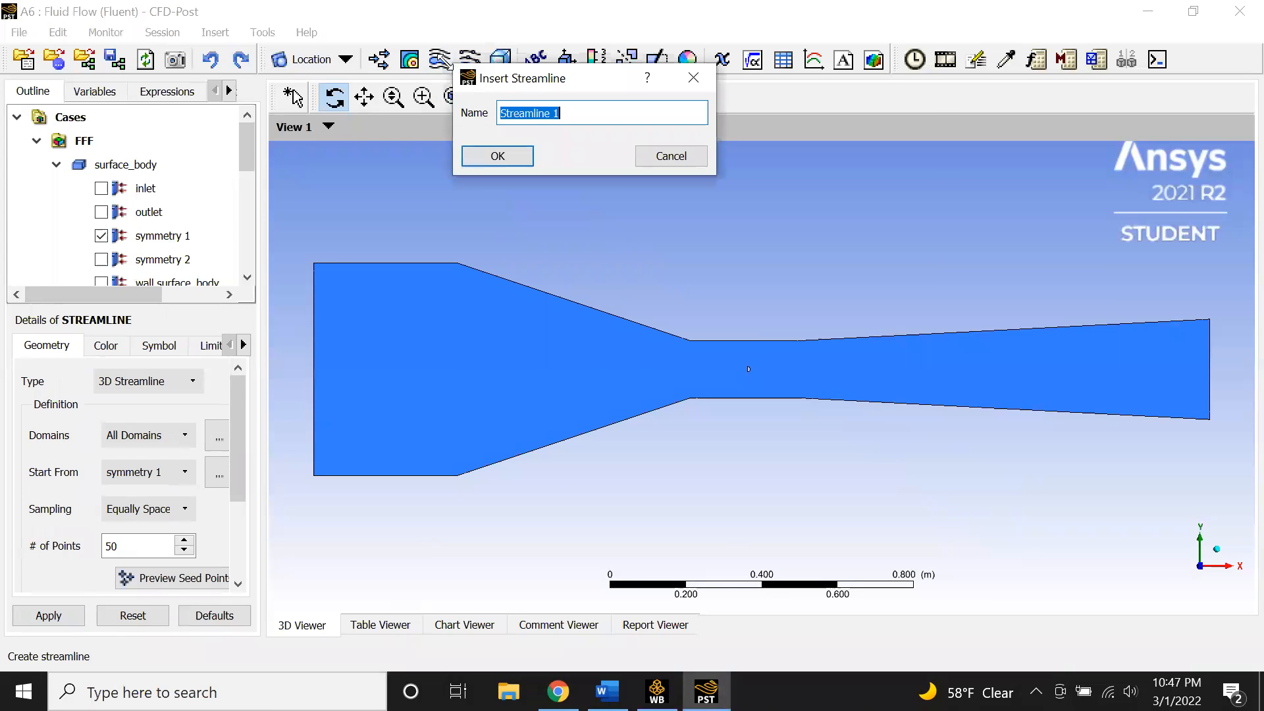
pyautogui.click(524, 154)
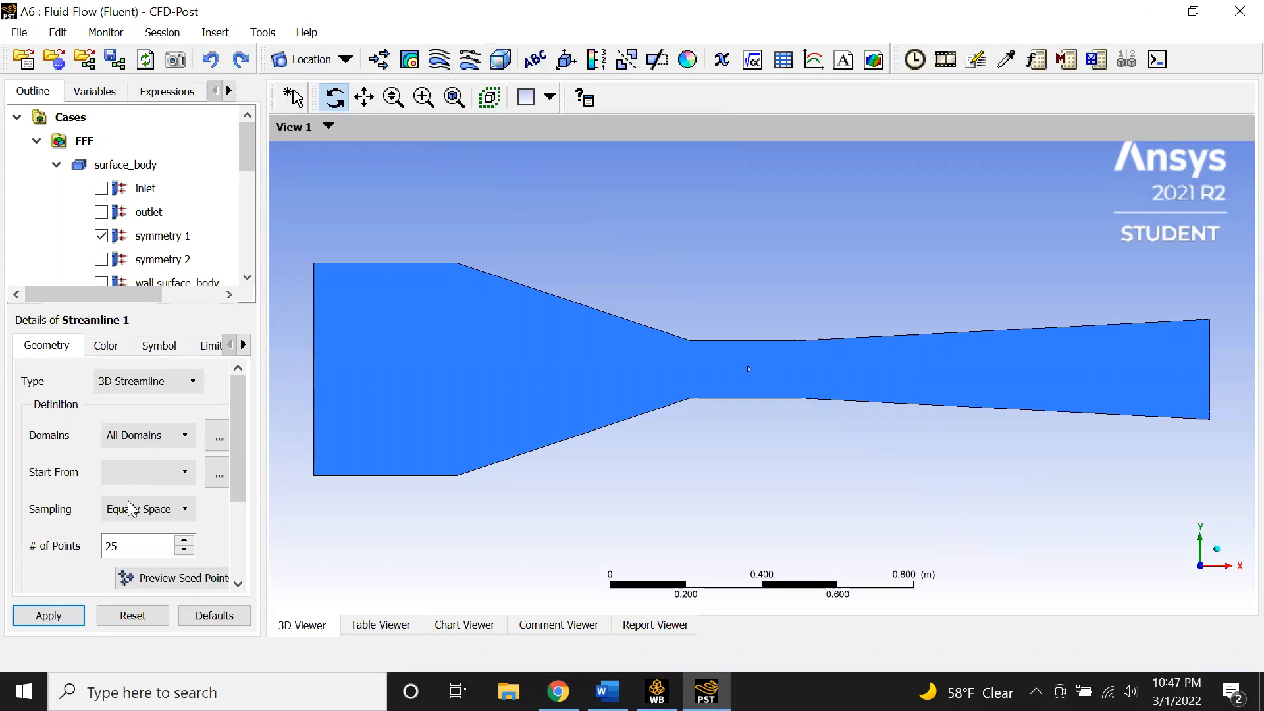
pyautogui.click(169, 472)
pyautogui.click(170, 518)
pyautogui.click(132, 546)
pyautogui.doubleClick(109, 546)
pyautogui.write('50')
pyautogui.click(48, 615)
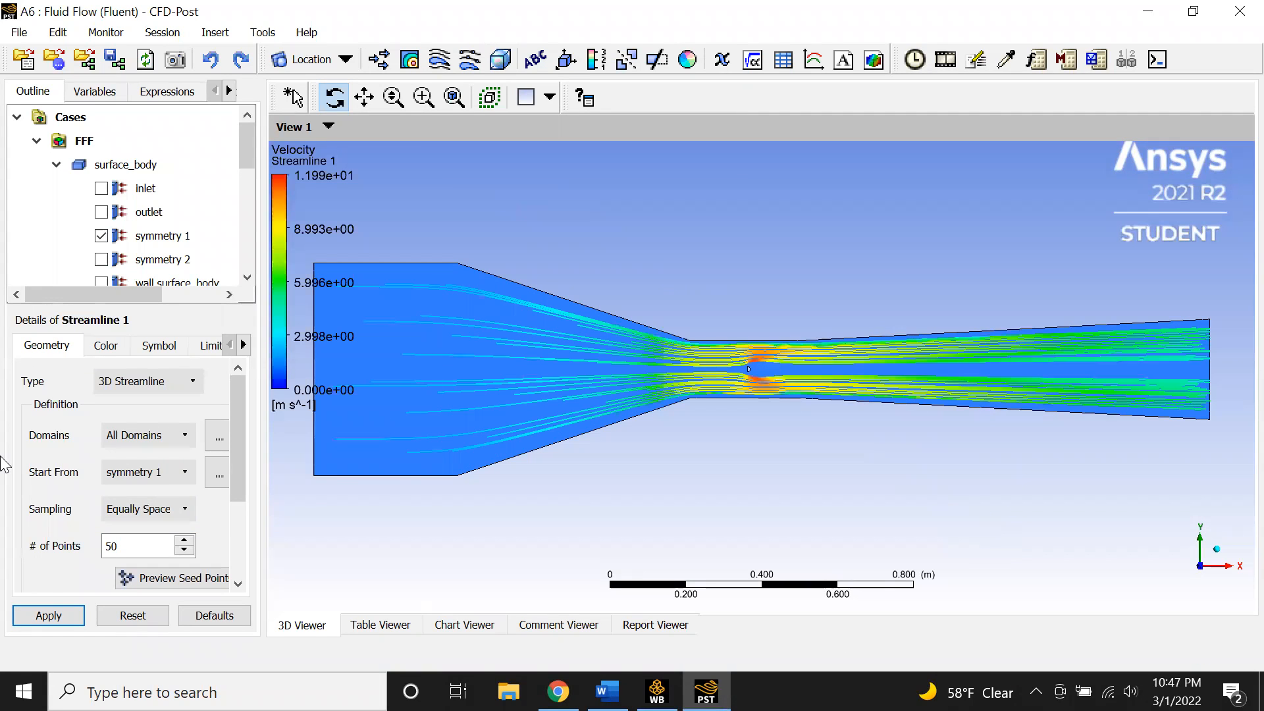
pyautogui.scroll(2, 756, 384)
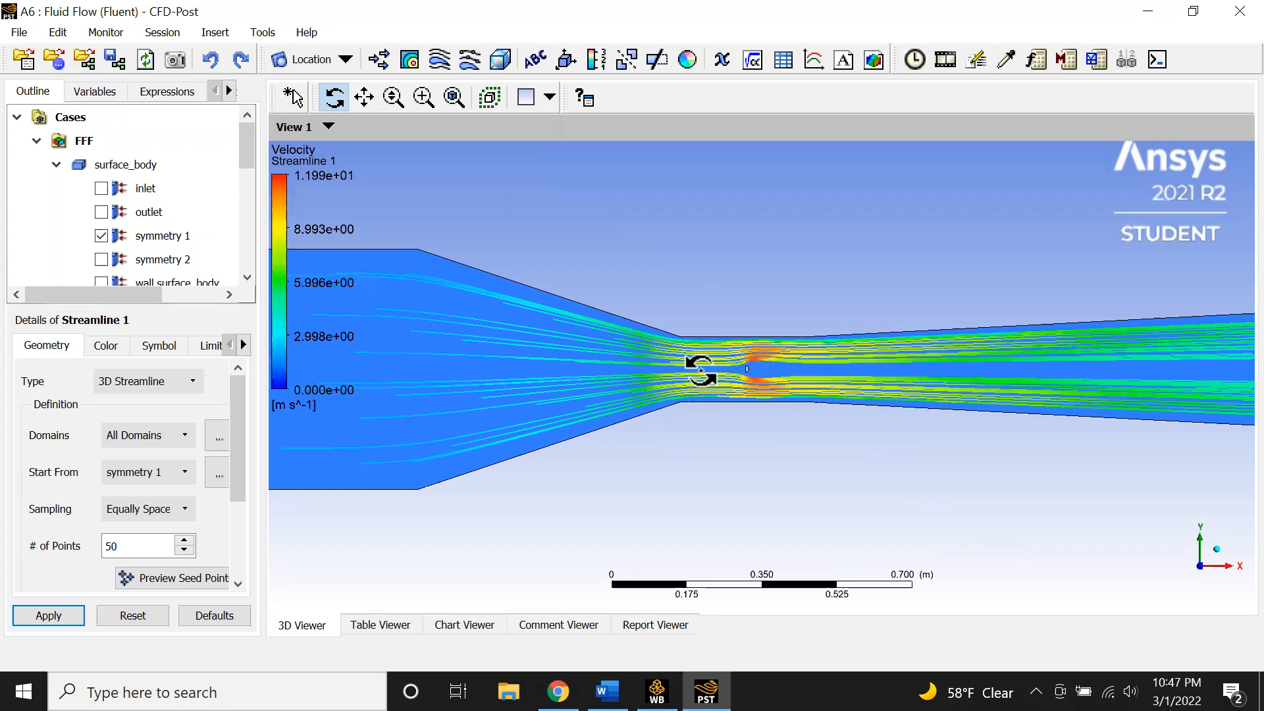
# - Try Rectangular Grid sampling for the streamline seeds and apply it
pyautogui.scroll(-2, 826, 386)
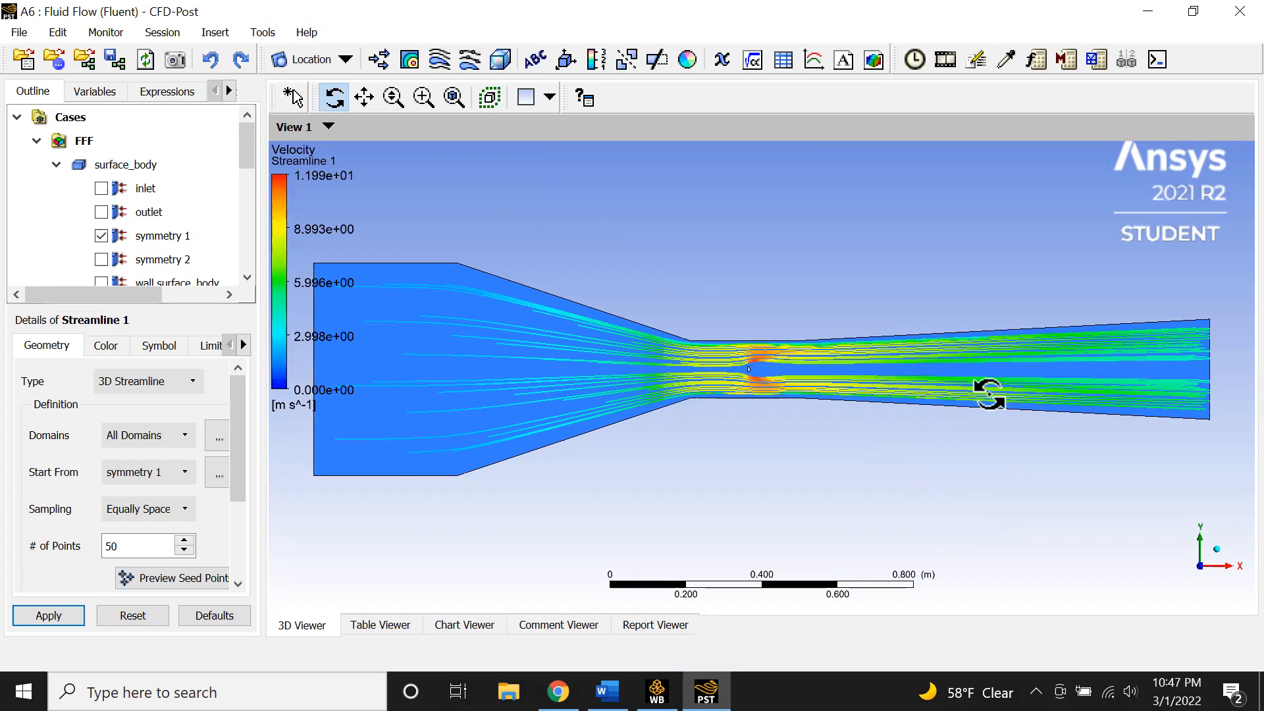
pyautogui.click(180, 510)
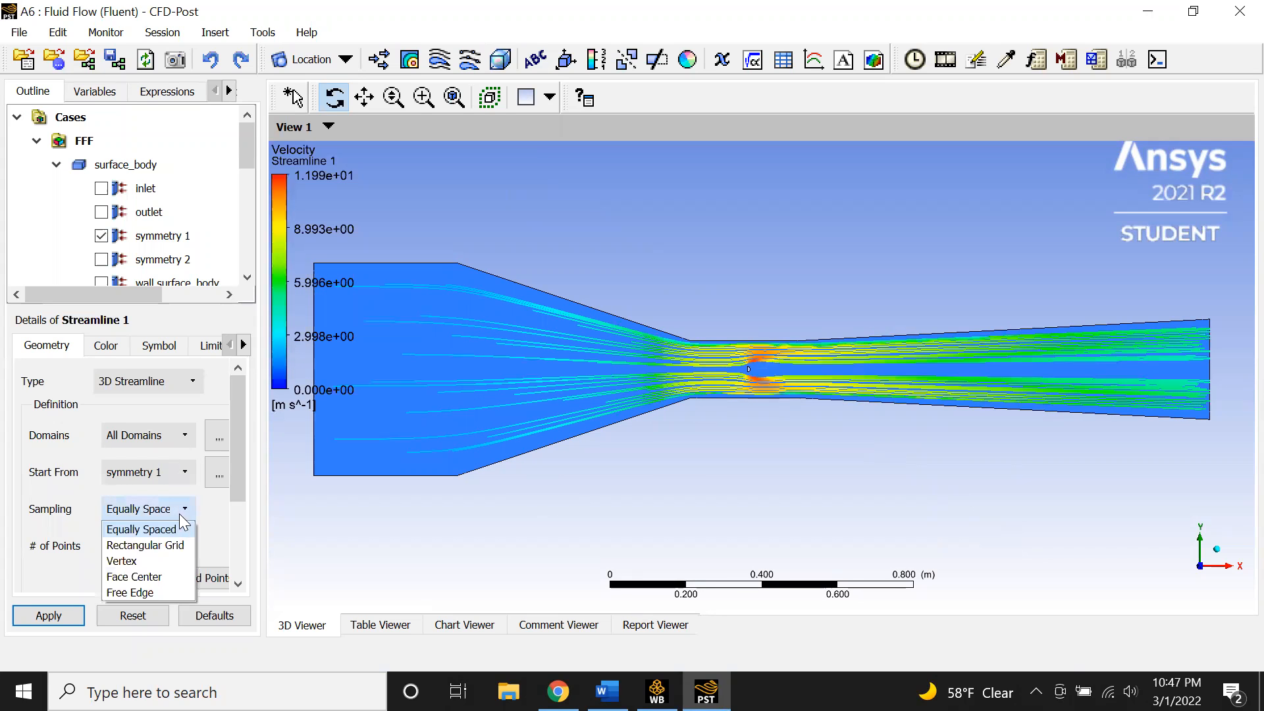
pyautogui.click(155, 548)
pyautogui.click(59, 612)
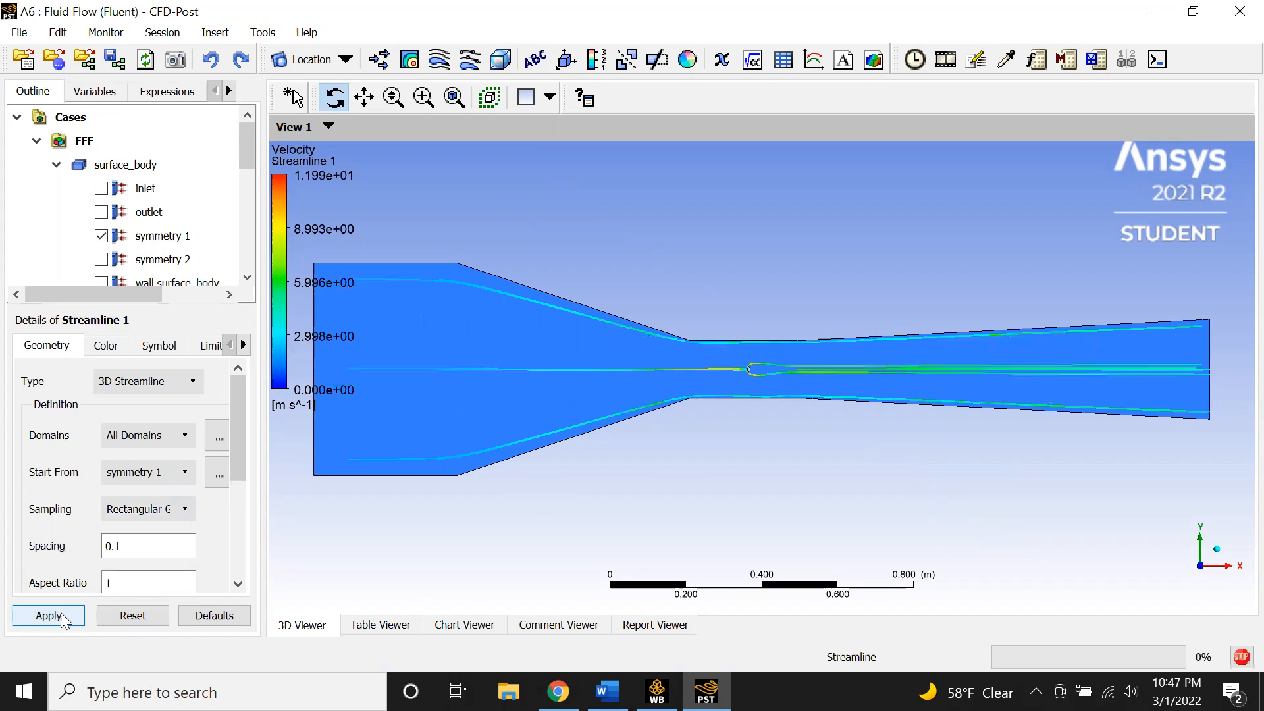
# - Try Vertex sampling for the streamline seeds and apply it
pyautogui.click(184, 508)
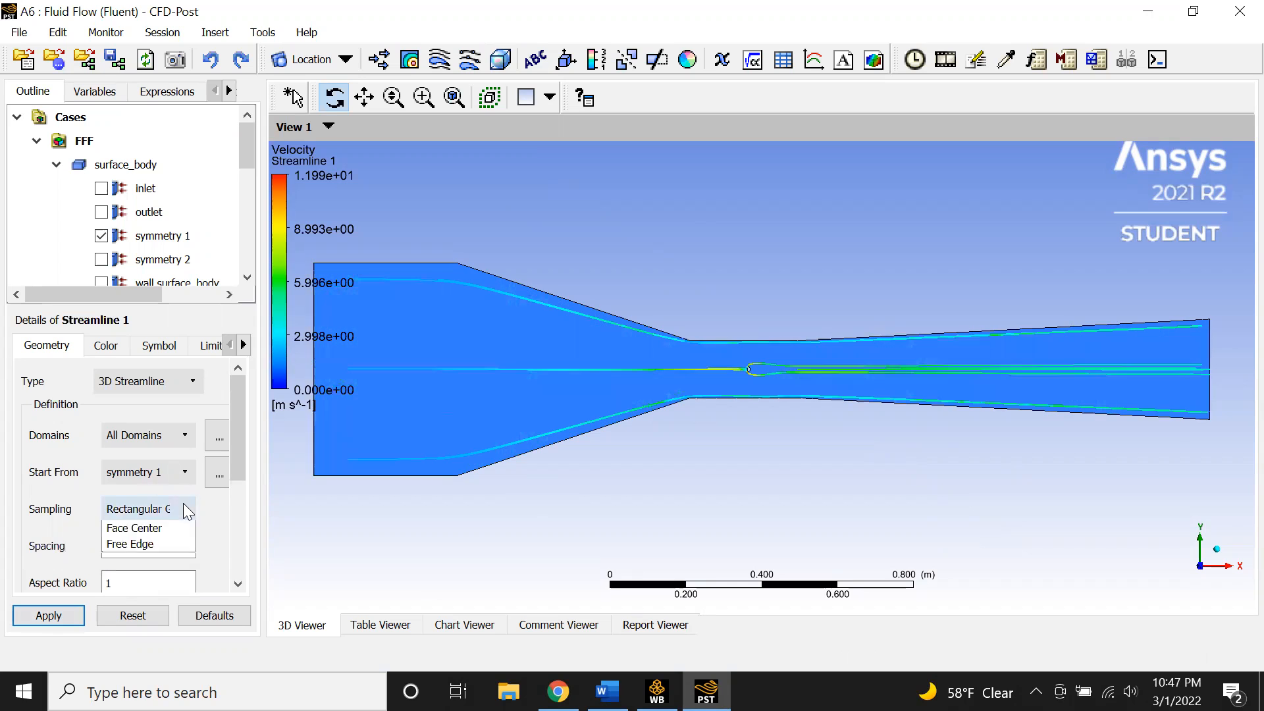
pyautogui.click(165, 557)
pyautogui.click(53, 614)
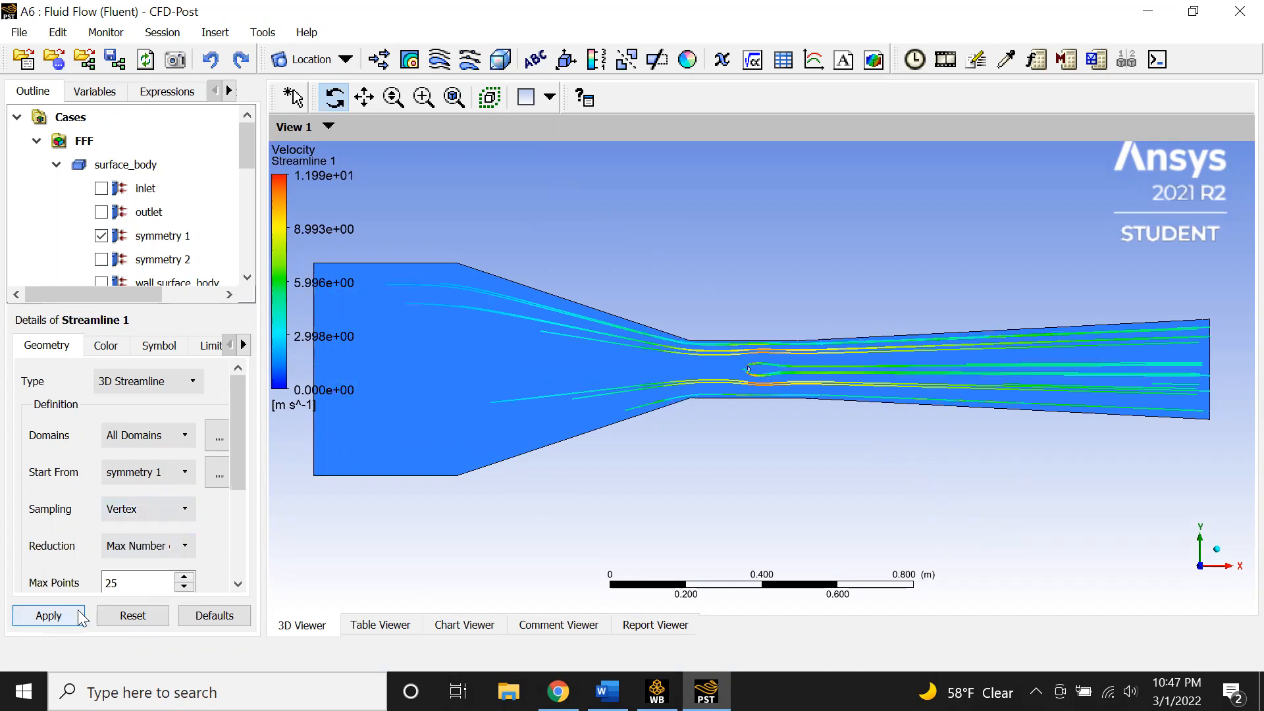
# - Try Face Center sampling for the streamline seeds and apply it
pyautogui.click(178, 516)
pyautogui.click(164, 577)
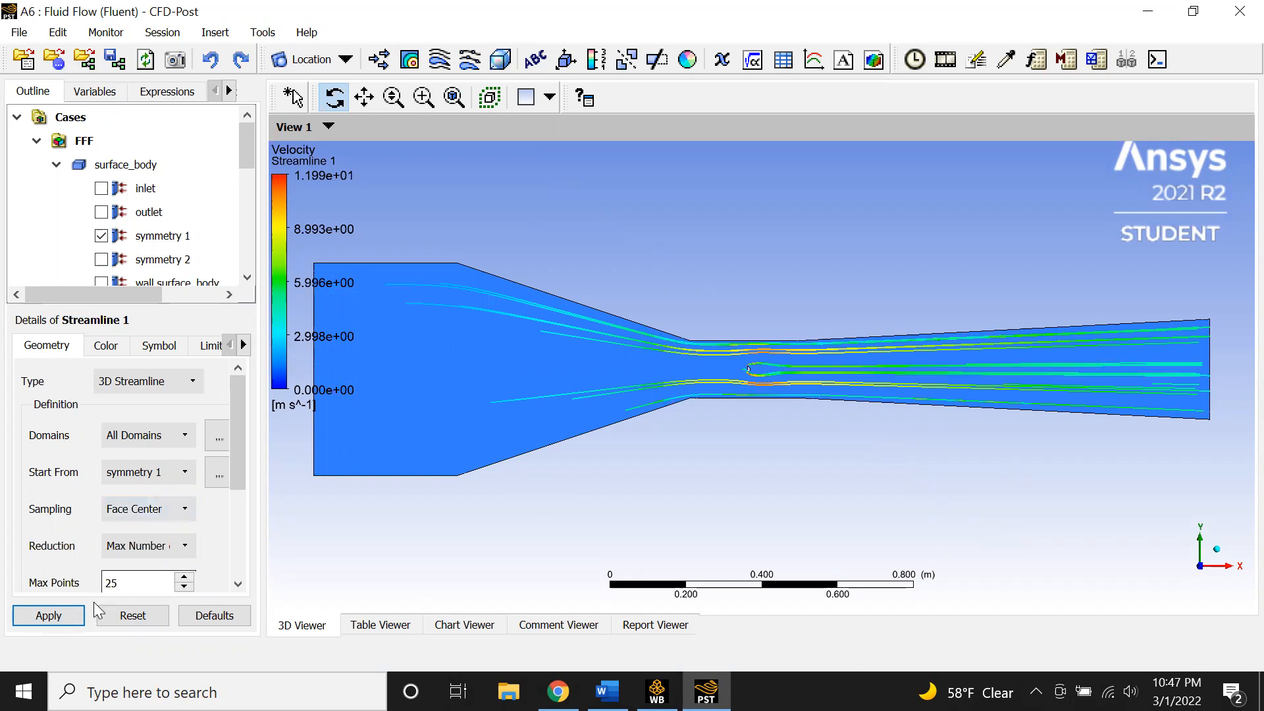
pyautogui.click(51, 613)
# - Try Free Edge sampling for the streamline seeds and apply it
pyautogui.click(169, 519)
pyautogui.click(163, 590)
pyautogui.click(77, 616)
# - Switch the streamline sampling back to Equally Spaced and reapply it
pyautogui.click(152, 509)
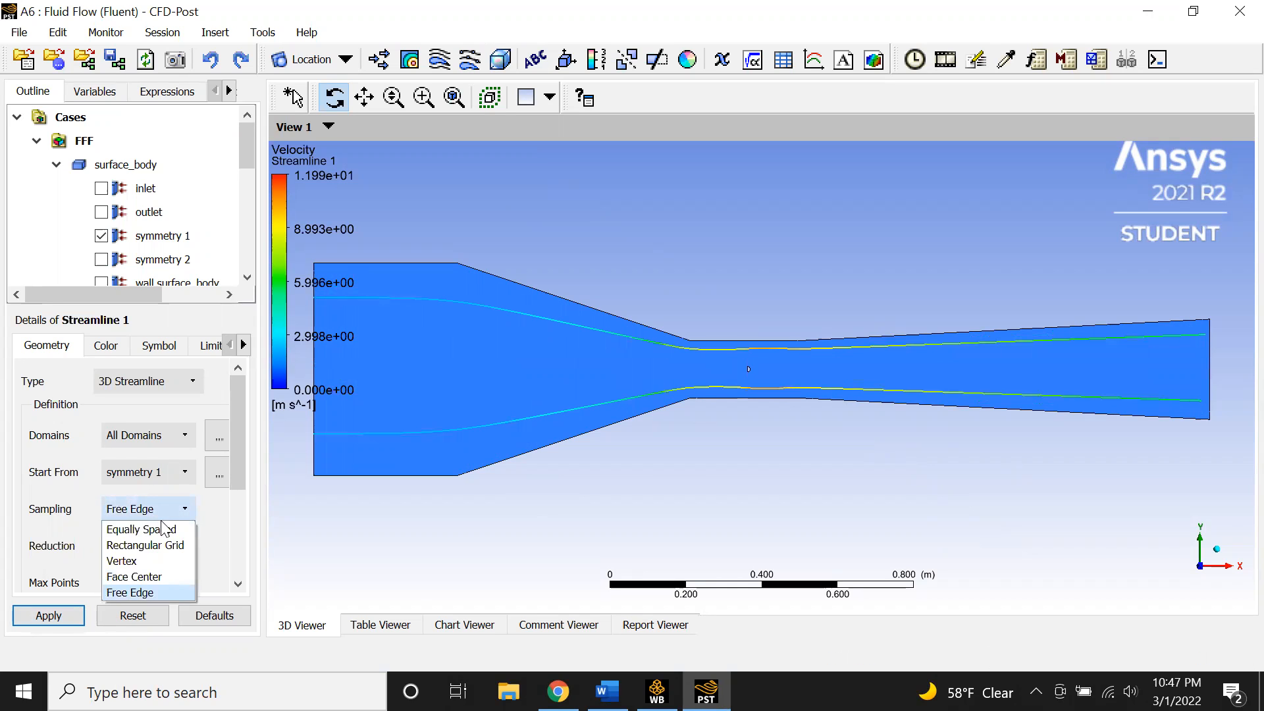
pyautogui.click(158, 527)
pyautogui.click(78, 615)
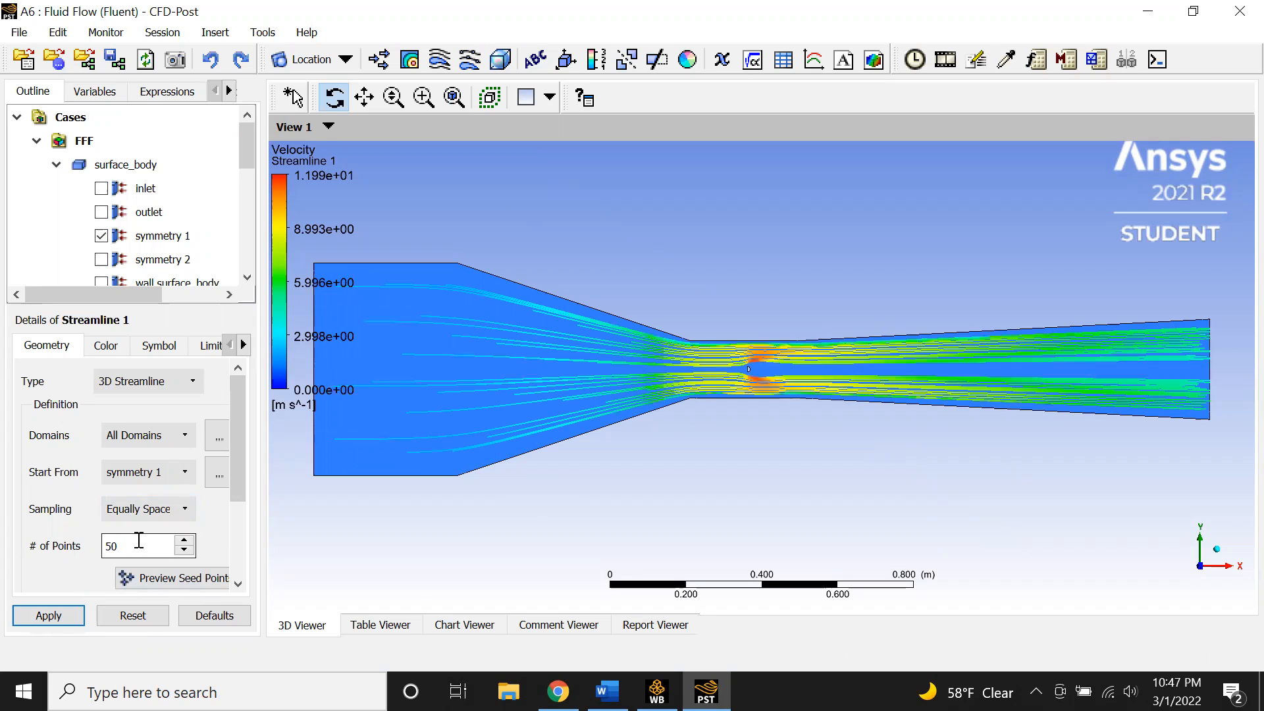
# - Change Streamline 1 to a Surface Streamline on symmetry 1 and apply it
pyautogui.moveTo(148, 544); pyautogui.dragTo(66, 546)
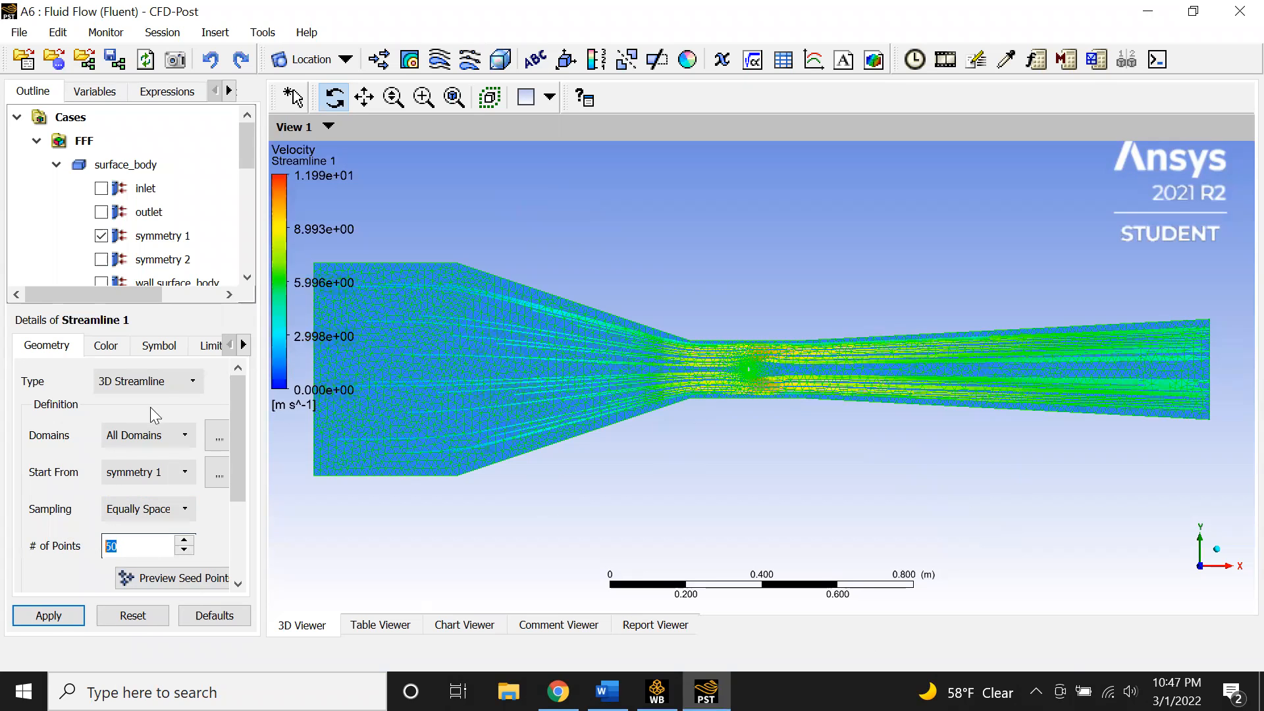
pyautogui.click(160, 382)
pyautogui.click(143, 418)
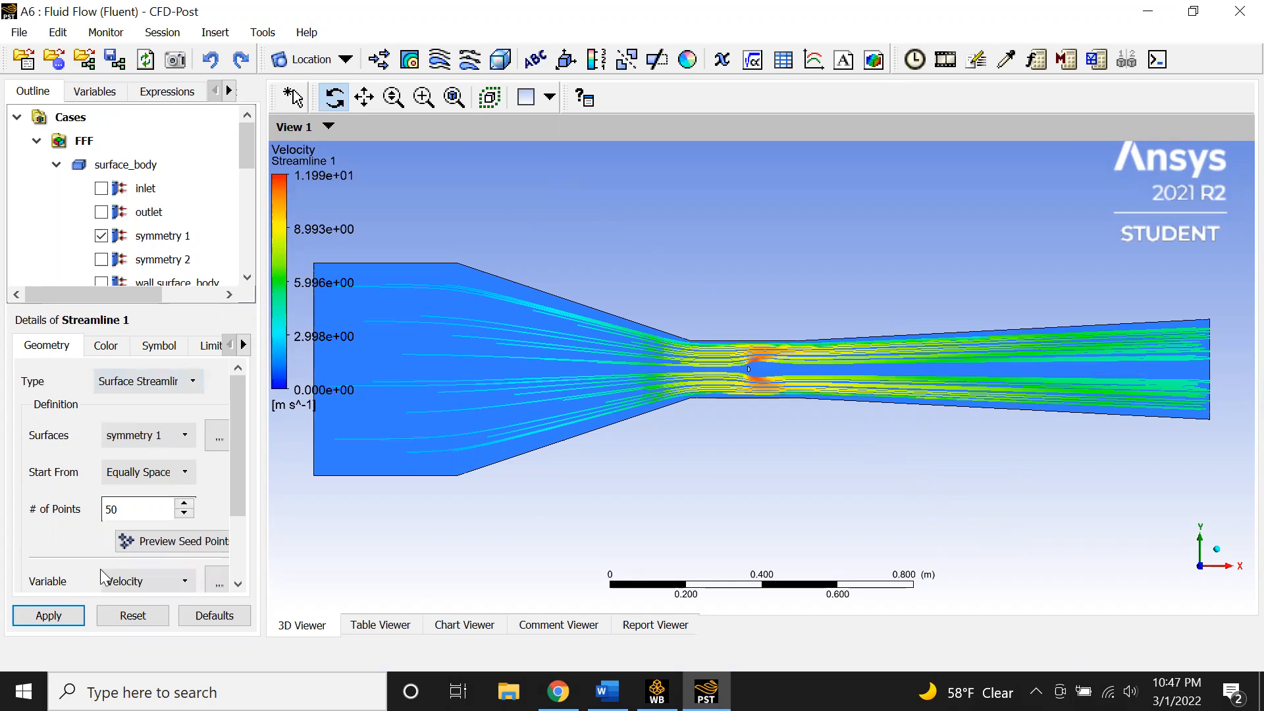
pyautogui.click(64, 617)
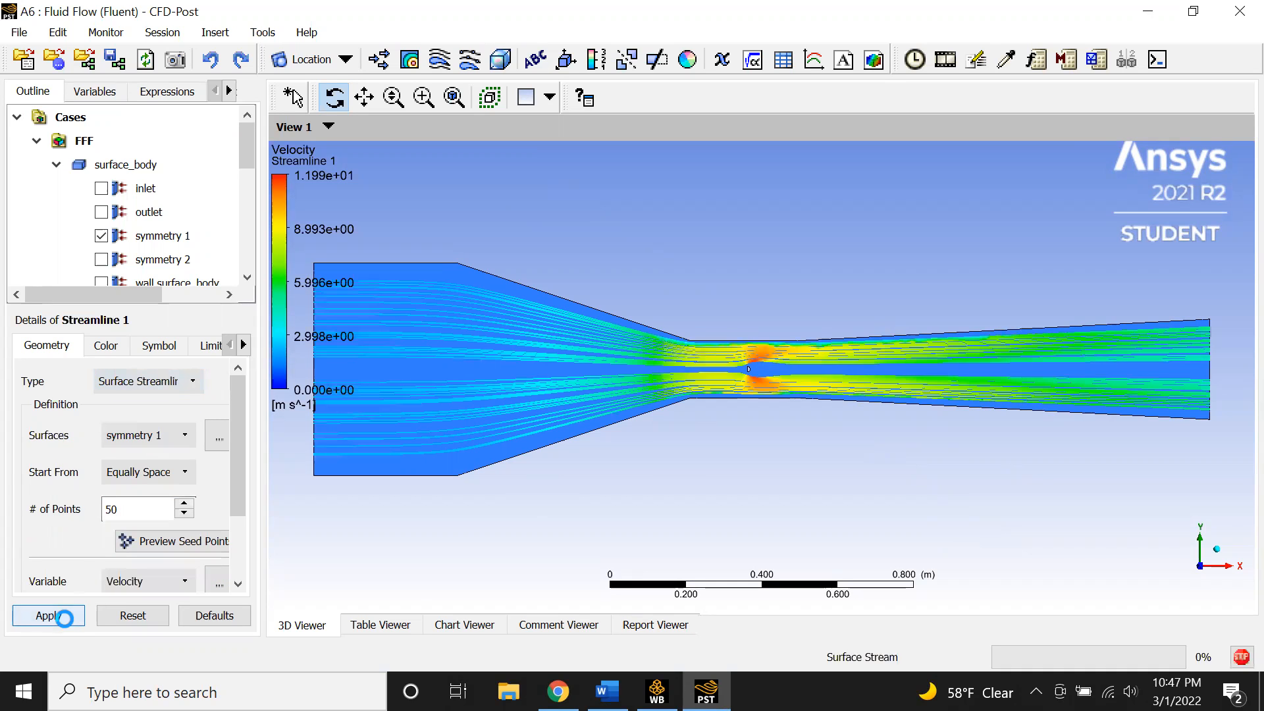
# - Switch Streamline 1 back to a 3D Streamline and apply it
pyautogui.click(138, 380)
pyautogui.click(147, 401)
pyautogui.click(49, 616)
pyautogui.moveTo(630, 490); pyautogui.dragTo(600, 486)
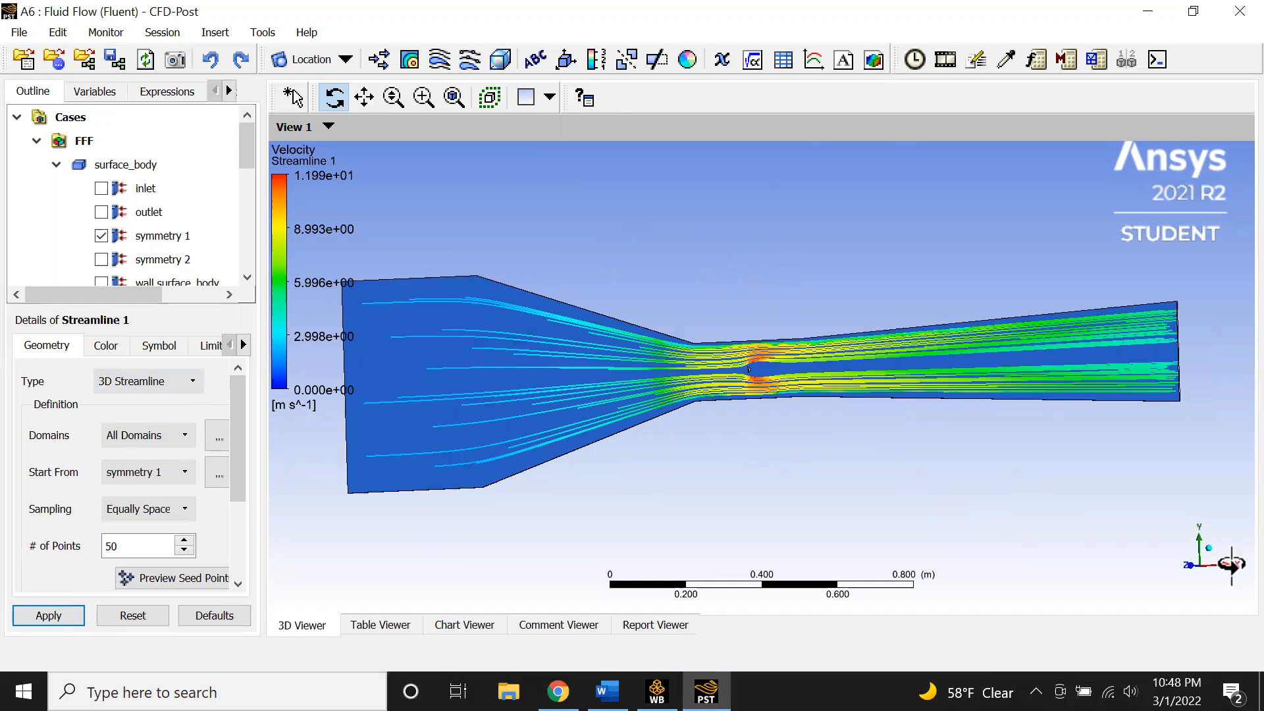
pyautogui.click(1173, 564)
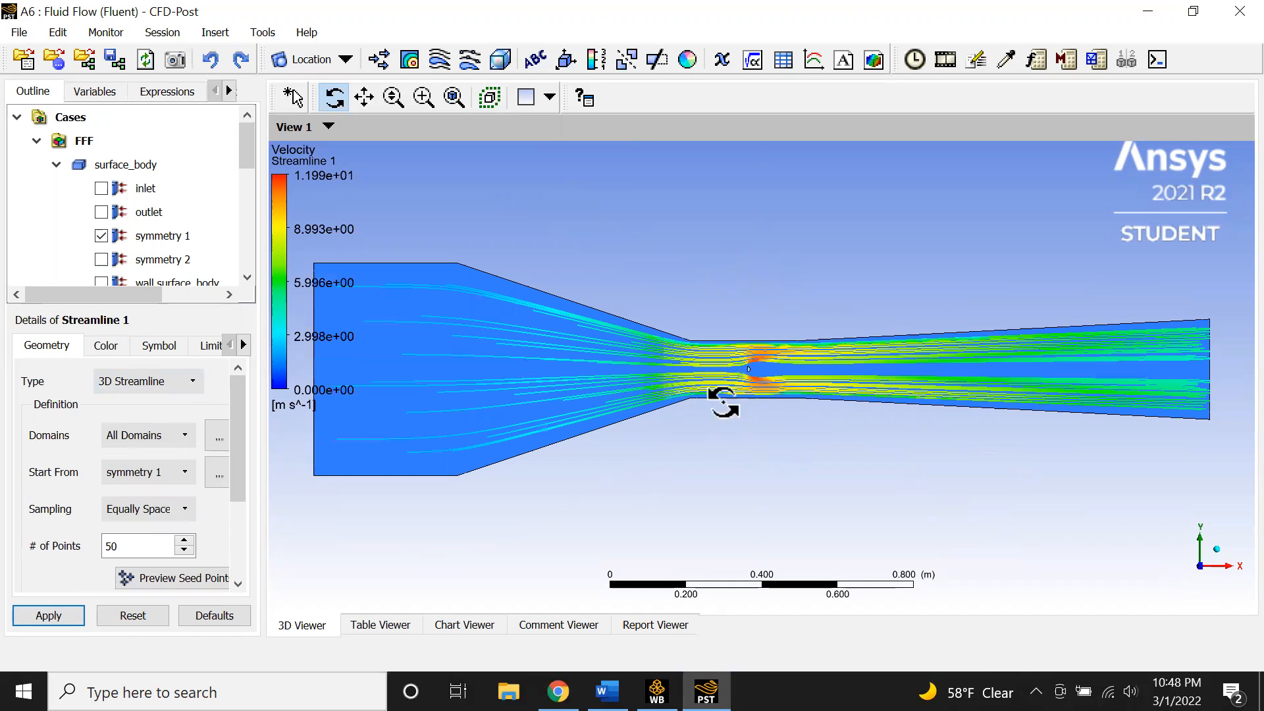